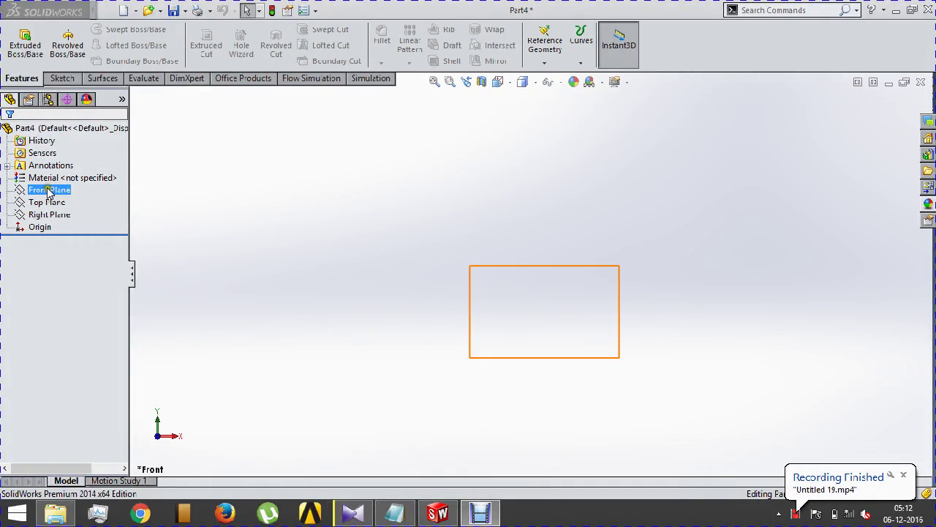
# Sketch a corner rectangle from the origin on the Front Plane.
pyautogui.click(63, 192)
pyautogui.click(111, 168)
pyautogui.click(61, 109)
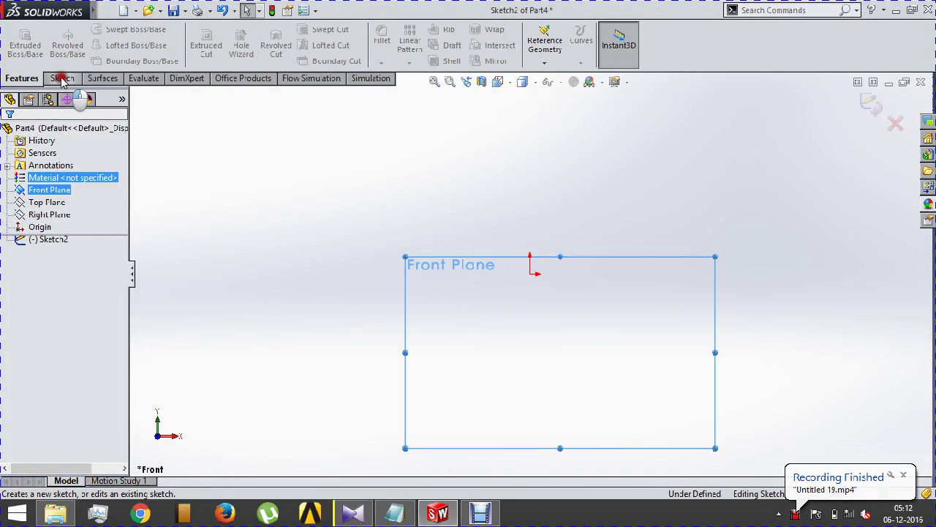
pyautogui.click(87, 44)
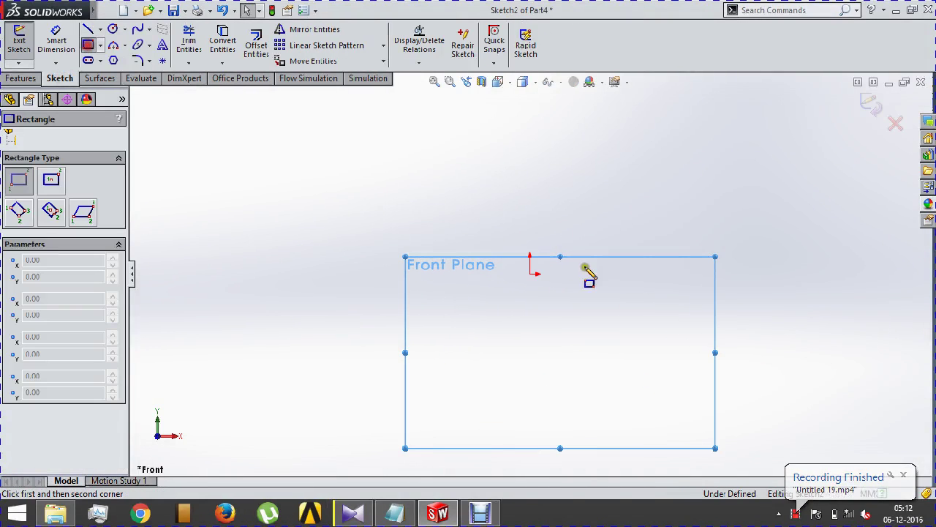
pyautogui.click(531, 274)
pyautogui.click(684, 435)
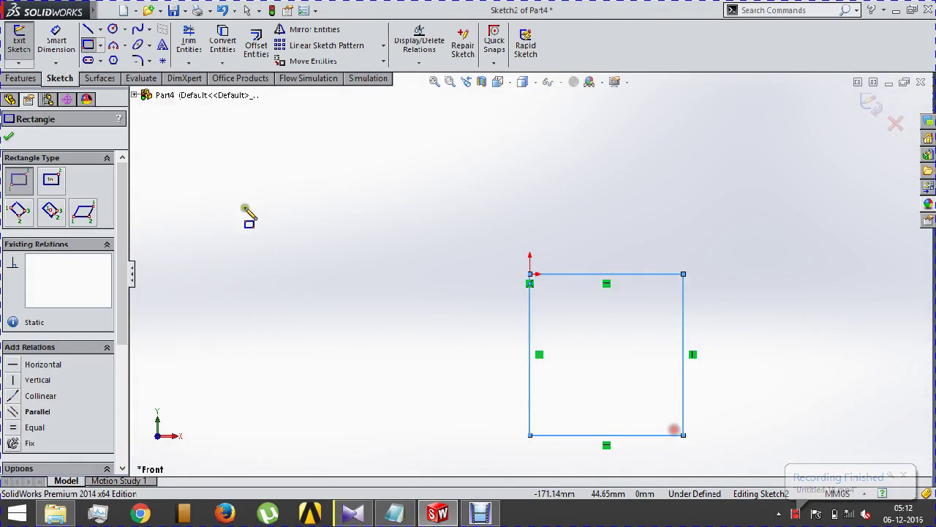
# Dimension the rectangle to 35 mm wide and 90 mm tall, then fit it in view.
pyautogui.click(58, 45)
pyautogui.click(578, 272)
pyautogui.click(578, 235)
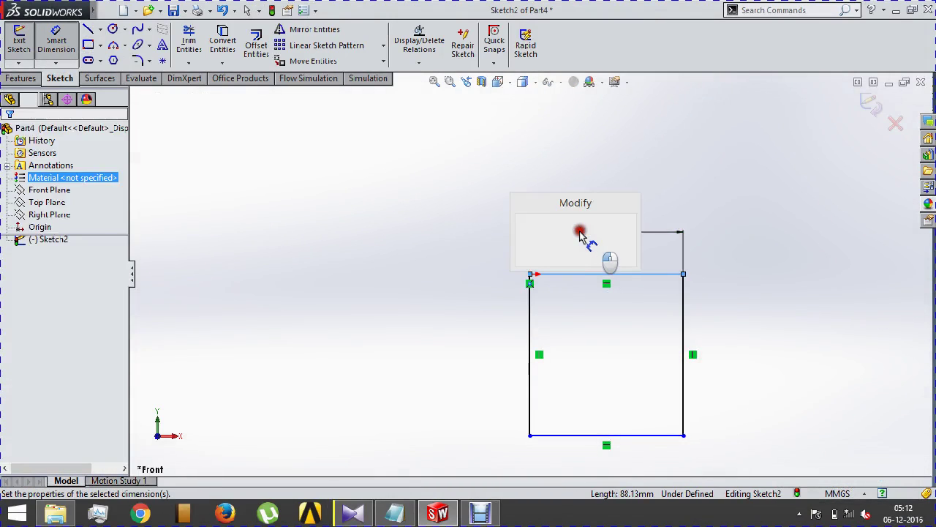
pyautogui.write('35')
pyautogui.press('Return')
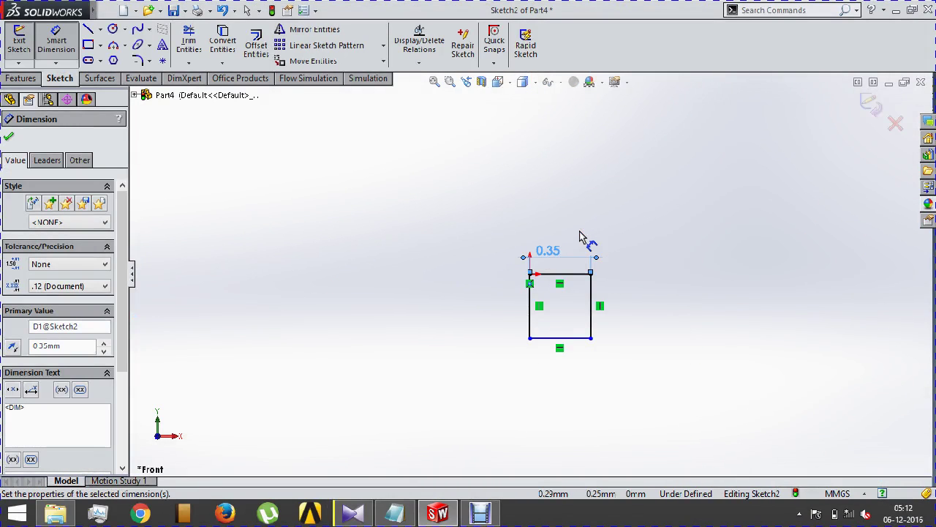
pyautogui.doubleClick(539, 254)
pyautogui.write('35')
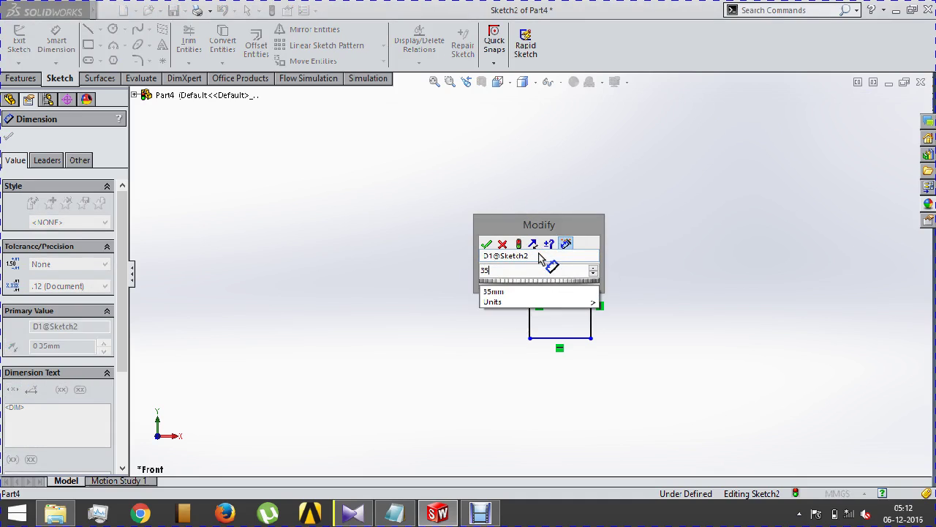
pyautogui.press('Return')
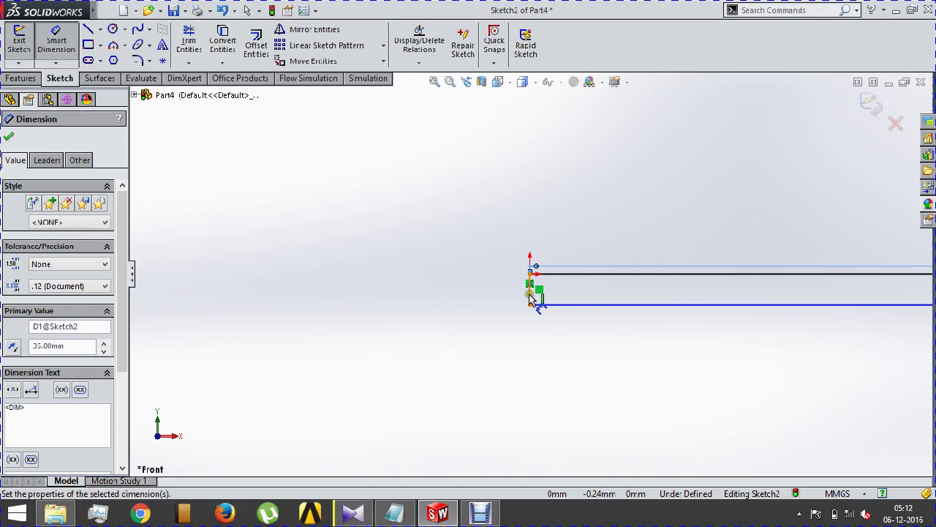
pyautogui.click(530, 295)
pyautogui.click(454, 297)
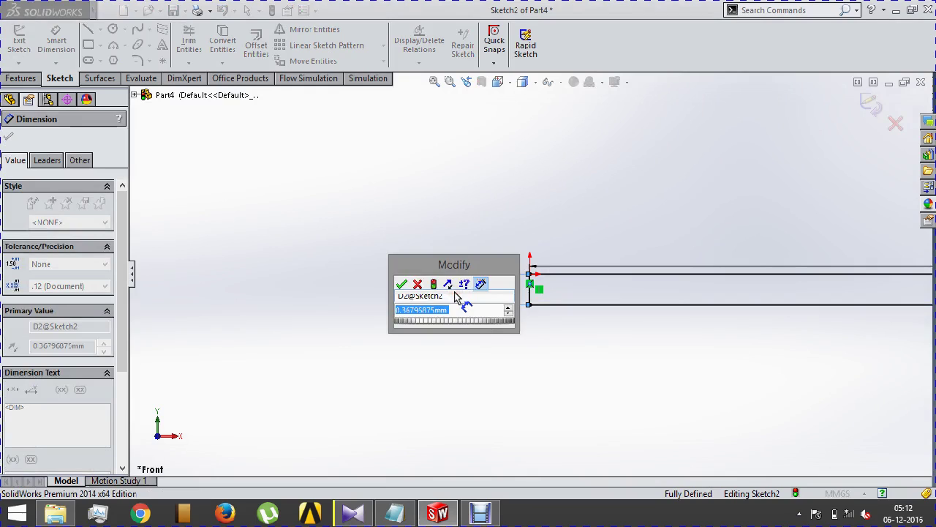
pyautogui.write('90')
pyautogui.press('Return')
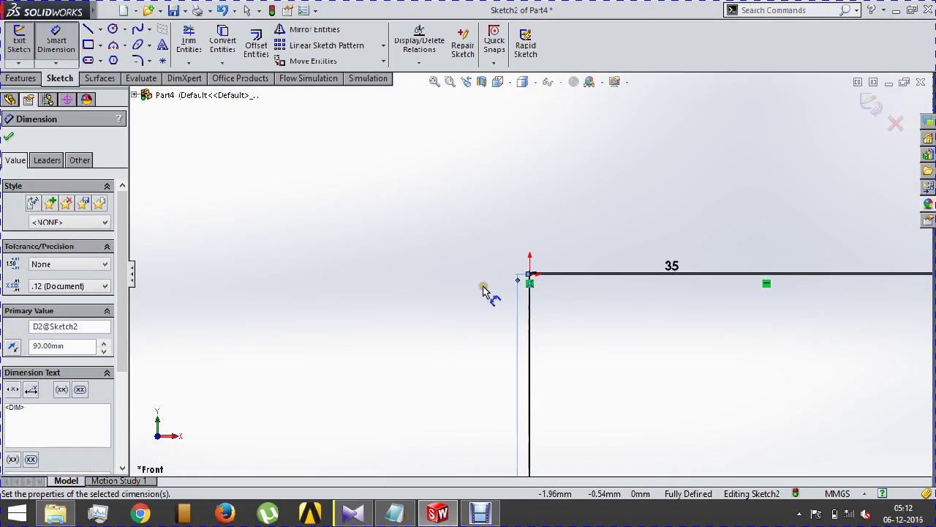
pyautogui.press('f')
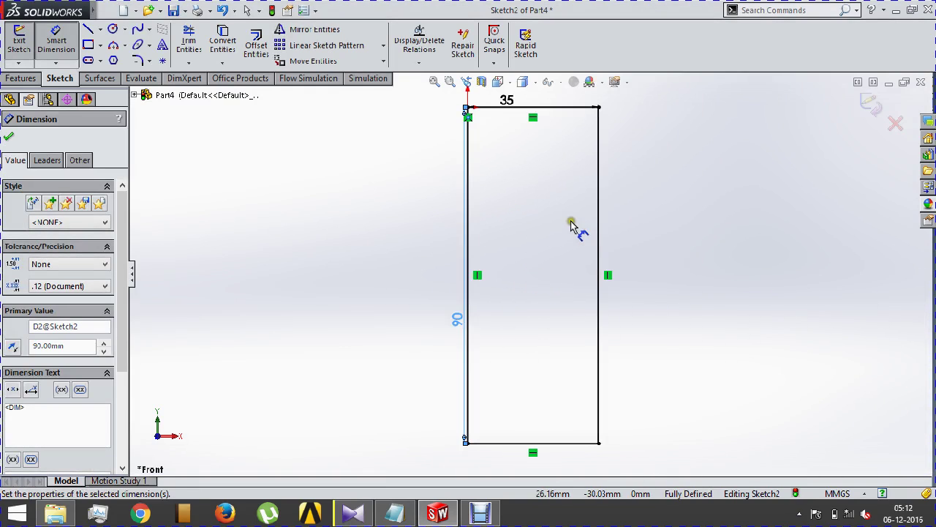
# Trim away the rectangle's bottom edge.
pyautogui.click(188, 40)
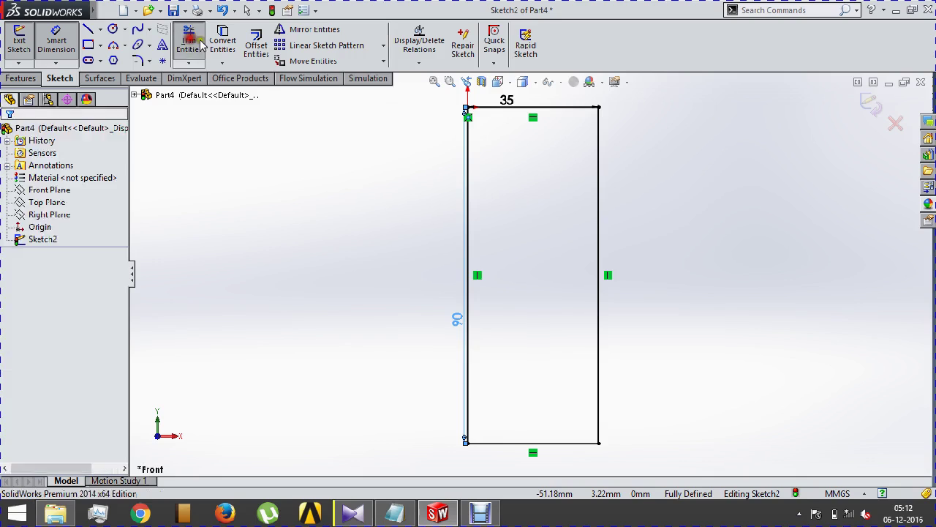
pyautogui.moveTo(556, 393); pyautogui.dragTo(549, 456)
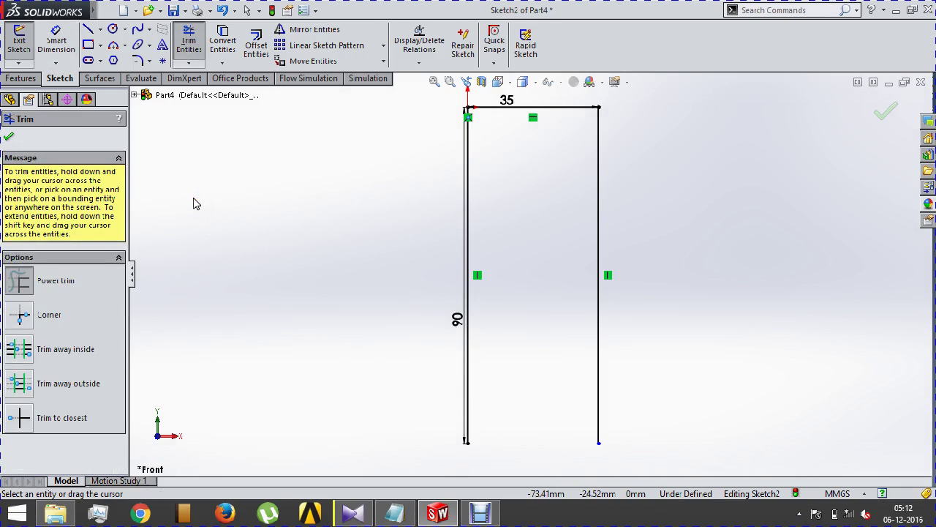
pyautogui.press('Escape')
# Convert the 90 mm left line into construction geometry.
pyautogui.click(468, 180)
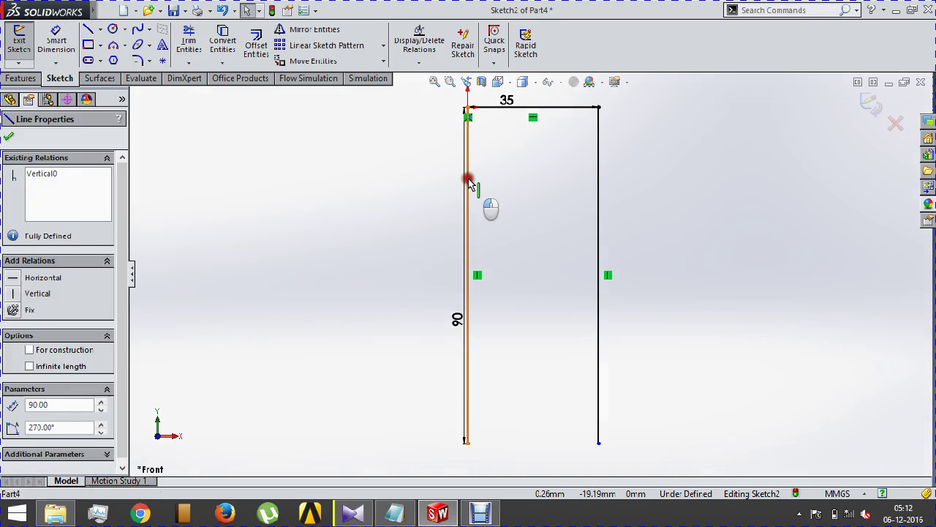
pyautogui.click(30, 349)
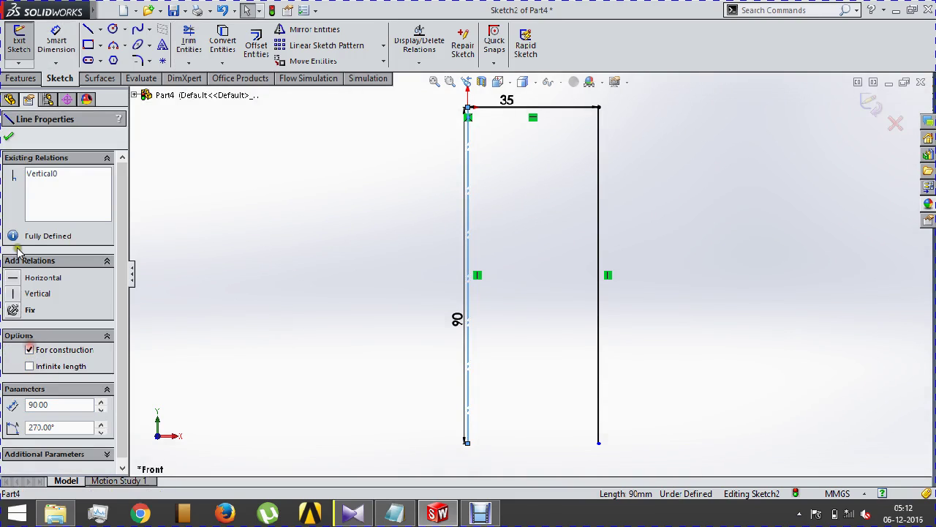
pyautogui.click(9, 138)
# Revolve the open profile 360° as a thin feature, with the wall thickness flipped to the other side.
pyautogui.click(33, 79)
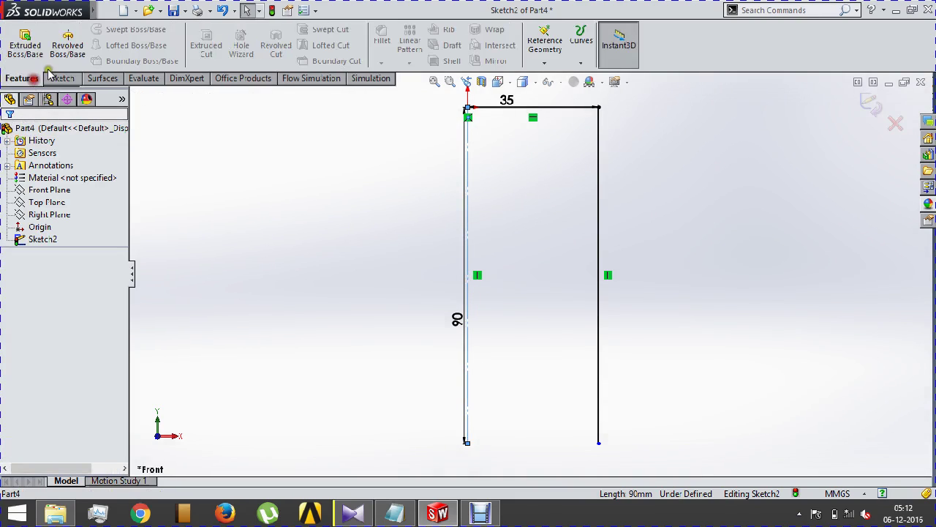
pyautogui.click(67, 43)
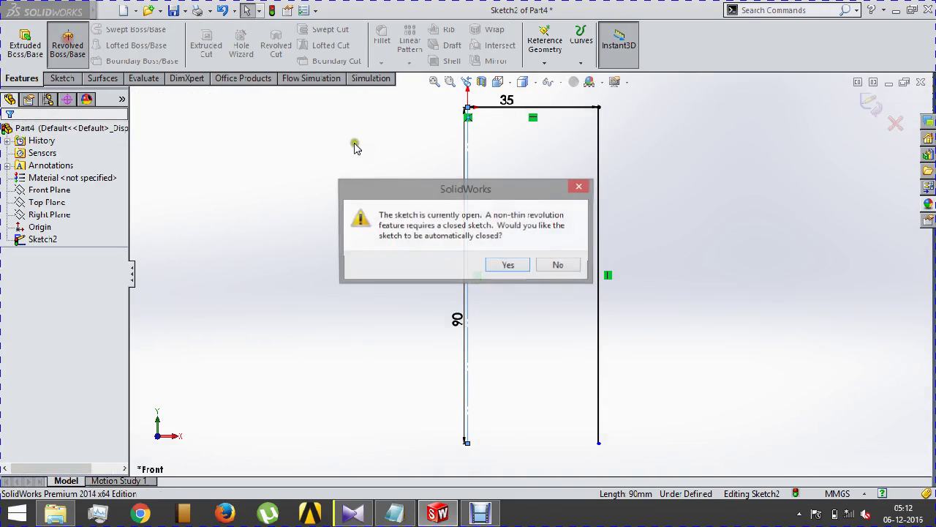
pyautogui.click(555, 266)
pyautogui.moveTo(547, 265)
pyautogui.mouseDown(button='middle')
pyautogui.moveTo(564, 134)
pyautogui.moveTo(557, 191)
pyautogui.mouseUp(button='middle')
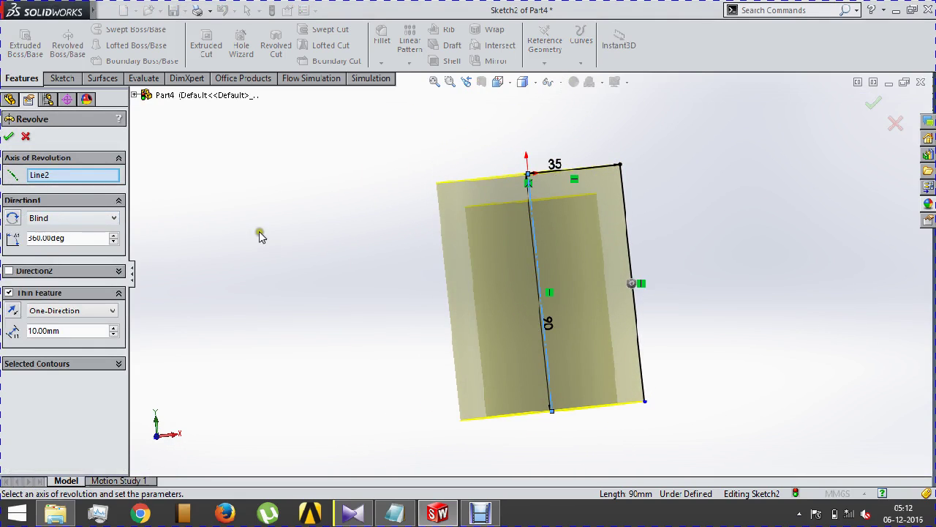
pyautogui.click(13, 311)
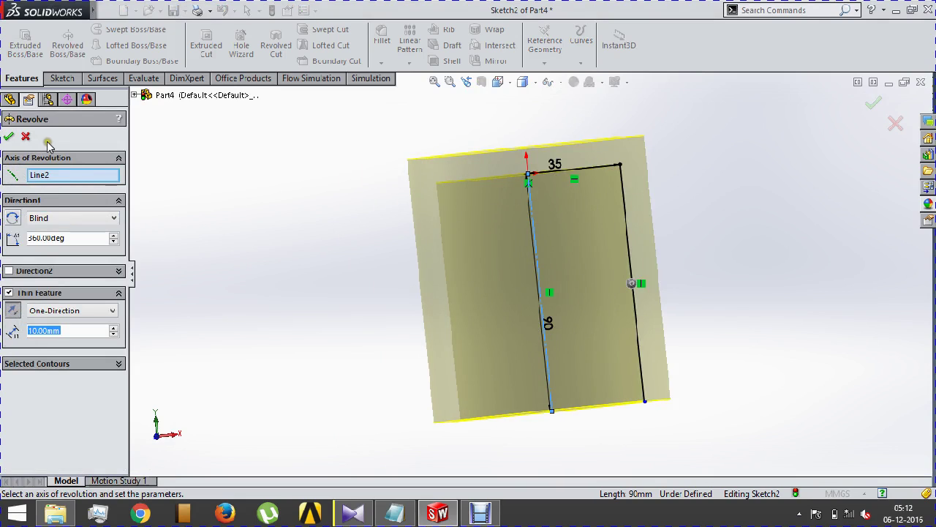
pyautogui.click(9, 138)
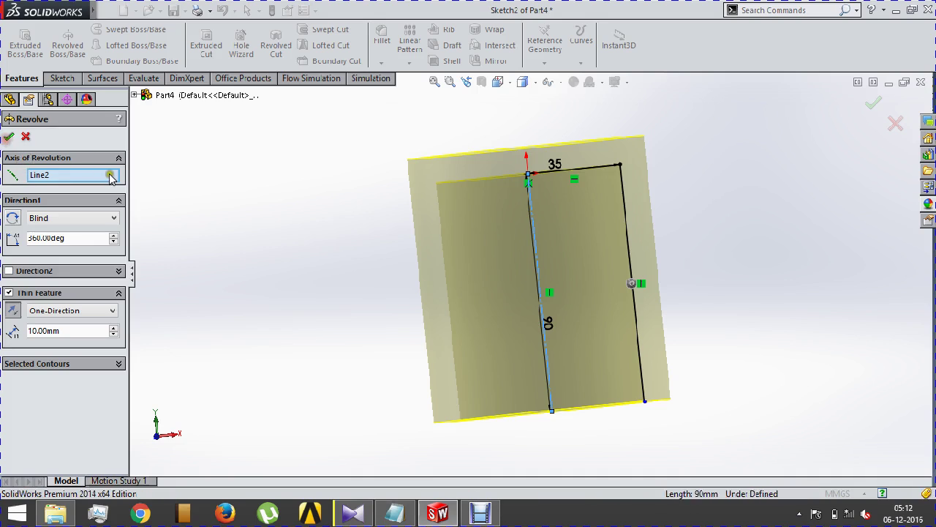
# Save the part as Part4.SLDPRT and create a new blank part document.
pyautogui.hotkey('ctrl', 's')
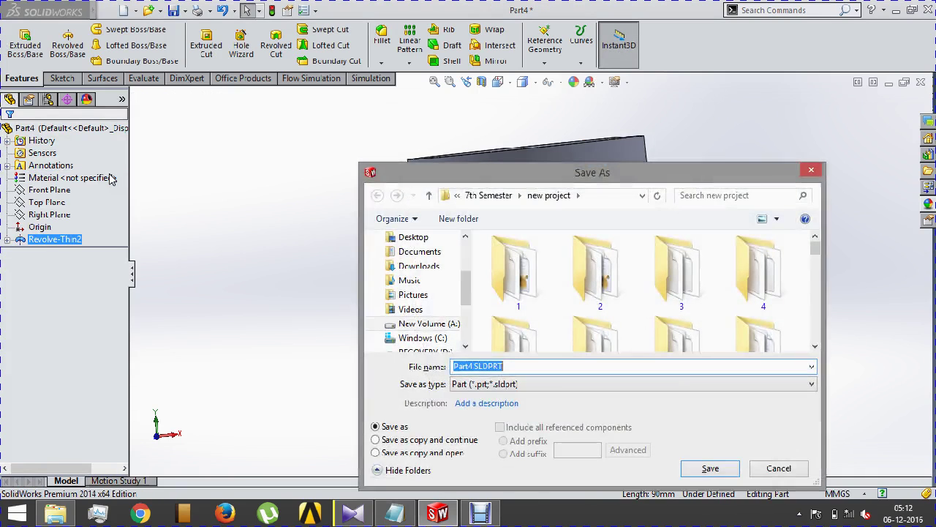
pyautogui.press('Return')
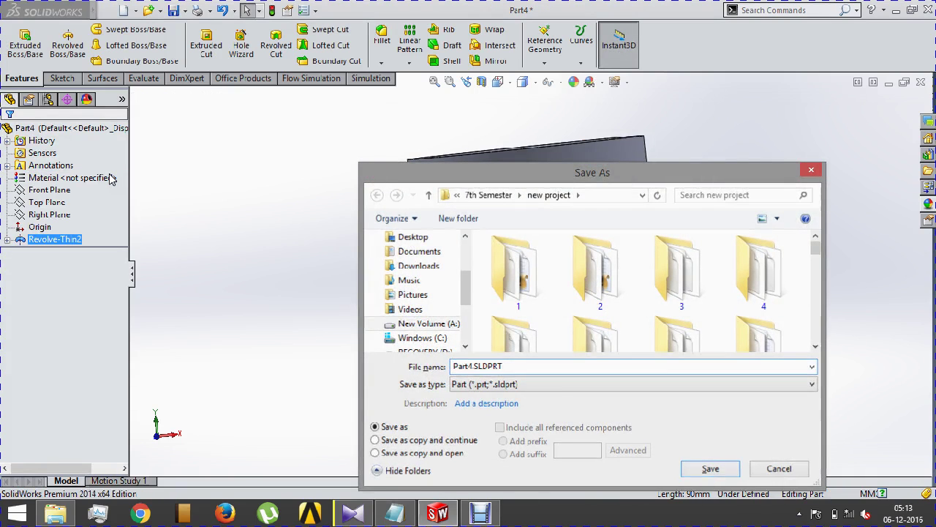
pyautogui.click(107, 9)
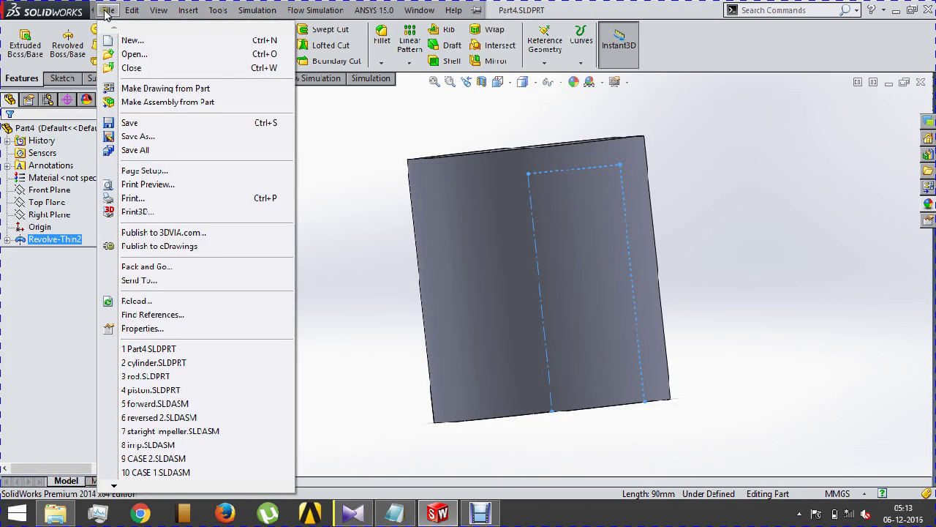
pyautogui.click(132, 41)
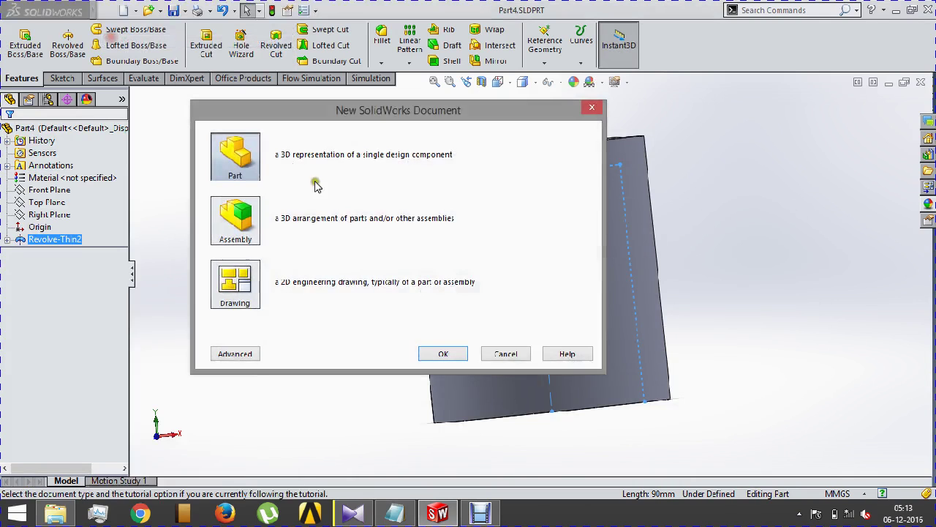
pyautogui.click(443, 353)
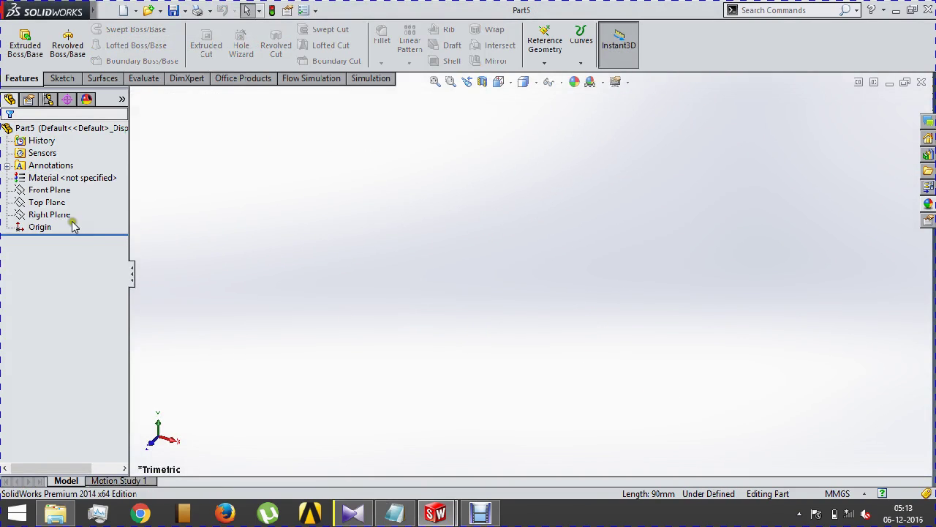
# Sketch a circle centred at the origin on the Front Plane.
pyautogui.click(64, 189)
pyautogui.click(66, 168)
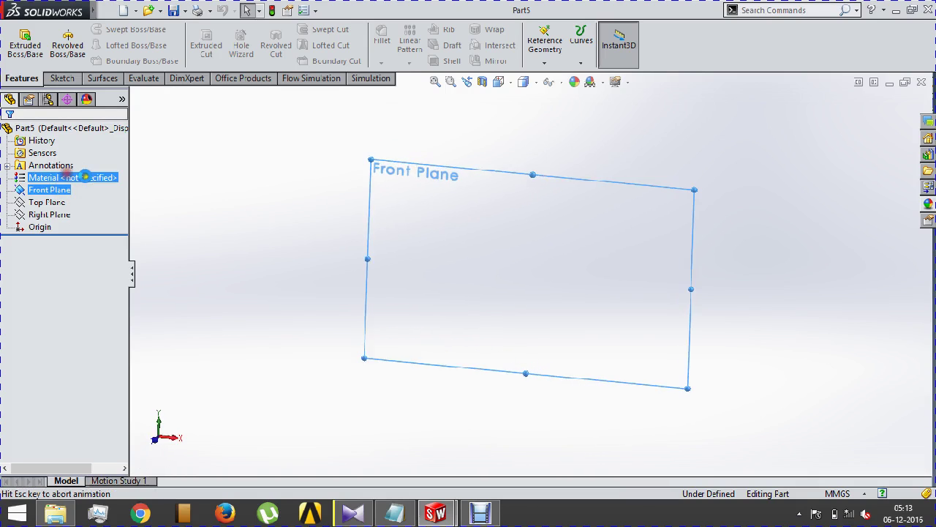
pyautogui.click(62, 77)
pyautogui.click(112, 28)
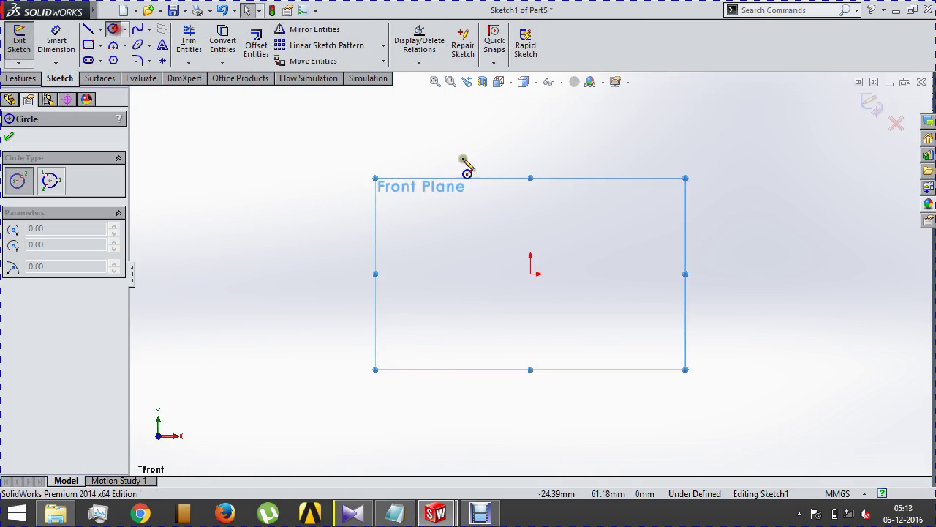
pyautogui.click(531, 274)
pyautogui.click(581, 196)
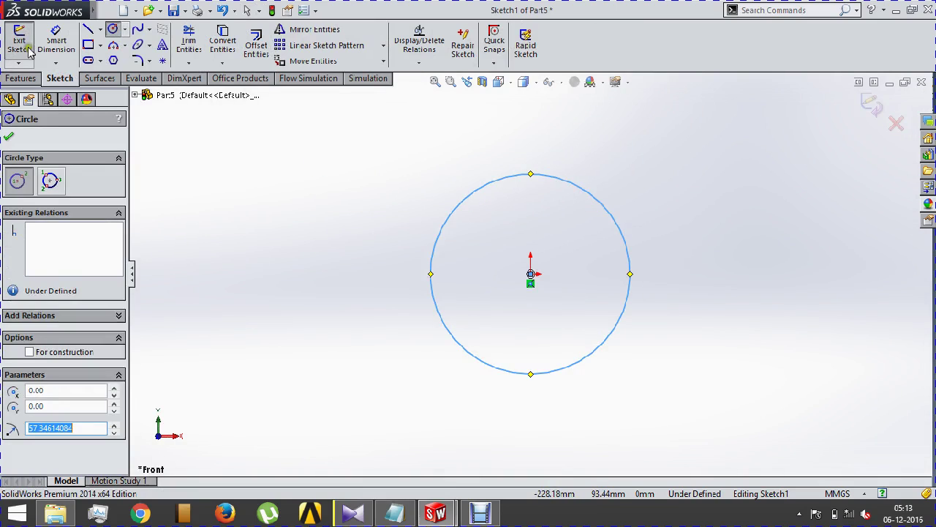
# Dimension the circle to Ø70 mm and preview a boss extrusion of it.
pyautogui.click(55, 44)
pyautogui.click(441, 227)
pyautogui.click(389, 247)
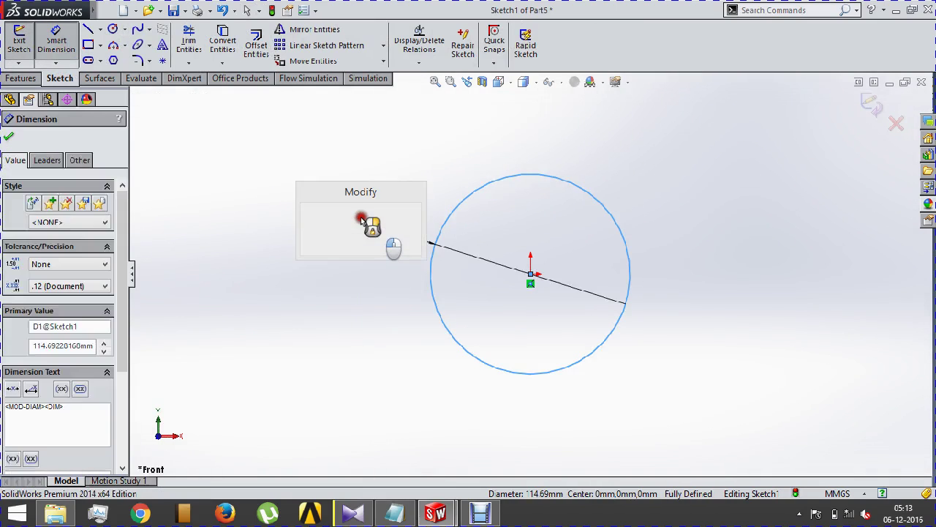
pyautogui.write('7')
pyautogui.press('Return')
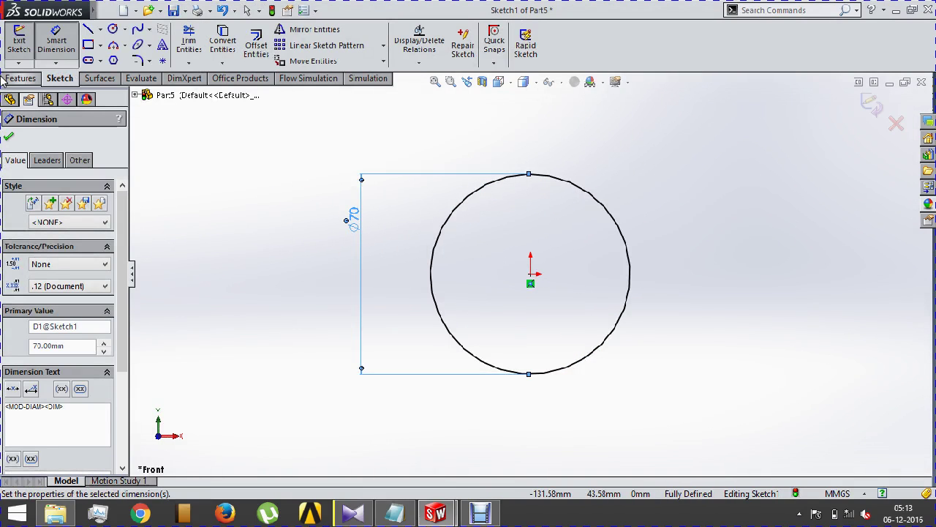
pyautogui.click(22, 79)
pyautogui.click(26, 44)
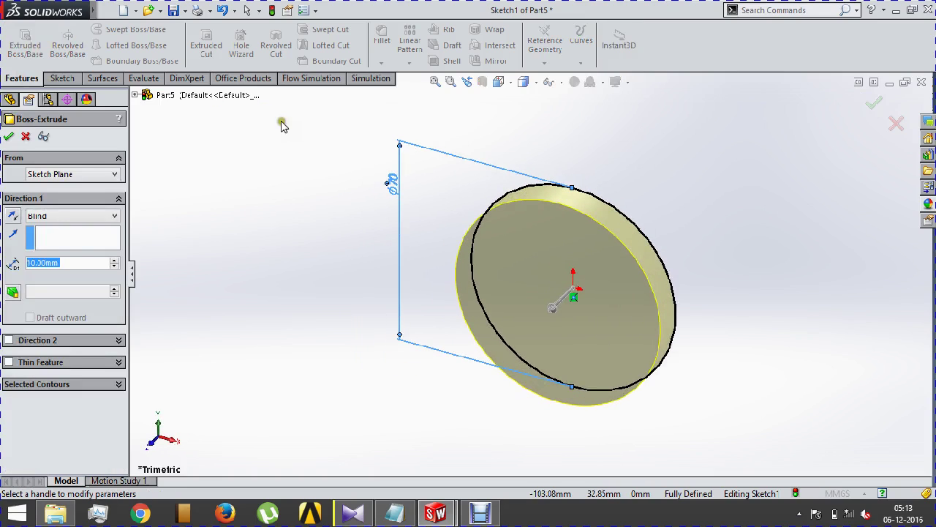
# Extrude the Ø70 mm circle 70 mm deep into a solid cylinder.
pyautogui.write('50')
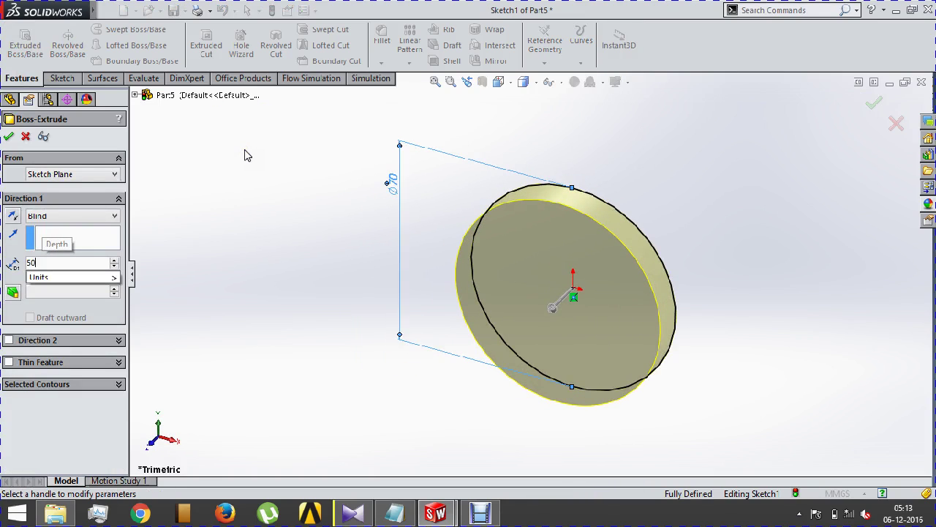
pyautogui.press('Return')
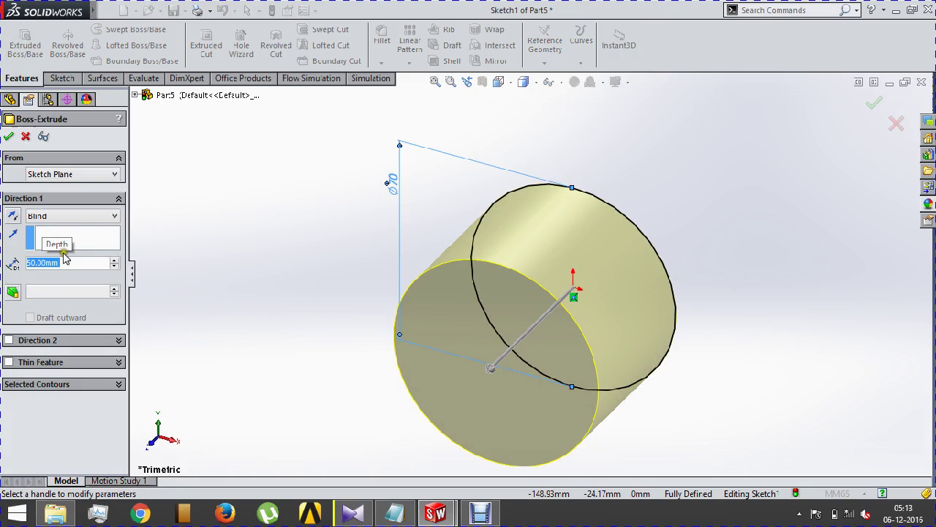
pyautogui.write('70')
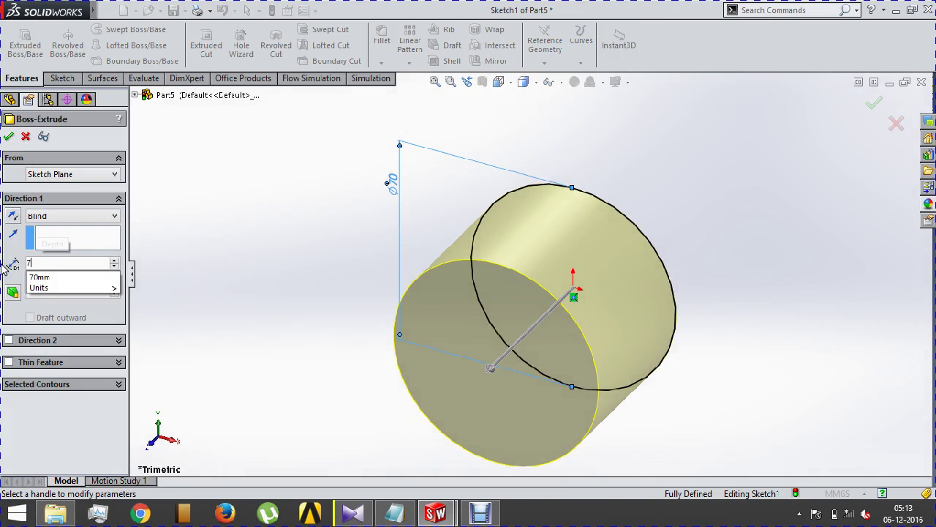
pyautogui.press('Return')
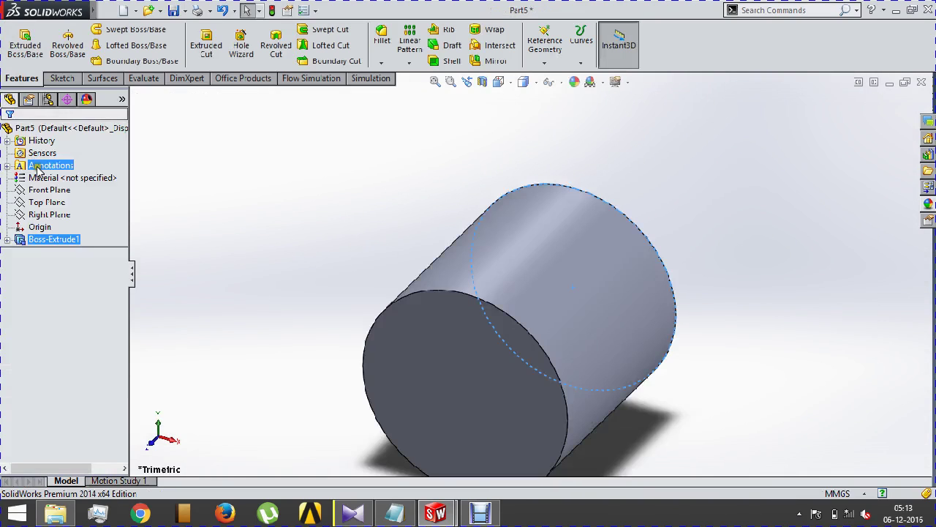
pyautogui.moveTo(368, 168); pyautogui.dragTo(412, 153, button='middle')
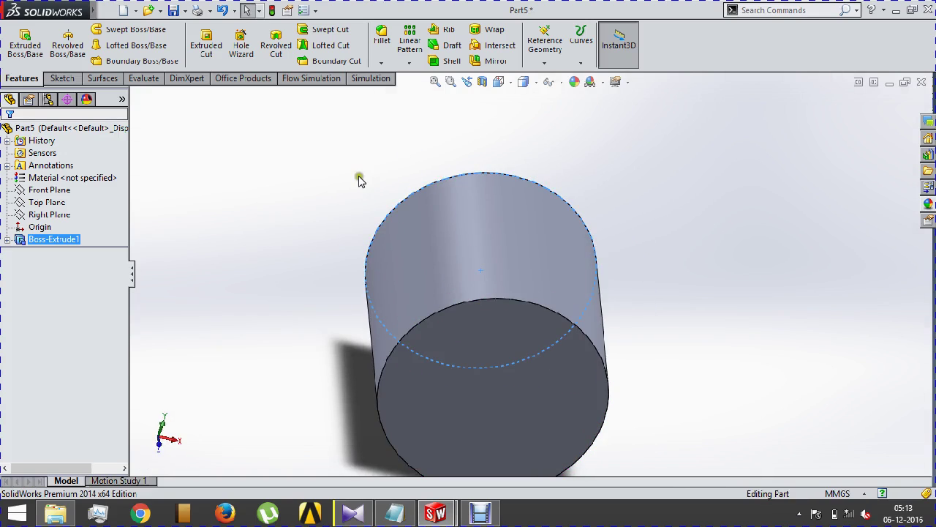
# Sketch a center rectangle at the origin on the cylinder's end face.
pyautogui.click(592, 358)
pyautogui.click(622, 334)
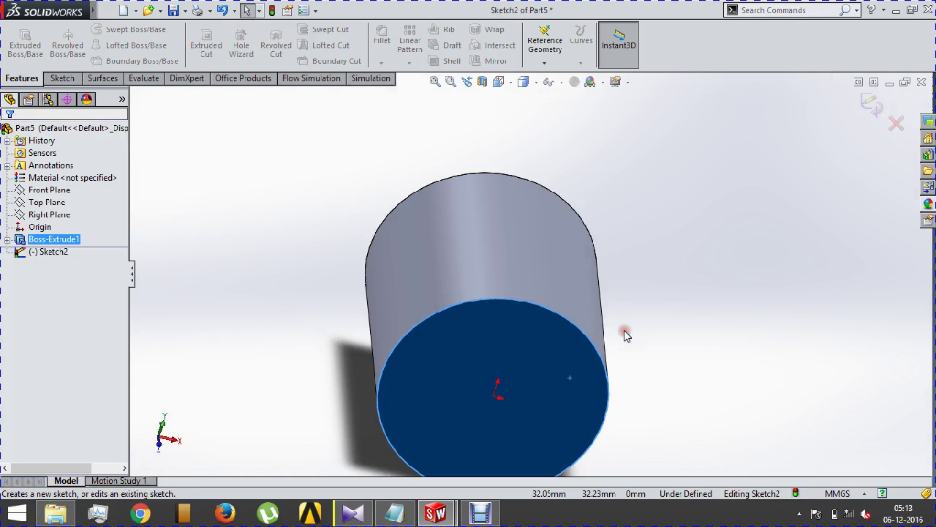
pyautogui.click(63, 79)
pyautogui.click(100, 46)
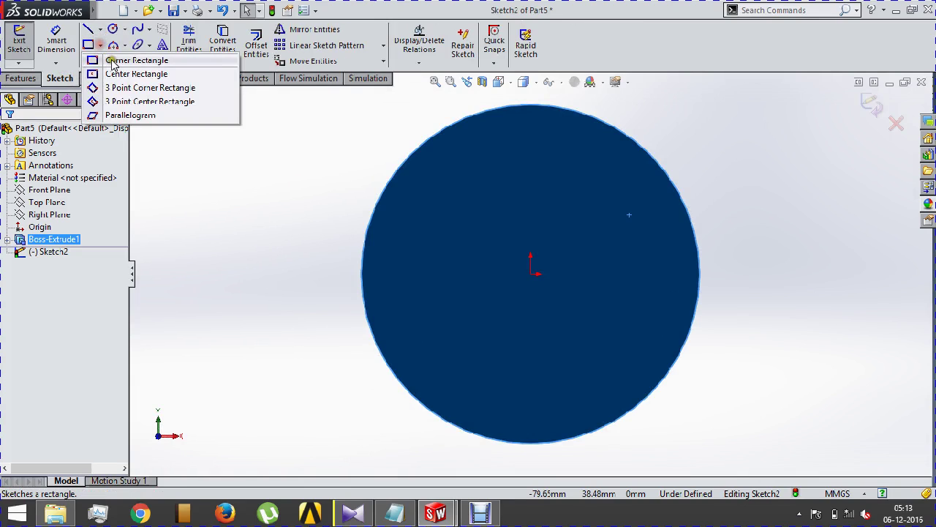
pyautogui.click(110, 73)
pyautogui.click(530, 274)
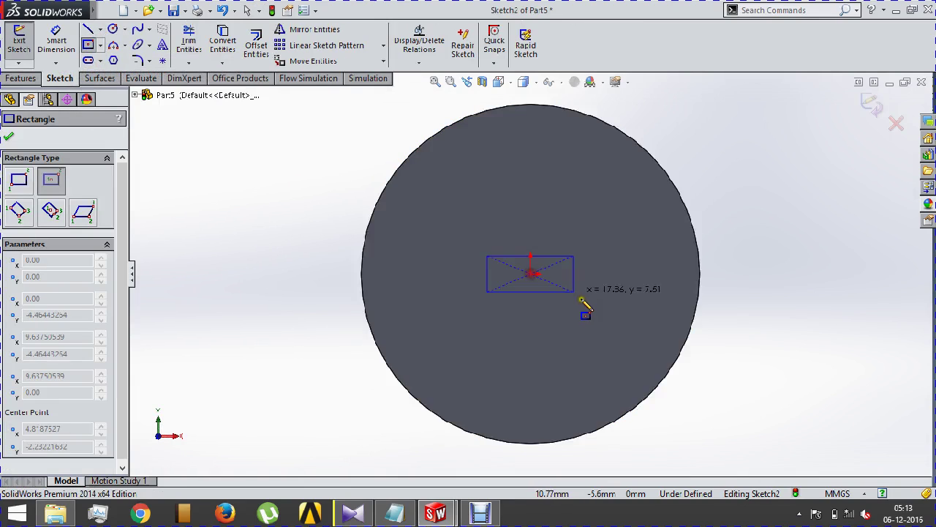
pyautogui.click(574, 364)
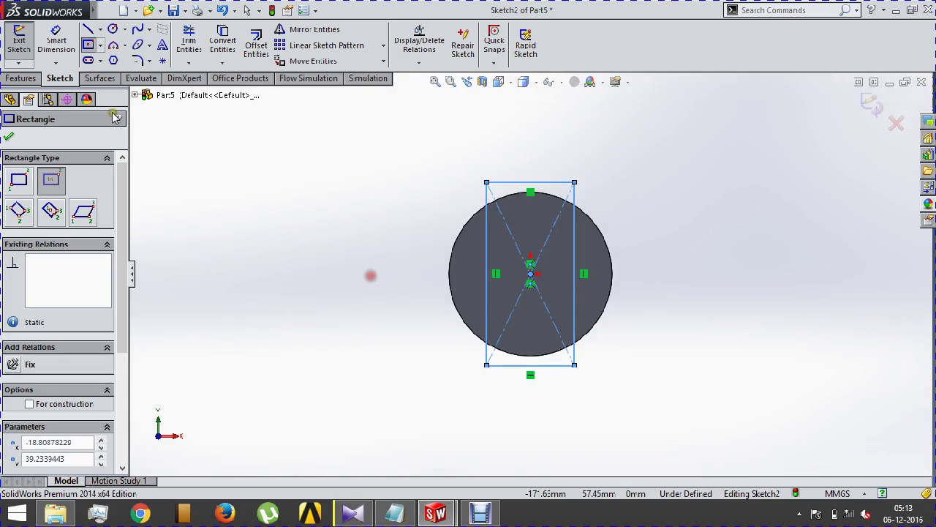
# Dimension the rectangle to 50 mm wide and 70 mm tall.
pyautogui.click(57, 40)
pyautogui.click(521, 183)
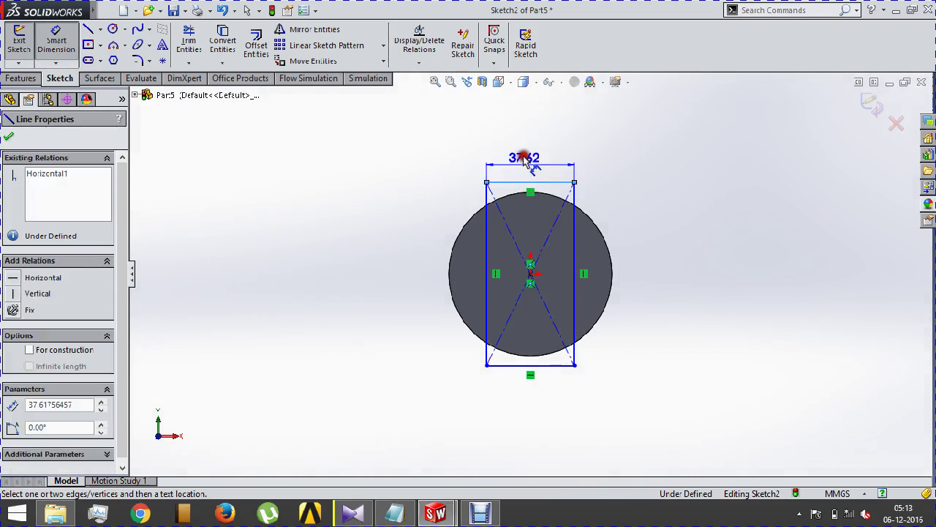
pyautogui.click(529, 157)
pyautogui.write('50')
pyautogui.press('Return')
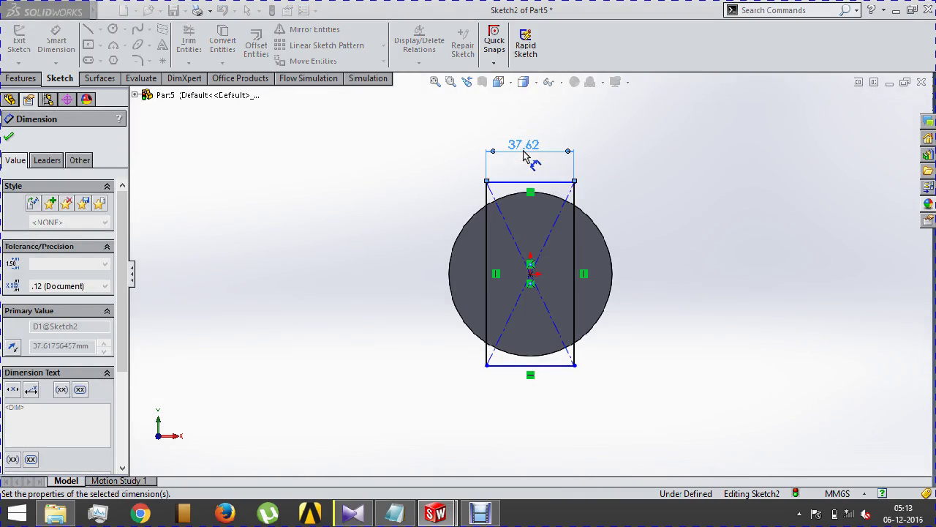
pyautogui.click(589, 204)
pyautogui.click(635, 207)
pyautogui.write('7')
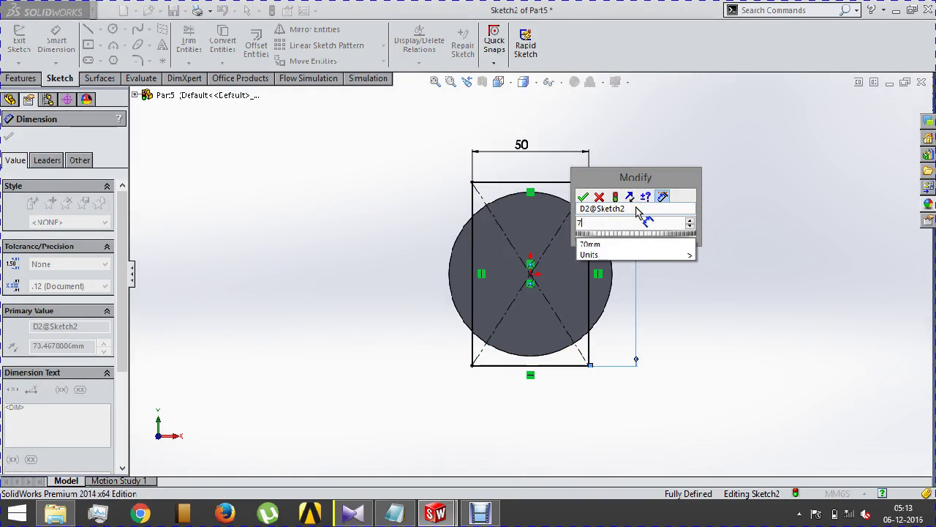
pyautogui.press('Return')
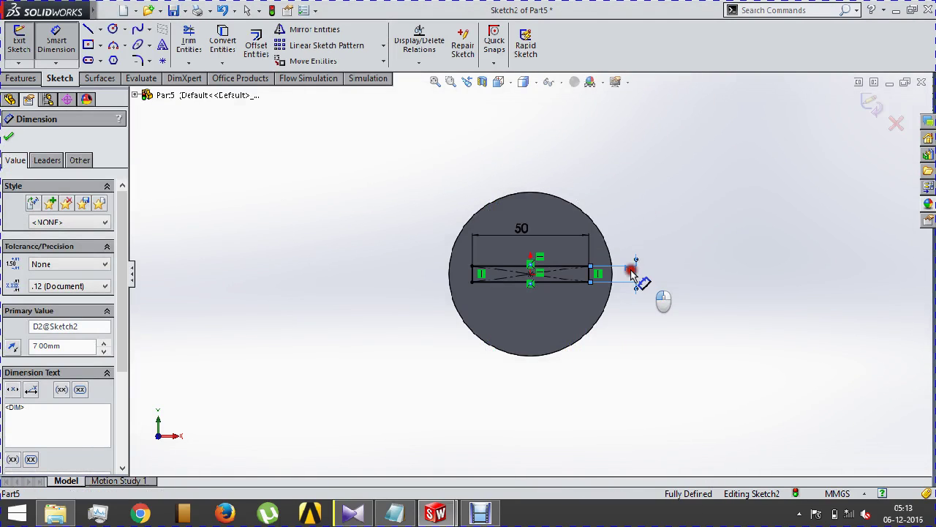
pyautogui.doubleClick(637, 275)
pyautogui.write('70')
pyautogui.press('Return')
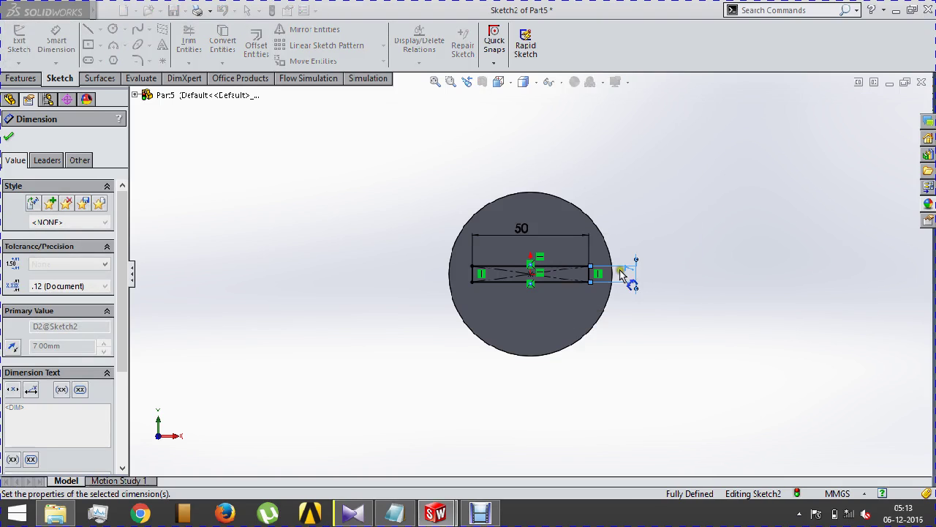
pyautogui.click(29, 79)
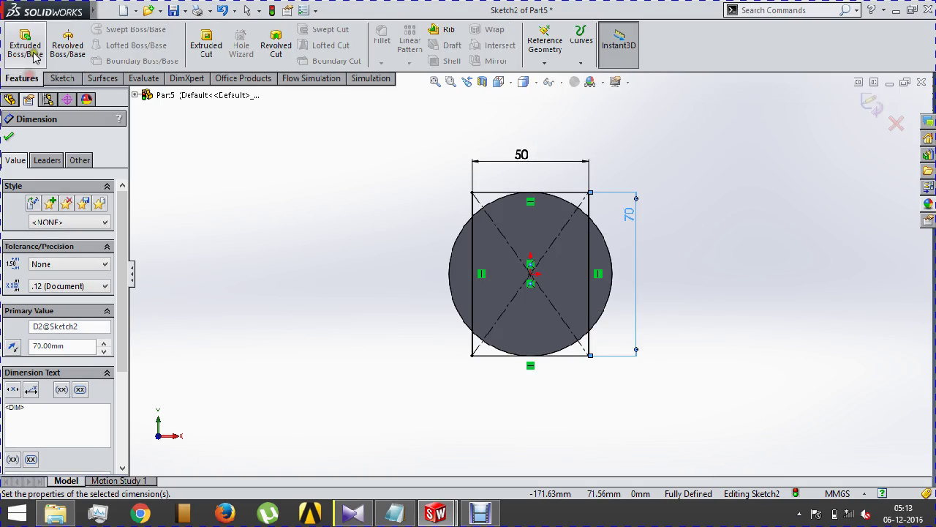
# Cut the rectangle 50 mm deep into the cylinder.
pyautogui.click(206, 44)
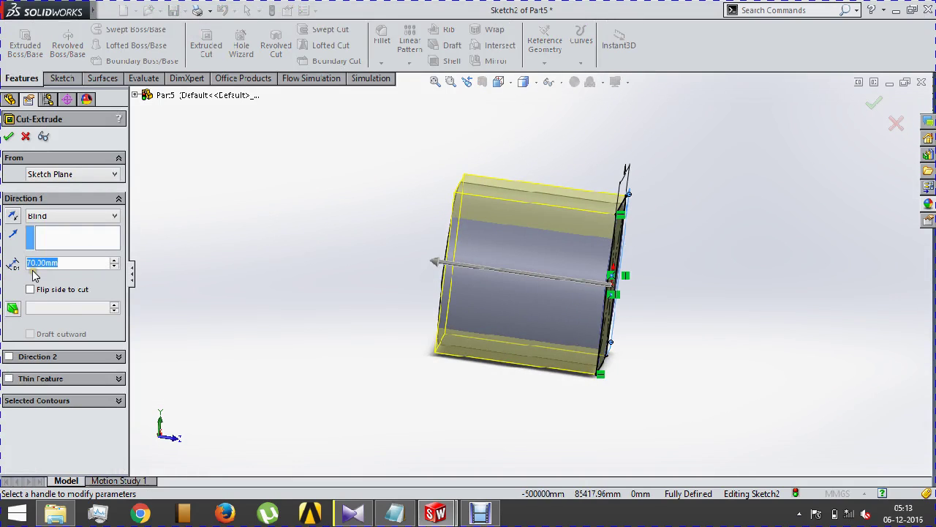
pyautogui.write('50')
pyautogui.press('Return')
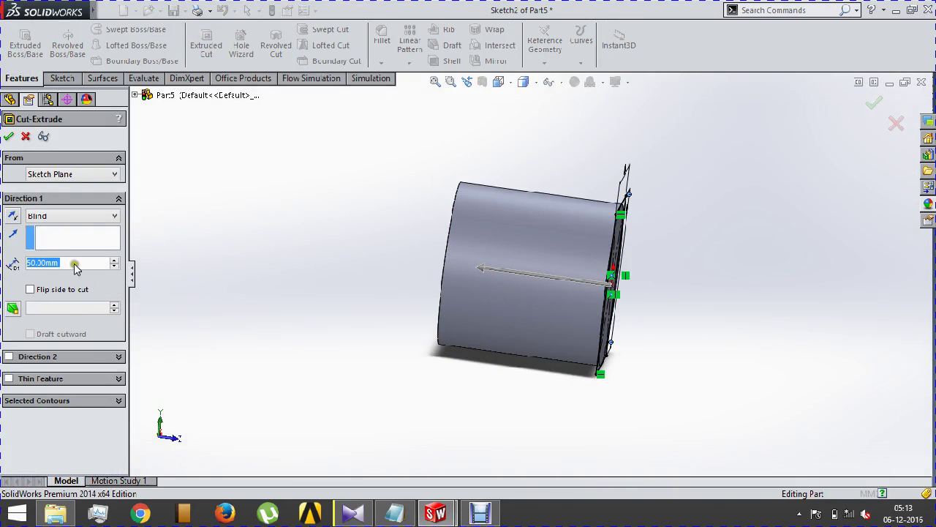
pyautogui.moveTo(242, 263)
pyautogui.mouseDown(button='middle')
pyautogui.moveTo(203, 257)
pyautogui.moveTo(105, 285)
pyautogui.mouseUp(button='middle')
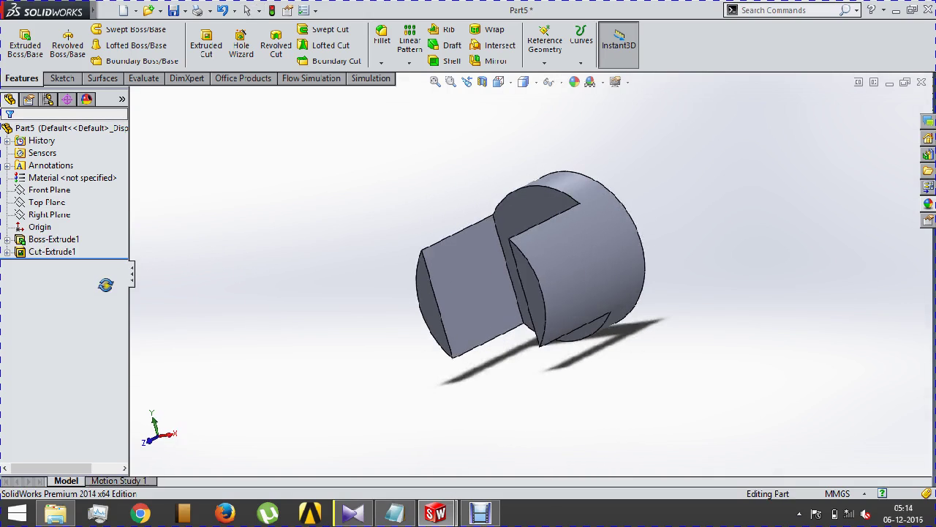
pyautogui.click(462, 296)
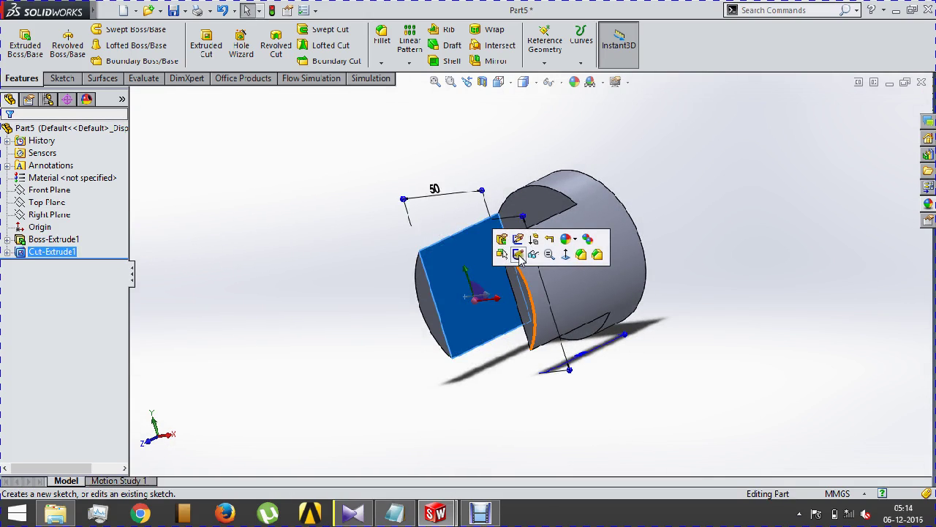
# Sketch a Ø10 mm circle on the flat cut face.
pyautogui.click(517, 259)
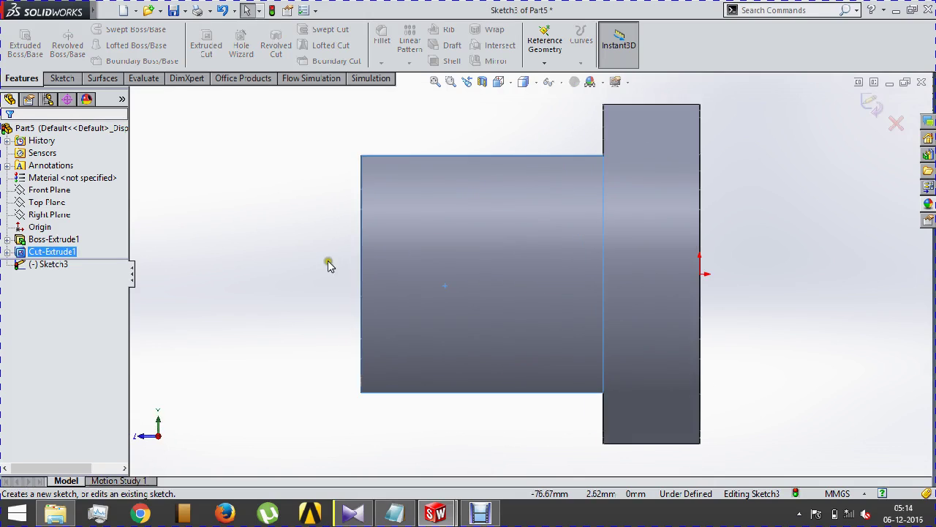
pyautogui.click(67, 78)
pyautogui.click(111, 30)
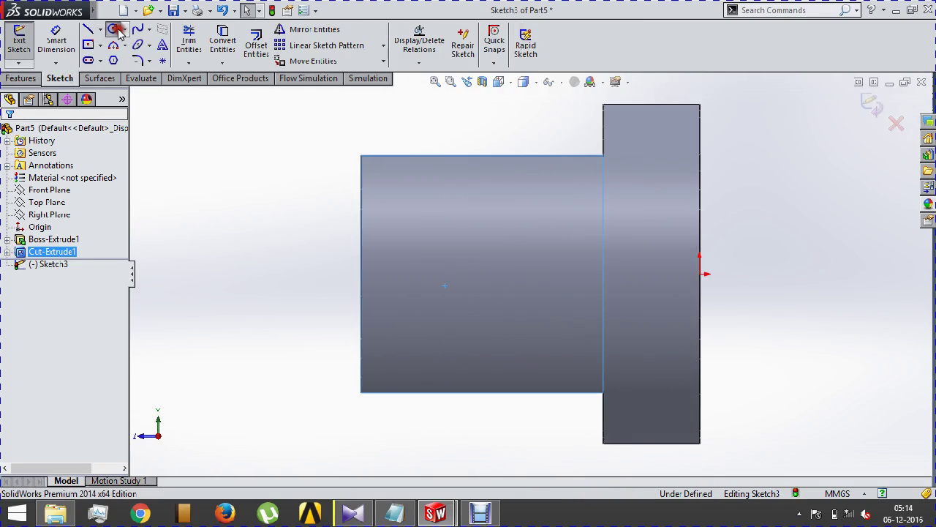
pyautogui.click(440, 274)
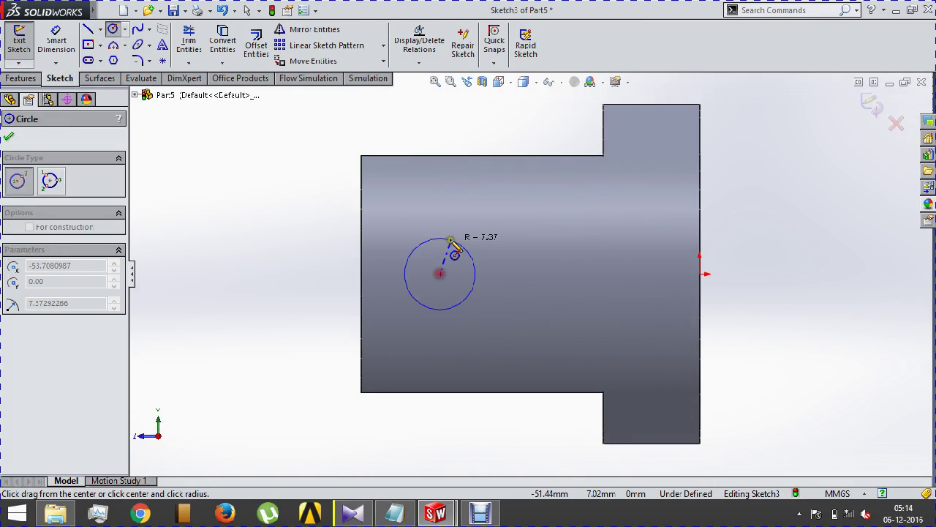
pyautogui.click(457, 244)
pyautogui.click(56, 40)
pyautogui.click(407, 252)
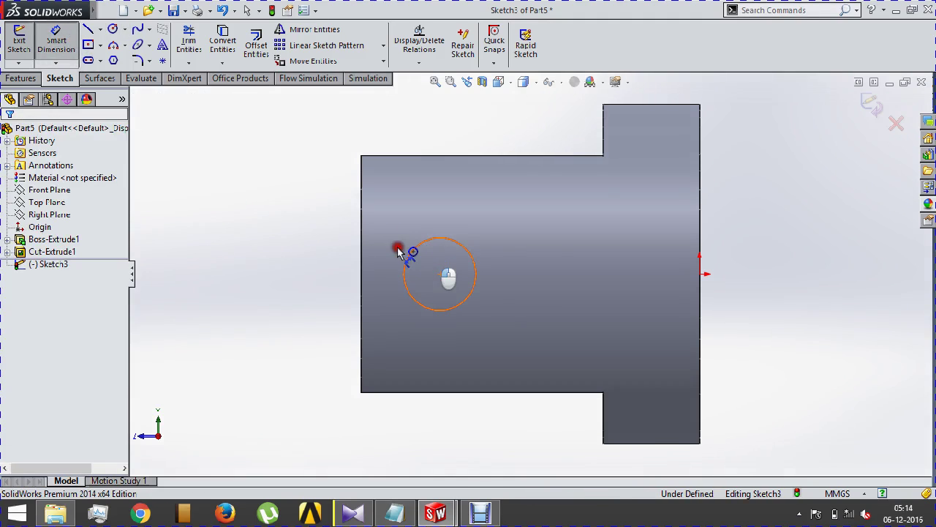
pyautogui.click(298, 251)
pyautogui.write('1')
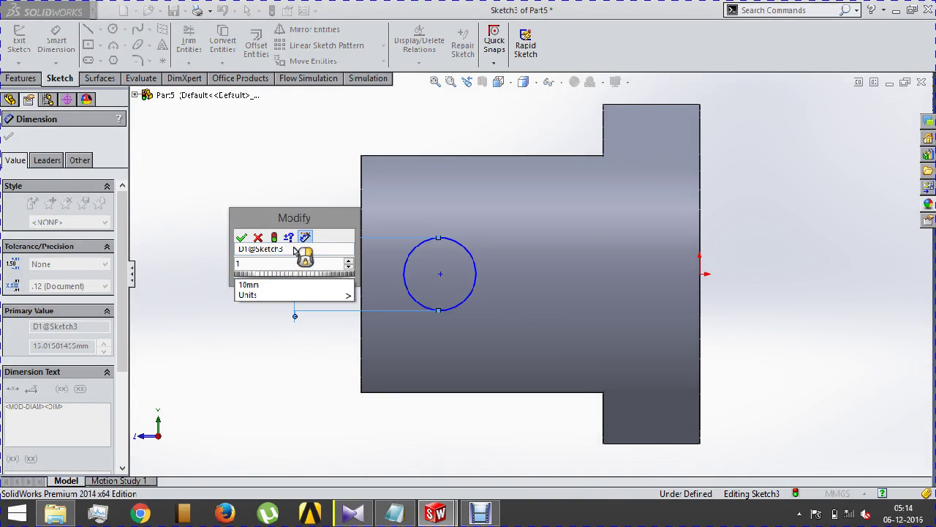
pyautogui.write('0')
pyautogui.press('Return')
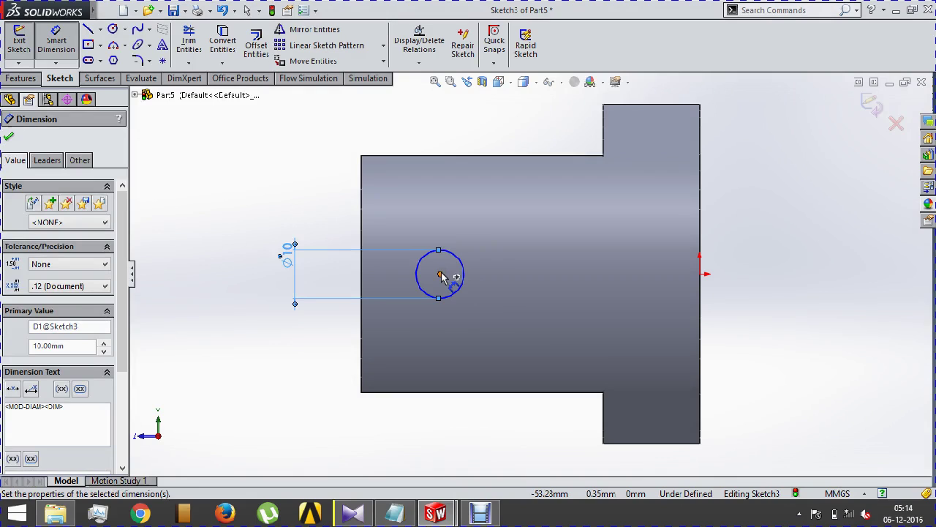
# Locate the circle centre 35 mm and 15 mm from the block's edges.
pyautogui.click(442, 156)
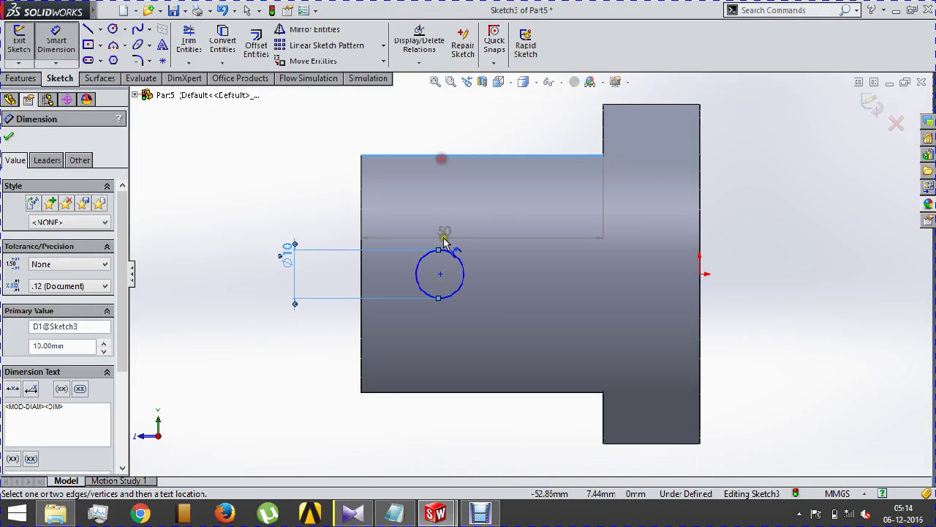
pyautogui.press('Escape')
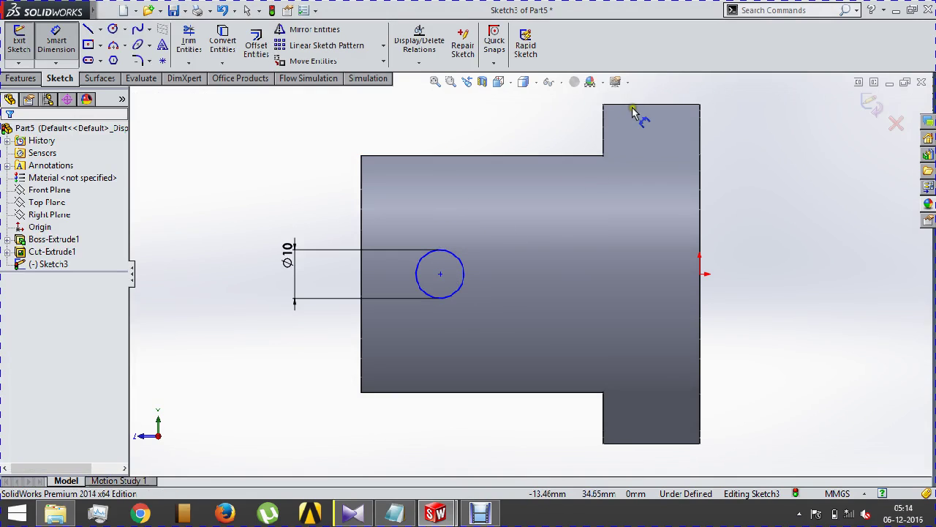
pyautogui.click(440, 274)
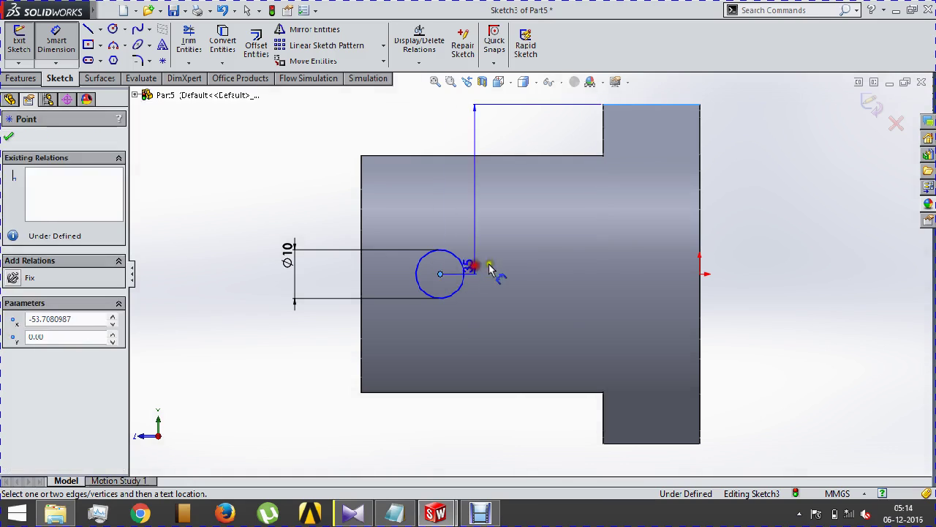
pyautogui.click(618, 251)
pyautogui.click(623, 251)
pyautogui.click(570, 234)
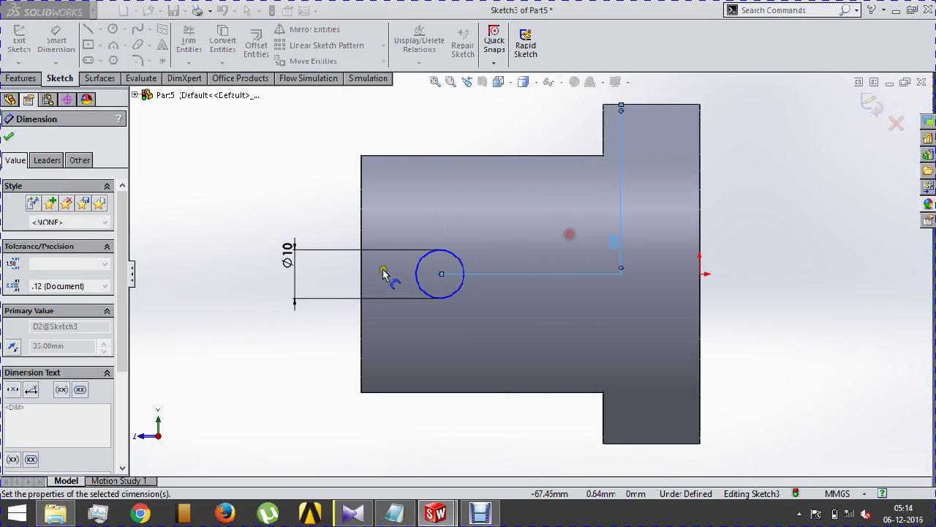
pyautogui.click(361, 280)
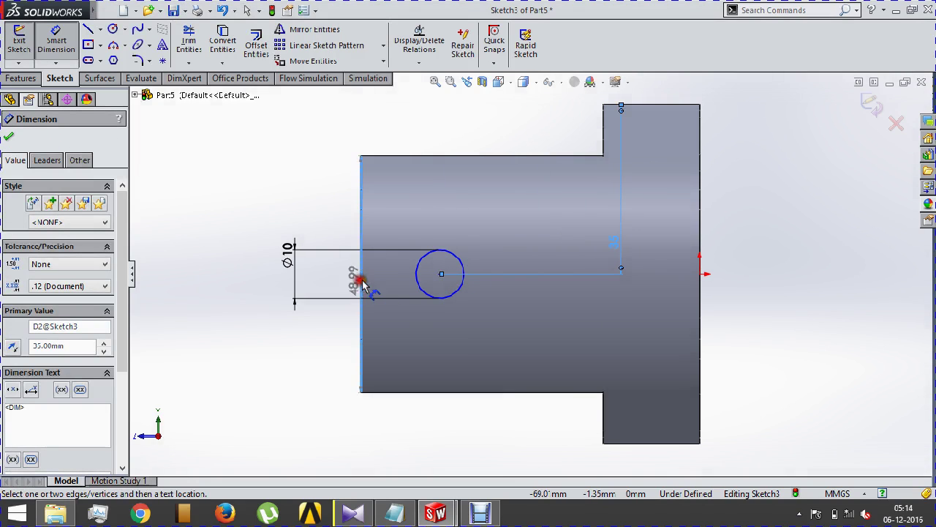
pyautogui.click(440, 275)
pyautogui.click(434, 346)
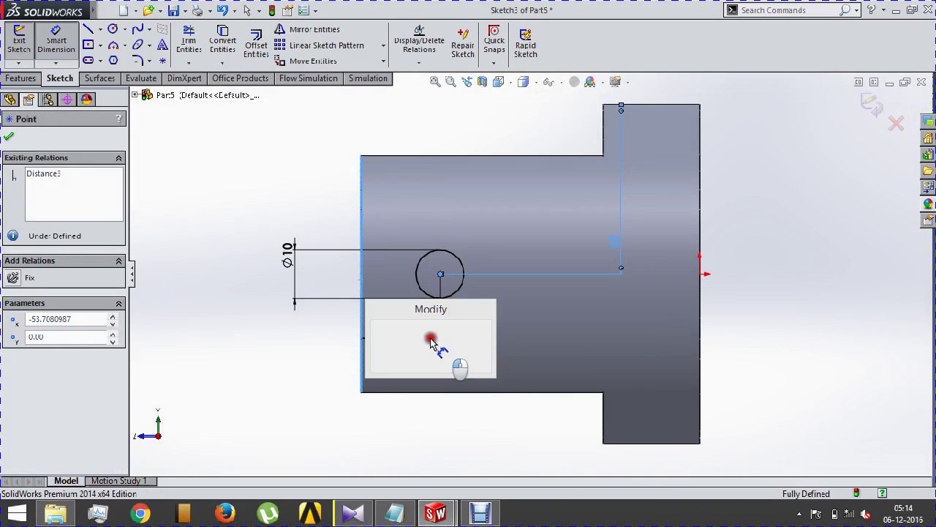
pyautogui.write('15')
pyautogui.press('Return')
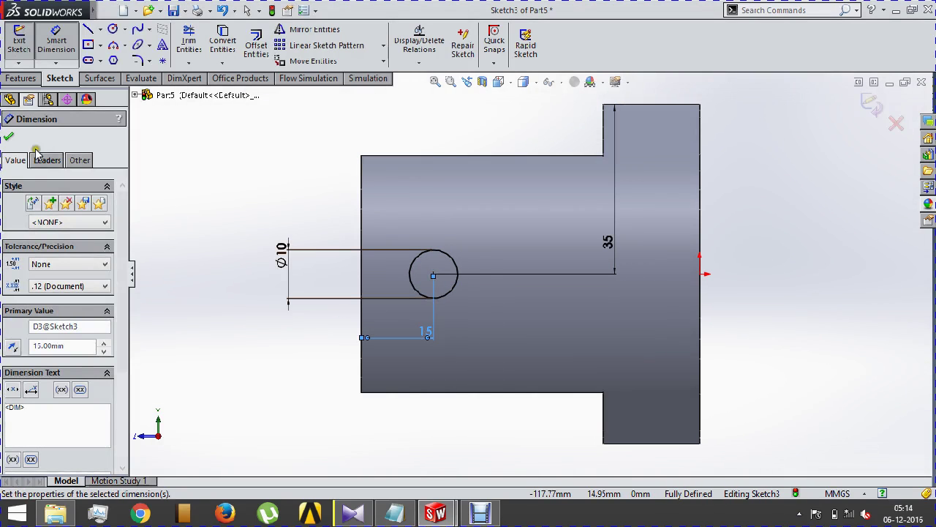
# Extrude the circle 50 mm into a pin.
pyautogui.click(22, 78)
pyautogui.click(25, 44)
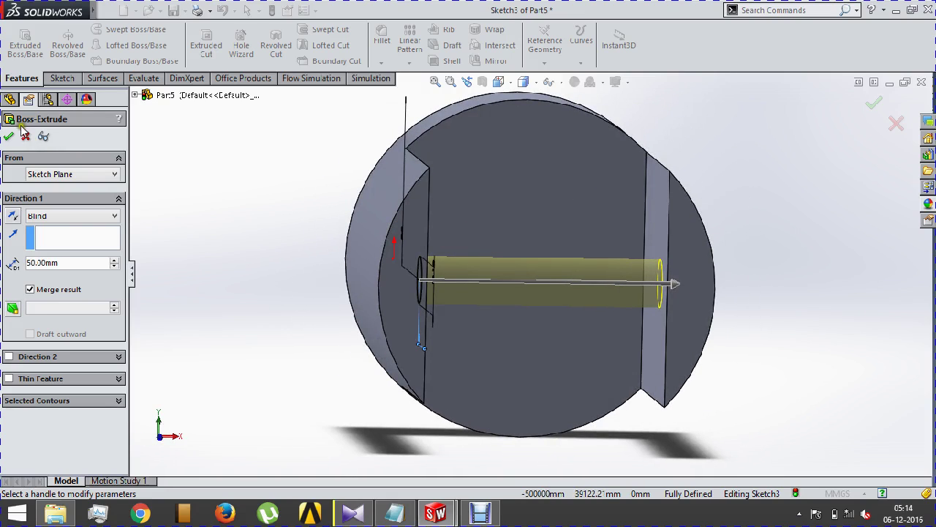
pyautogui.click(9, 136)
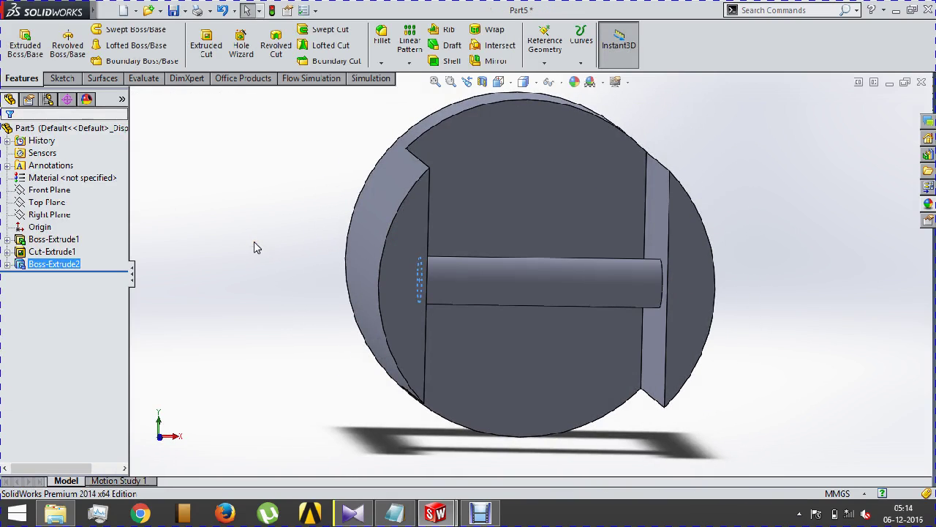
pyautogui.moveTo(256, 247)
pyautogui.mouseDown(button='middle')
pyautogui.moveTo(246, 307)
pyautogui.moveTo(218, 309)
pyautogui.mouseUp(button='middle')
# Save the part as piston.SLDPRT, replacing the existing file.
pyautogui.hotkey('ctrl', 's')
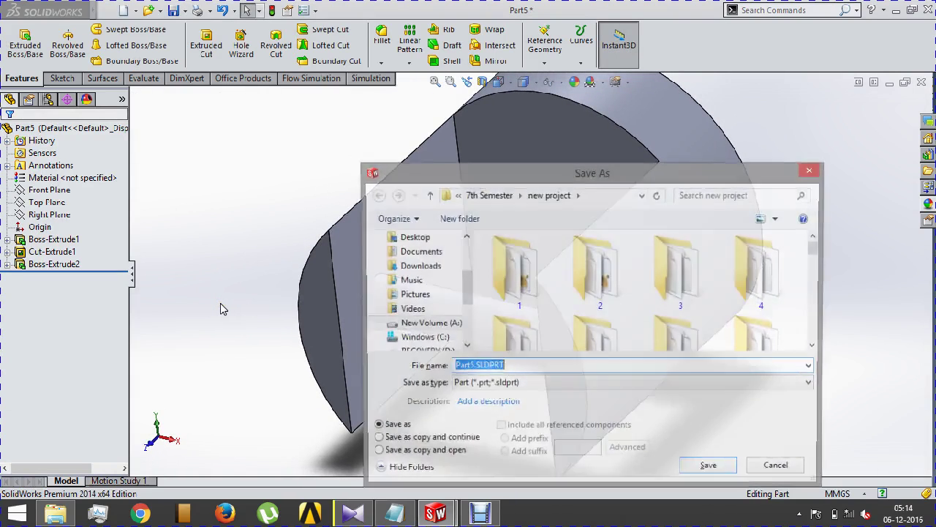
pyautogui.press('Return')
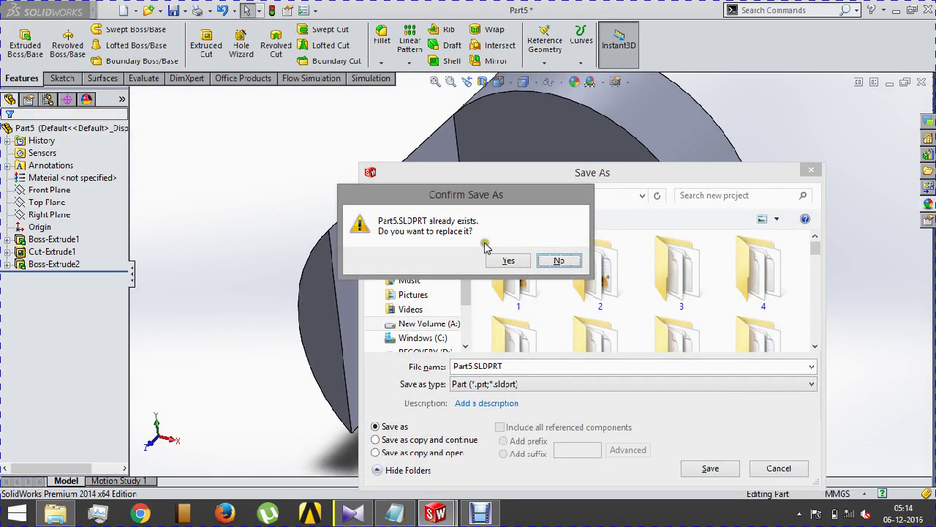
pyautogui.click(554, 265)
pyautogui.write('p')
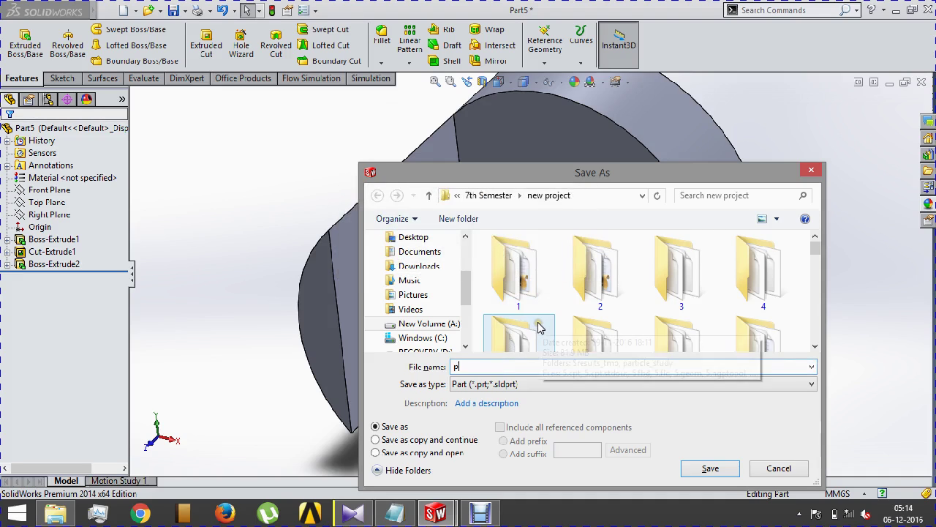
pyautogui.write('ist')
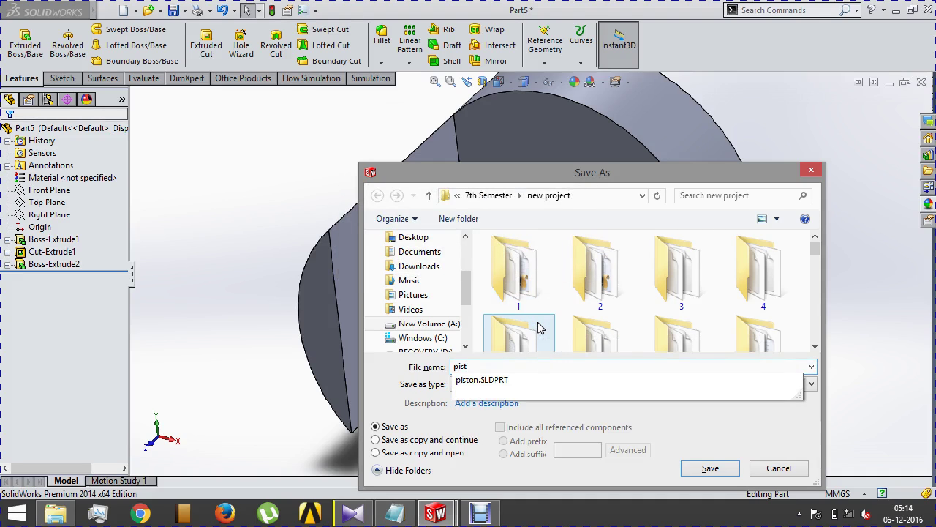
pyautogui.press('Down')
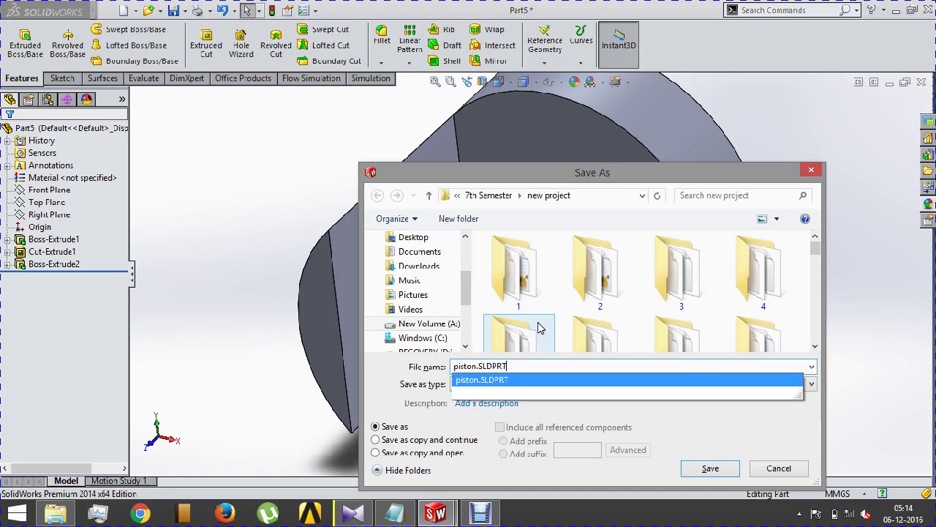
pyautogui.press('Return')
pyautogui.press('Return')
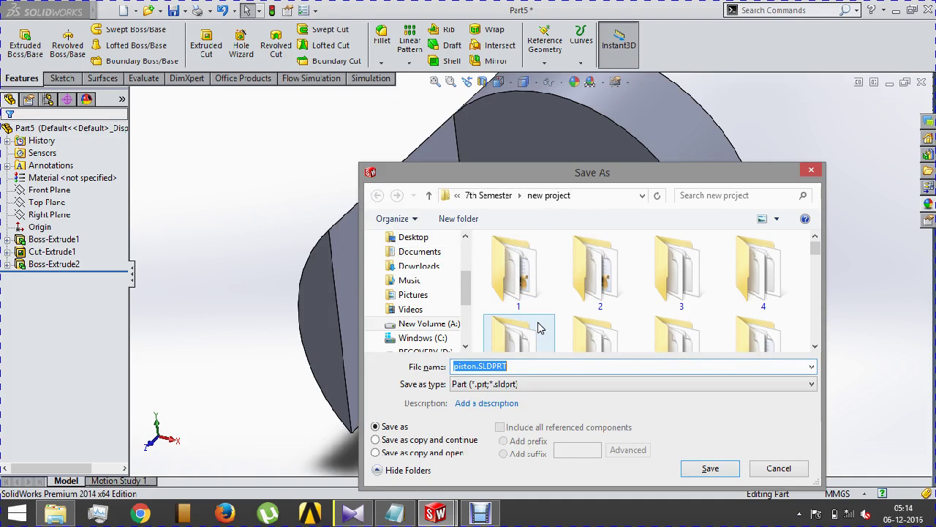
pyautogui.press('Return')
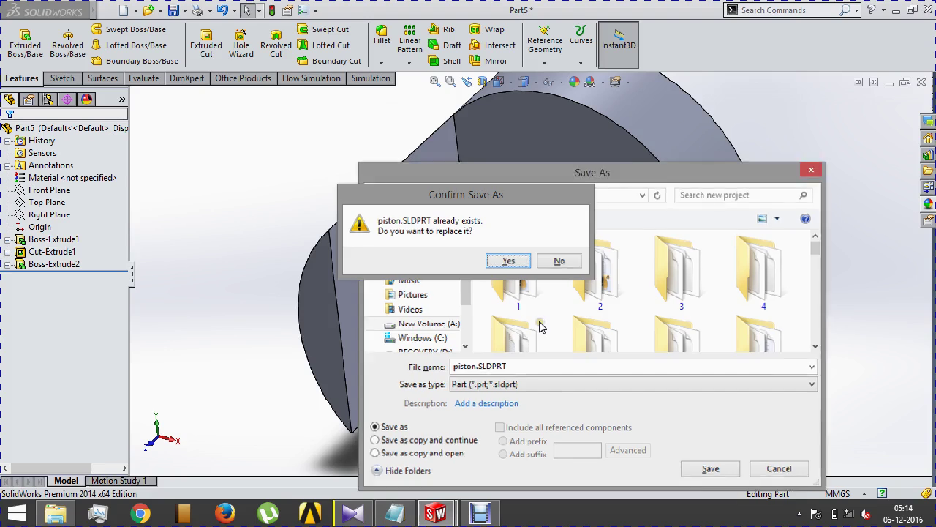
pyautogui.press('Return')
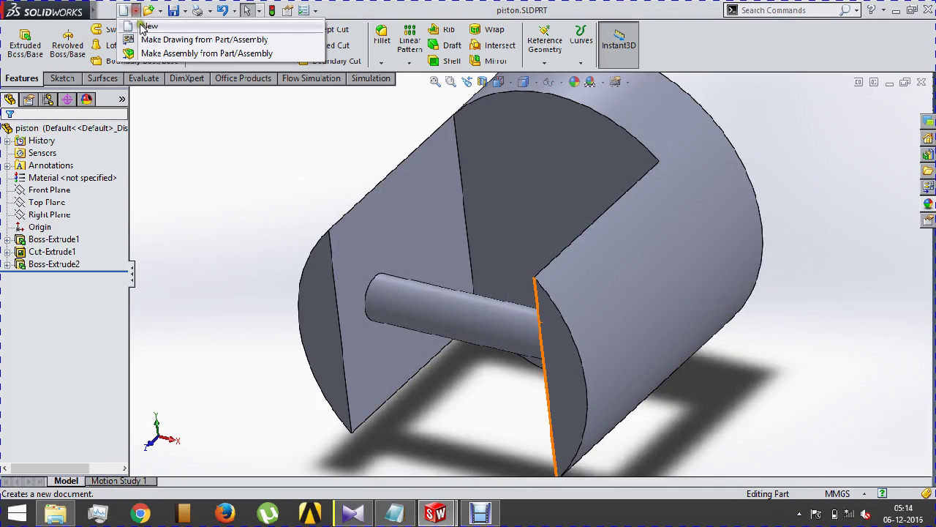
# Create a new part and start a sketch on the Front Plane.
pyautogui.click(133, 12)
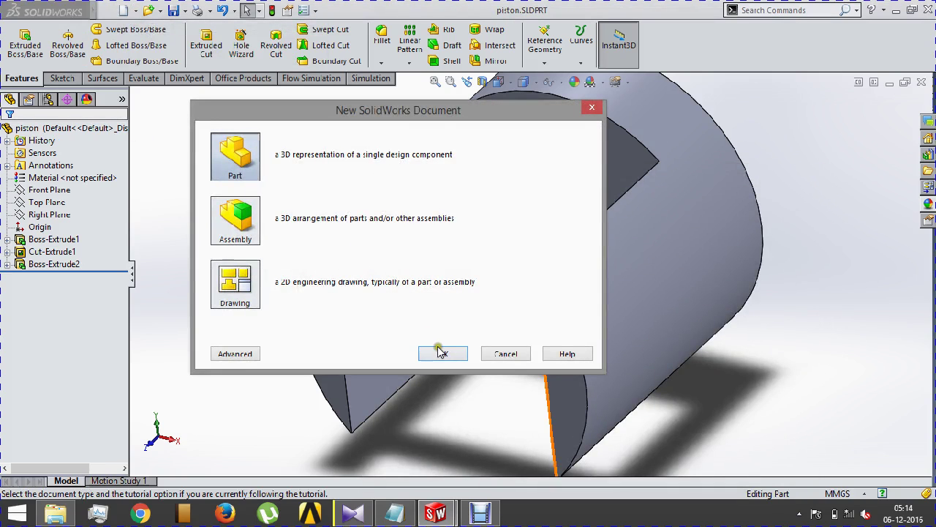
pyautogui.click(440, 352)
pyautogui.click(57, 190)
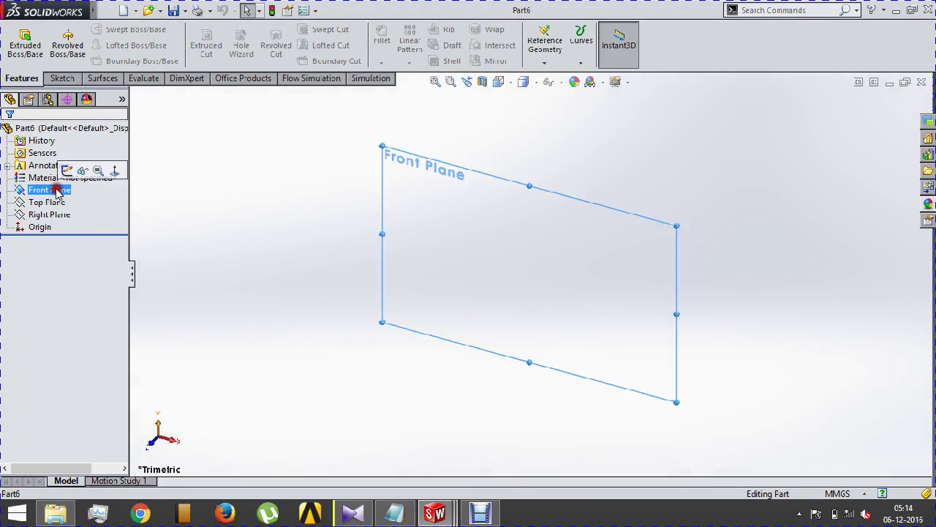
pyautogui.click(68, 169)
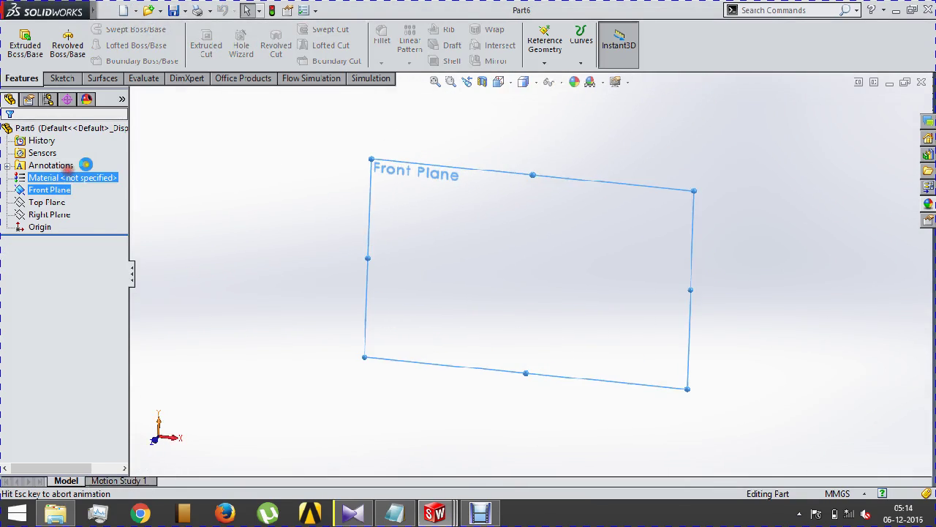
# Draw a horizontal centerline from the origin and dimension it 80 mm long.
pyautogui.click(62, 78)
pyautogui.click(100, 30)
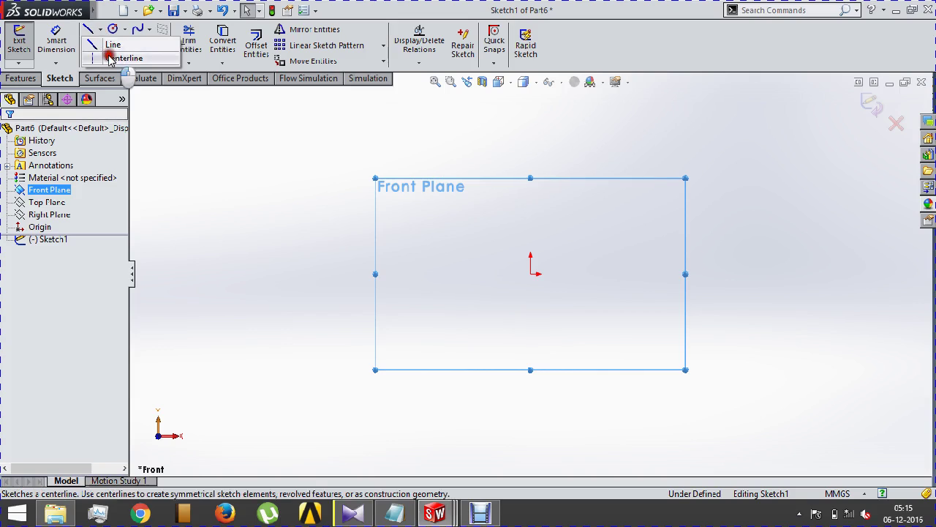
pyautogui.click(110, 56)
pyautogui.click(532, 274)
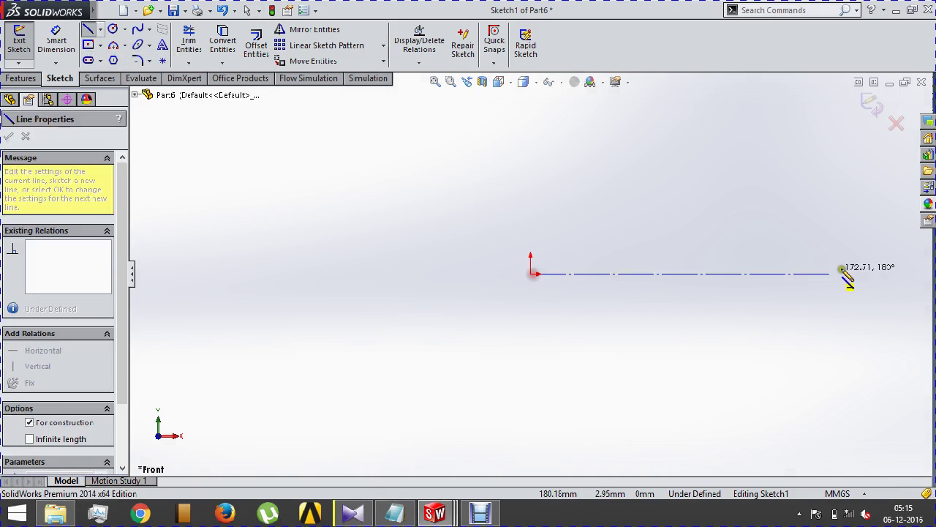
pyautogui.click(857, 273)
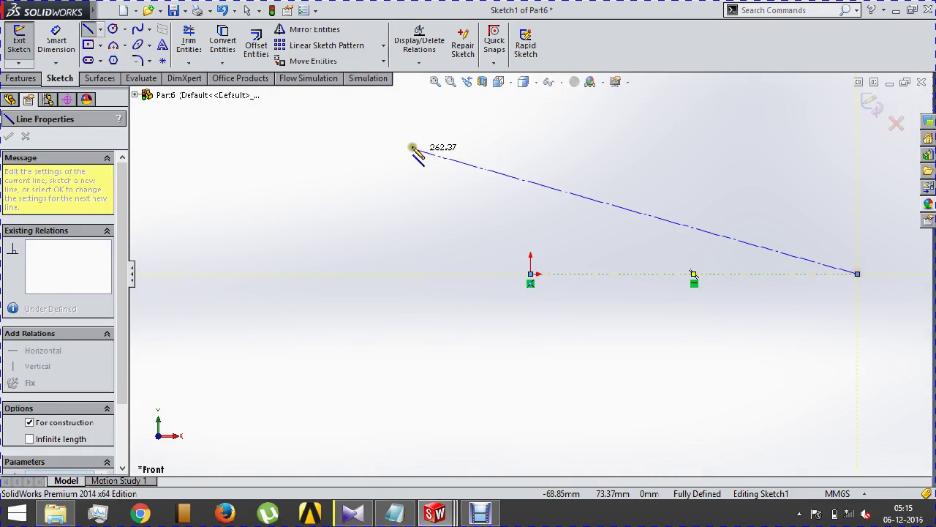
pyautogui.click(58, 41)
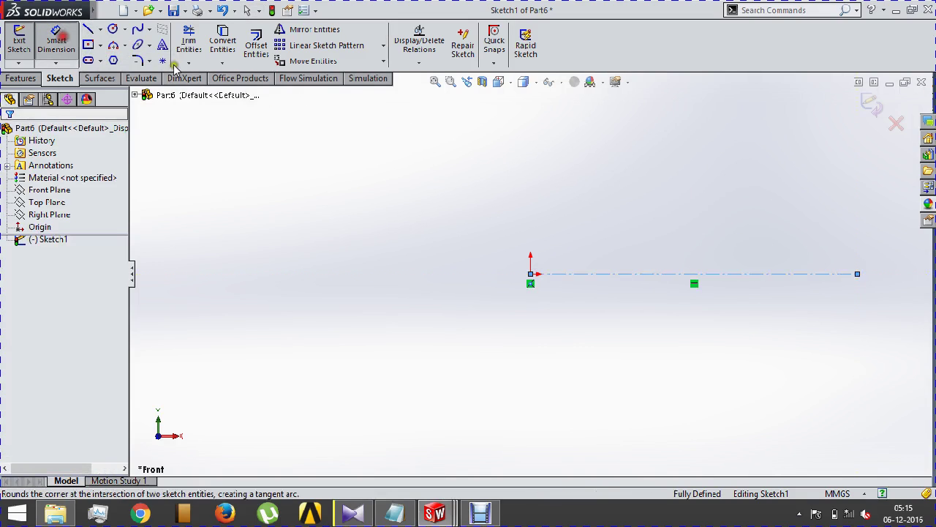
pyautogui.click(603, 275)
pyautogui.click(595, 243)
pyautogui.write('80')
pyautogui.press('Return')
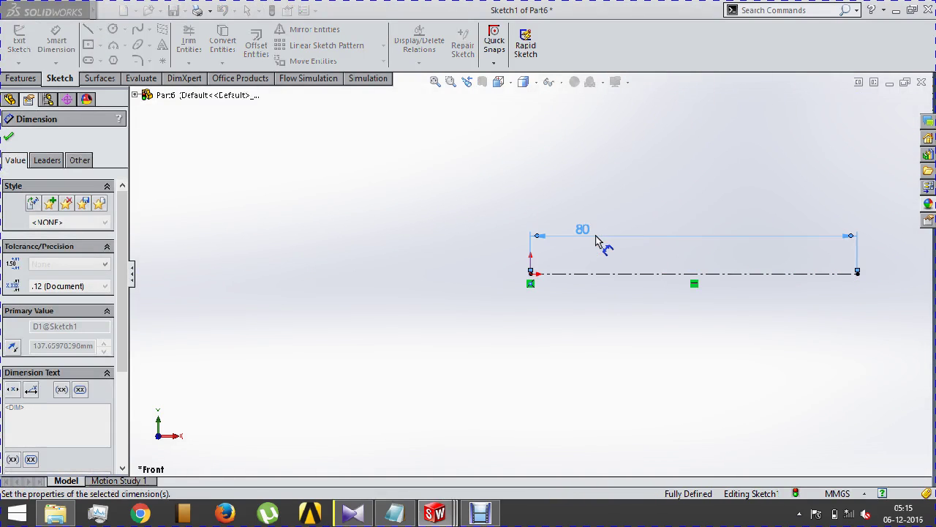
# Draw circles centred on the origin and on the centerline's right end.
pyautogui.click(112, 29)
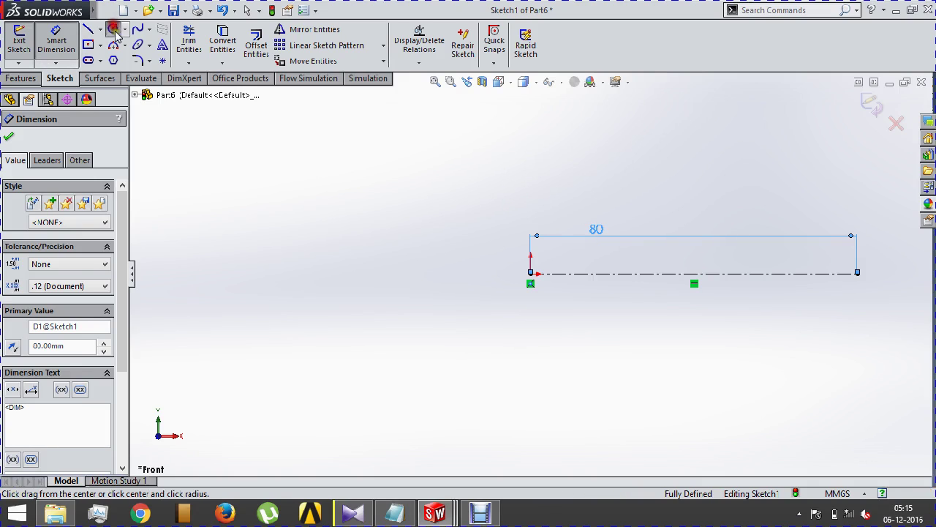
pyautogui.click(530, 274)
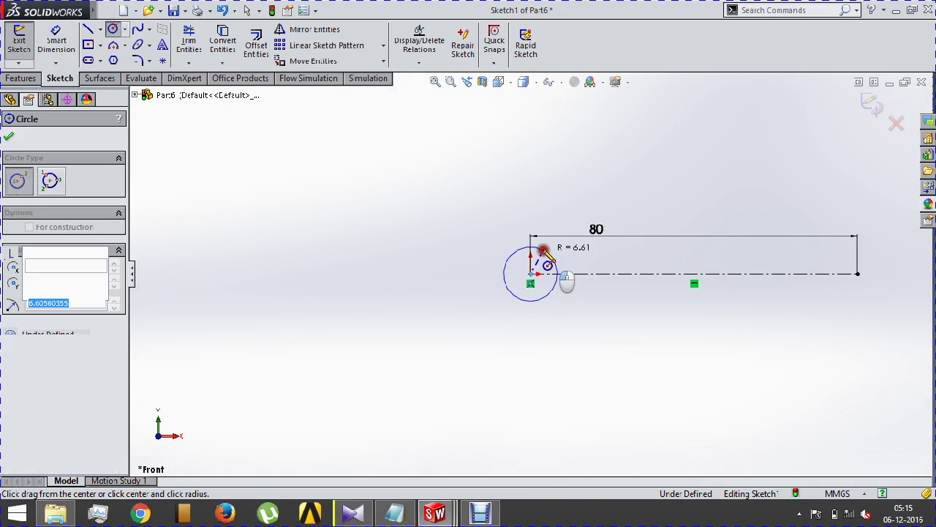
pyautogui.click(549, 247)
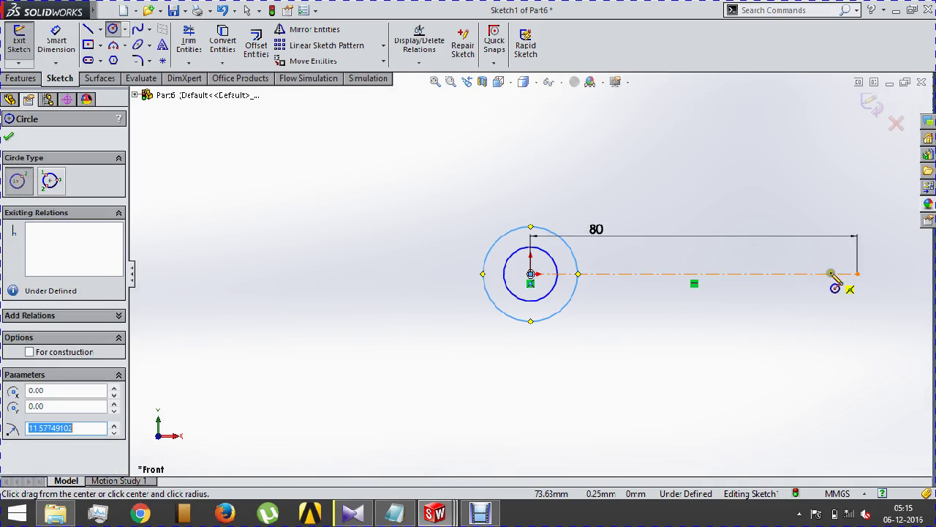
pyautogui.click(858, 274)
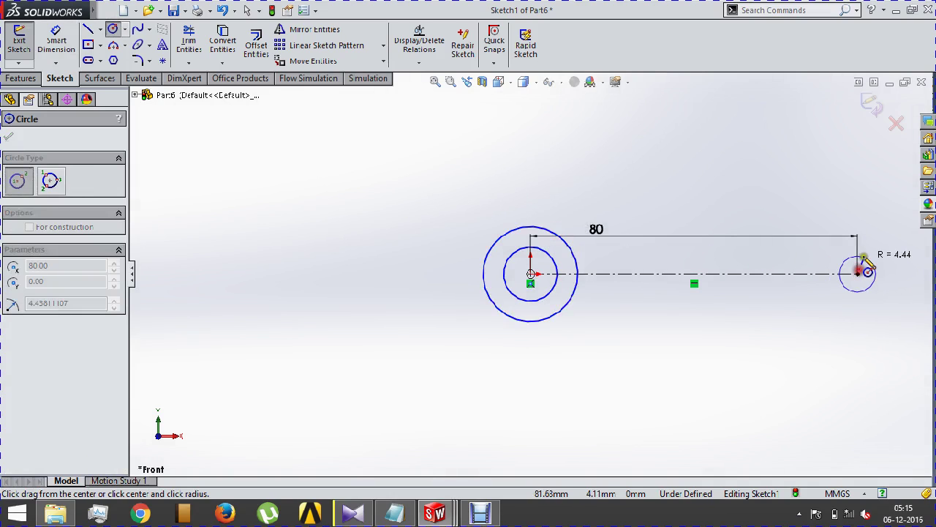
pyautogui.click(871, 260)
pyautogui.click(858, 274)
pyautogui.click(877, 237)
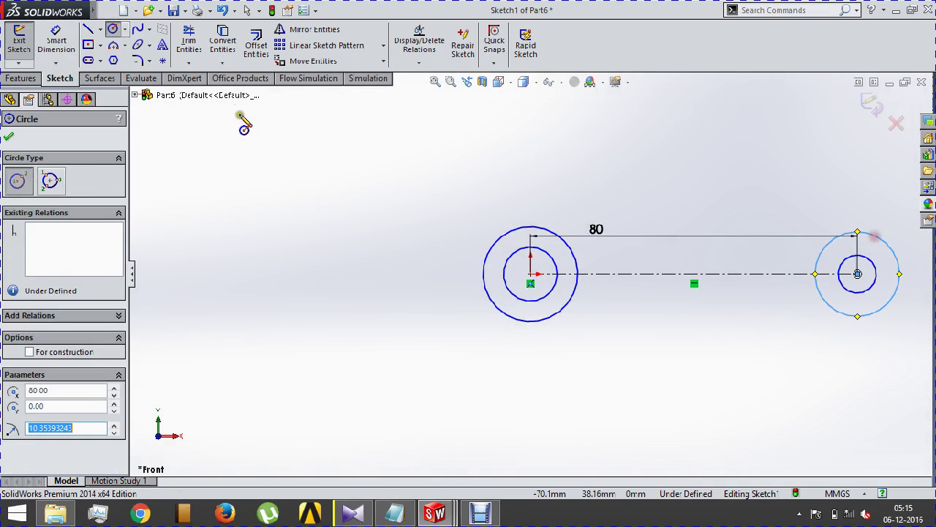
pyautogui.press('Escape')
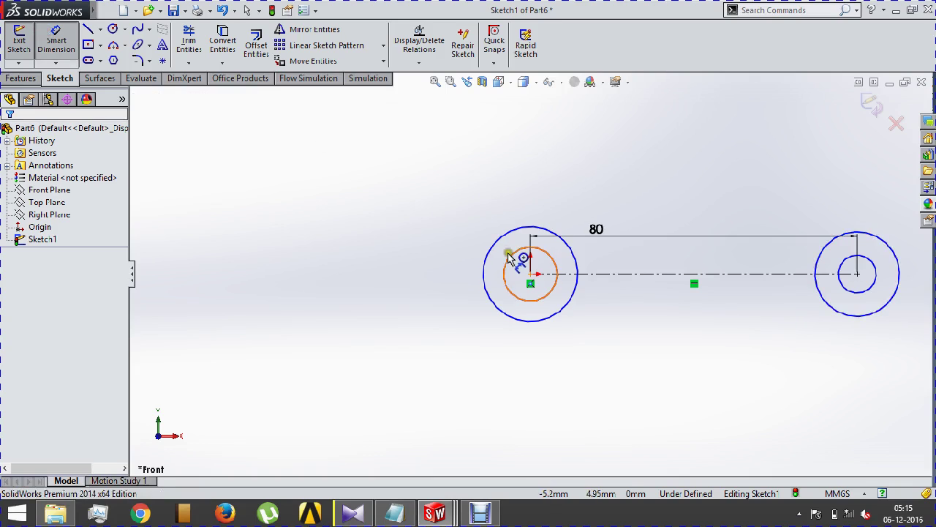
# Dimension the left ring's circles to Ø10 inside and Ø20 outside.
pyautogui.click(510, 258)
pyautogui.click(381, 267)
pyautogui.write('10')
pyautogui.press('Return')
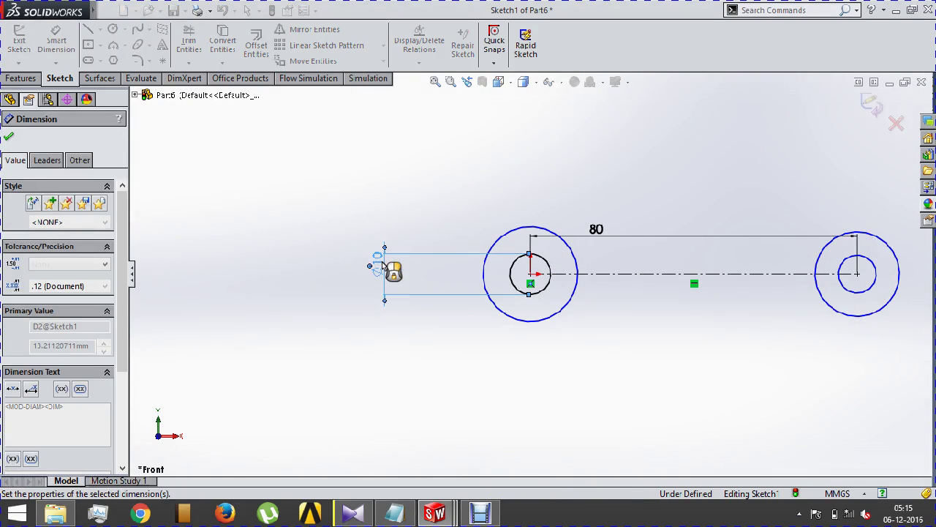
pyautogui.click(497, 244)
pyautogui.click(485, 212)
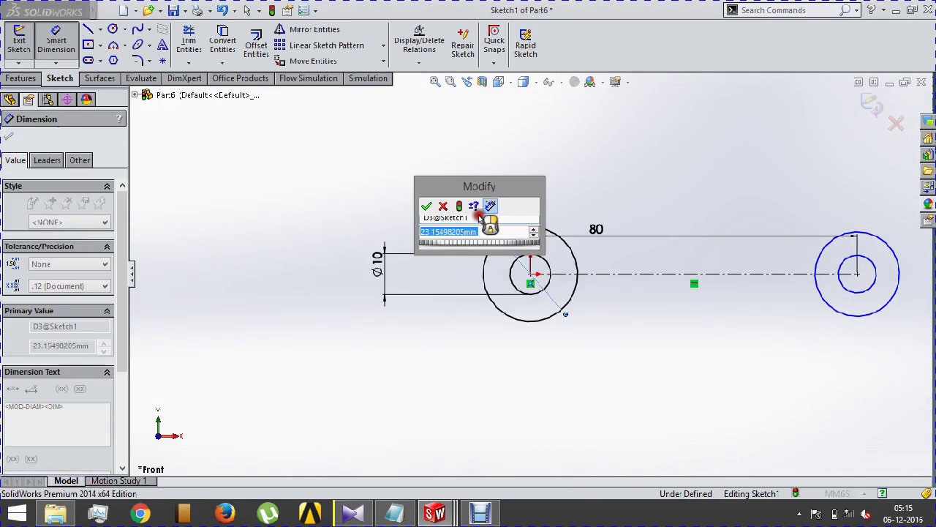
pyautogui.write('20')
pyautogui.press('Return')
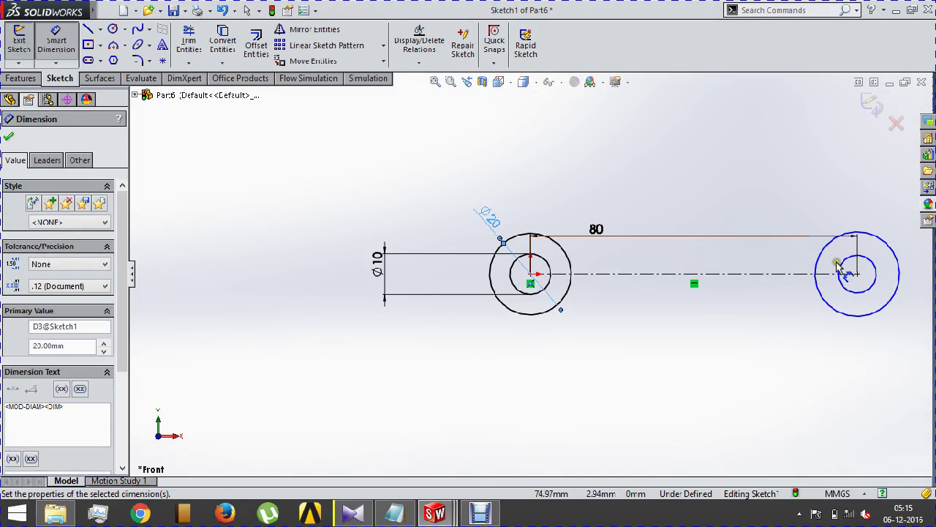
# Dimension the right ring's circles to Ø10 inside and Ø20 outside.
pyautogui.click(840, 267)
pyautogui.click(816, 309)
pyautogui.write('10')
pyautogui.press('Return')
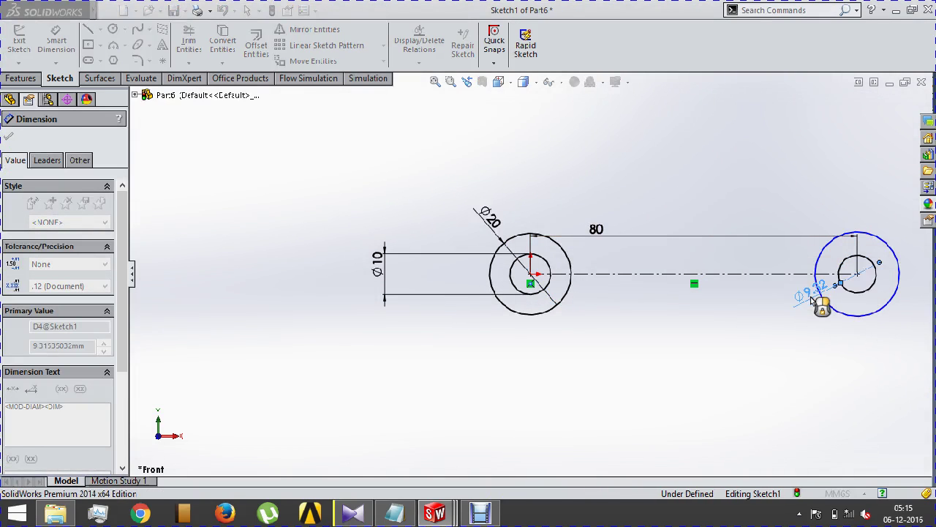
pyautogui.click(832, 257)
pyautogui.click(812, 210)
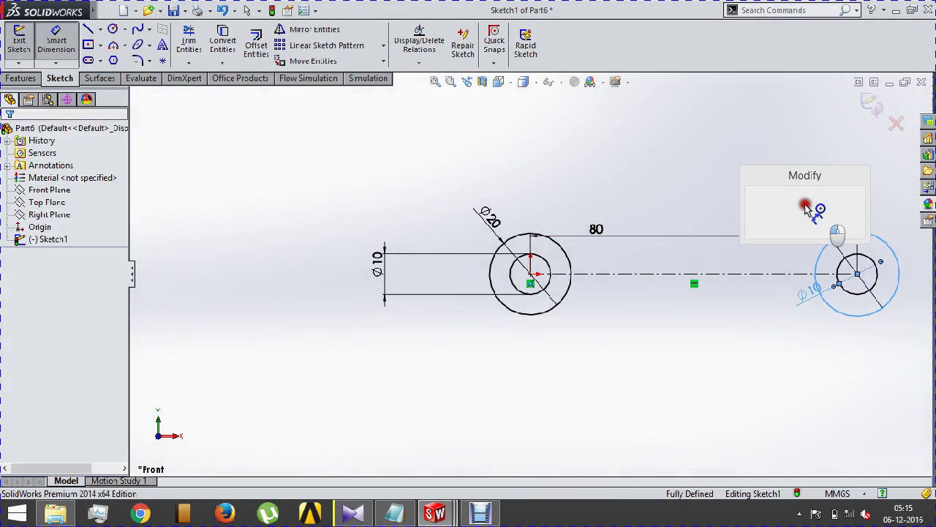
pyautogui.write('20')
pyautogui.press('Return')
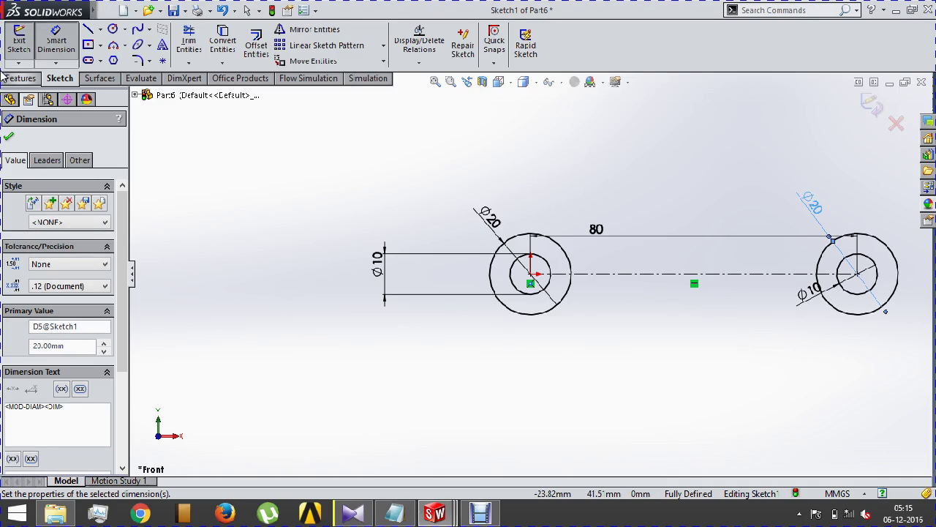
pyautogui.click(21, 78)
# Extrude the ring sketch 10 mm using the Mid Plane end condition.
pyautogui.click(25, 45)
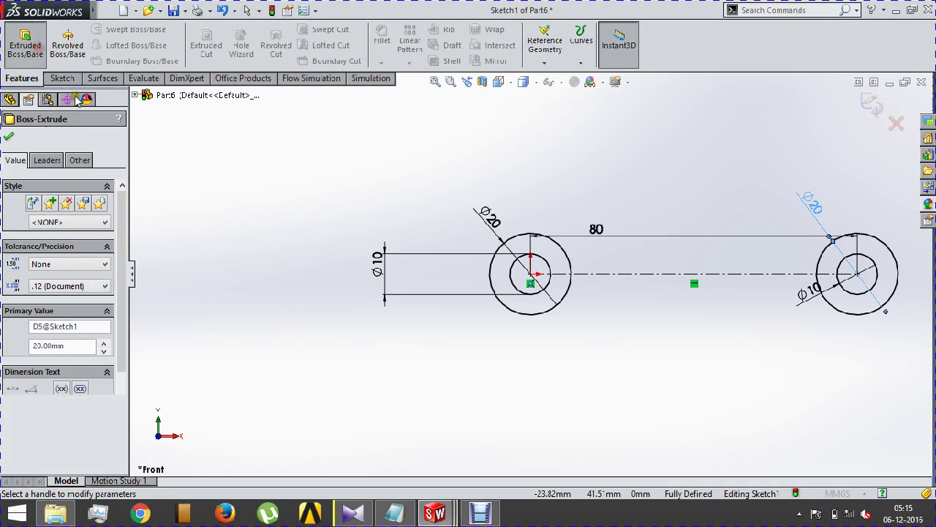
pyautogui.click(77, 208)
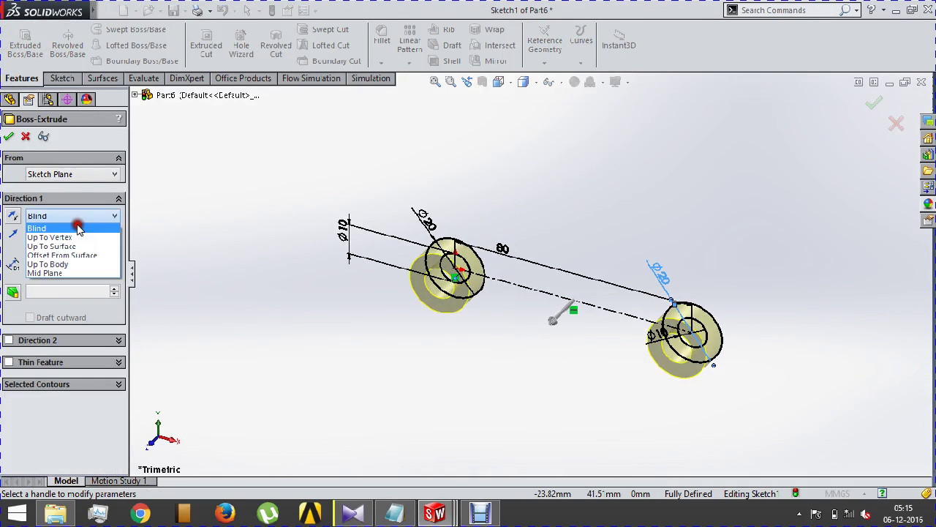
pyautogui.click(76, 273)
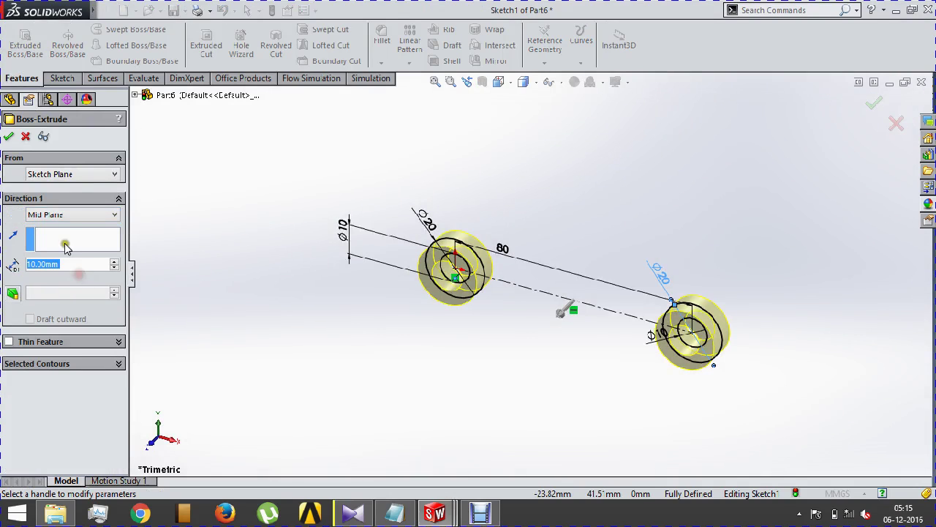
pyautogui.click(11, 137)
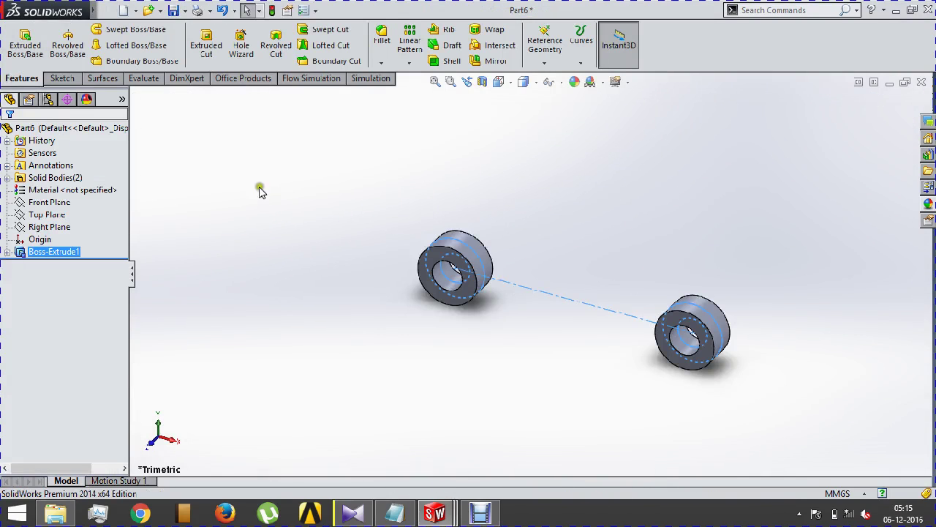
# Start a Front Plane sketch and convert both rings' outer edges into it.
pyautogui.click(49, 202)
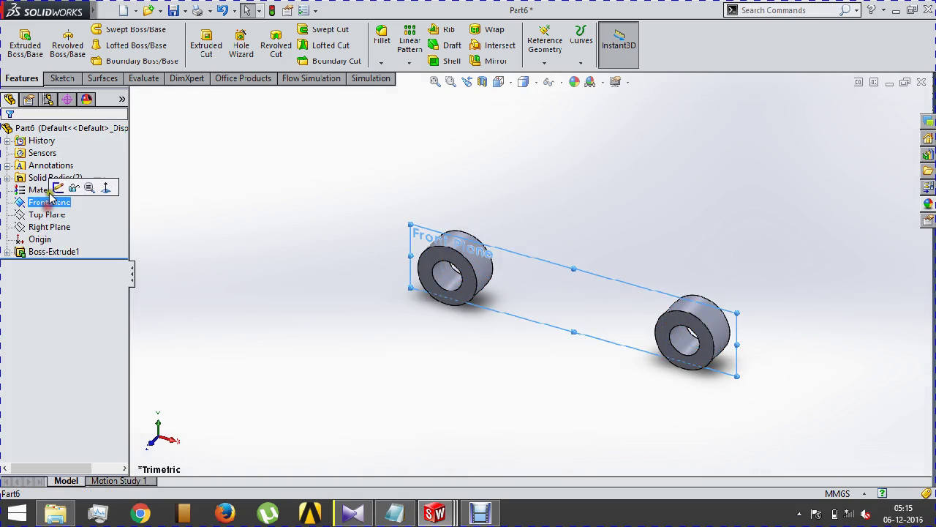
pyautogui.click(57, 188)
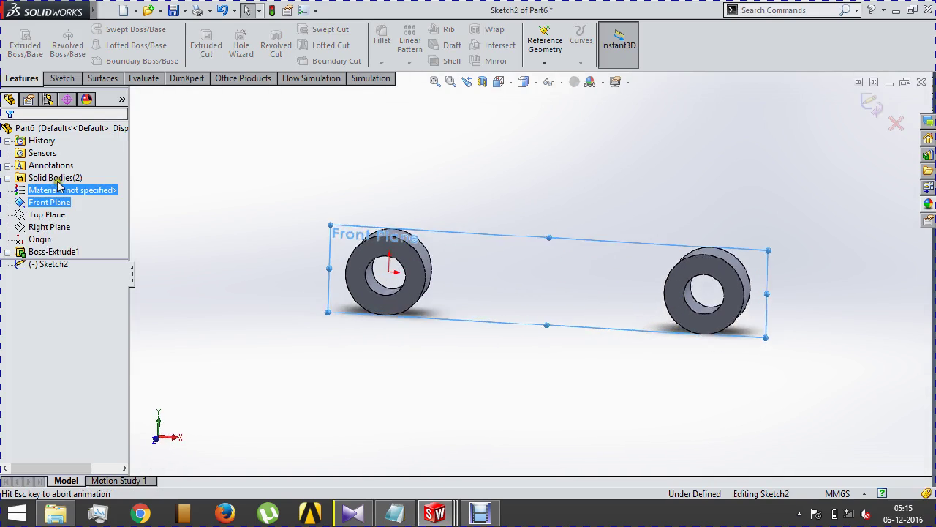
pyautogui.click(62, 78)
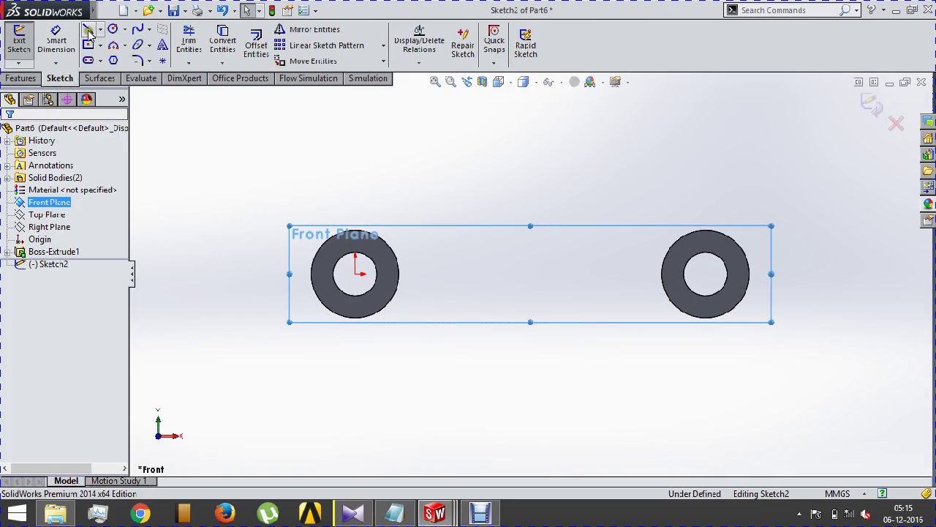
pyautogui.click(377, 234)
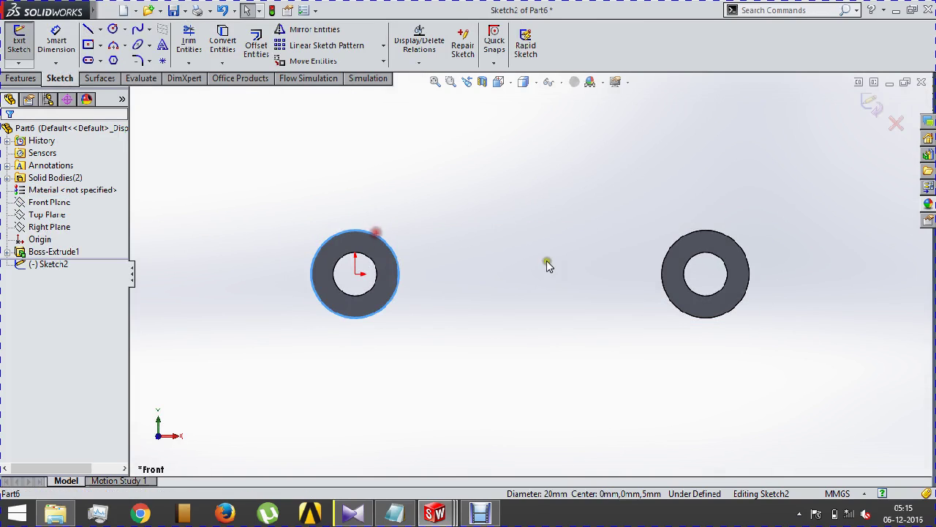
pyautogui.keyDown('ctrl'); pyautogui.click(671, 239); pyautogui.keyUp('ctrl')
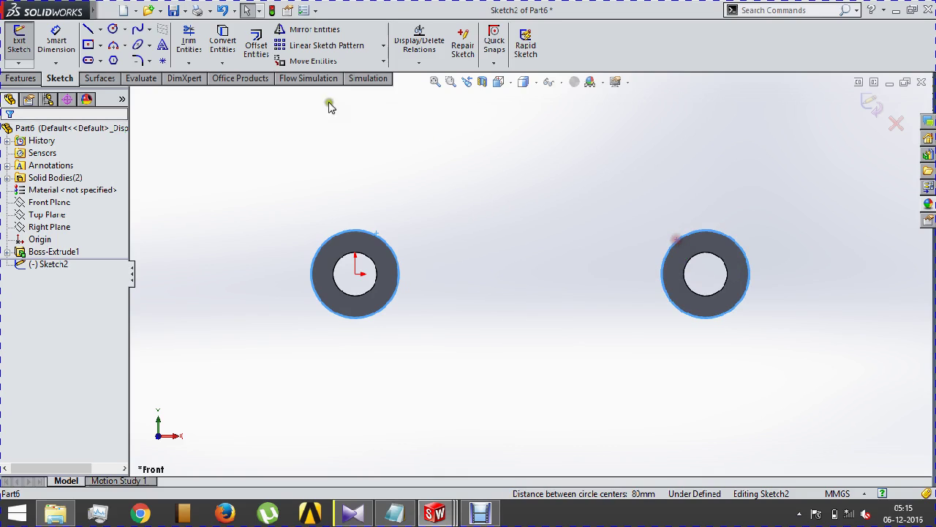
pyautogui.click(232, 43)
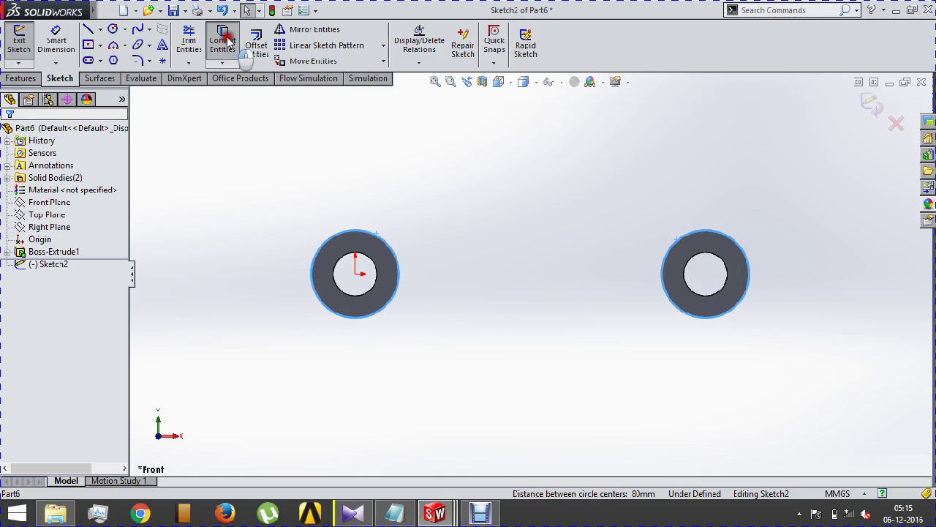
# Draw a construction centreline joining the two ring centres.
pyautogui.click(88, 29)
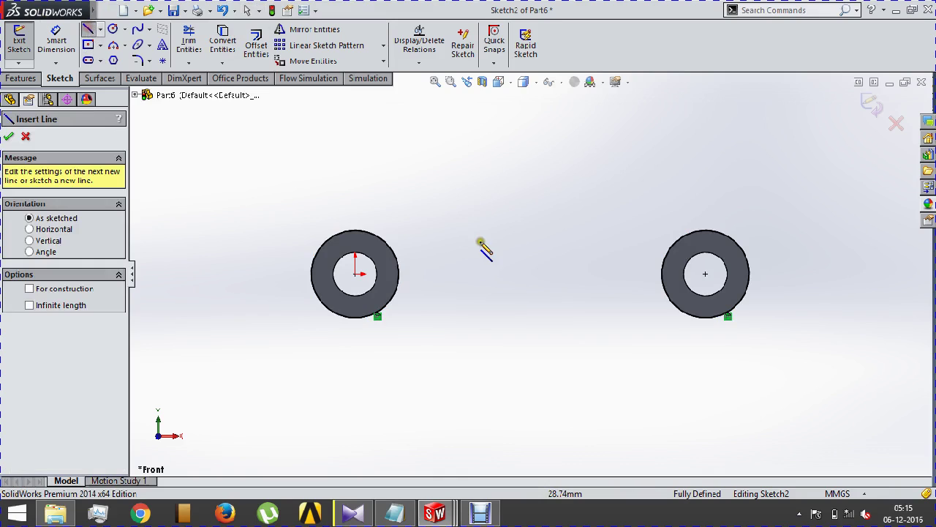
pyautogui.click(392, 246)
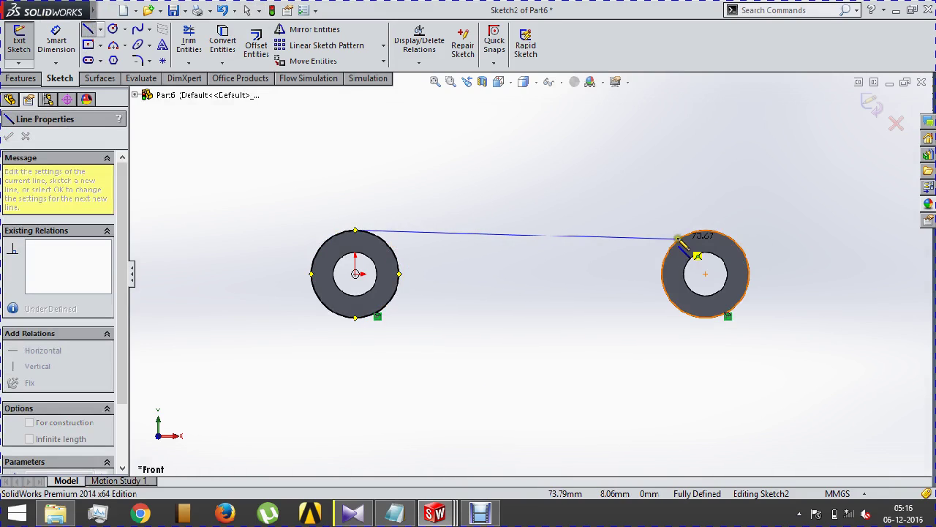
pyautogui.press('Escape')
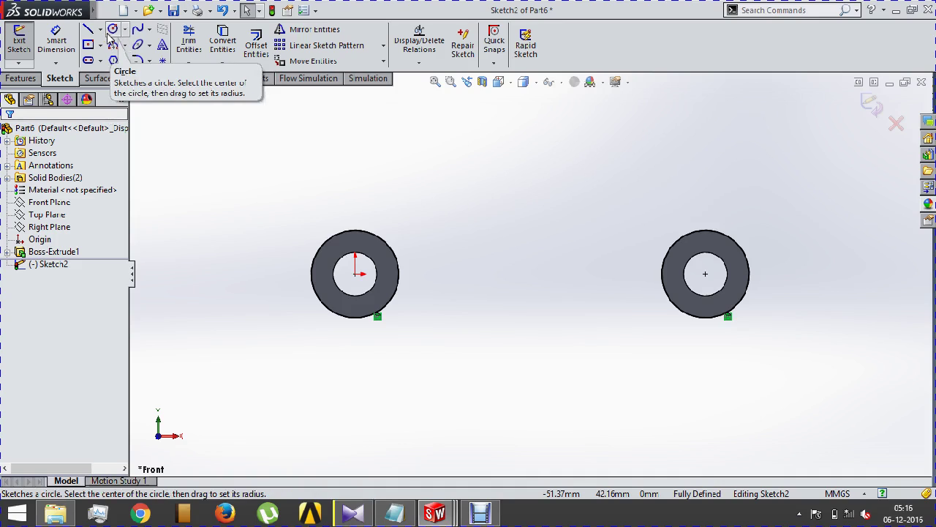
pyautogui.click(100, 29)
pyautogui.click(110, 73)
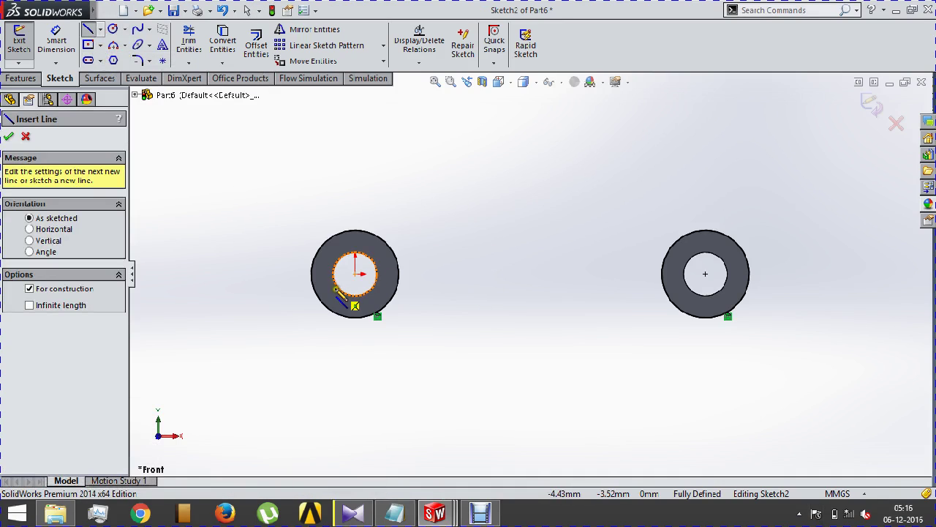
pyautogui.click(355, 274)
pyautogui.click(705, 275)
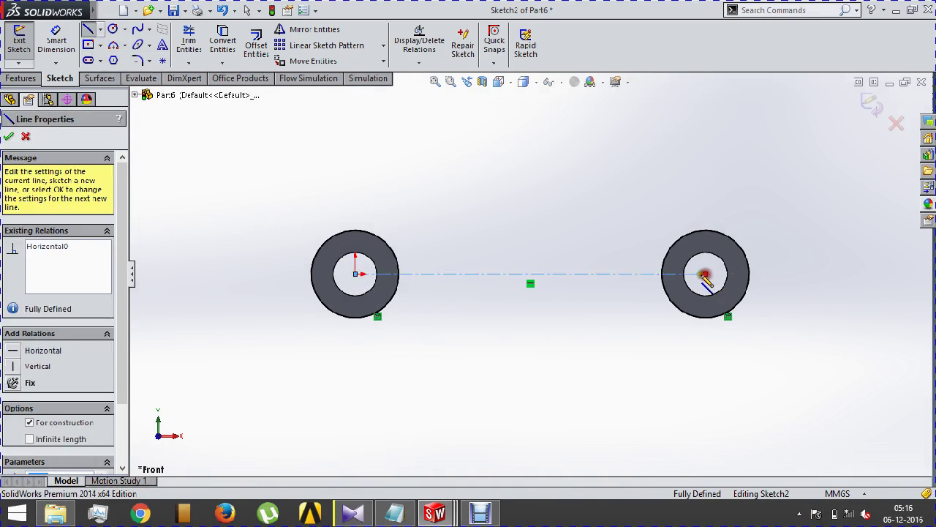
pyautogui.click(256, 44)
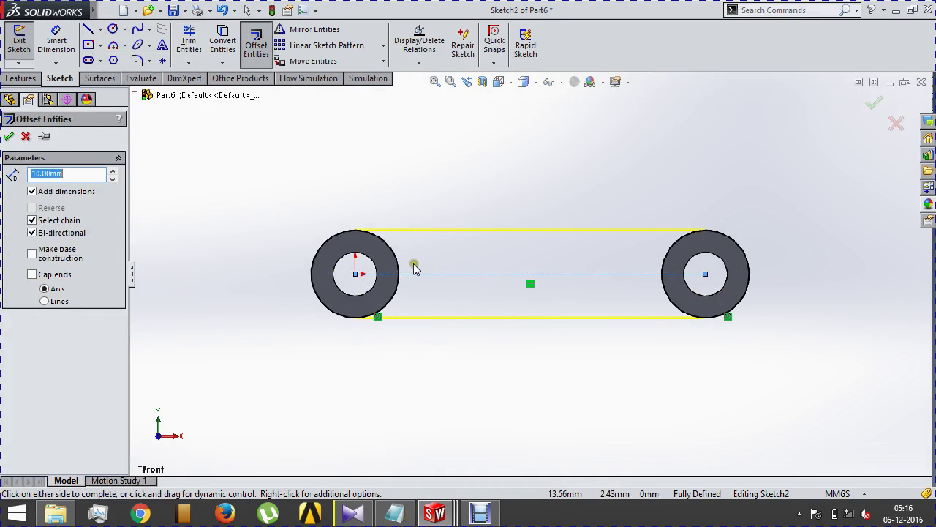
# Offset the centreline 5 mm to both sides.
pyautogui.write('5')
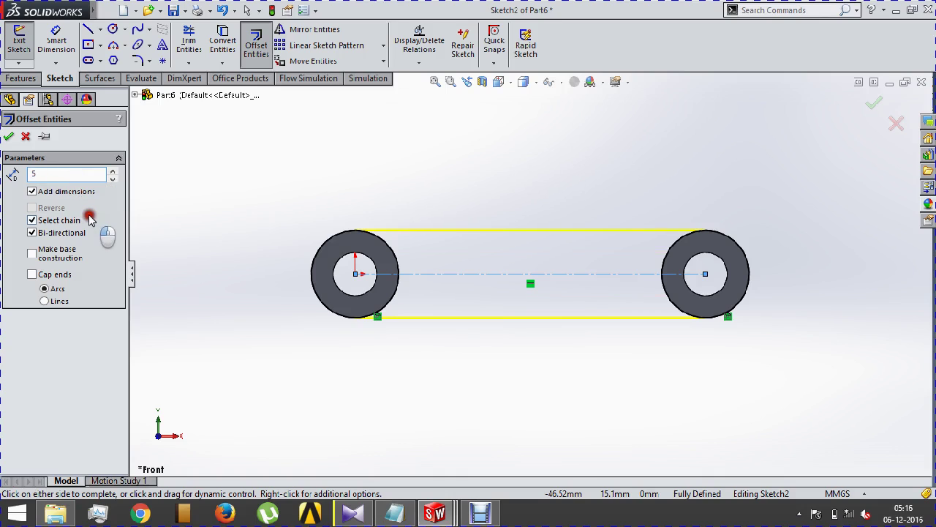
pyautogui.press('Return')
pyautogui.click(8, 136)
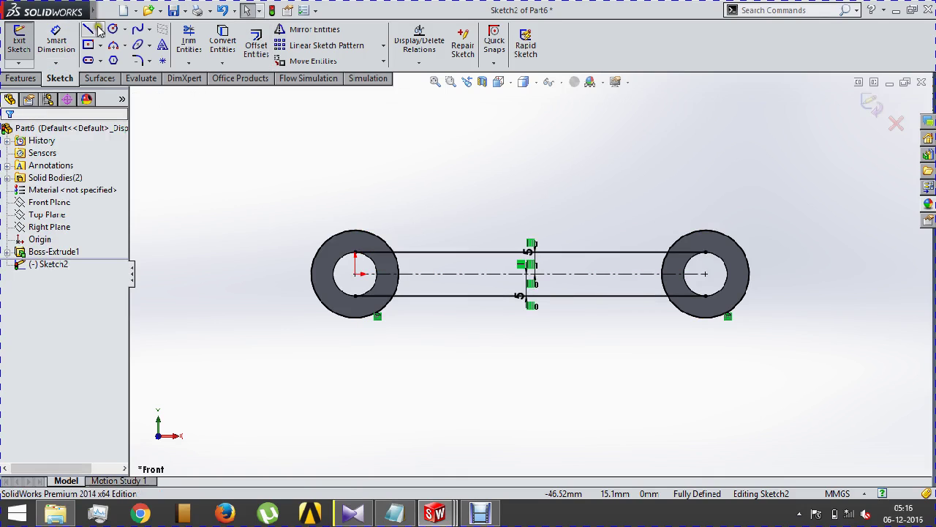
# Trim away the offset line portions inside both rings.
pyautogui.click(189, 40)
pyautogui.moveTo(408, 209); pyautogui.dragTo(366, 324)
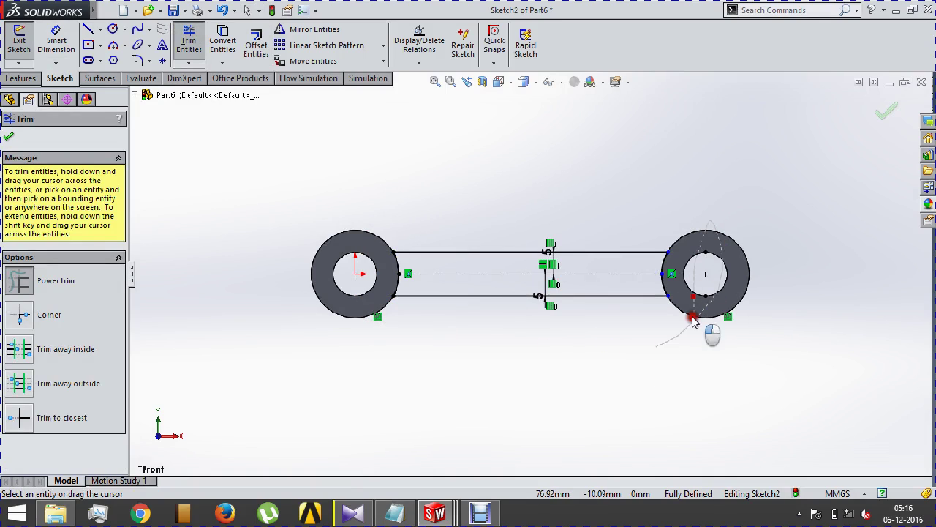
pyautogui.moveTo(638, 353); pyautogui.dragTo(684, 334)
pyautogui.click(22, 79)
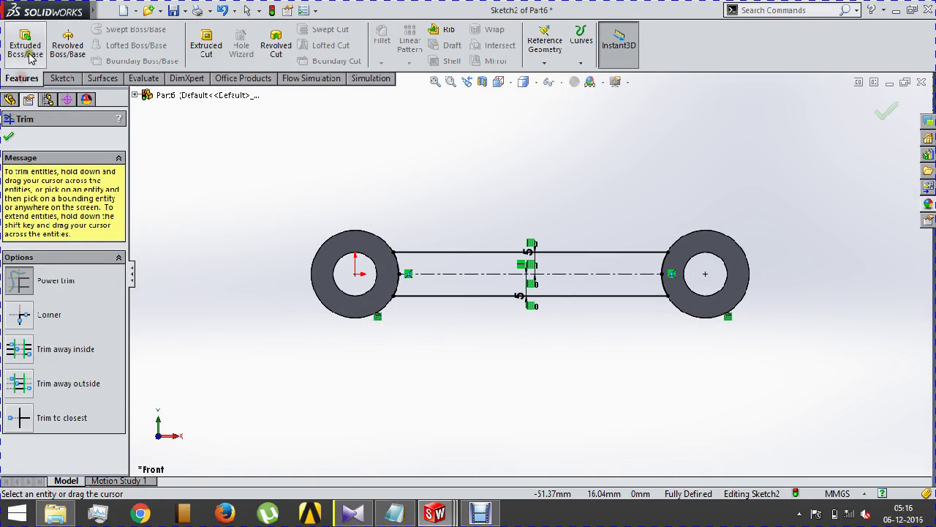
# Extrude the connecting bar sketch 5 mm with Mid Plane end condition.
pyautogui.click(24, 44)
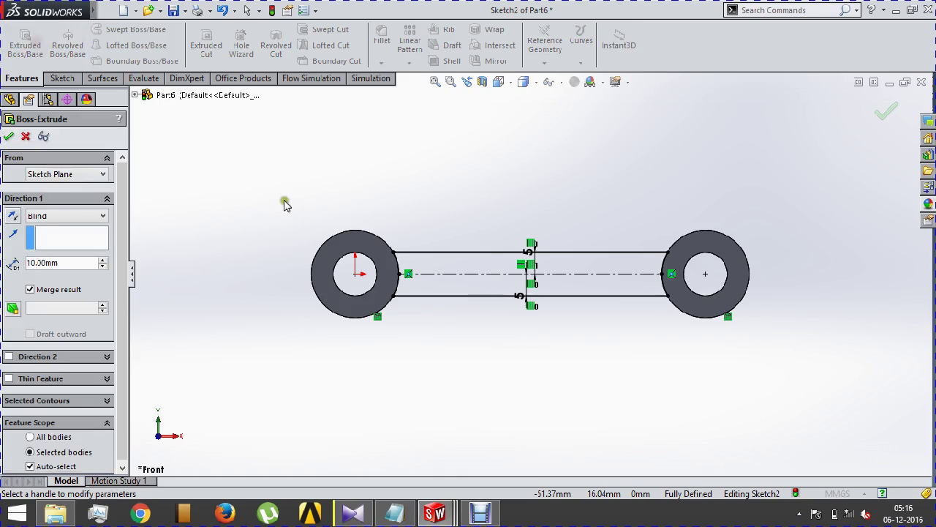
pyautogui.click(57, 216)
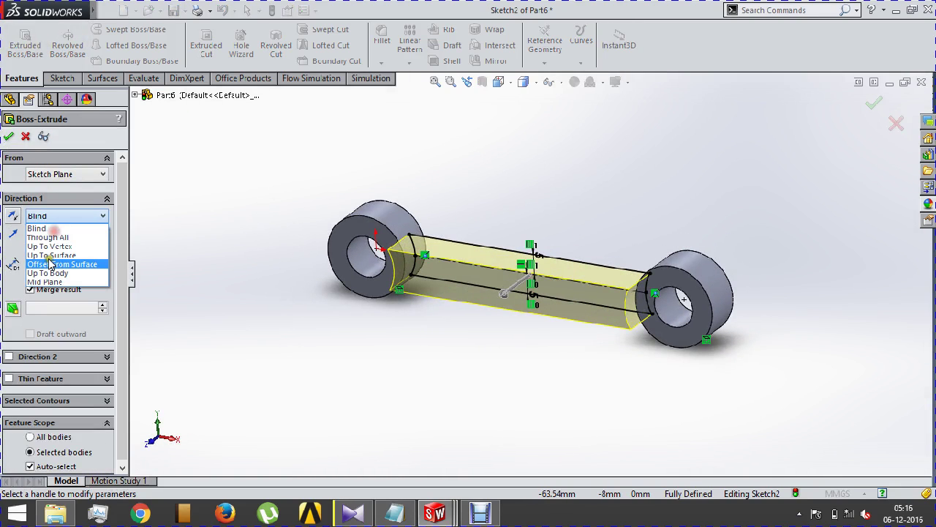
pyautogui.click(51, 282)
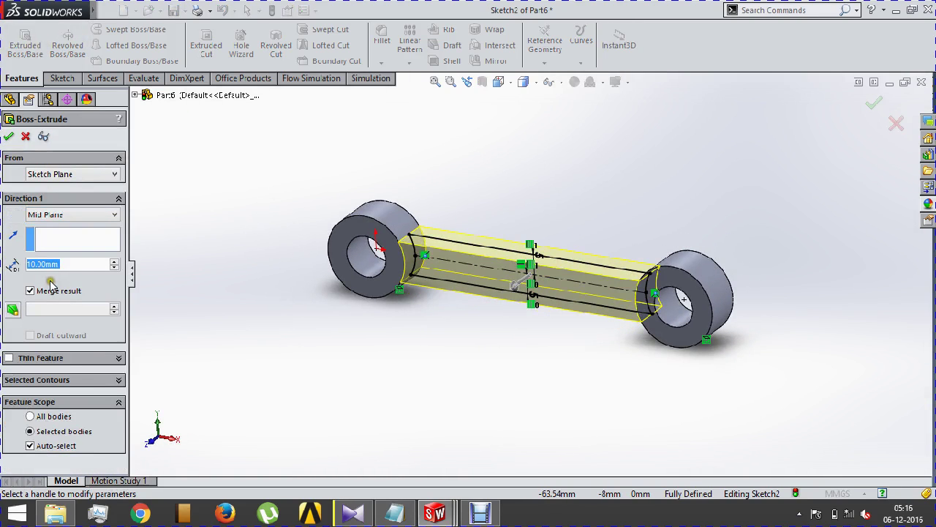
pyautogui.write('5')
pyautogui.press('Return')
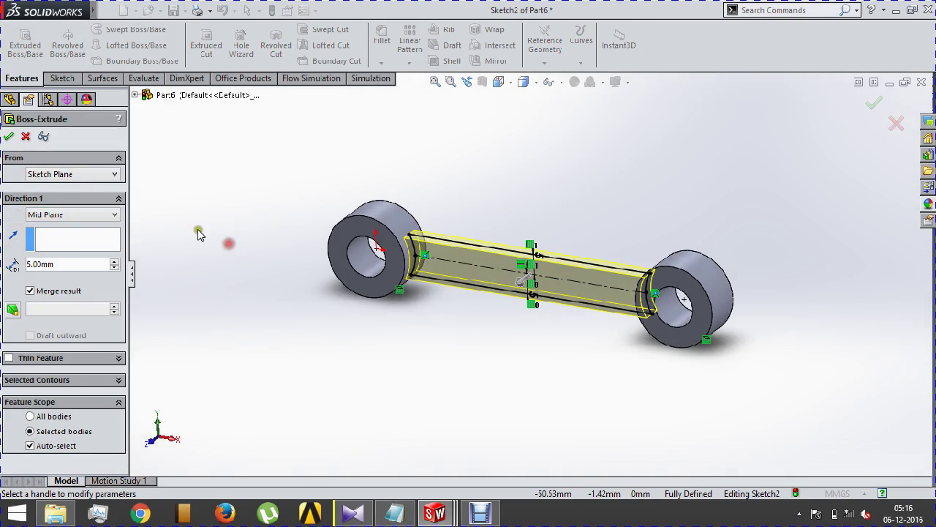
pyautogui.click(6, 135)
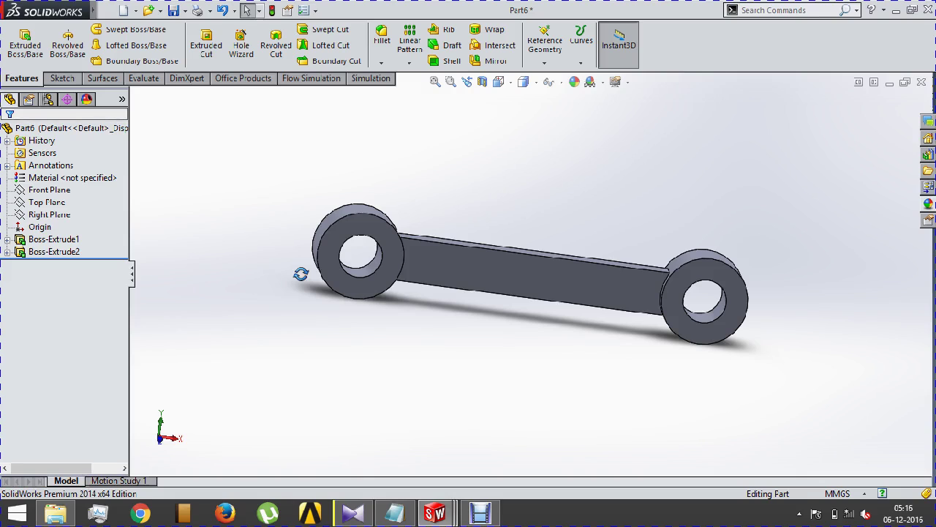
# Save the part as rod.SLDPRT, replacing the existing file.
pyautogui.hotkey('ctrl', 's')
pyautogui.write('r')
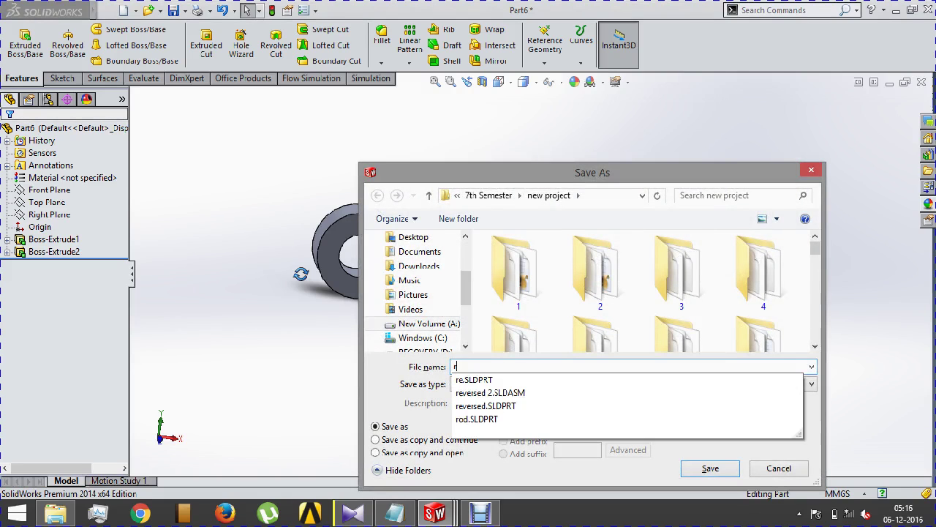
pyautogui.write('od')
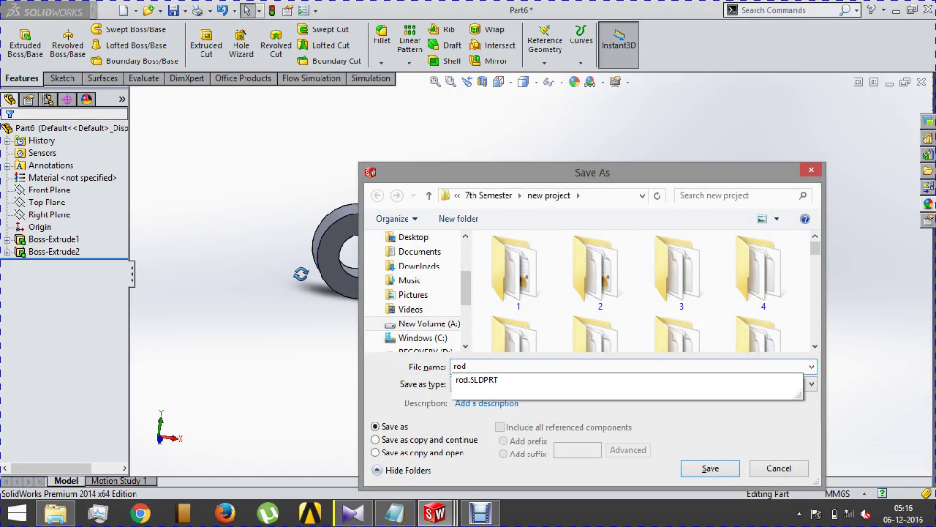
pyautogui.press('Return')
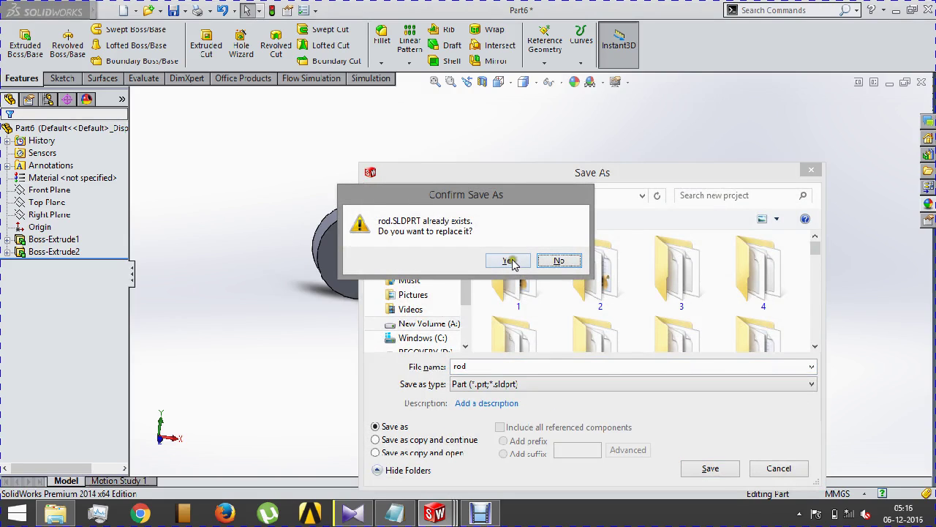
pyautogui.click(510, 261)
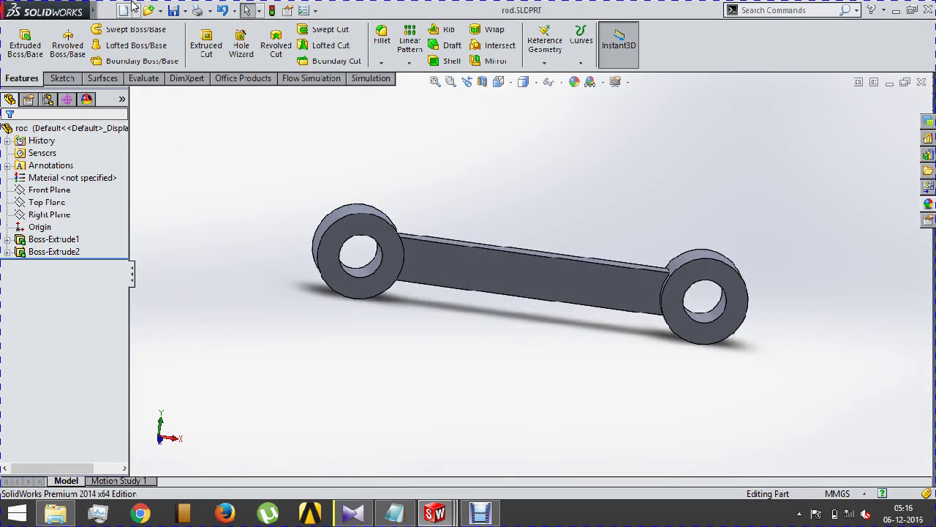
pyautogui.click(139, 22)
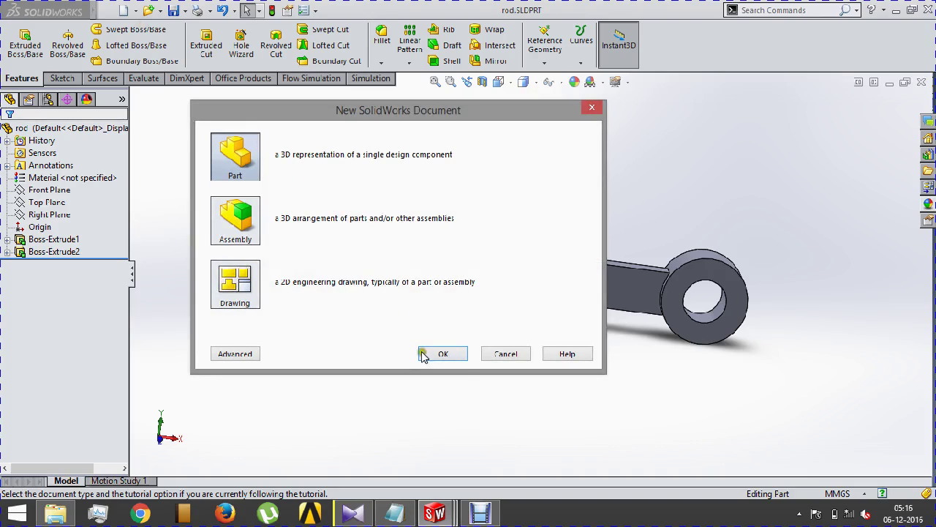
# Create a new part and sketch two adjoining corner rectangles on the Front Plane.
pyautogui.click(441, 353)
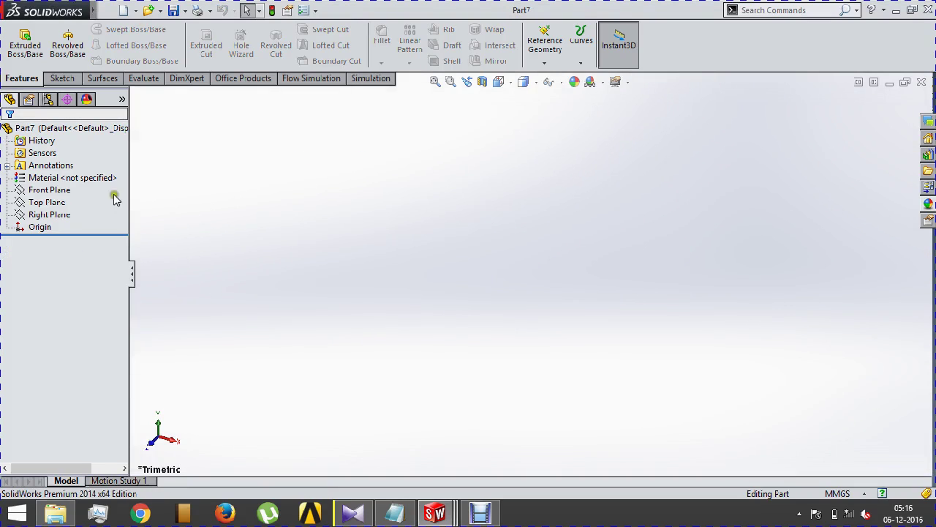
pyautogui.click(49, 189)
pyautogui.click(62, 174)
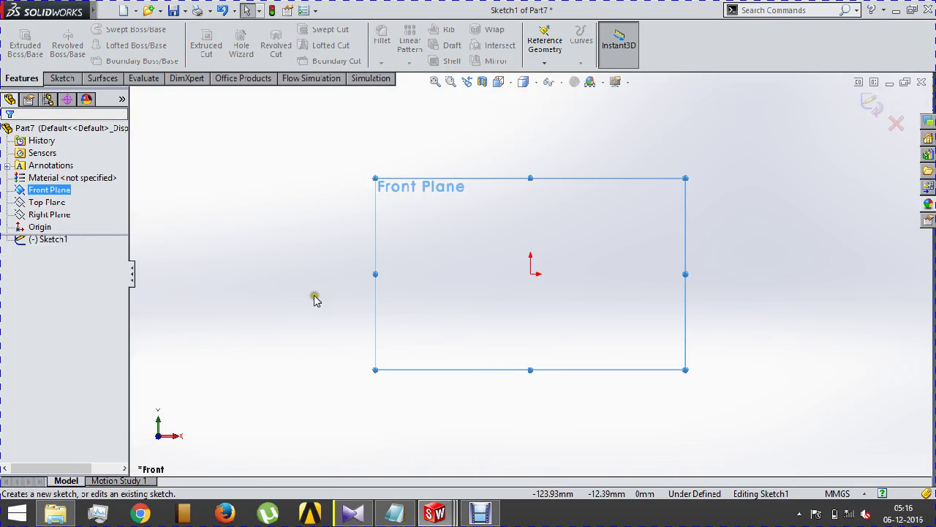
pyautogui.click(62, 78)
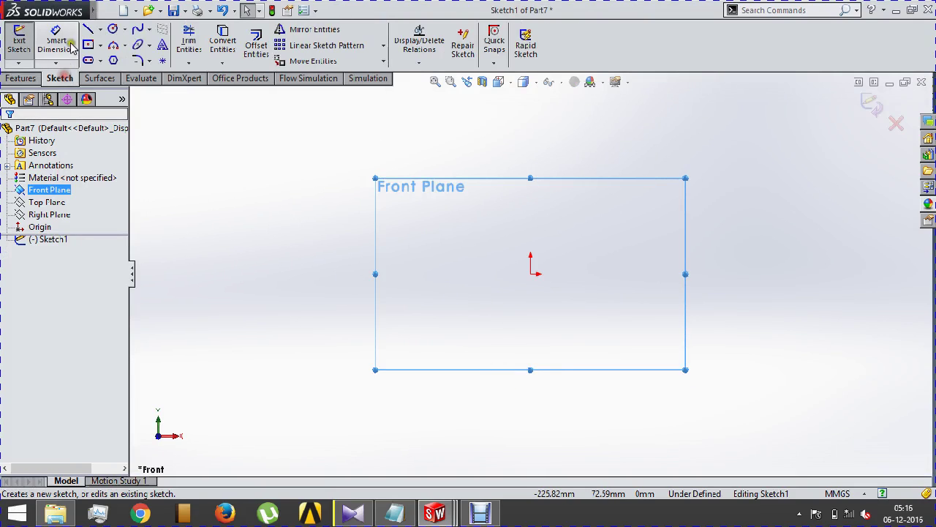
pyautogui.click(100, 46)
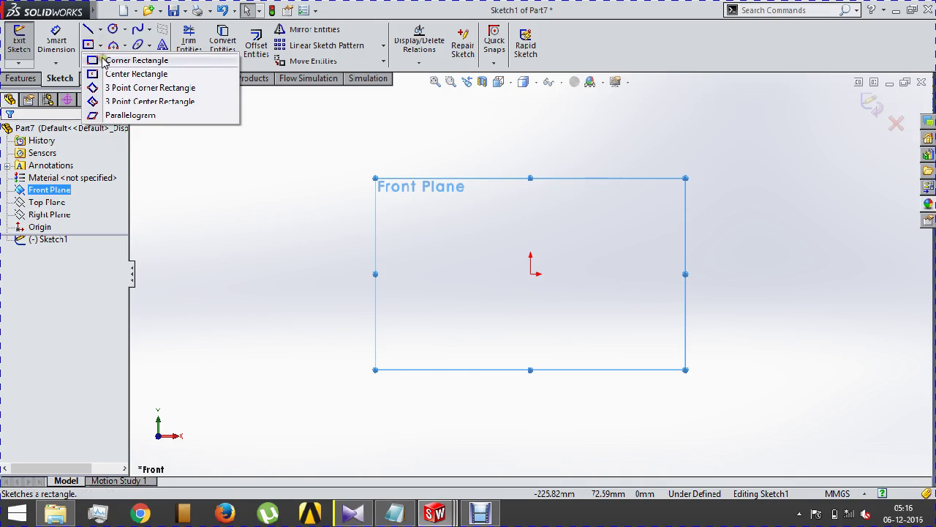
pyautogui.click(132, 60)
pyautogui.click(531, 273)
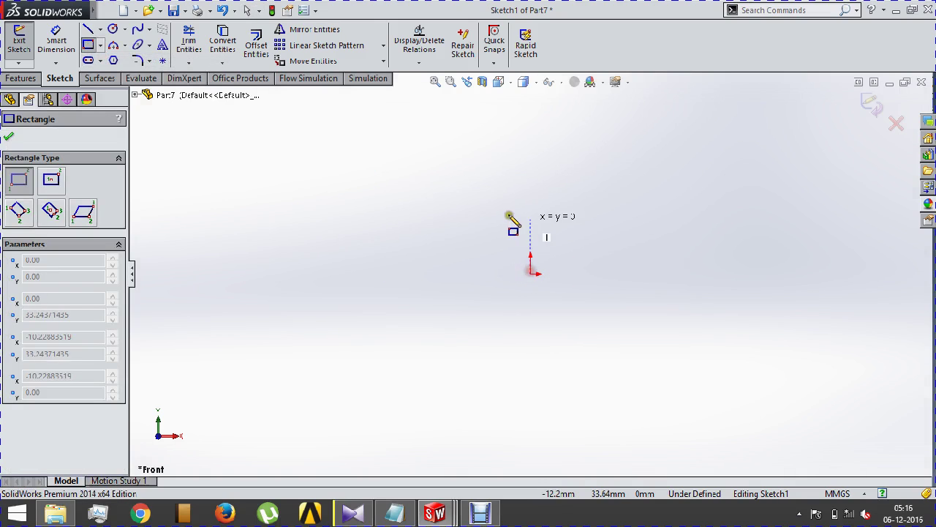
pyautogui.click(426, 211)
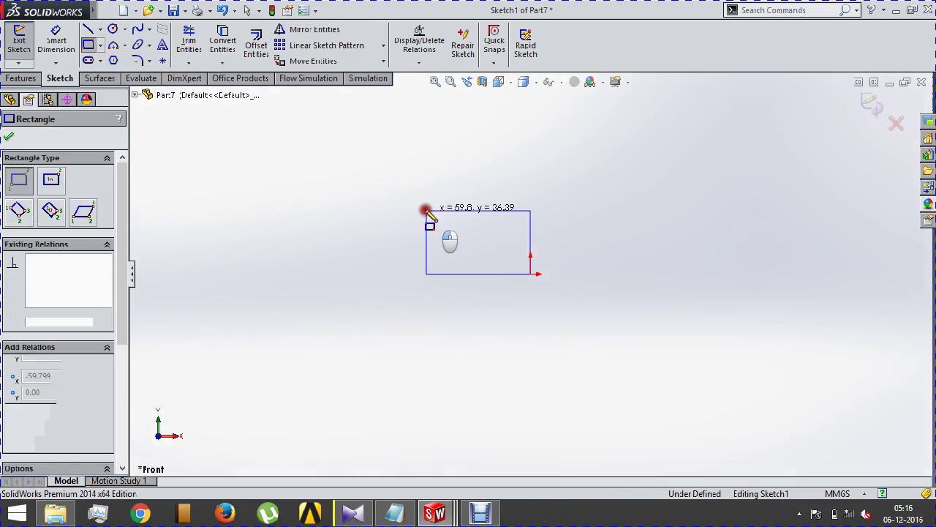
pyautogui.click(426, 273)
pyautogui.click(318, 241)
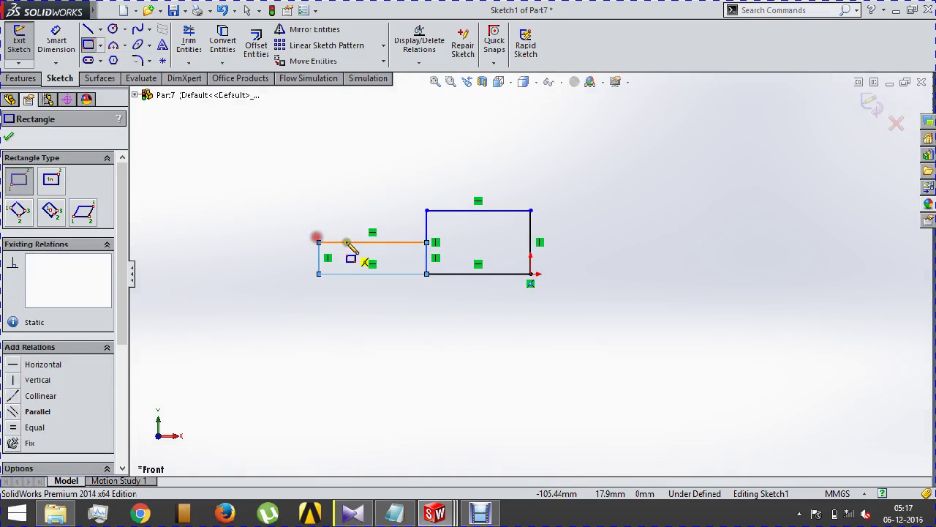
pyautogui.press('Escape')
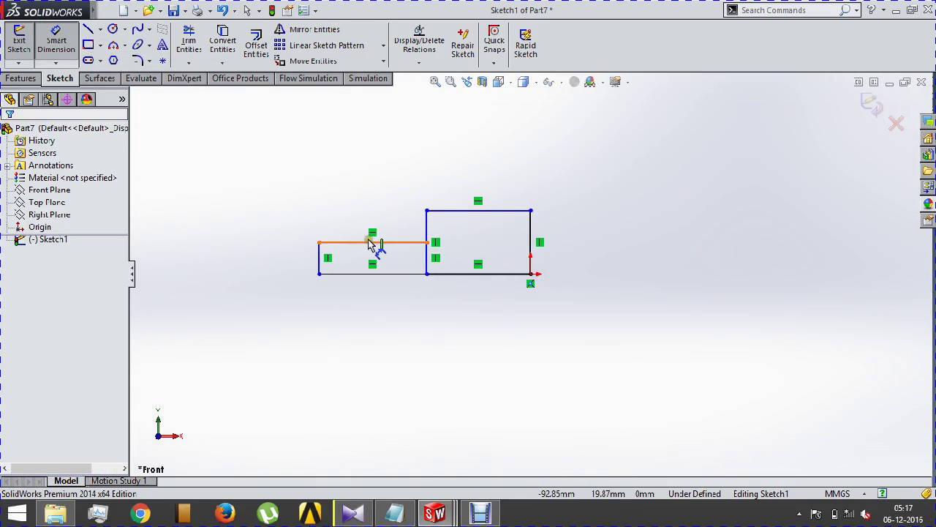
# Dimension the rectangle widths: 20 for the right one, 30 for the left.
pyautogui.click(485, 211)
pyautogui.click(480, 202)
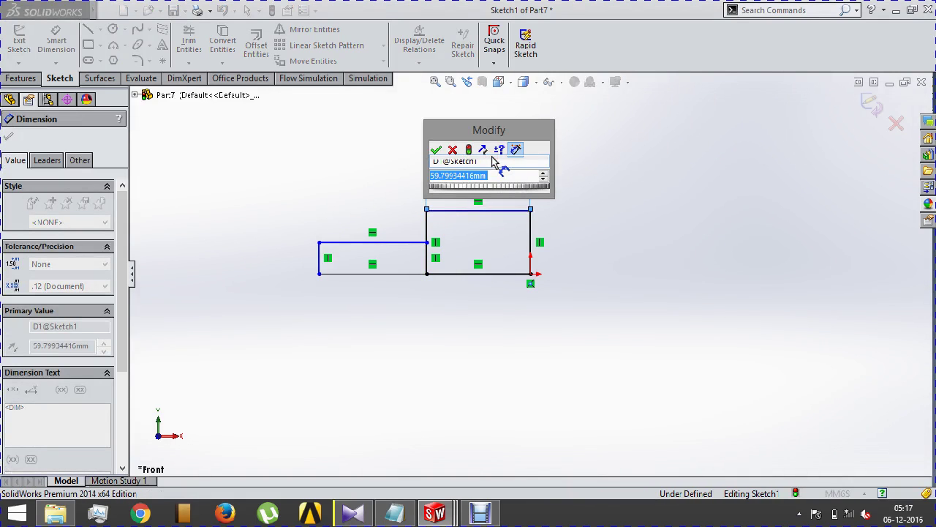
pyautogui.write('20')
pyautogui.press('Return')
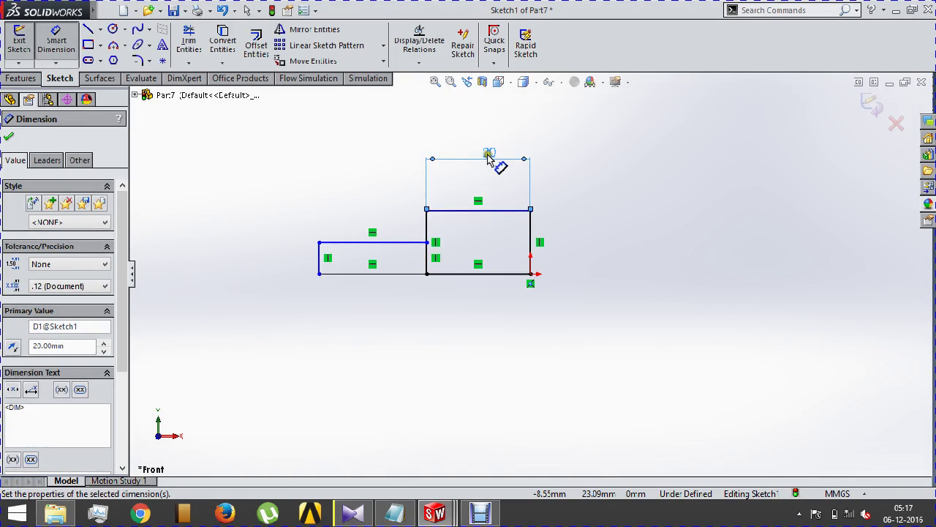
pyautogui.click(381, 242)
pyautogui.click(386, 184)
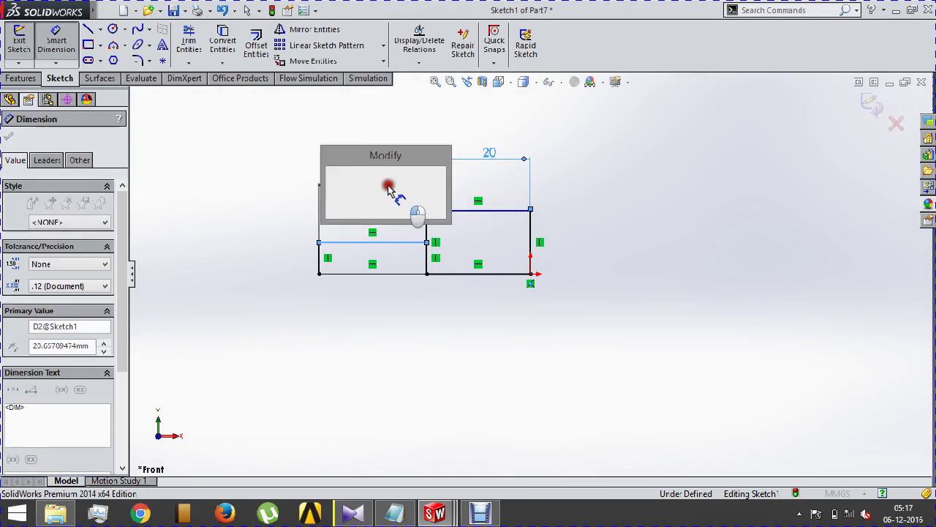
pyautogui.write('30')
pyautogui.press('Return')
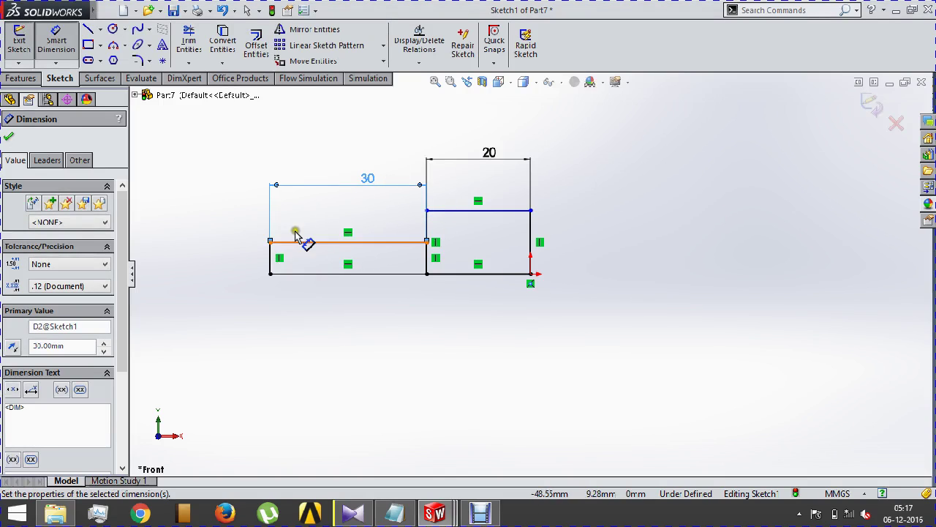
# Dimension the rectangle heights: 10 for the right one, 5 for the left.
pyautogui.click(532, 233)
pyautogui.click(581, 234)
pyautogui.write('1')
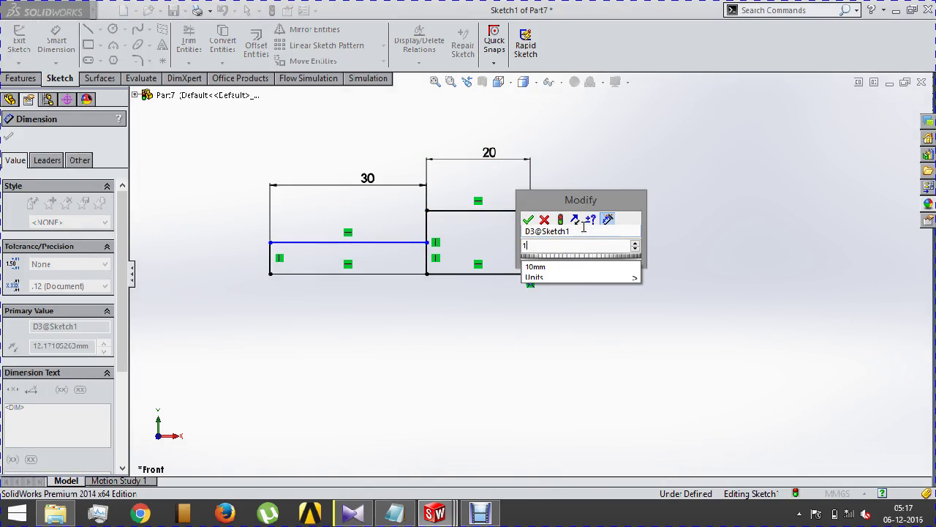
pyautogui.write('0')
pyautogui.press('Return')
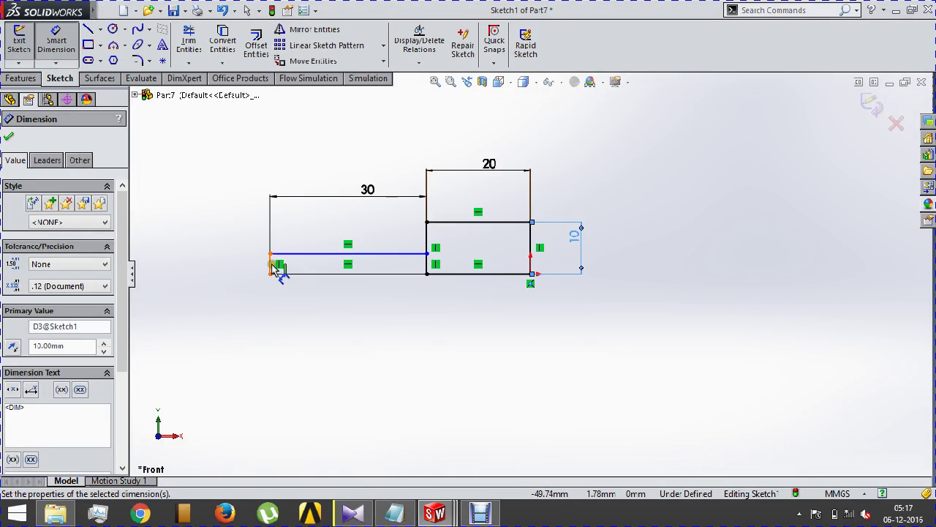
pyautogui.click(271, 263)
pyautogui.click(236, 258)
pyautogui.write('5')
pyautogui.press('Return')
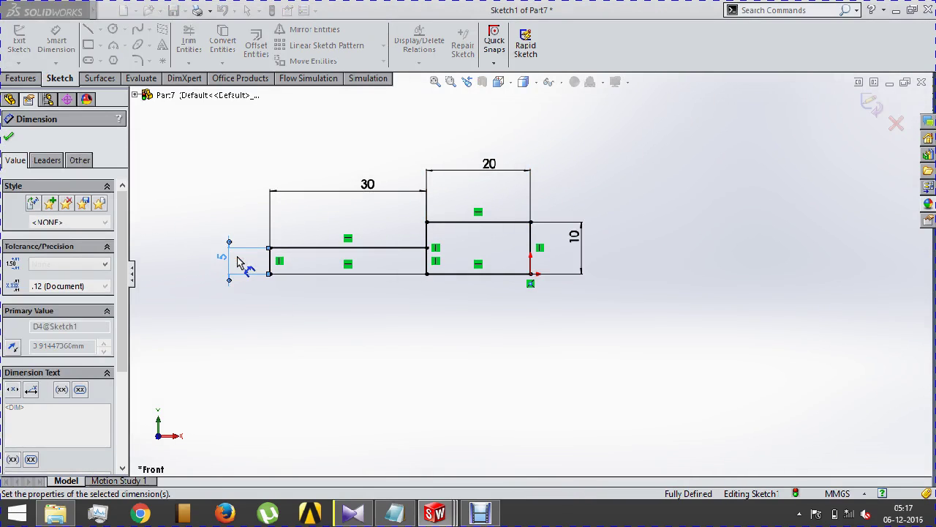
pyautogui.click(20, 78)
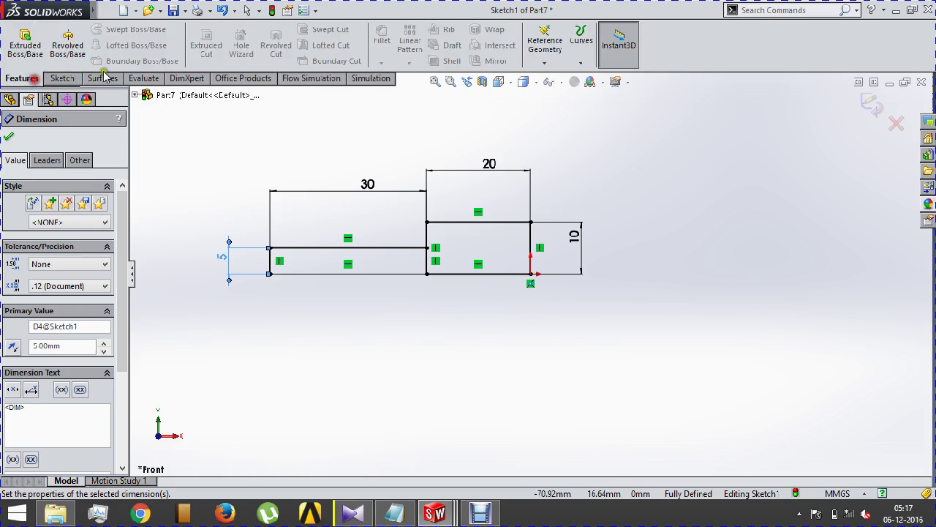
# Revolve both profile regions about the bottom line into a stepped shaft.
pyautogui.click(67, 44)
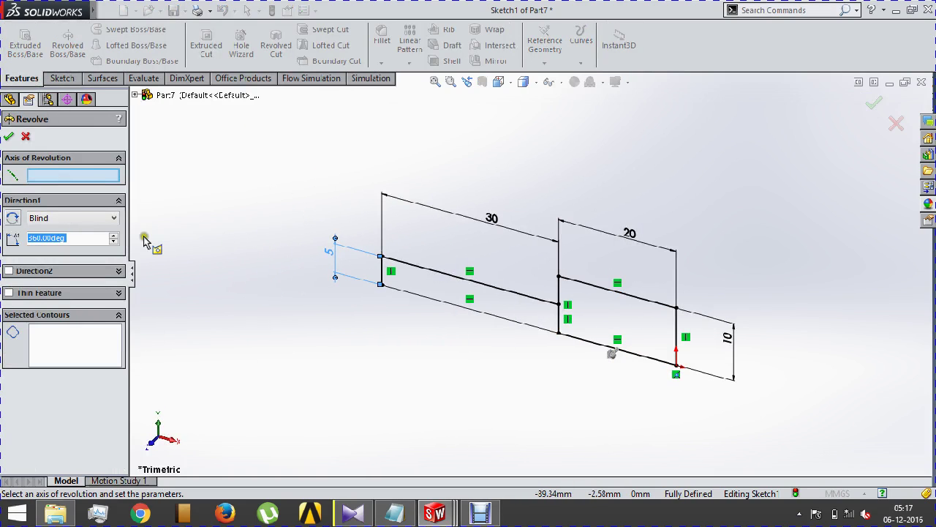
pyautogui.click(504, 317)
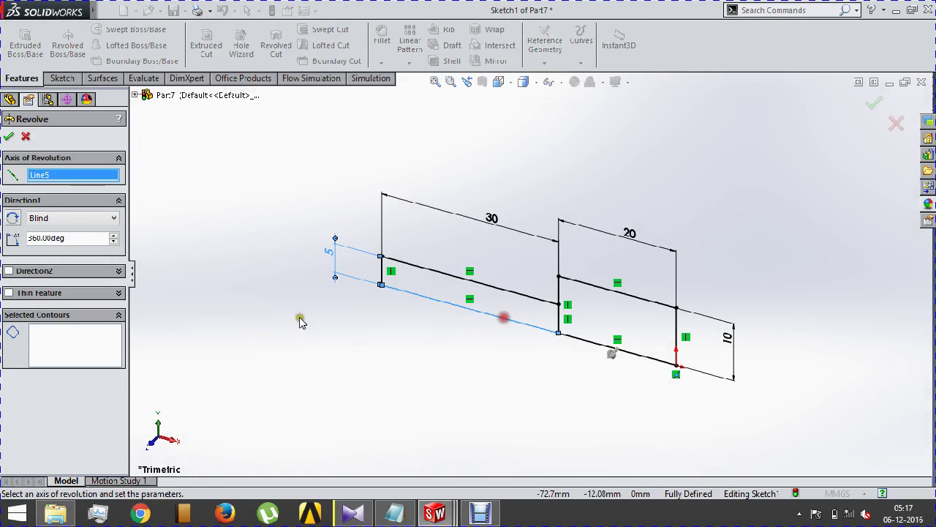
pyautogui.click(455, 297)
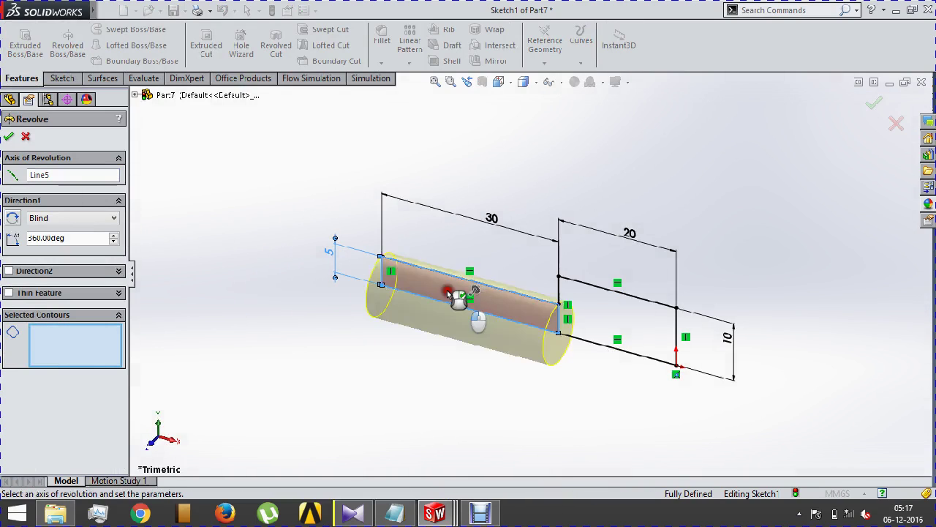
pyautogui.click(640, 324)
pyautogui.click(8, 135)
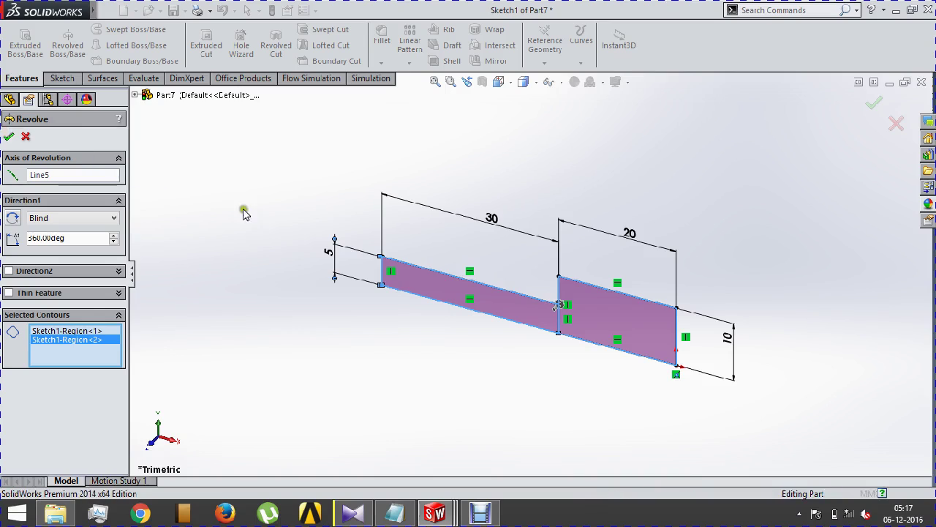
# Start a new sketch on the shaft's larger end face.
pyautogui.moveTo(357, 314)
pyautogui.mouseDown(button='middle')
pyautogui.moveTo(355, 230)
pyautogui.moveTo(303, 198)
pyautogui.moveTo(543, 314)
pyautogui.mouseUp(button='middle')
pyautogui.click(597, 354)
pyautogui.click(649, 313)
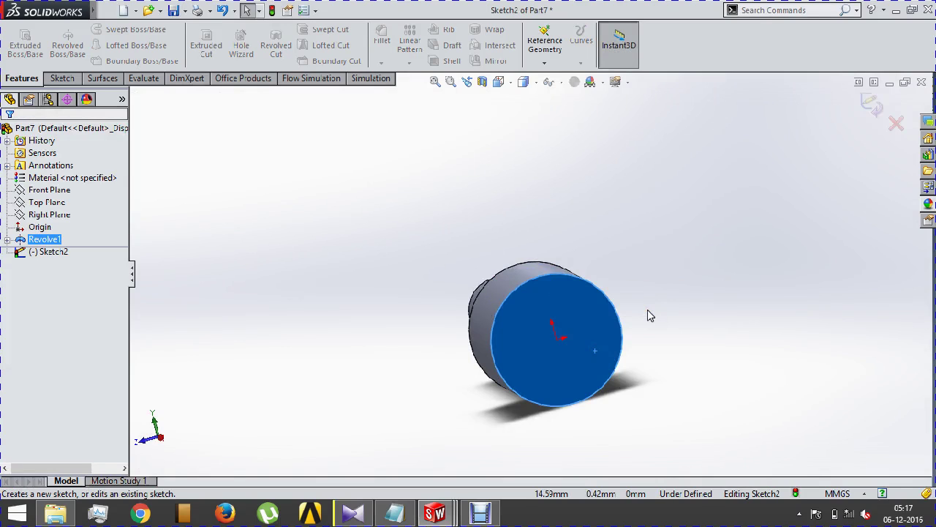
# Draw a 30 mm vertical centerline down from the boss circle's centre.
pyautogui.hotkey('ctrl', '8')
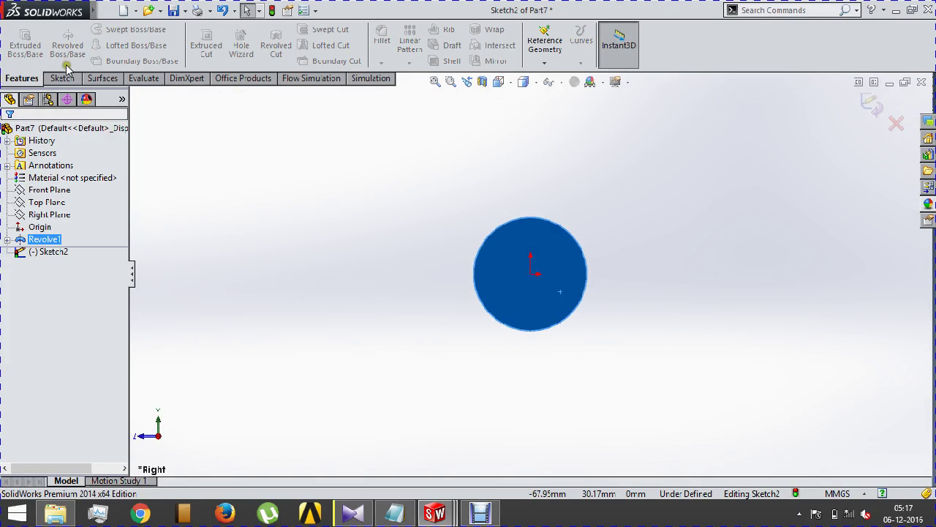
pyautogui.click(63, 77)
pyautogui.click(100, 30)
pyautogui.click(110, 56)
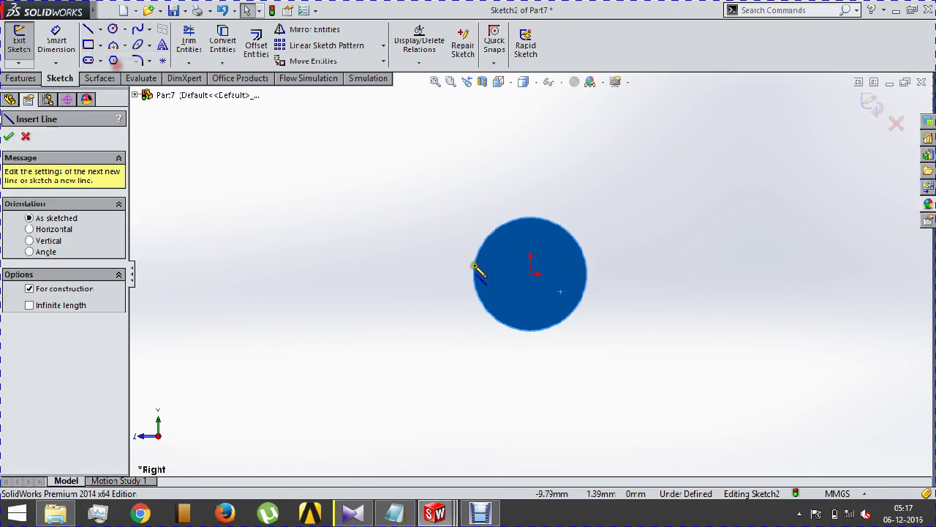
pyautogui.click(527, 280)
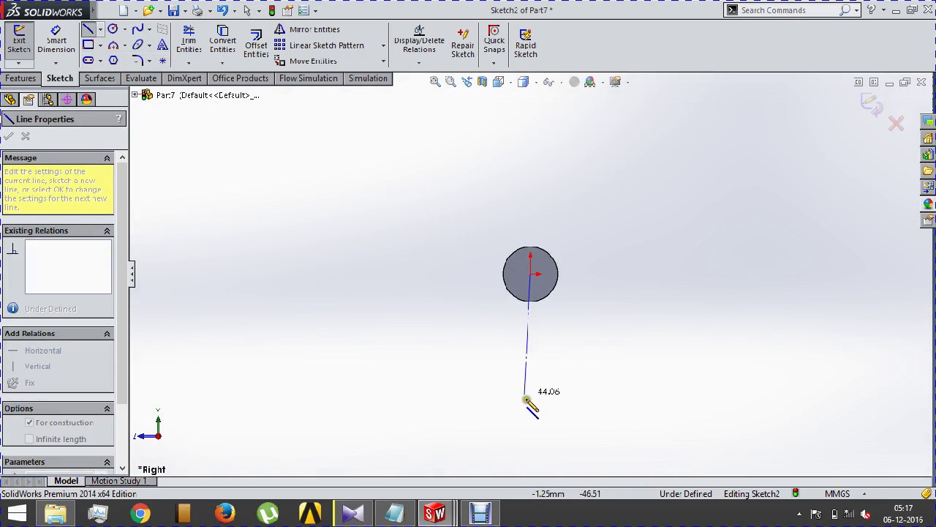
pyautogui.click(531, 403)
pyautogui.click(56, 41)
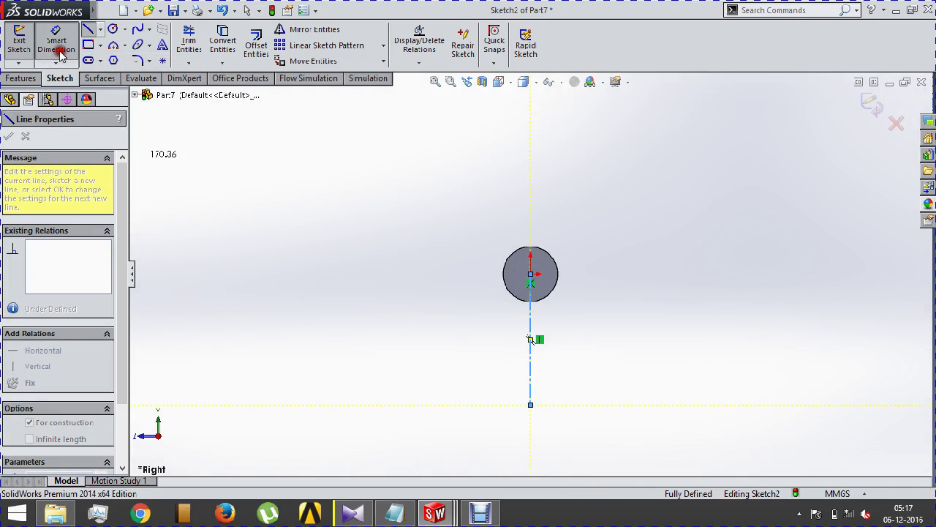
pyautogui.click(531, 324)
pyautogui.click(626, 308)
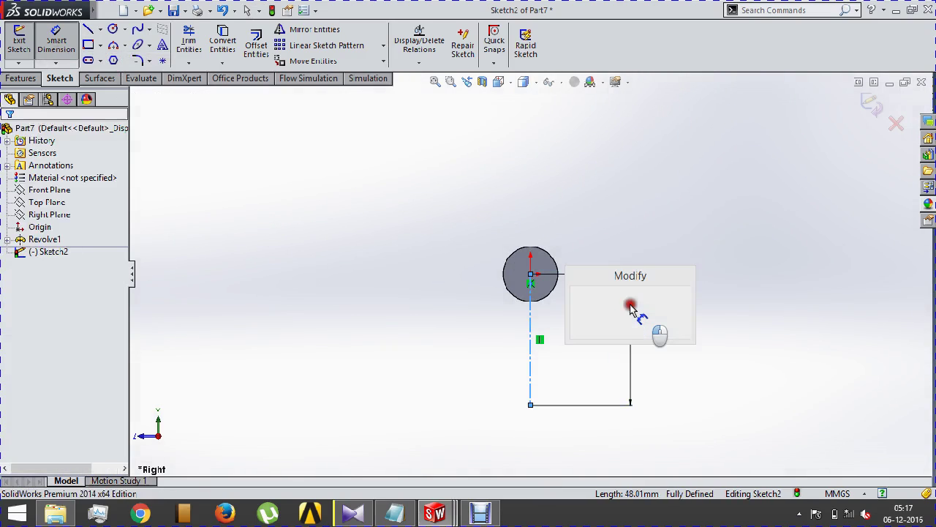
pyautogui.write('30')
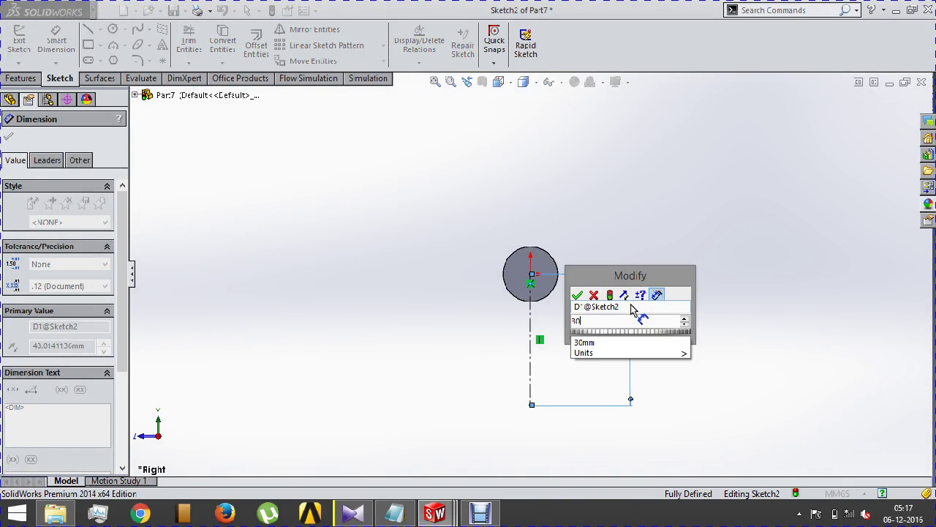
pyautogui.press('Return')
# Sketch a Ø20 circle at the centerline's lower end, then undo and delete it.
pyautogui.scroll(-2, 551, 340)
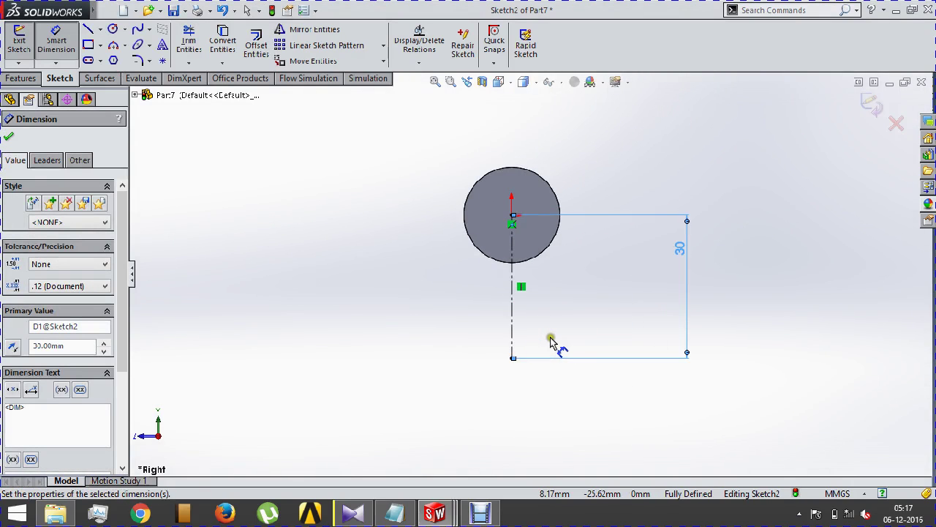
pyautogui.click(114, 30)
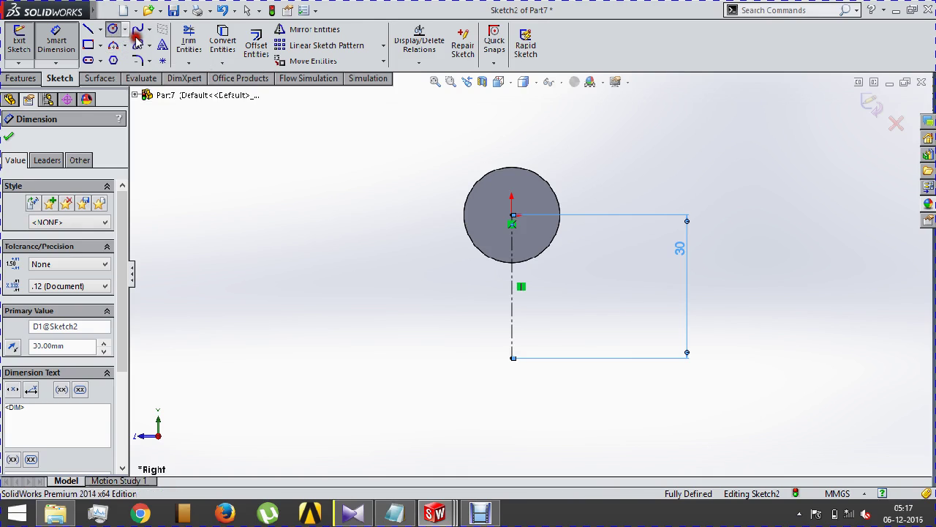
pyautogui.click(512, 357)
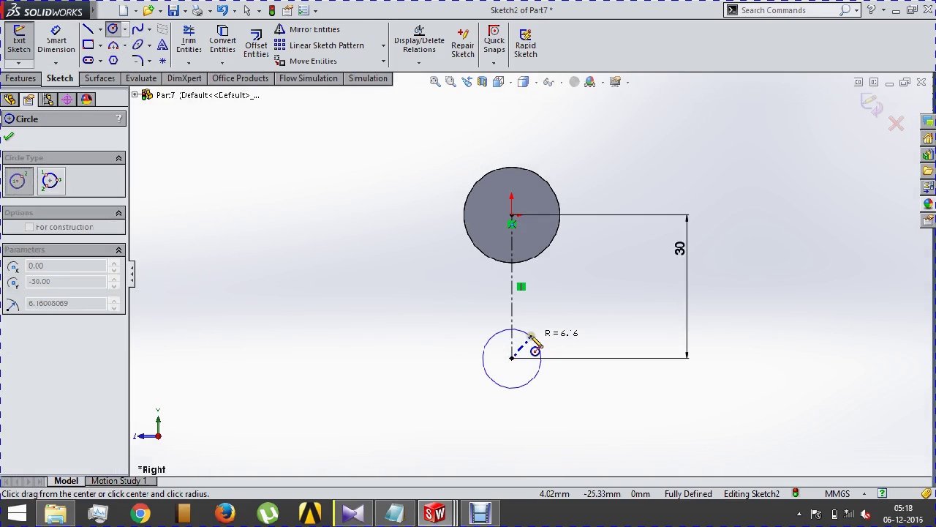
pyautogui.click(533, 329)
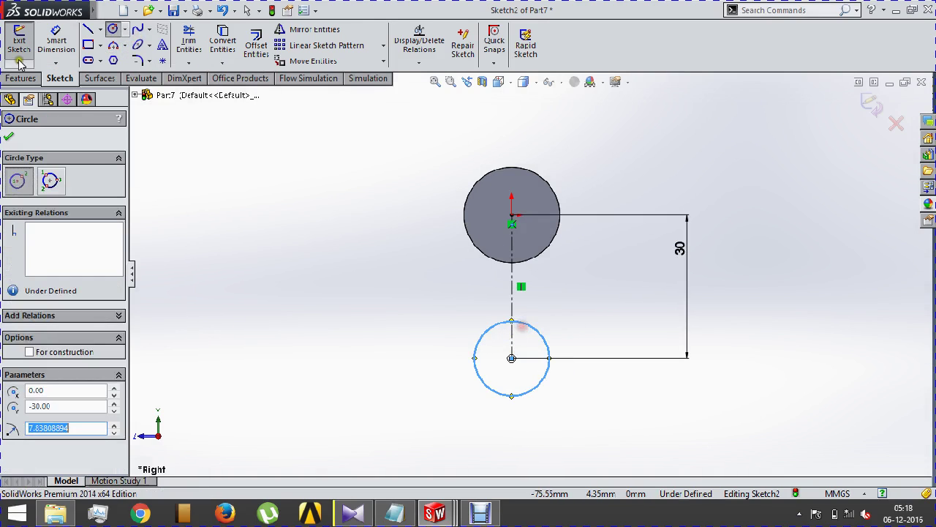
pyautogui.click(55, 40)
pyautogui.click(535, 330)
pyautogui.click(621, 327)
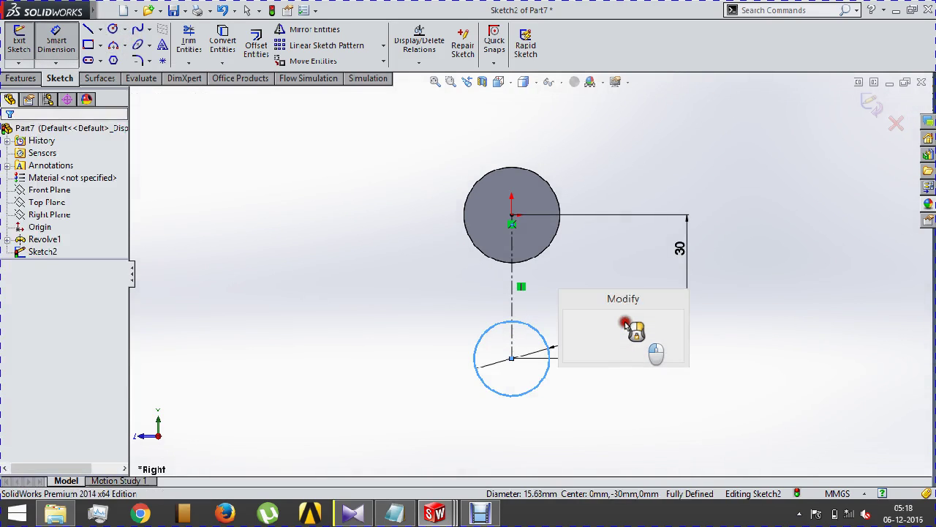
pyautogui.write('20')
pyautogui.press('Return')
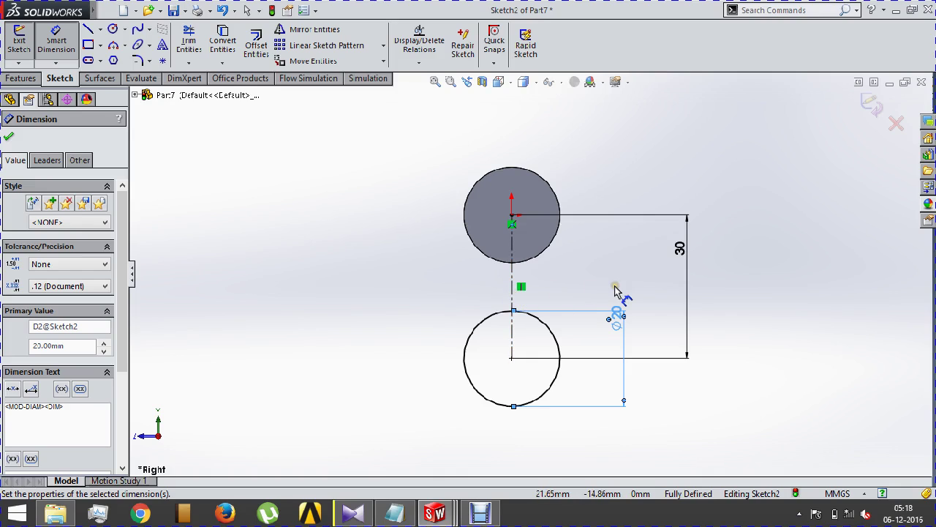
pyautogui.hotkey('ctrl', 'z')
pyautogui.hotkey('ctrl', 'z')
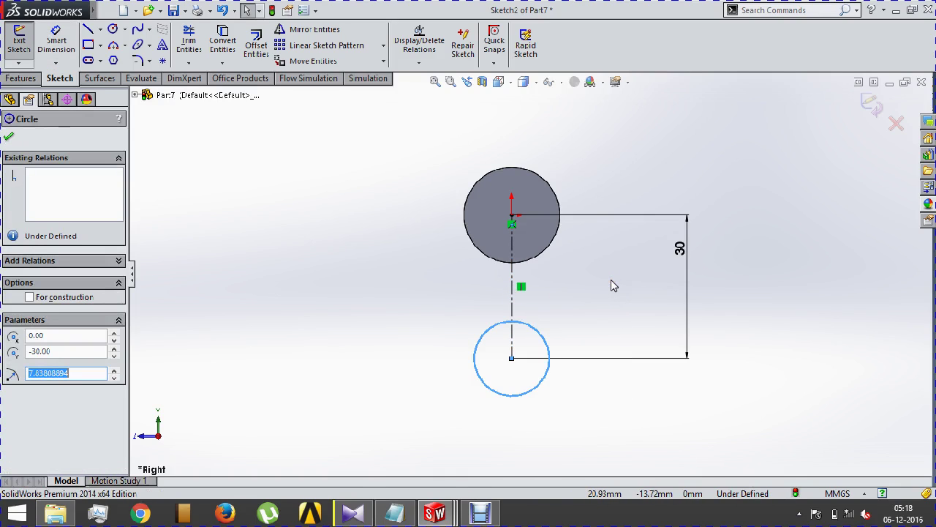
pyautogui.press('Delete')
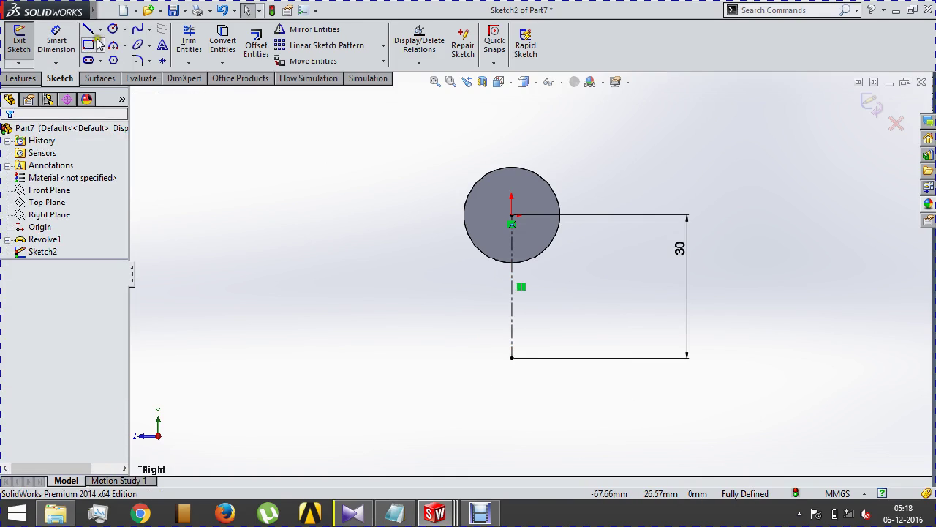
# Offset the centerline 5 mm each side, close both ends, and preview a 10 mm extrusion.
pyautogui.click(256, 44)
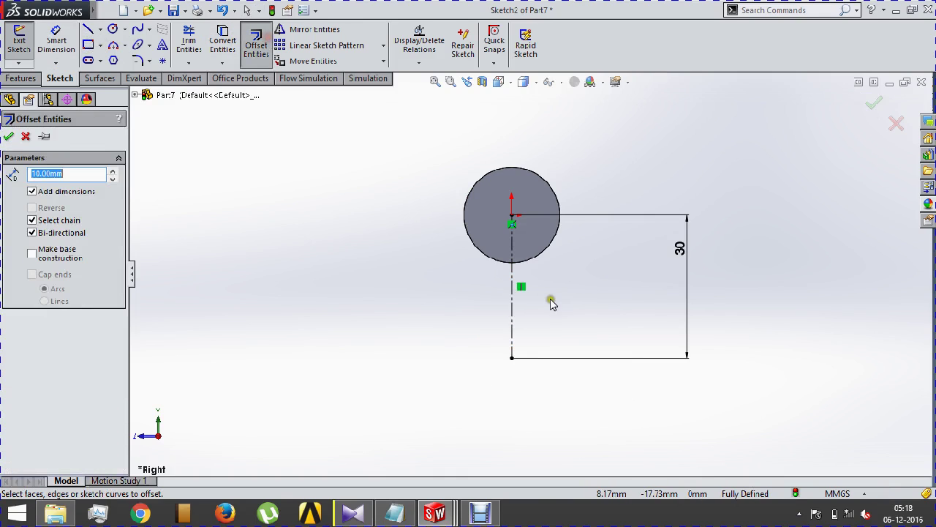
pyautogui.click(511, 280)
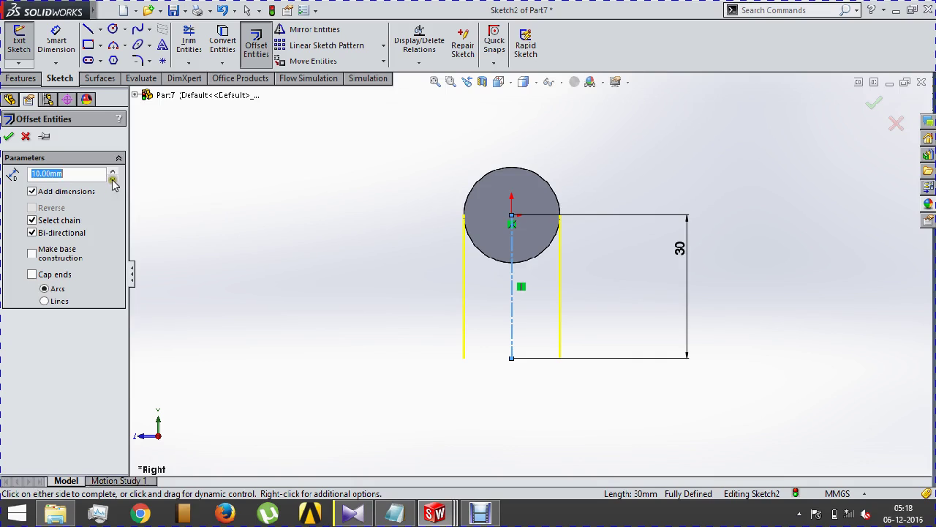
pyautogui.write('5')
pyautogui.press('Return')
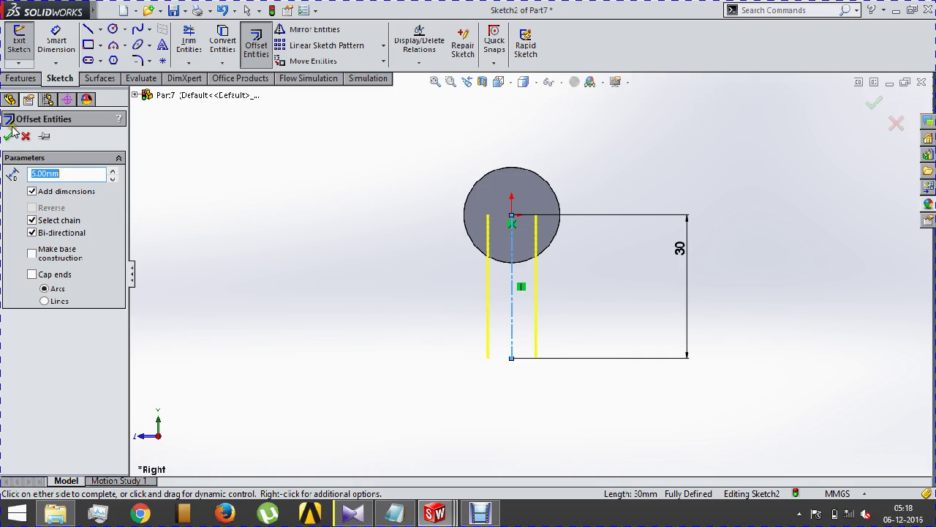
pyautogui.click(9, 137)
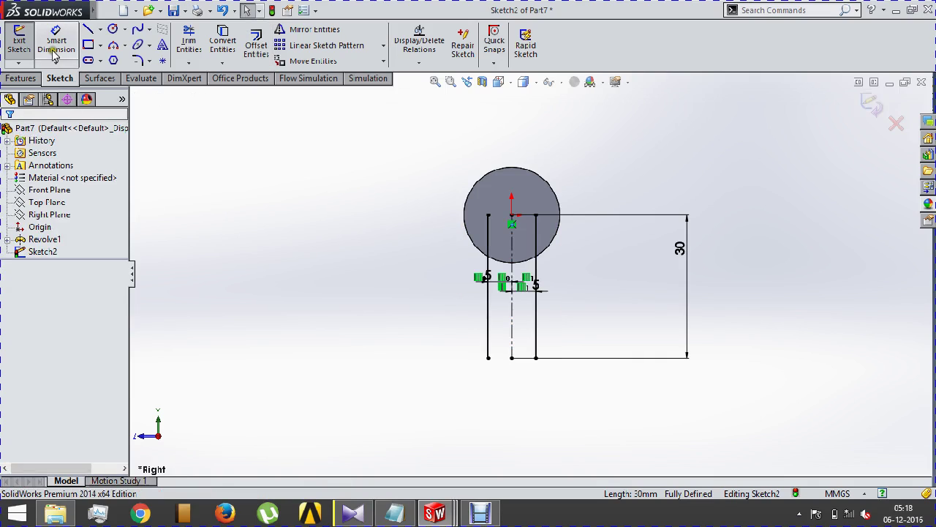
pyautogui.click(88, 29)
pyautogui.click(488, 215)
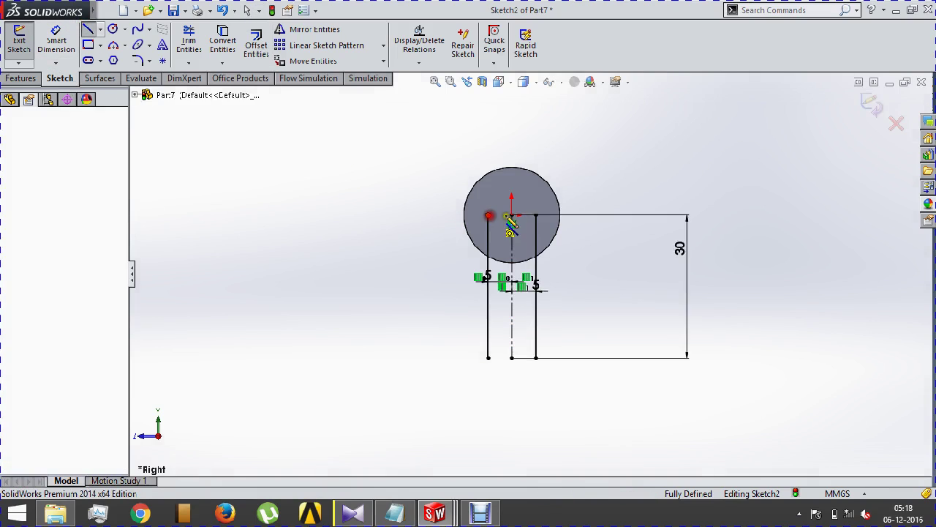
pyautogui.click(536, 215)
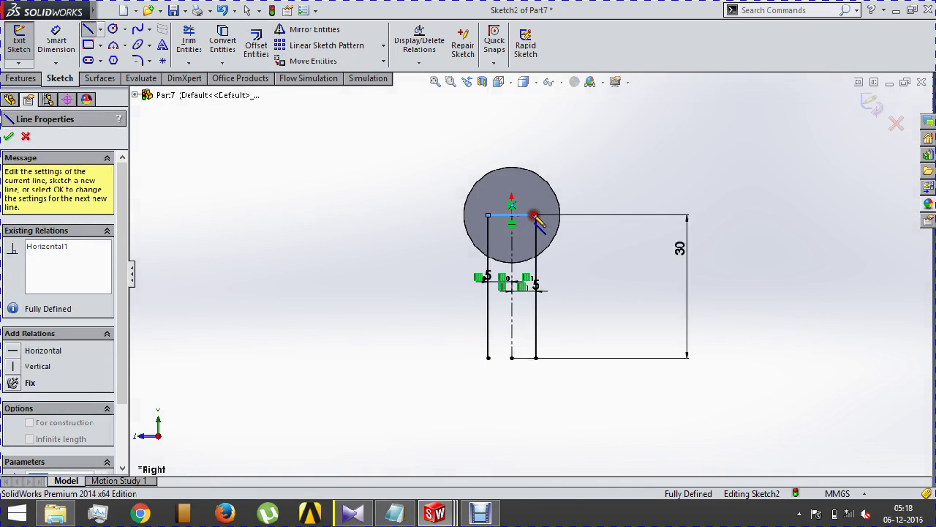
pyautogui.click(537, 358)
pyautogui.click(488, 358)
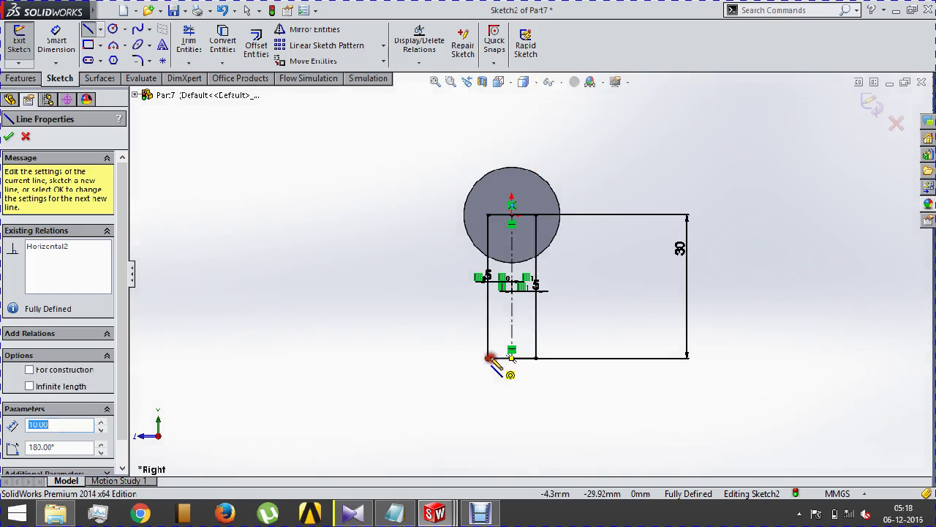
pyautogui.click(19, 78)
pyautogui.click(25, 44)
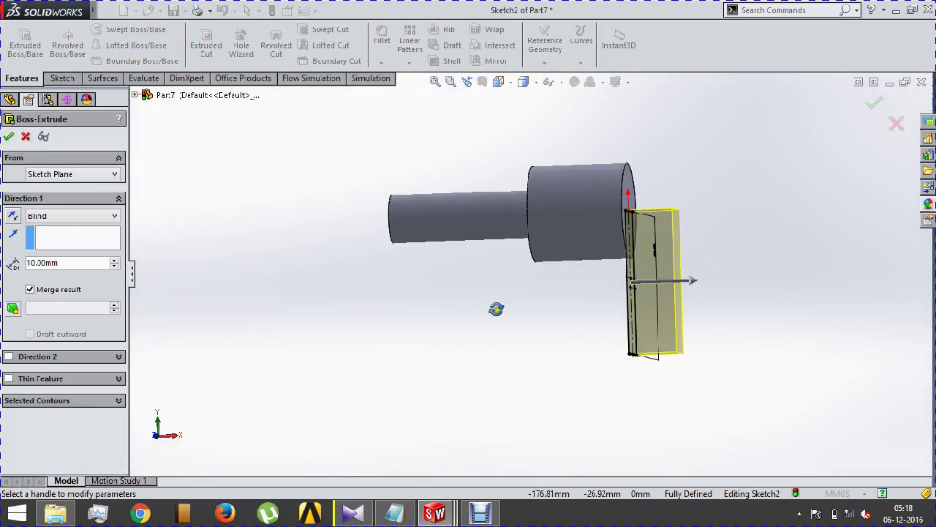
# Reverse the extrusion direction and accept the 10 mm Boss-Extrude1 tab.
pyautogui.moveTo(496, 309); pyautogui.dragTo(507, 311, button='middle')
pyautogui.click(13, 216)
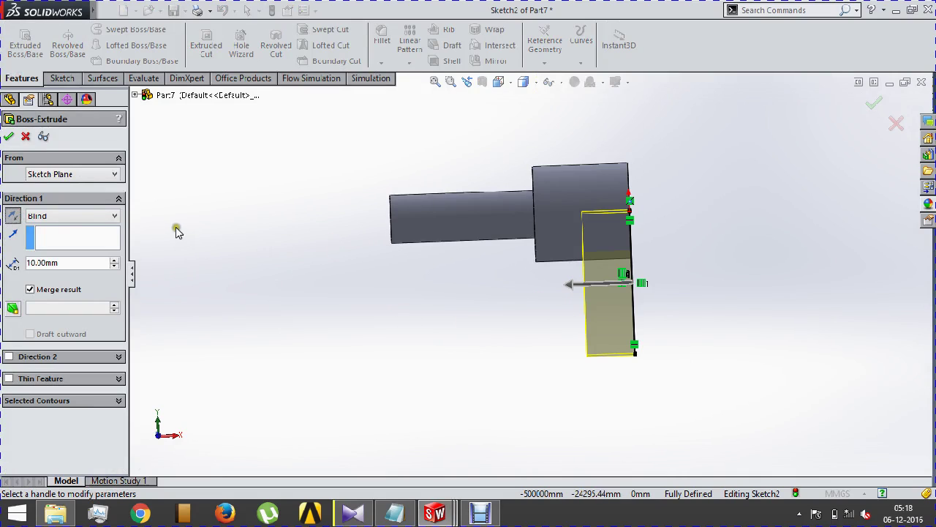
pyautogui.click(9, 138)
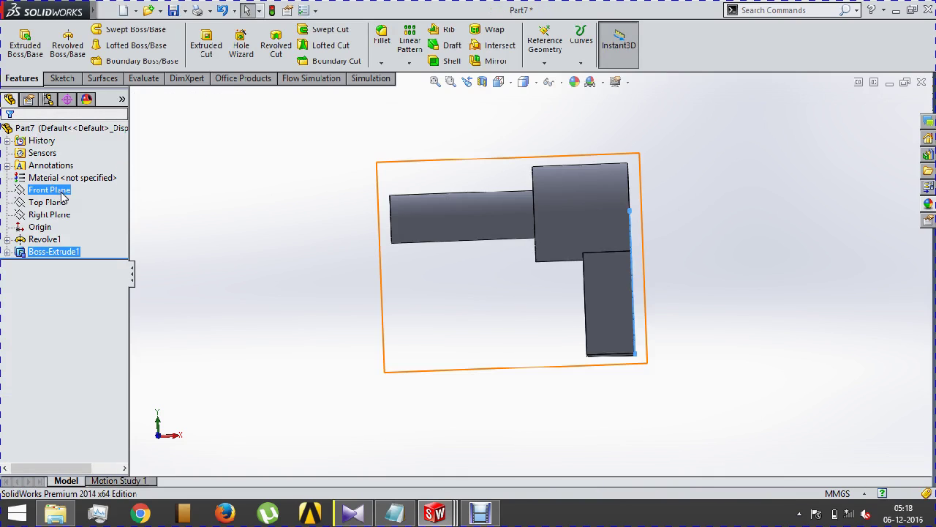
pyautogui.click(62, 193)
# Start a Front Plane sketch and draw a small rectangle at the arm's foot.
pyautogui.click(72, 171)
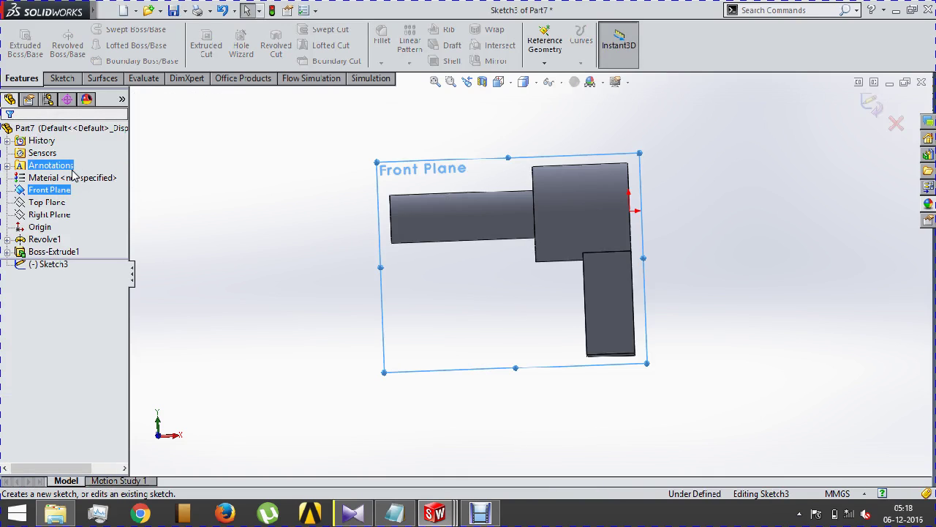
pyautogui.click(80, 78)
pyautogui.click(87, 45)
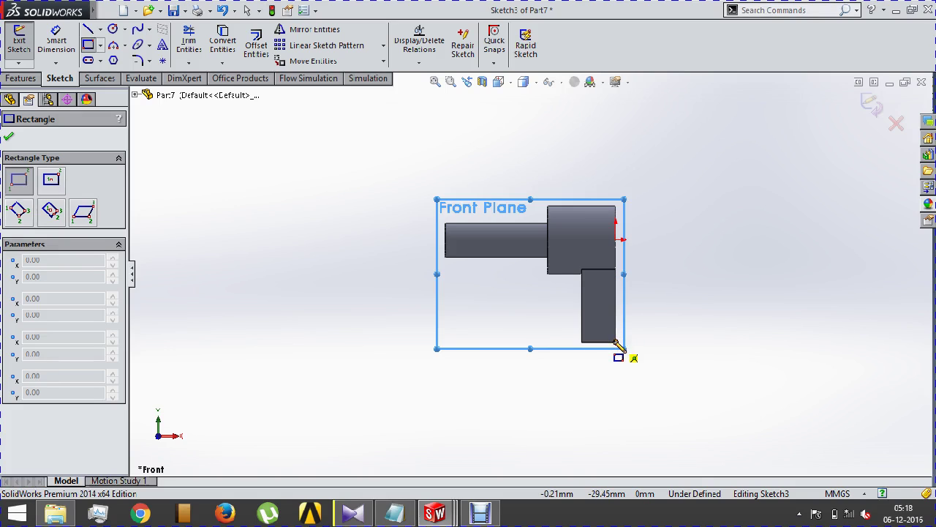
pyautogui.click(615, 341)
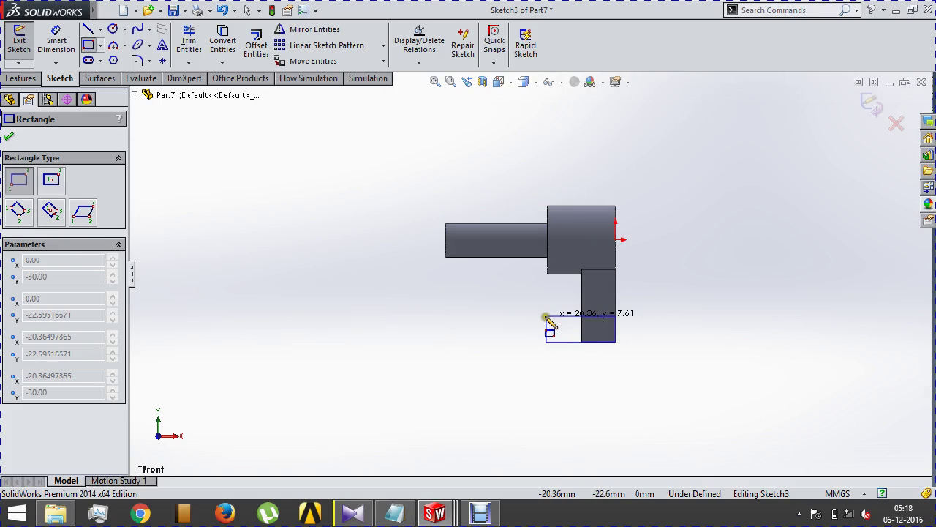
pyautogui.click(616, 341)
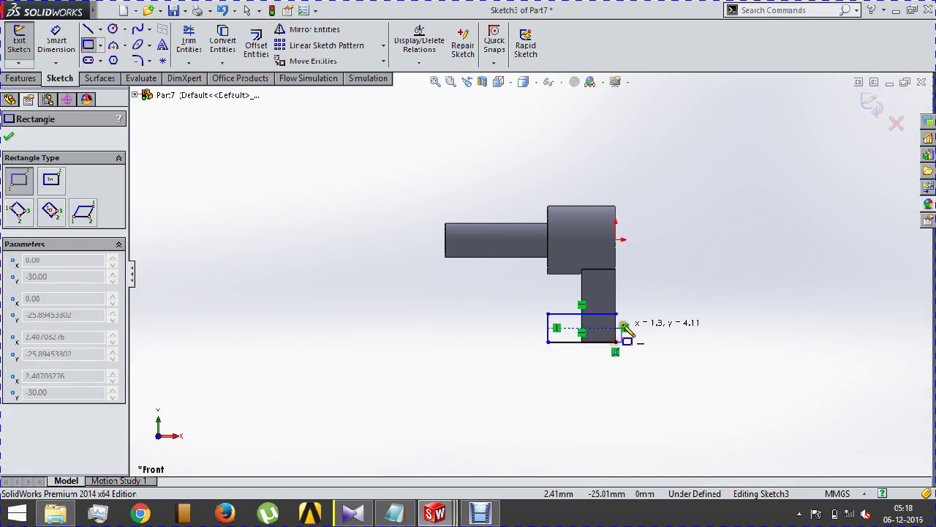
pyautogui.click(661, 327)
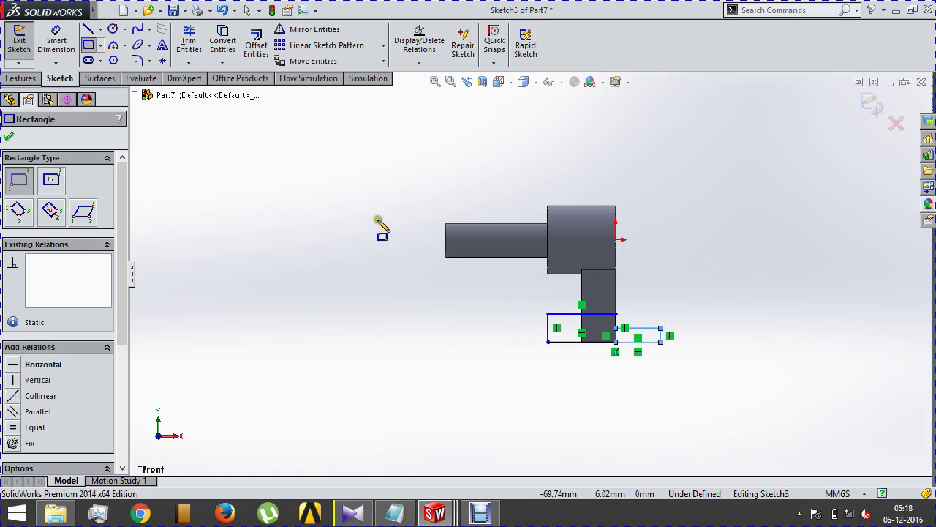
# Dimension the small rectangle 10 mm wide, the large one 20 mm wide, and the small one 5 mm tall.
pyautogui.click(56, 44)
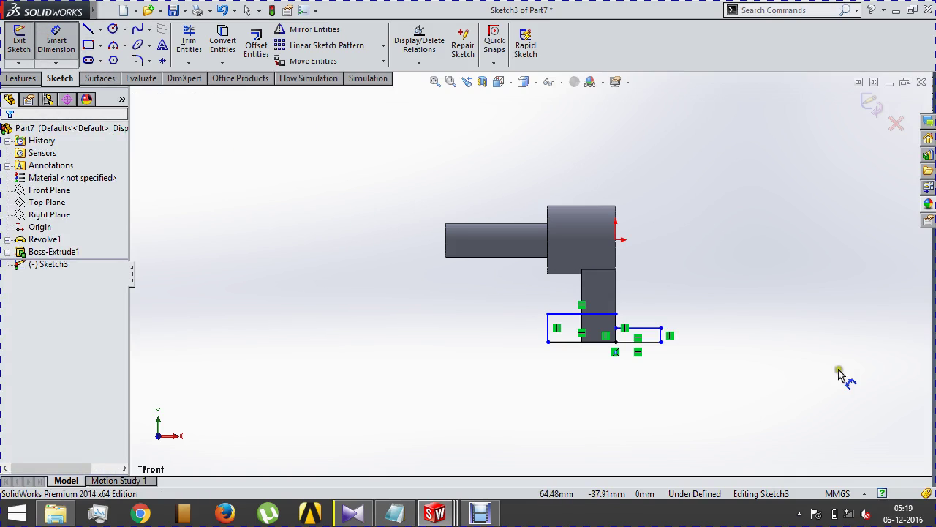
pyautogui.scroll(-5, 625, 329)
pyautogui.click(665, 319)
pyautogui.click(679, 412)
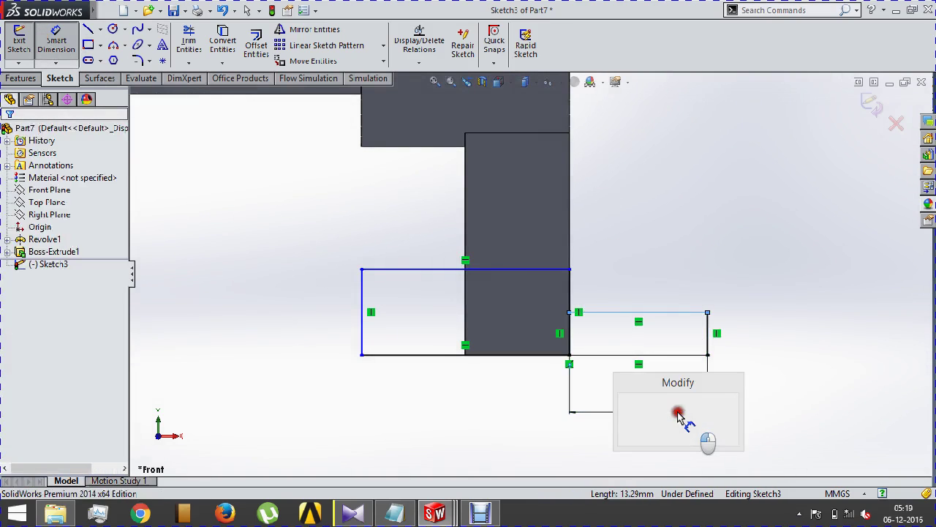
pyautogui.write('10')
pyautogui.press('Return')
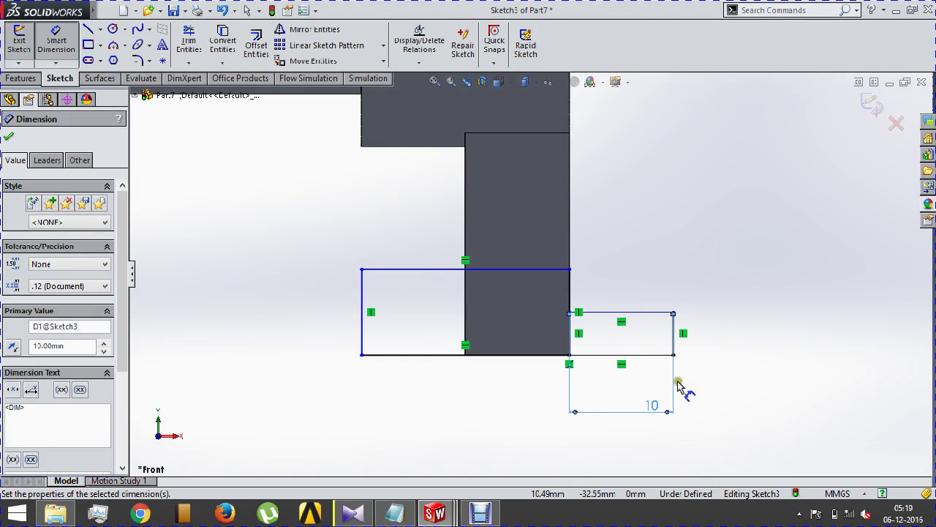
pyautogui.scroll(3, 677, 386)
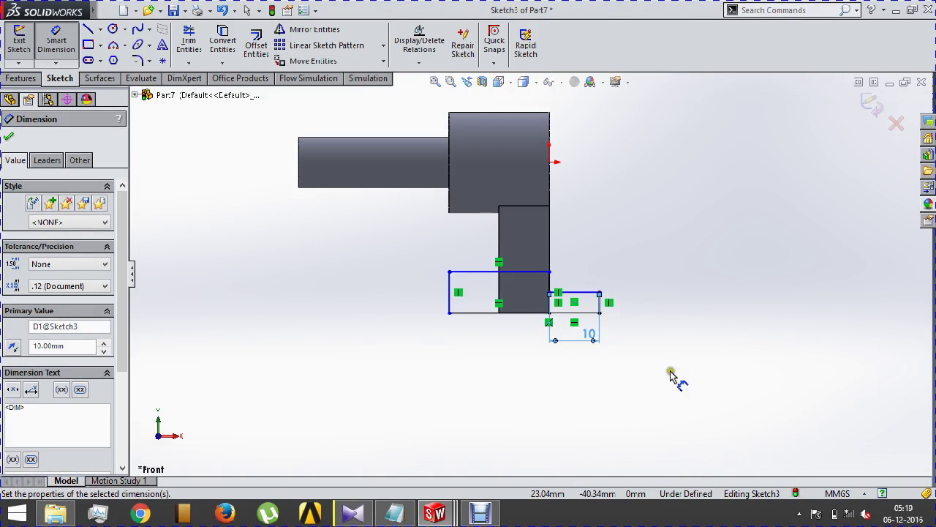
pyautogui.click(495, 272)
pyautogui.click(504, 358)
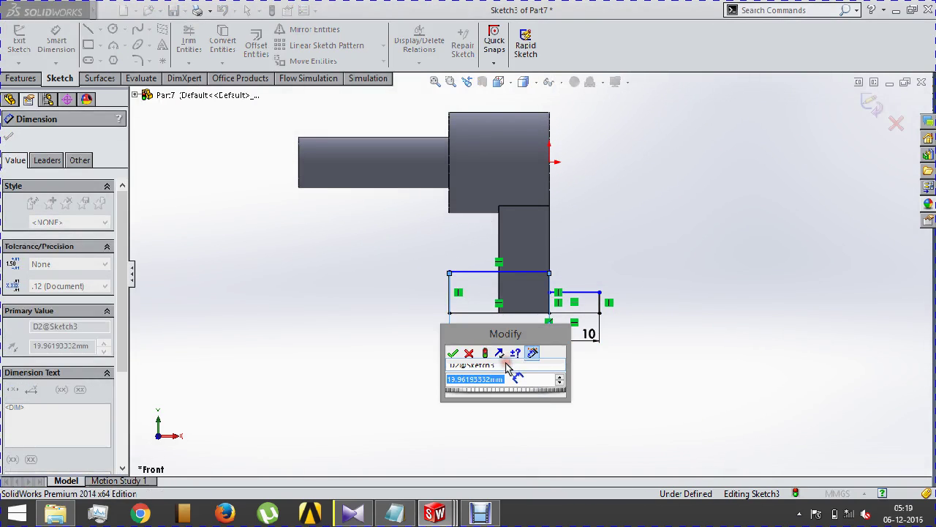
pyautogui.write('20')
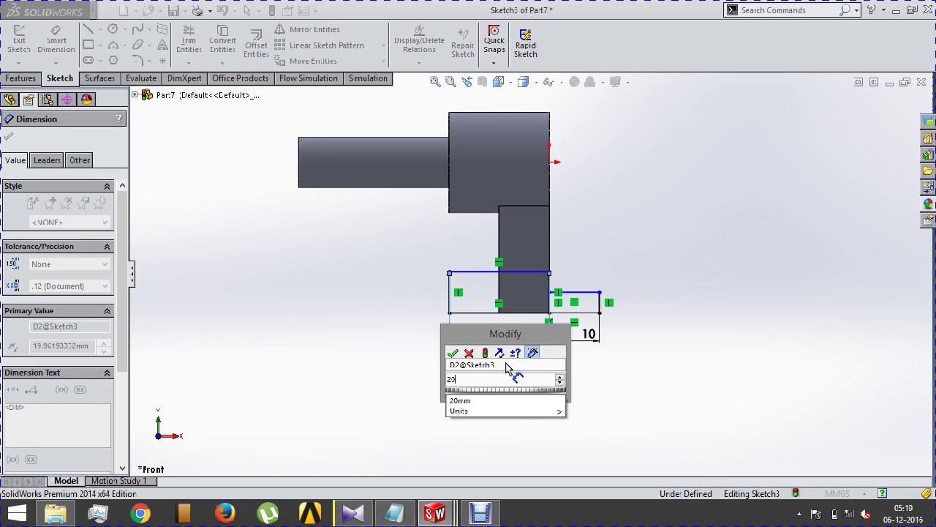
pyautogui.press('Return')
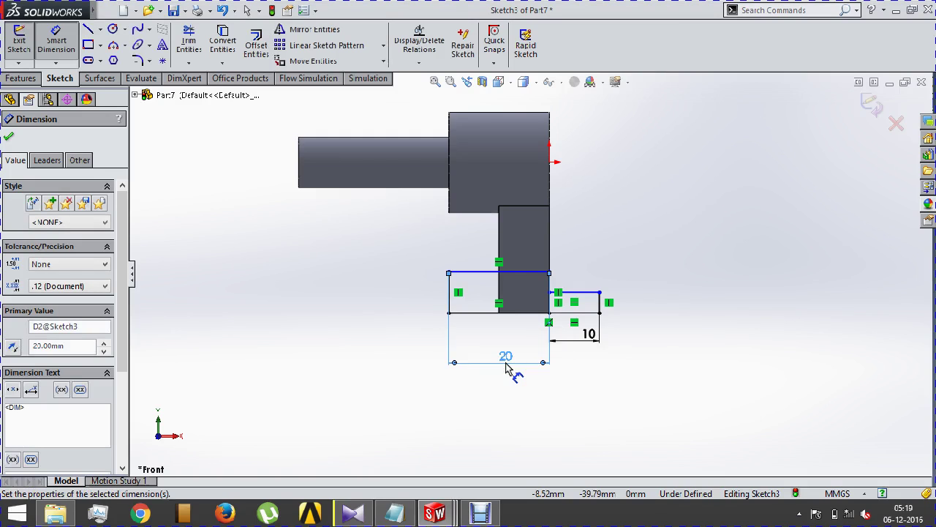
pyautogui.scroll(-3, 590, 306)
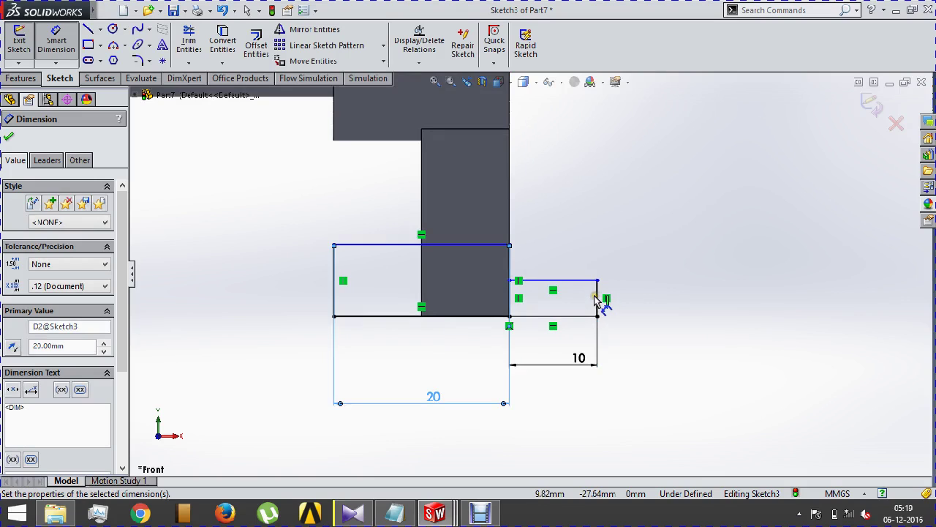
pyautogui.click(597, 300)
pyautogui.click(658, 298)
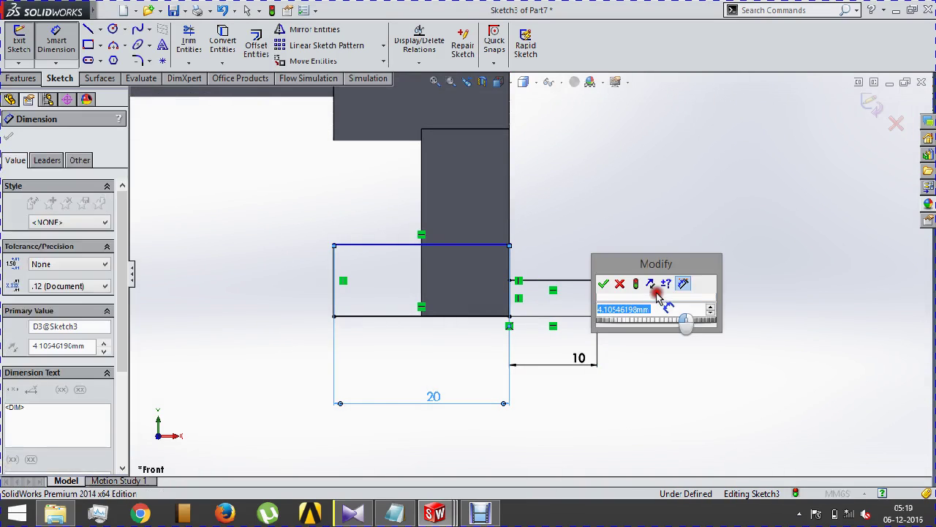
pyautogui.write('5')
pyautogui.press('Return')
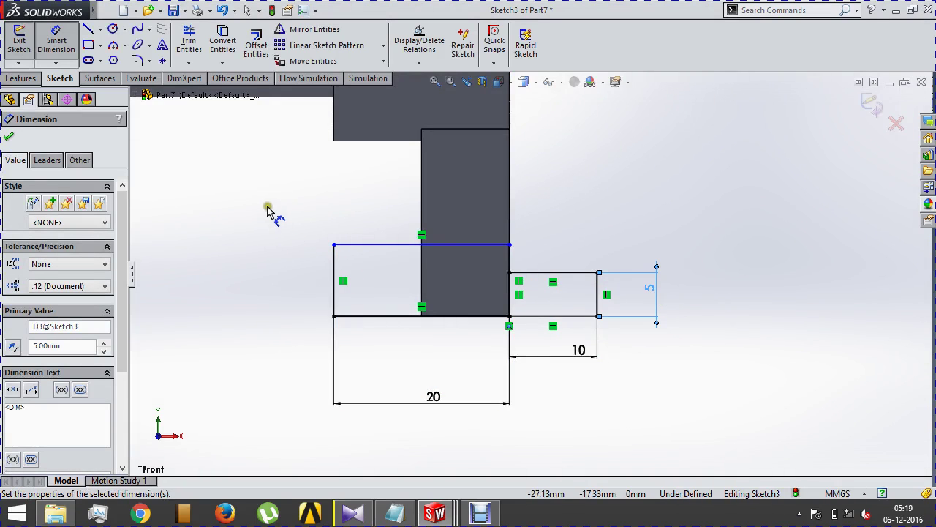
# Revolve both rectangles about the bottom sketch line into a stepped shaft, Revolve2.
pyautogui.click(20, 79)
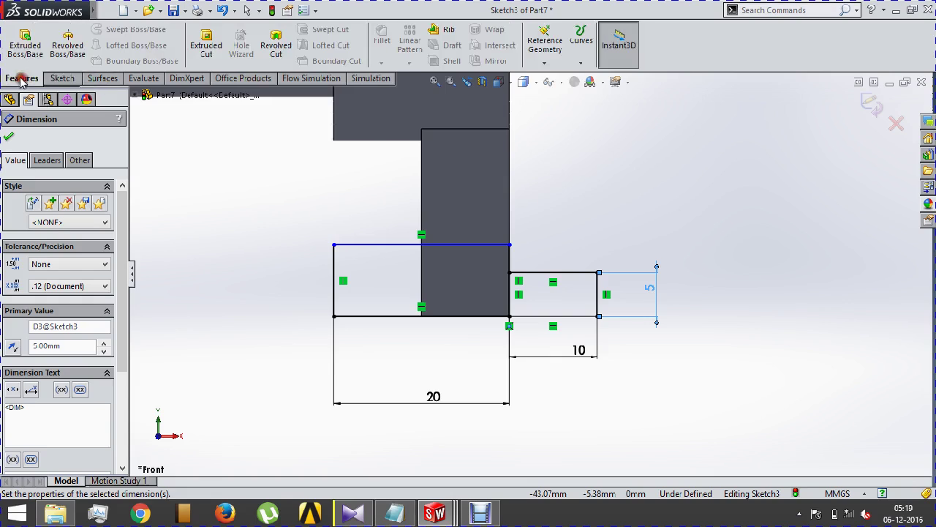
pyautogui.click(67, 44)
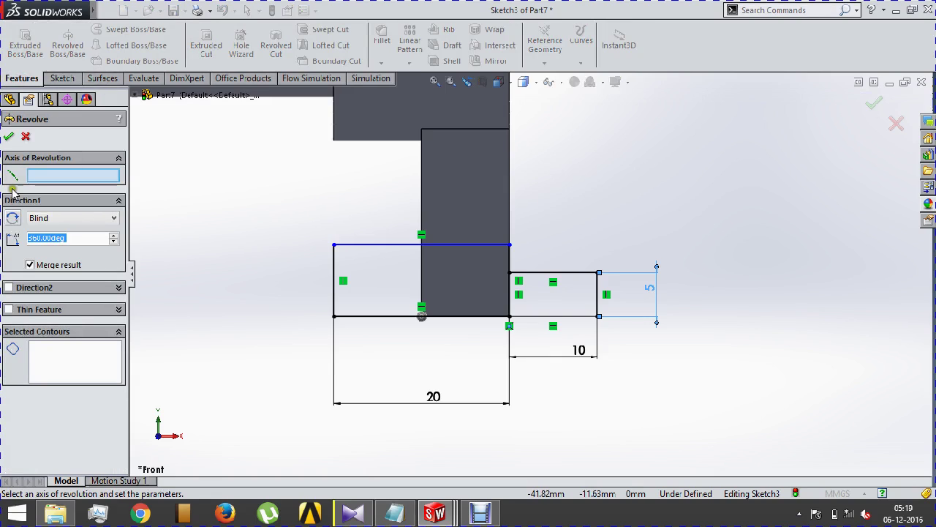
pyautogui.click(342, 322)
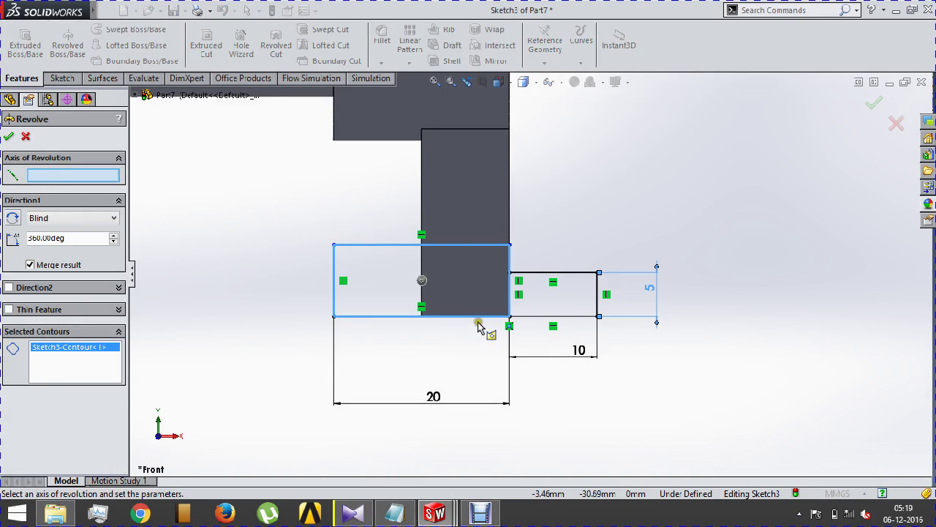
pyautogui.click(560, 316)
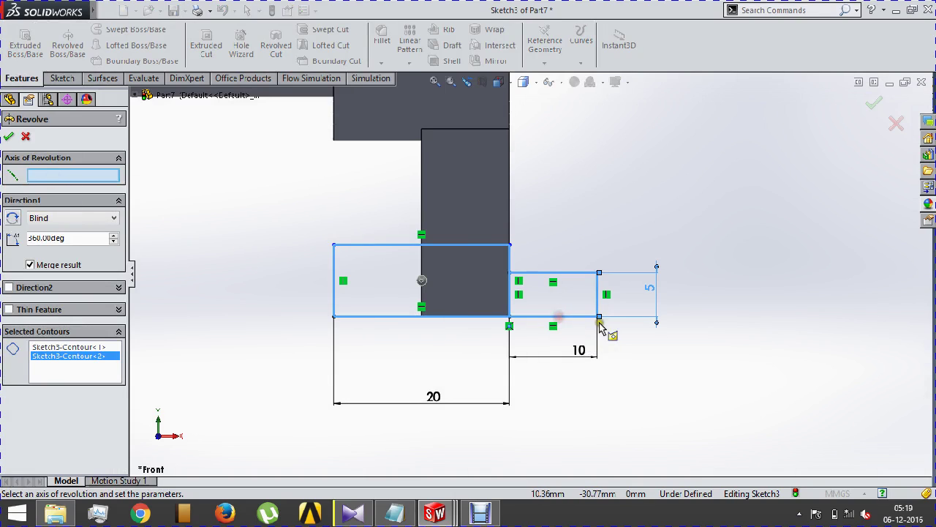
pyautogui.click(57, 174)
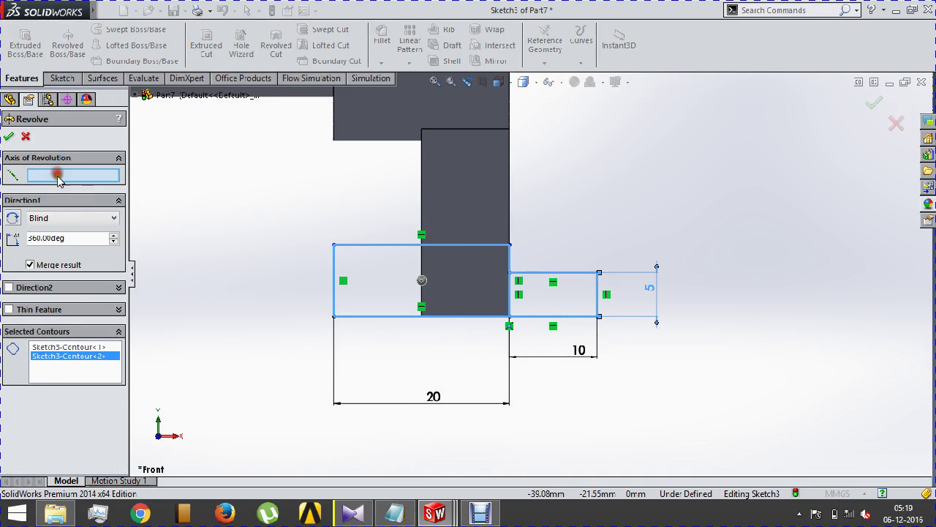
pyautogui.click(383, 317)
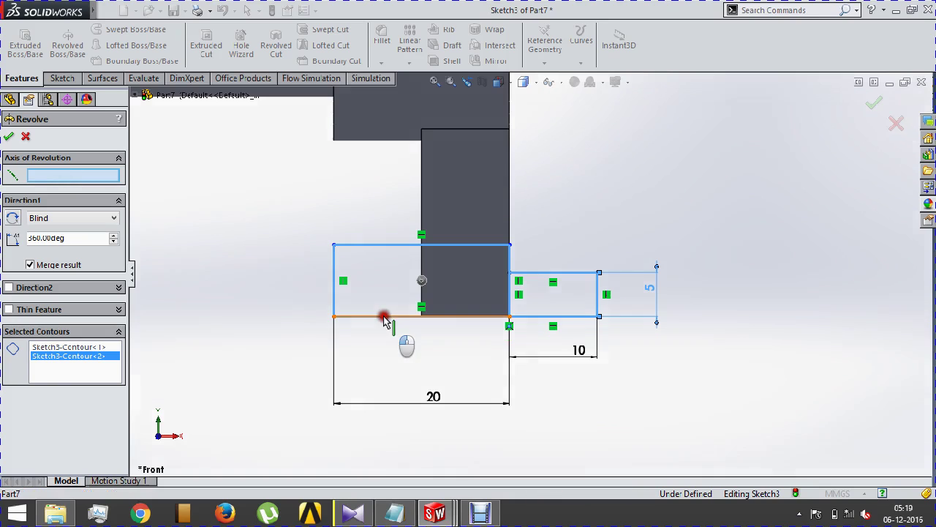
pyautogui.click(11, 138)
pyautogui.click(257, 223)
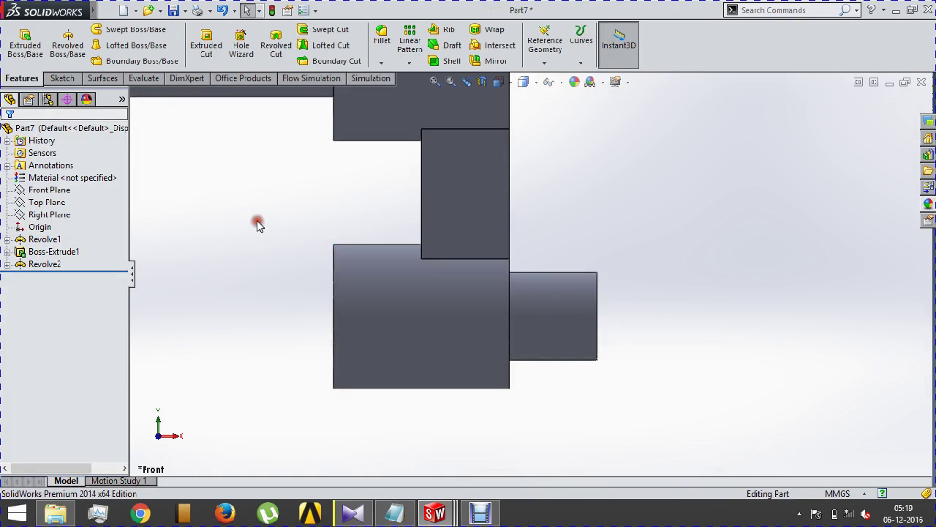
pyautogui.moveTo(257, 223)
pyautogui.mouseDown(button='middle')
pyautogui.moveTo(195, 232)
pyautogui.moveTo(274, 251)
pyautogui.moveTo(261, 270)
pyautogui.mouseUp(button='middle')
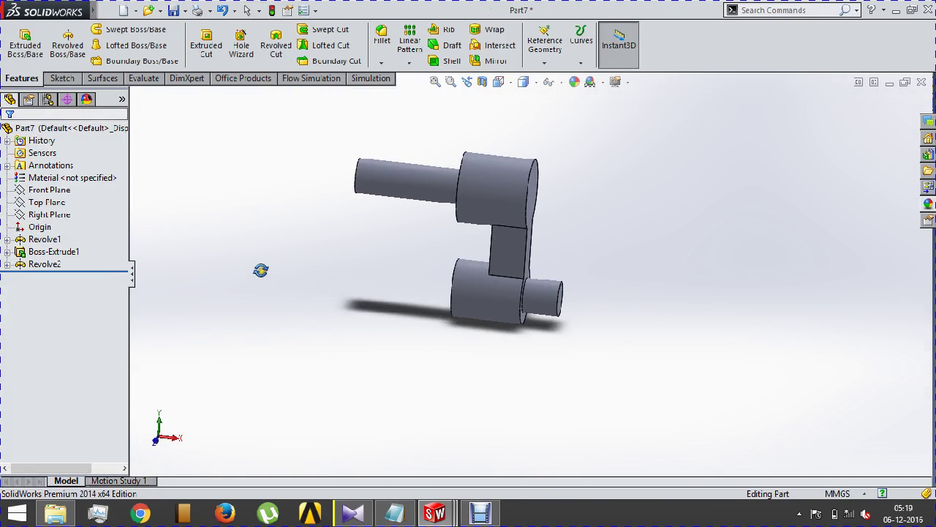
# Save the part as crank.SLDPRT.
pyautogui.hotkey('ctrl', 's')
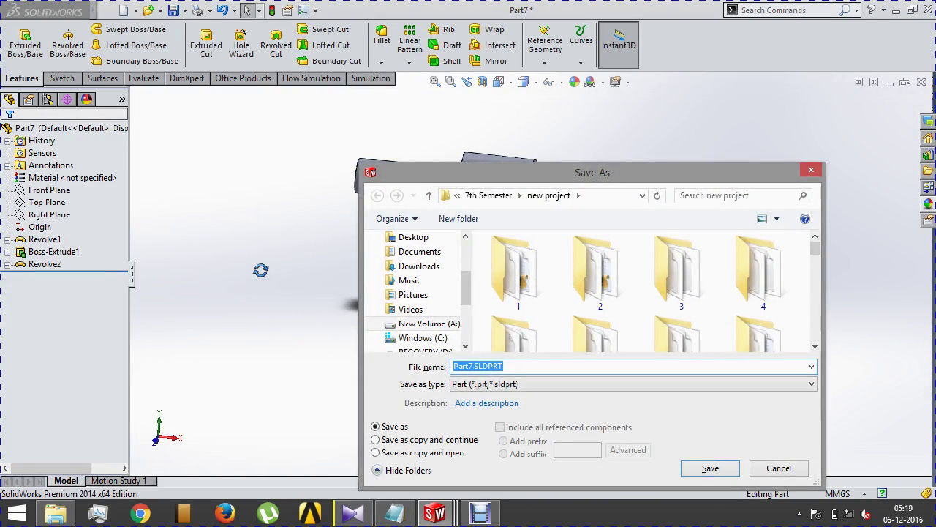
pyautogui.write('crank')
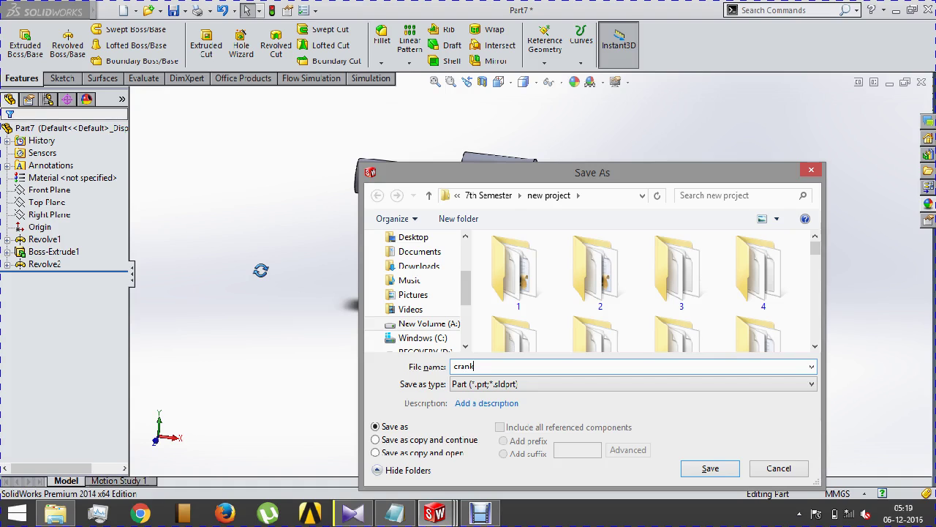
pyautogui.press('Return')
# Start a new document to bring up the Part/Assembly/Drawing chooser.
pyautogui.click(131, 11)
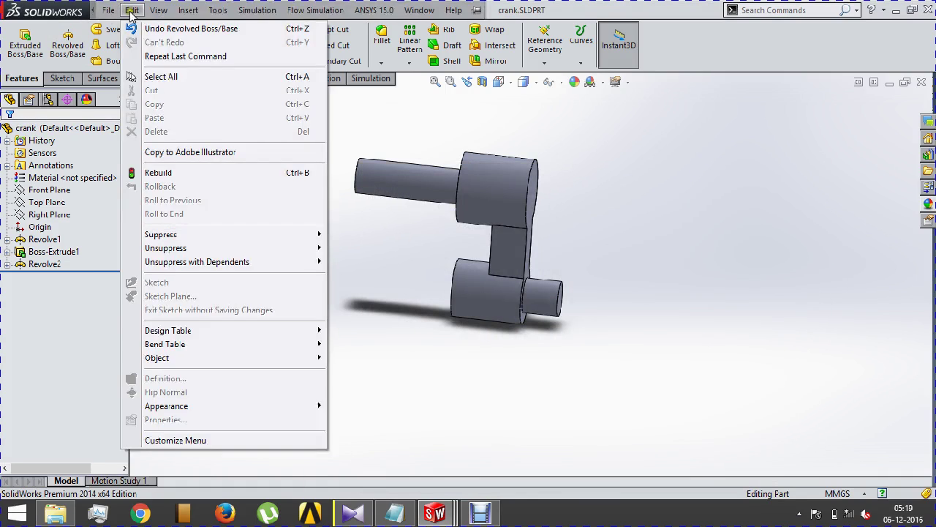
pyautogui.click(324, 172)
pyautogui.click(135, 10)
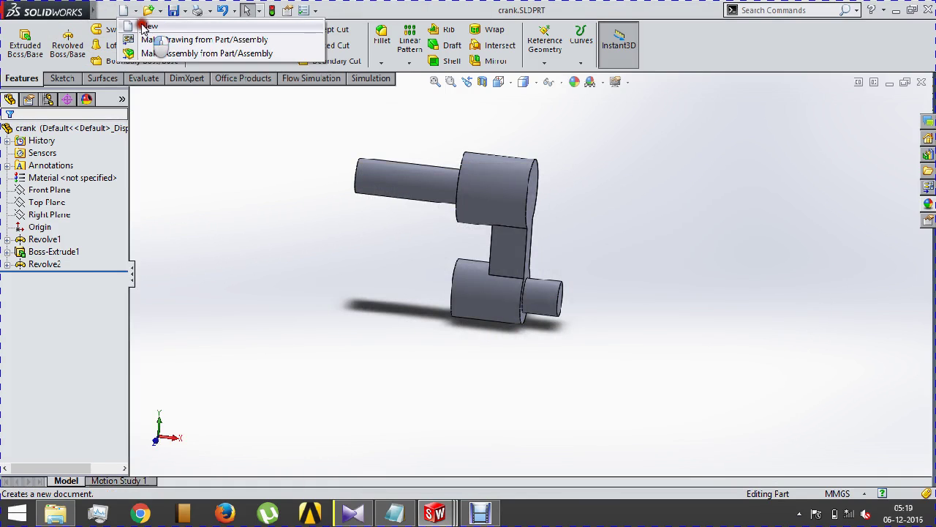
pyautogui.click(143, 22)
# Create a new blank part, Part8.
pyautogui.click(443, 354)
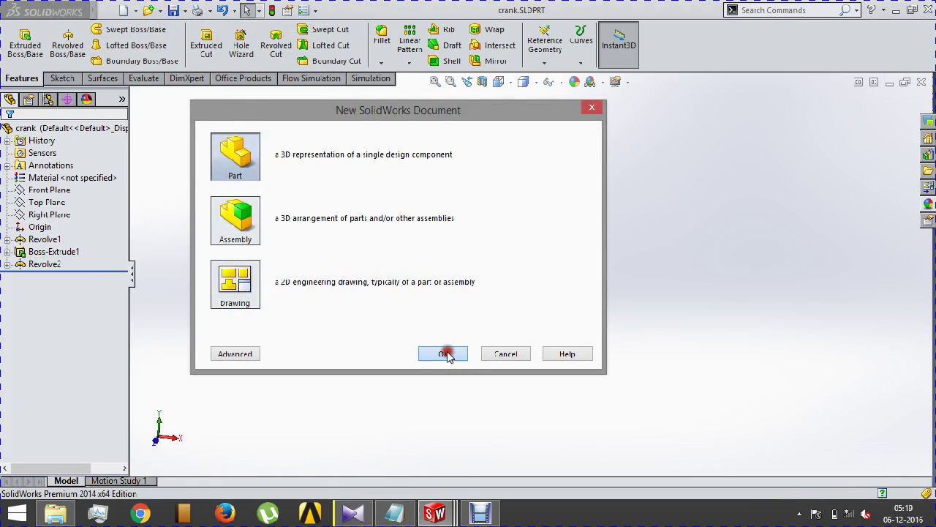
pyautogui.write('s')
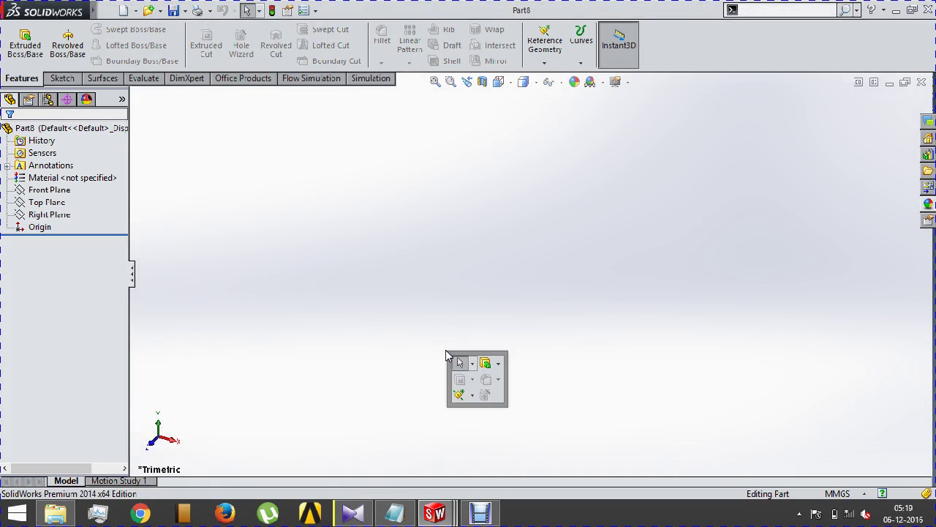
pyautogui.write('c')
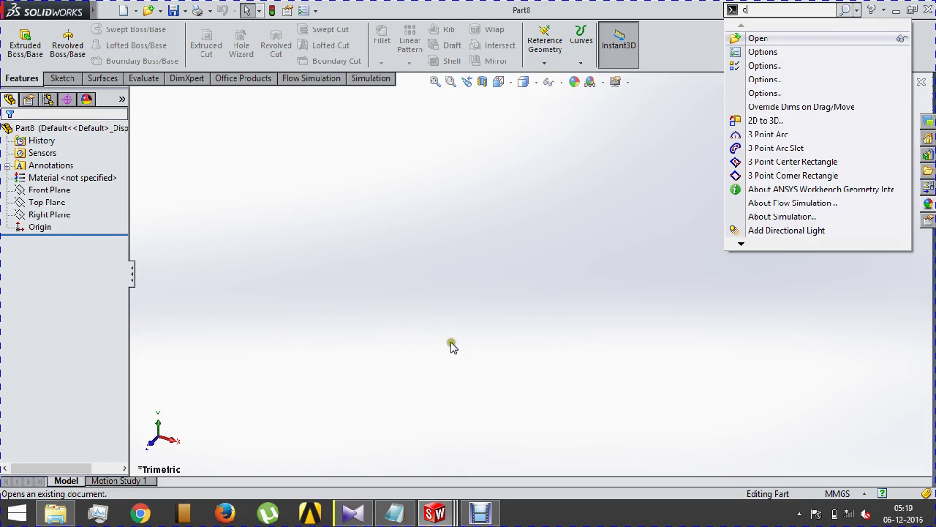
pyautogui.click(453, 343)
pyautogui.moveTo(436, 513)
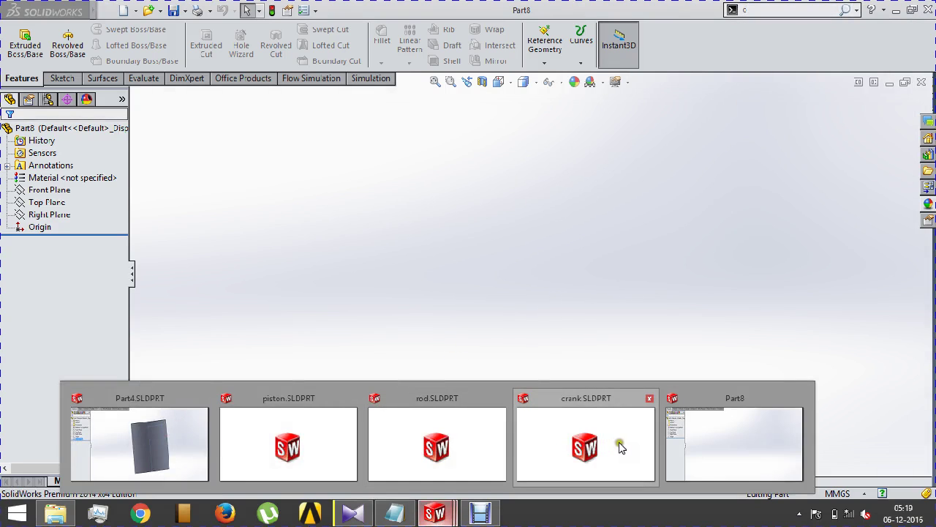
# Measure the crank's shaft-end circular edge, then return to Part8 and select its Front Plane.
pyautogui.click(606, 442)
pyautogui.moveTo(261, 272)
pyautogui.mouseDown(button='middle')
pyautogui.moveTo(351, 230)
pyautogui.moveTo(393, 185)
pyautogui.mouseUp(button='middle')
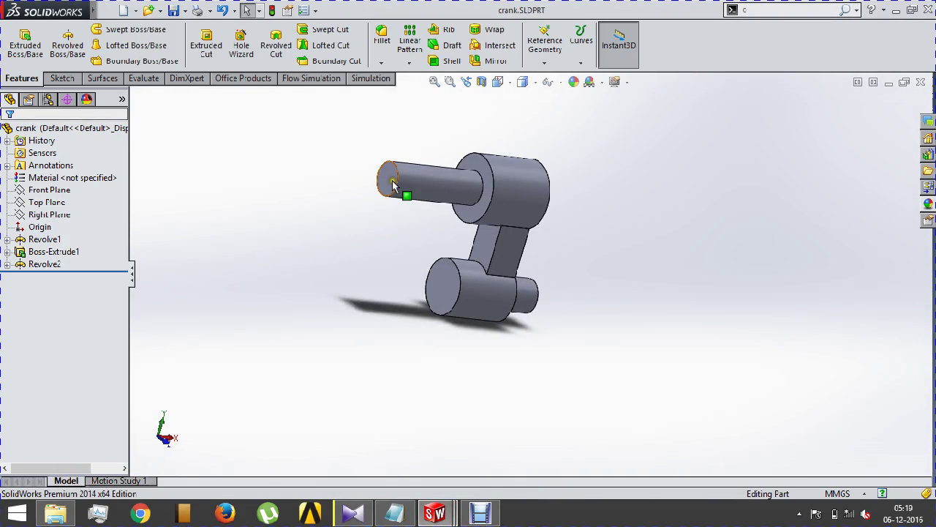
pyautogui.click(395, 185)
pyautogui.click(157, 80)
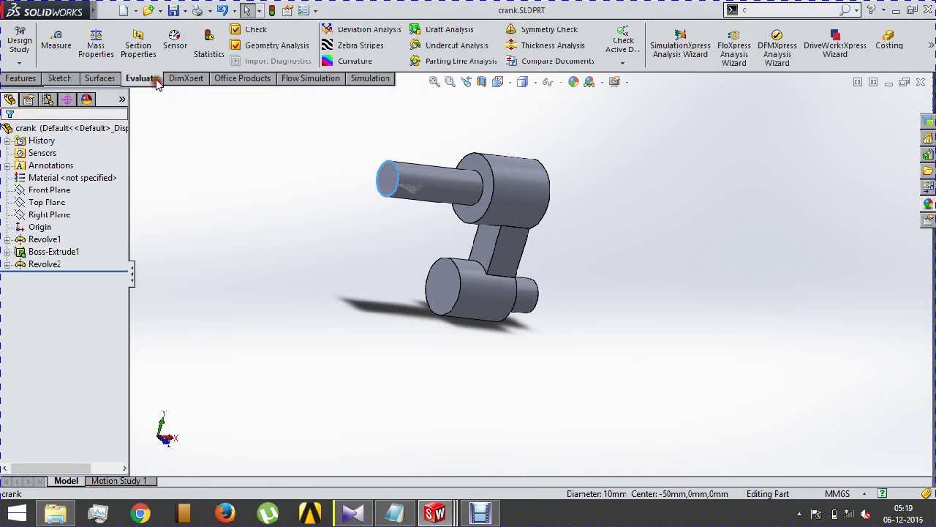
pyautogui.click(57, 43)
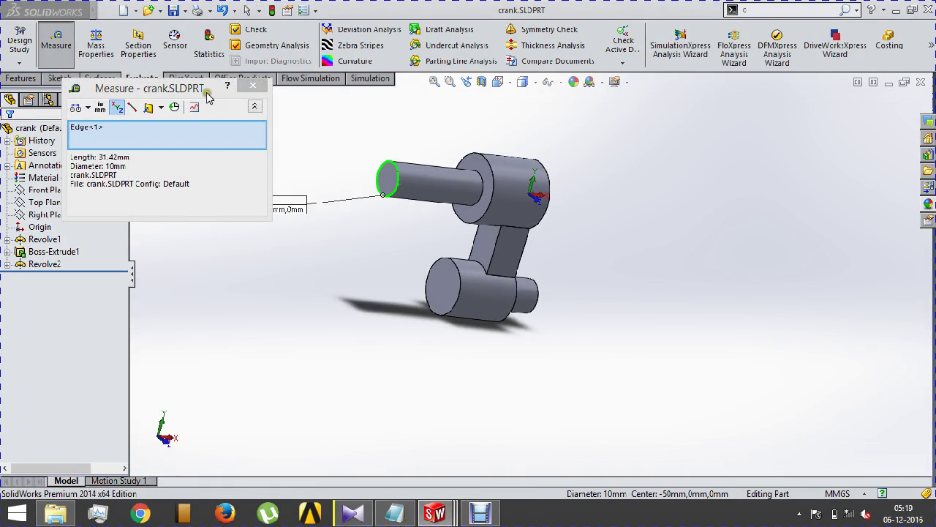
pyautogui.click(253, 86)
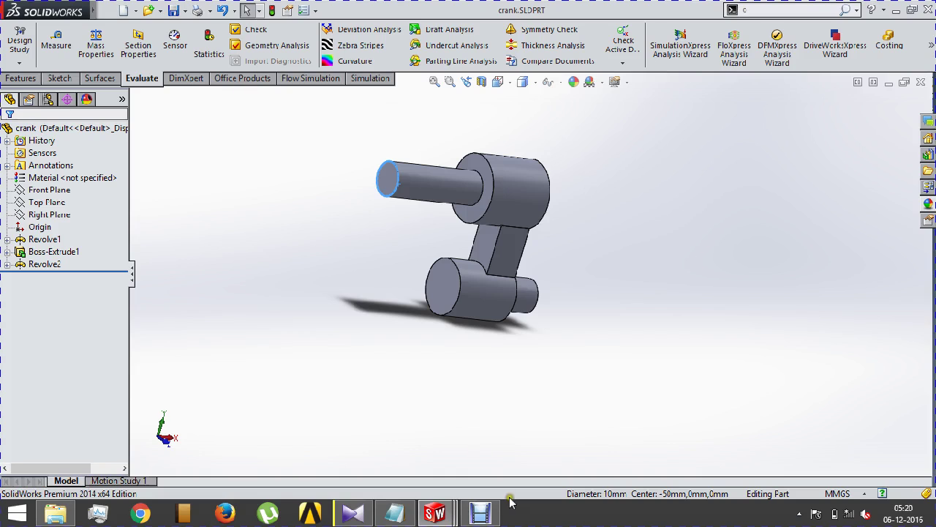
pyautogui.moveTo(435, 513)
pyautogui.click(735, 450)
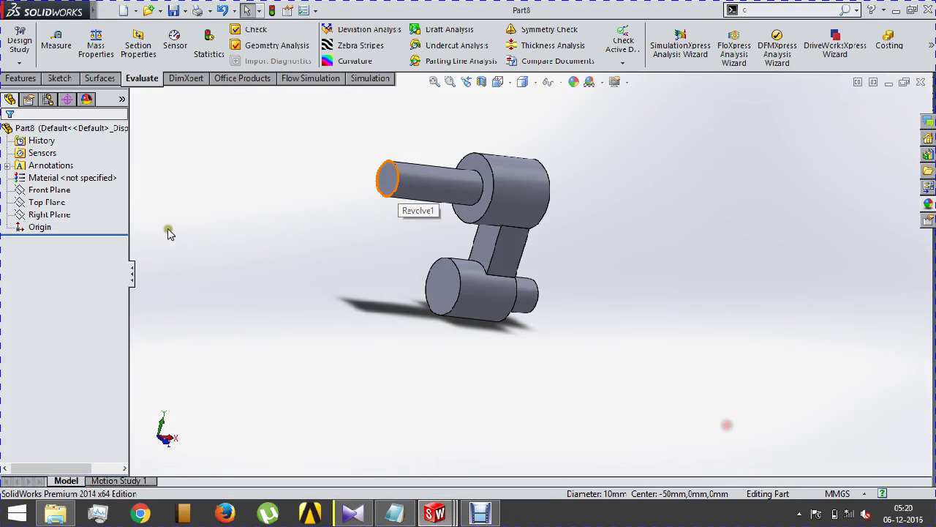
pyautogui.click(49, 191)
# Sketch a center rectangle and a circle, both centred on the origin, on the Front Plane.
pyautogui.click(61, 170)
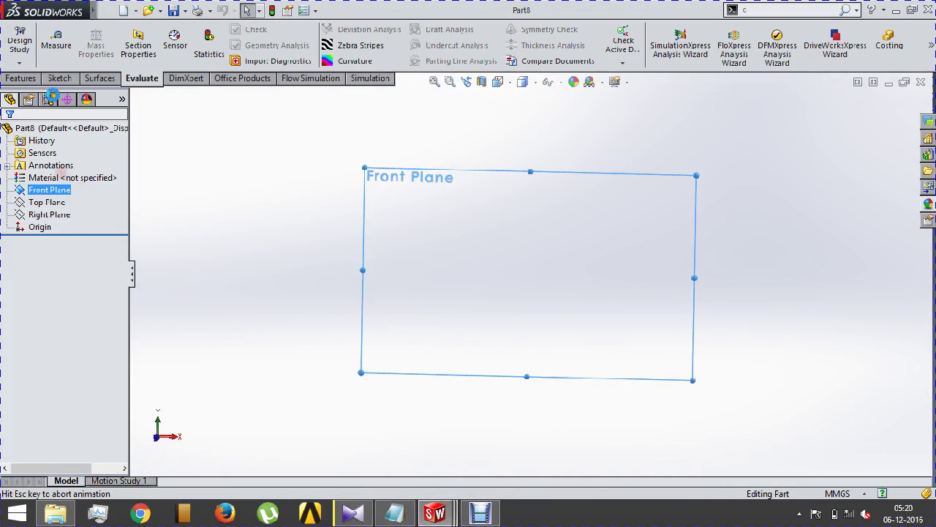
pyautogui.click(60, 78)
pyautogui.click(89, 44)
pyautogui.click(101, 45)
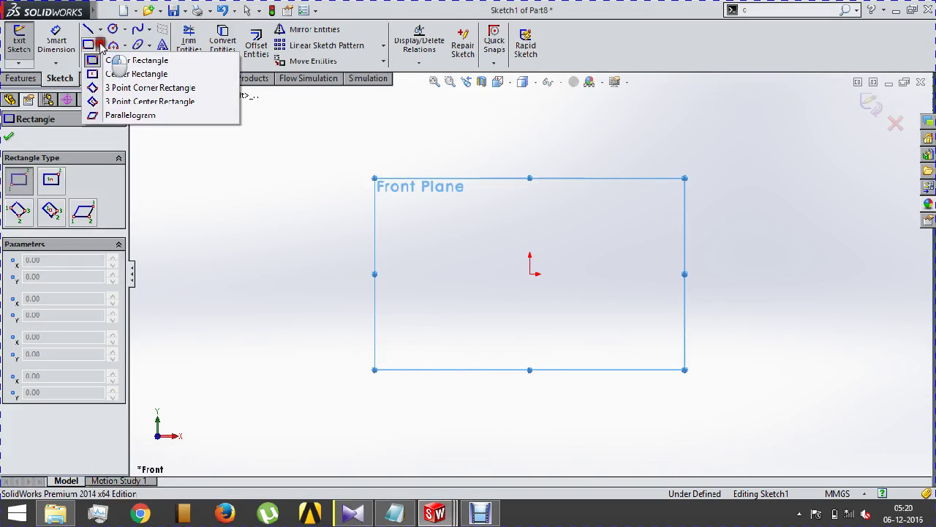
pyautogui.click(121, 74)
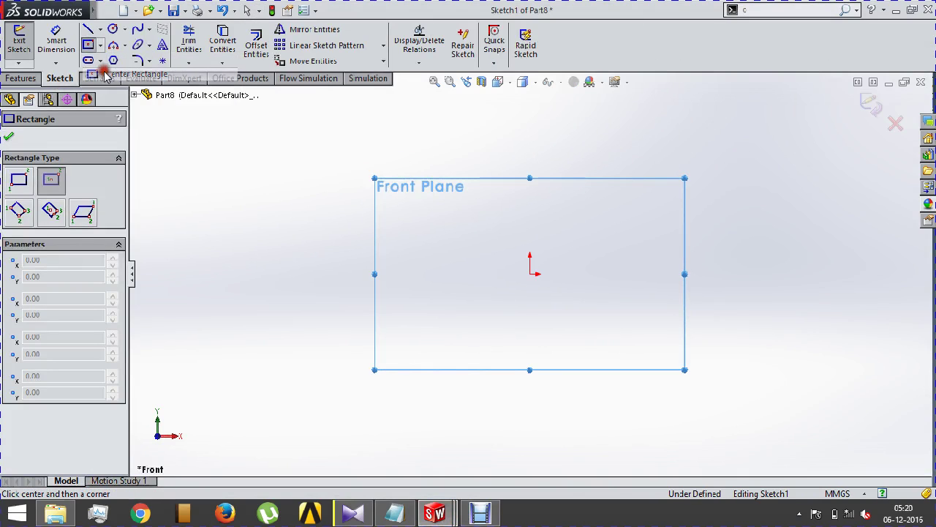
pyautogui.click(529, 274)
pyautogui.click(694, 157)
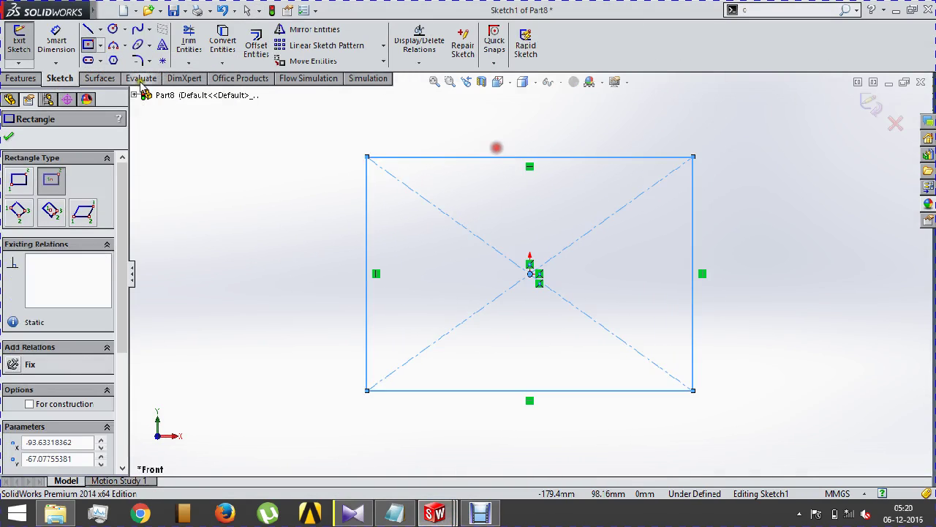
pyautogui.click(112, 29)
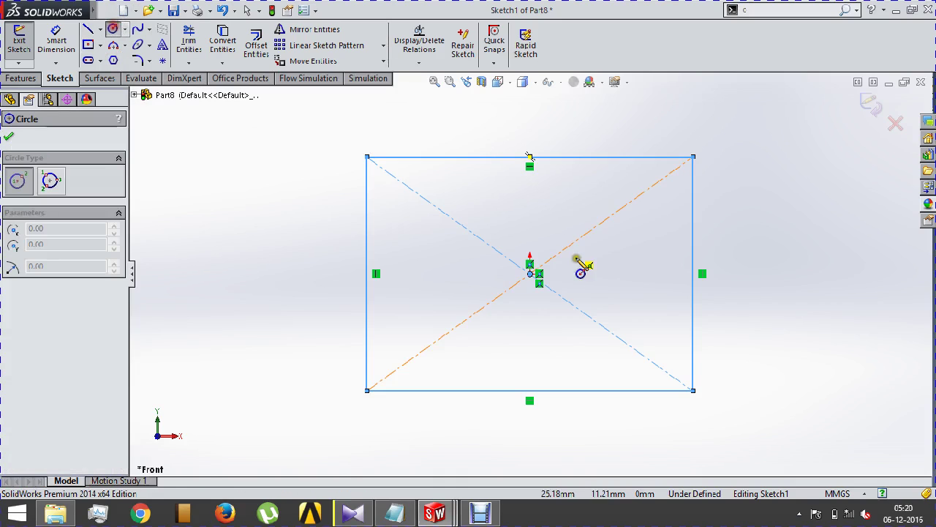
pyautogui.click(530, 274)
pyautogui.click(583, 210)
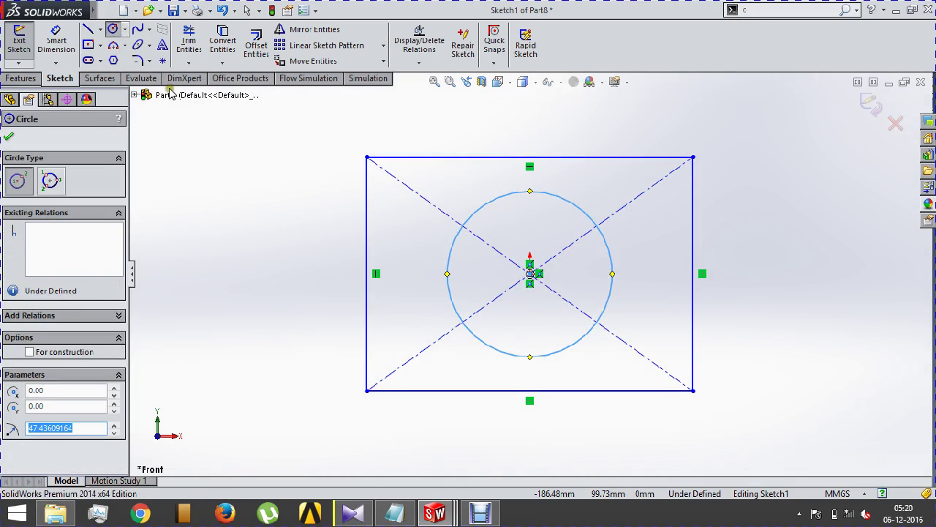
# Dimension the circle Ø10 and the square 20 mm wide by 20 mm tall.
pyautogui.click(59, 30)
pyautogui.click(611, 276)
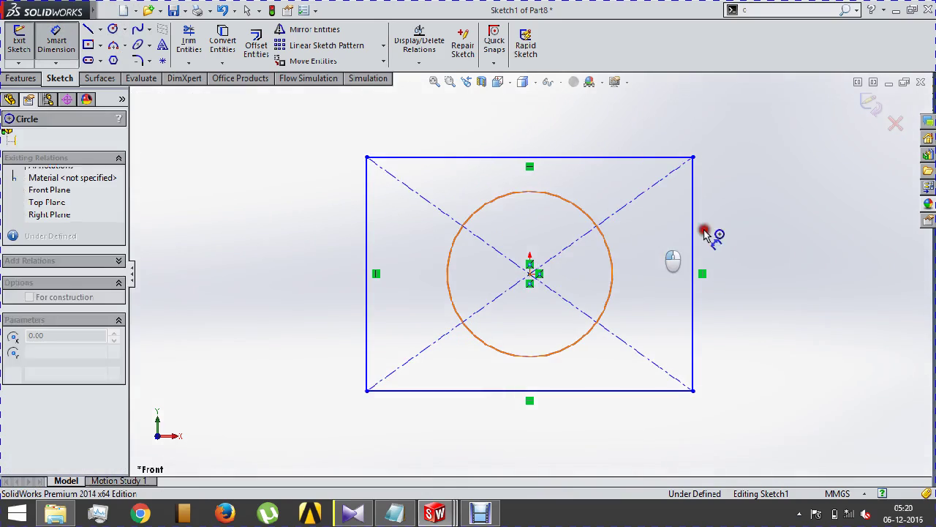
pyautogui.click(775, 232)
pyautogui.write('10')
pyautogui.press('Return')
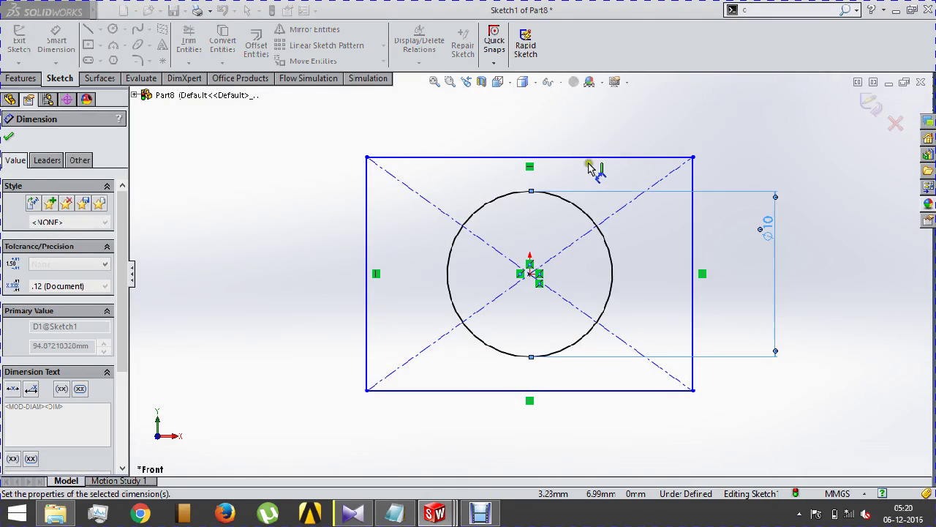
pyautogui.click(572, 155)
pyautogui.click(571, 123)
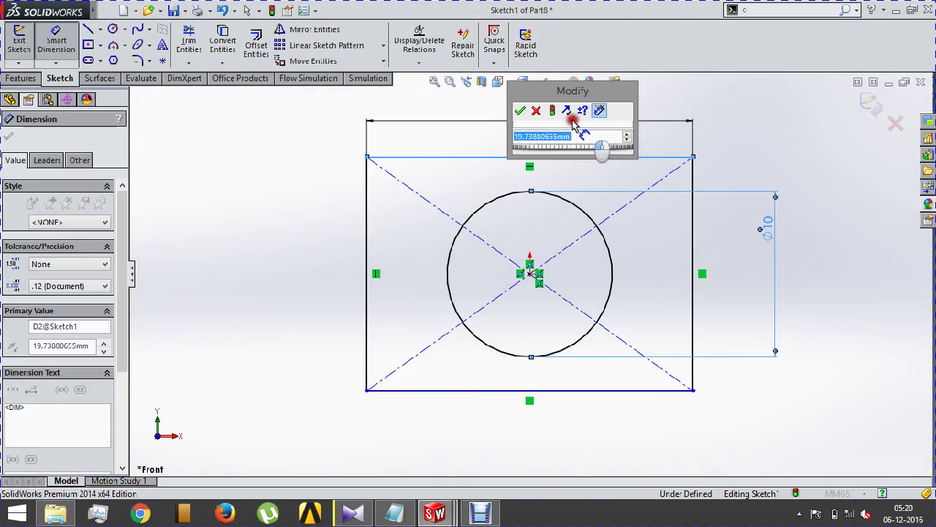
pyautogui.write('20')
pyautogui.press('Return')
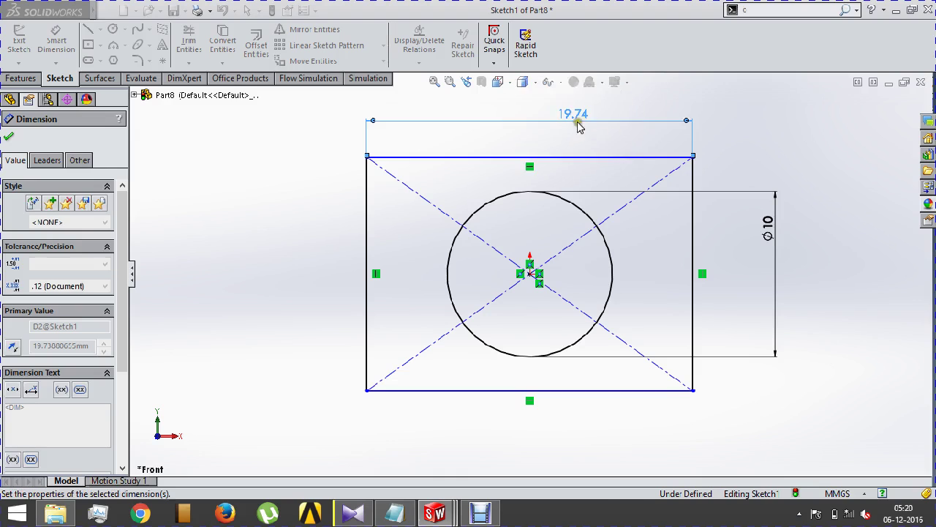
pyautogui.click(695, 212)
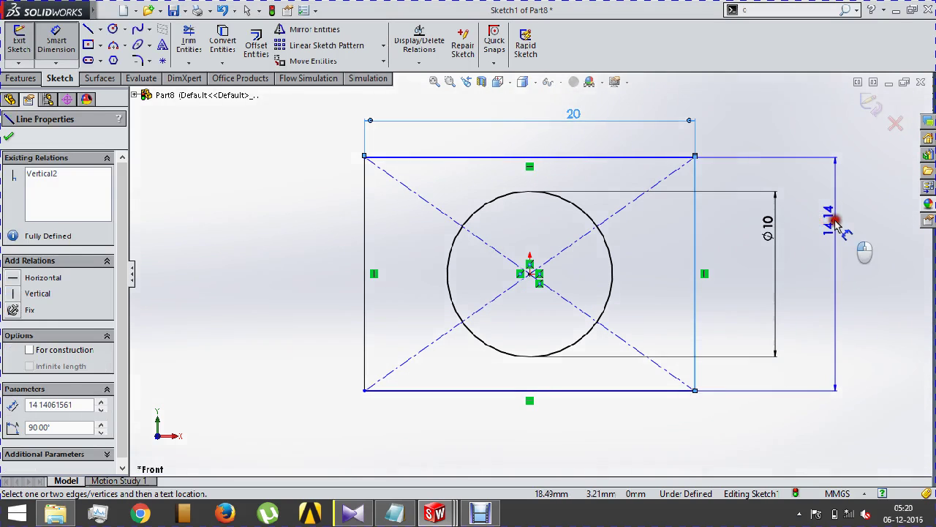
pyautogui.click(836, 245)
pyautogui.press('Return')
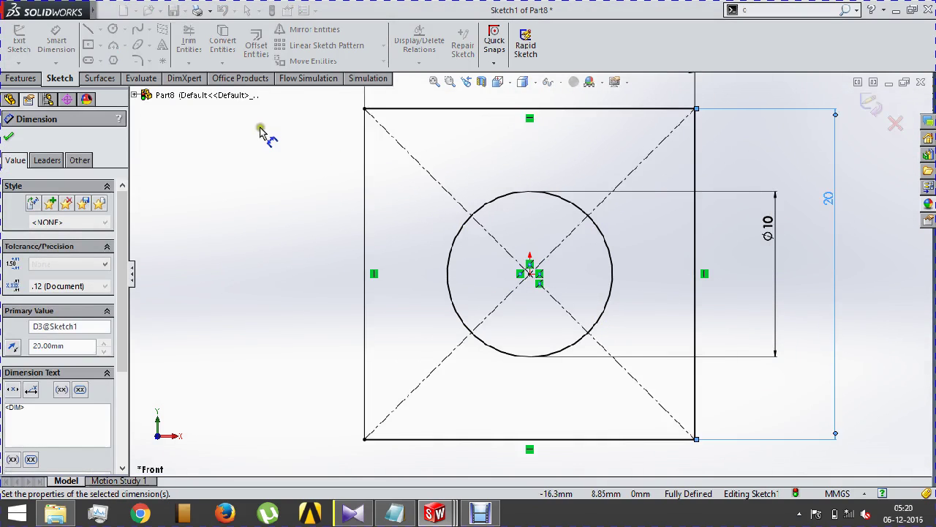
# Extrude the sketch 10 mm into a square block with a Ø10 hole, then return to the crank.
pyautogui.click(16, 78)
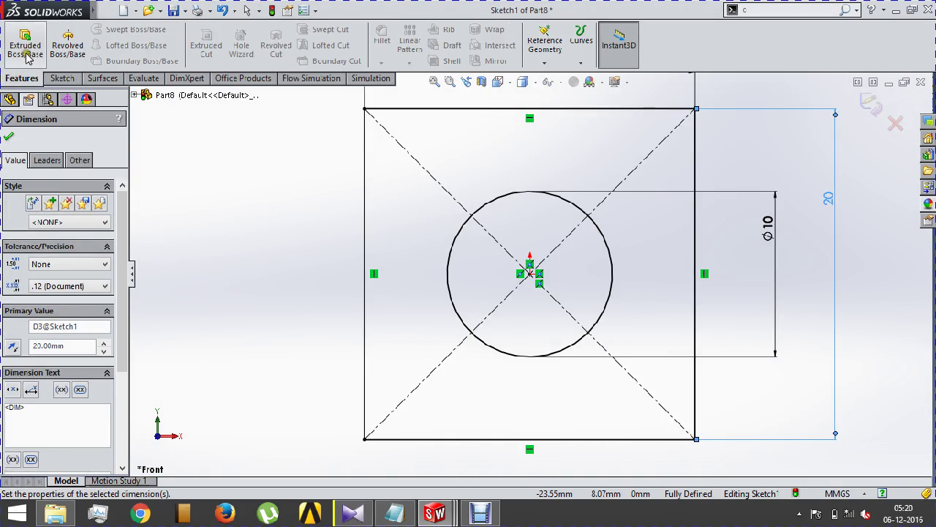
pyautogui.click(25, 44)
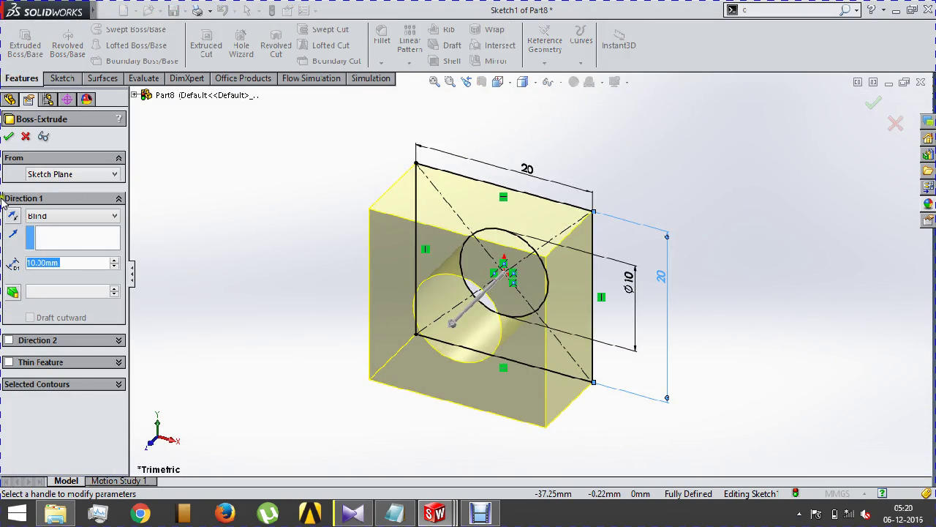
pyautogui.click(8, 137)
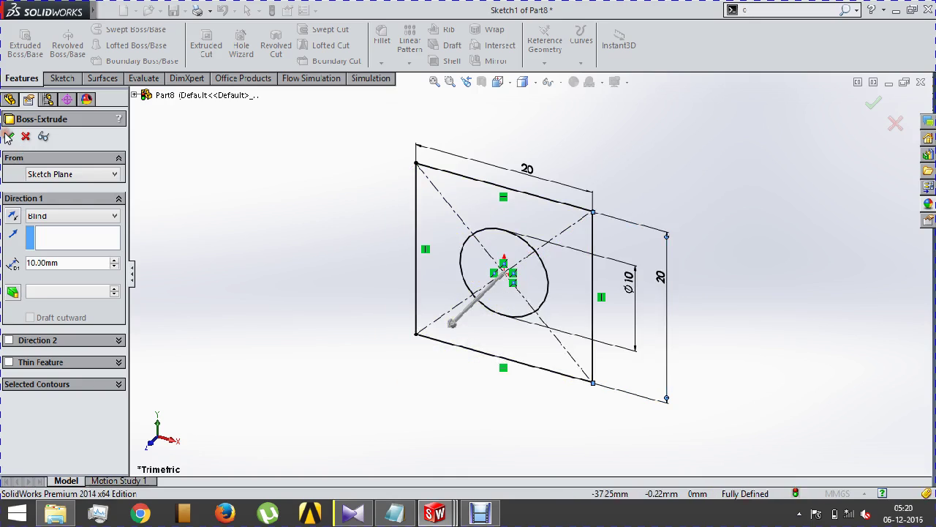
pyautogui.moveTo(296, 223)
pyautogui.mouseDown(button='middle')
pyautogui.moveTo(282, 212)
pyautogui.moveTo(271, 232)
pyautogui.mouseUp(button='middle')
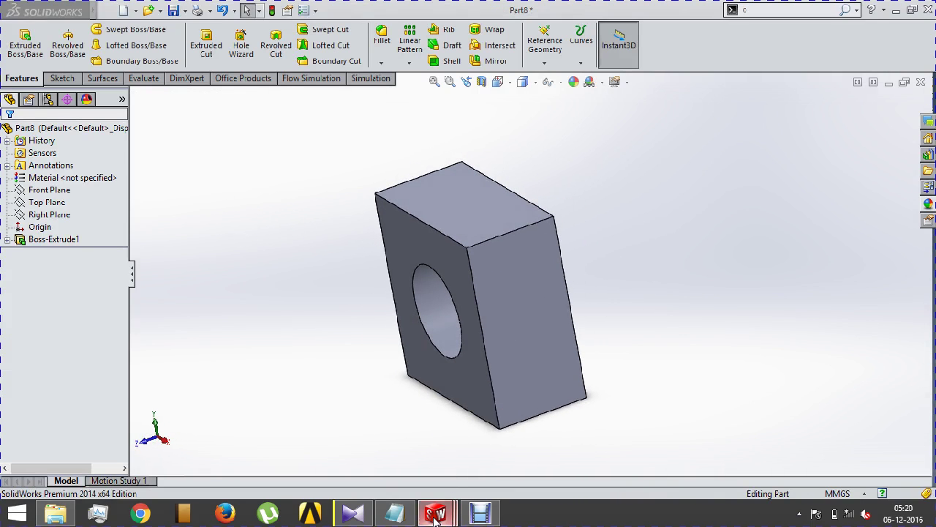
pyautogui.moveTo(435, 513)
pyautogui.click(589, 437)
pyautogui.moveTo(403, 308); pyautogui.dragTo(366, 293, button='middle')
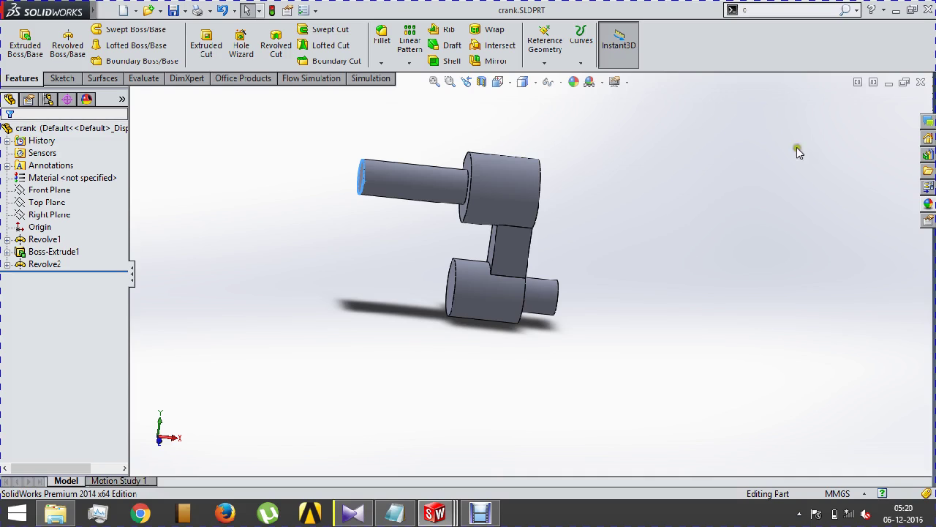
# Try a candy apple red painted appearance on the crank's upper cylinder face, then discard it.
pyautogui.click(928, 203)
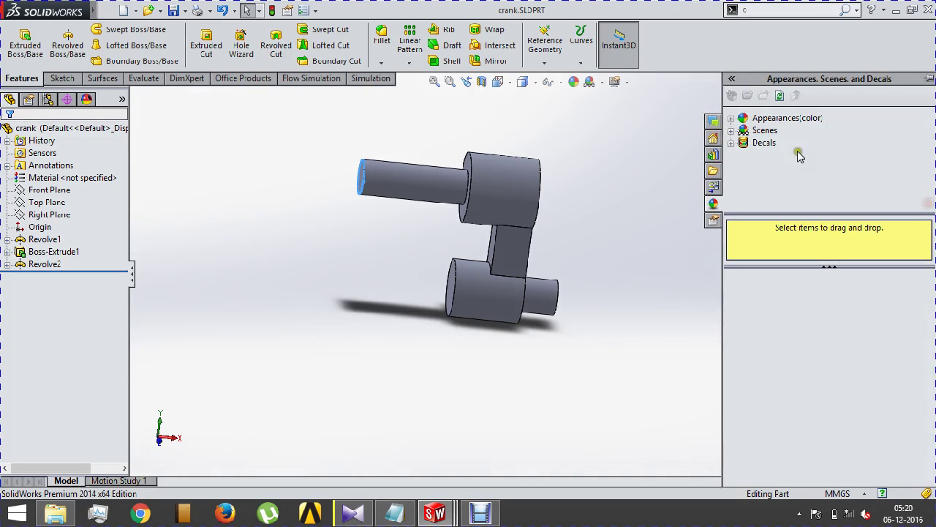
pyautogui.click(734, 122)
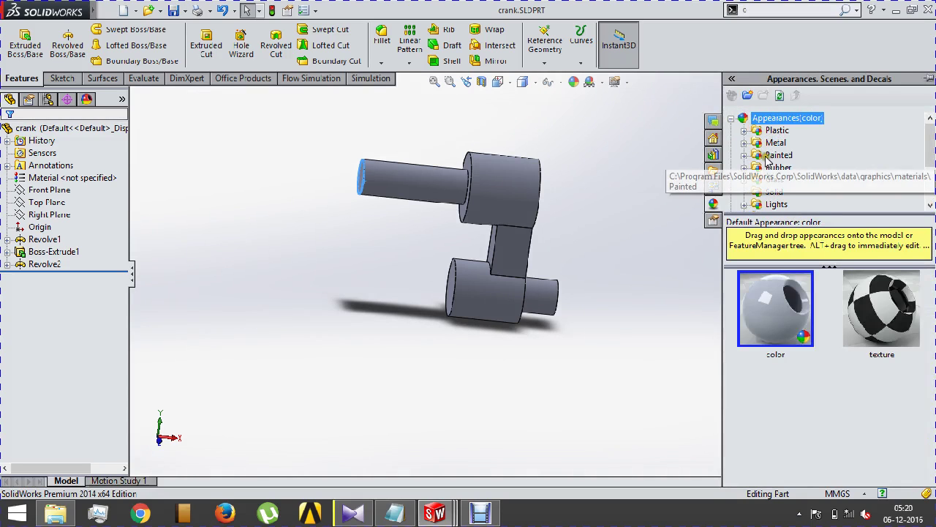
pyautogui.click(770, 156)
pyautogui.moveTo(777, 308); pyautogui.dragTo(516, 180)
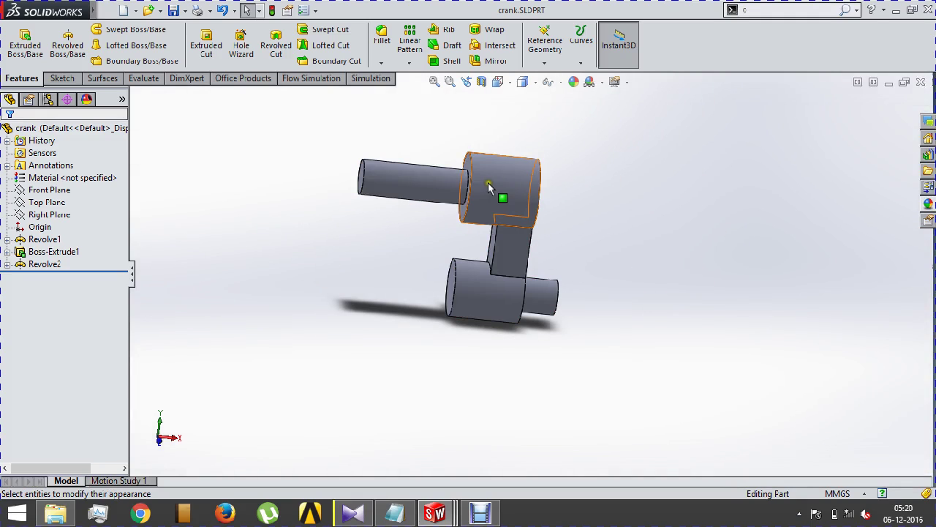
pyautogui.click(489, 184)
pyautogui.click(600, 127)
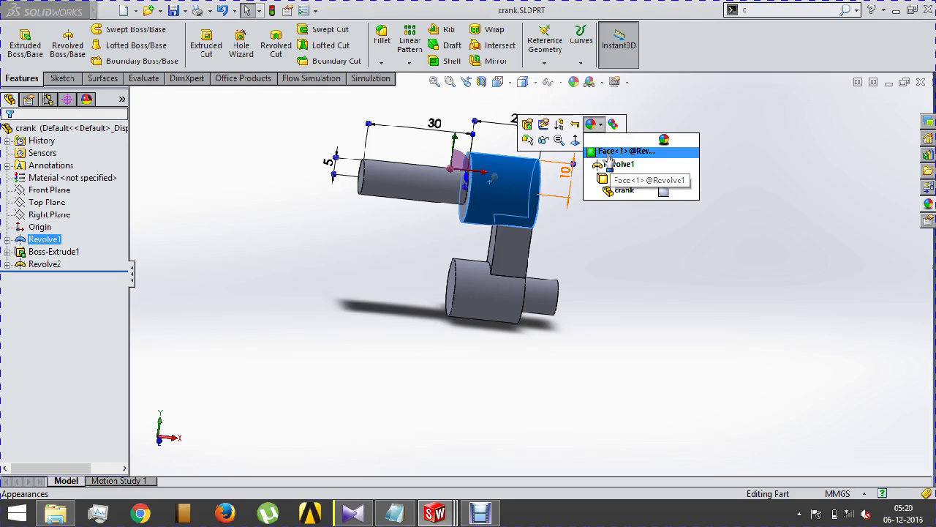
pyautogui.click(610, 155)
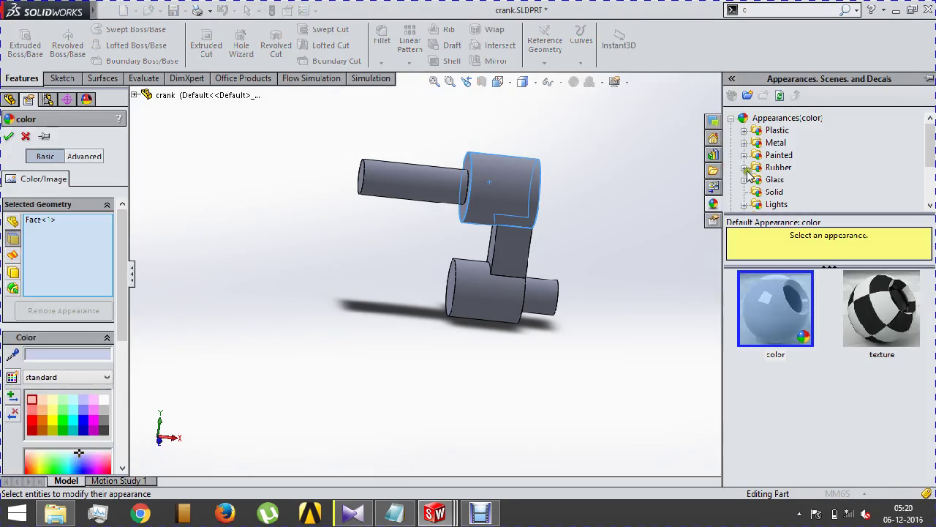
pyautogui.click(779, 156)
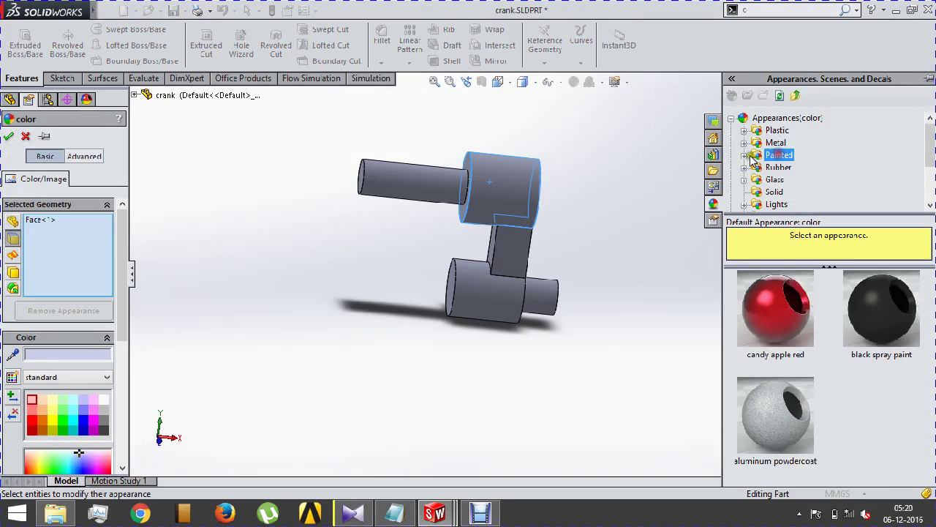
pyautogui.click(771, 318)
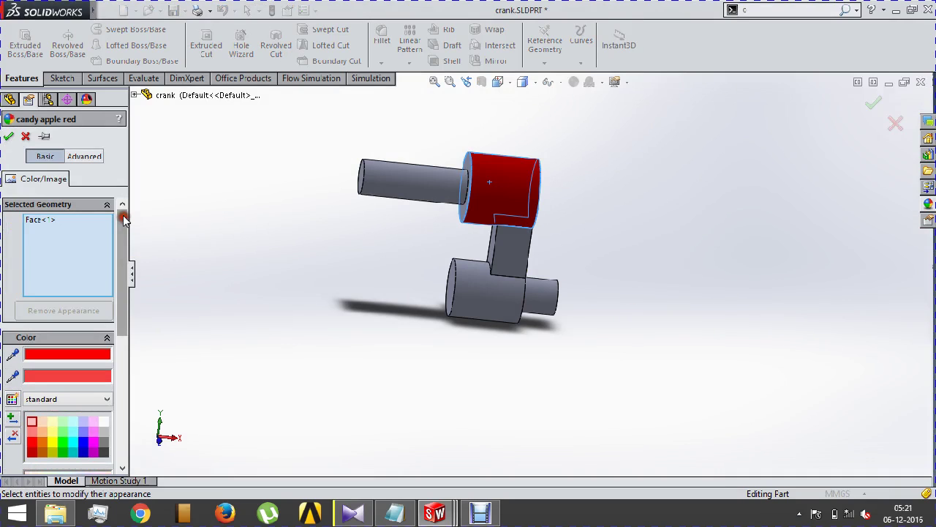
pyautogui.moveTo(121, 241); pyautogui.dragTo(117, 366)
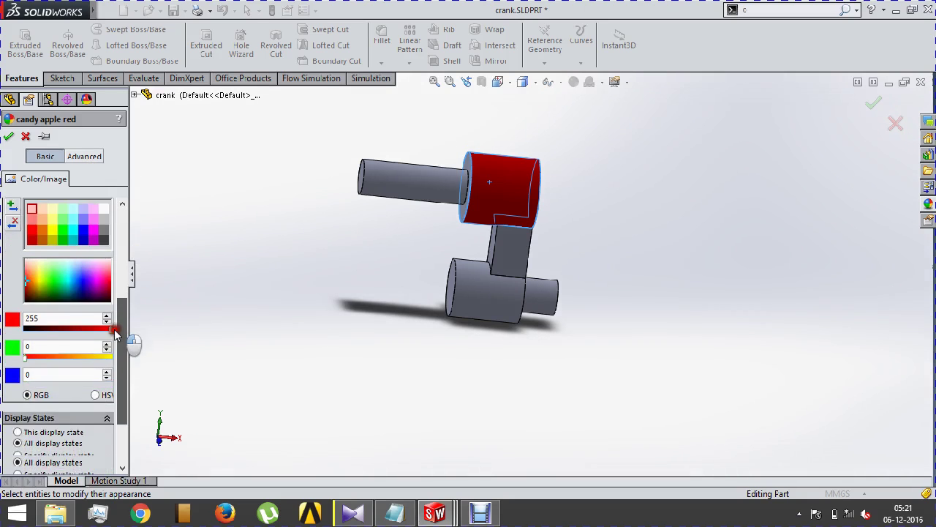
pyautogui.click(25, 136)
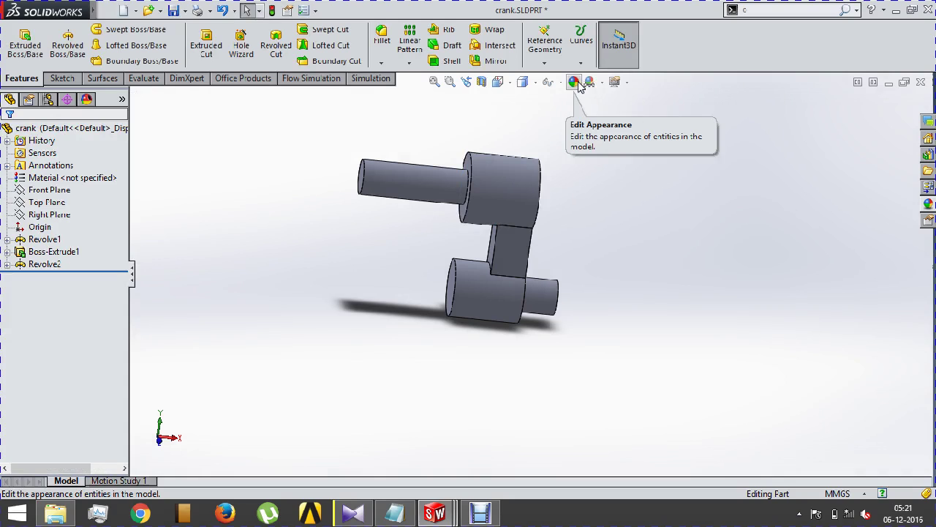
# Apply the black painted appearance to the whole crank body and confirm.
pyautogui.click(516, 199)
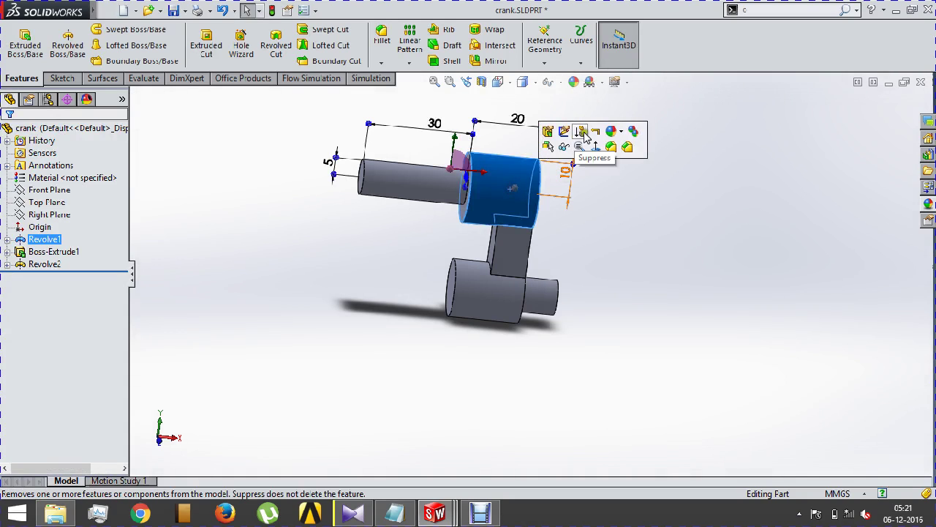
pyautogui.click(617, 136)
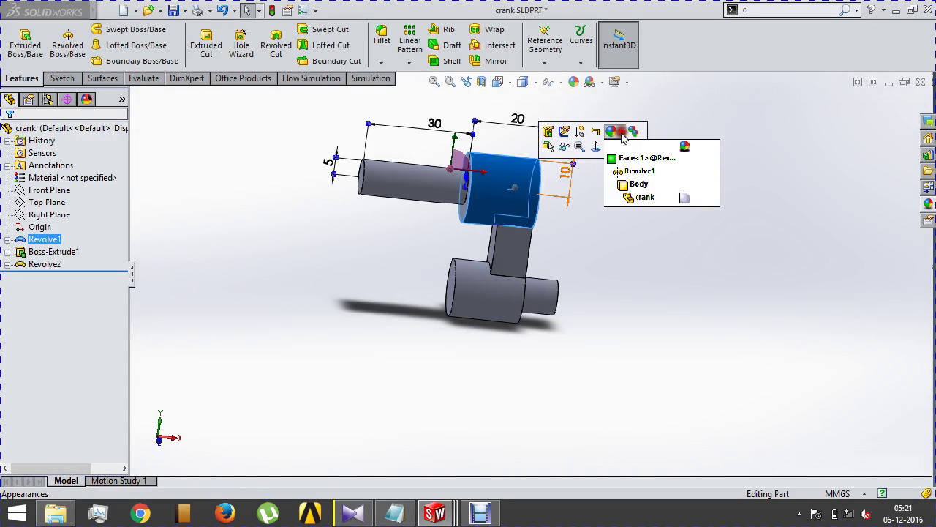
pyautogui.click(634, 188)
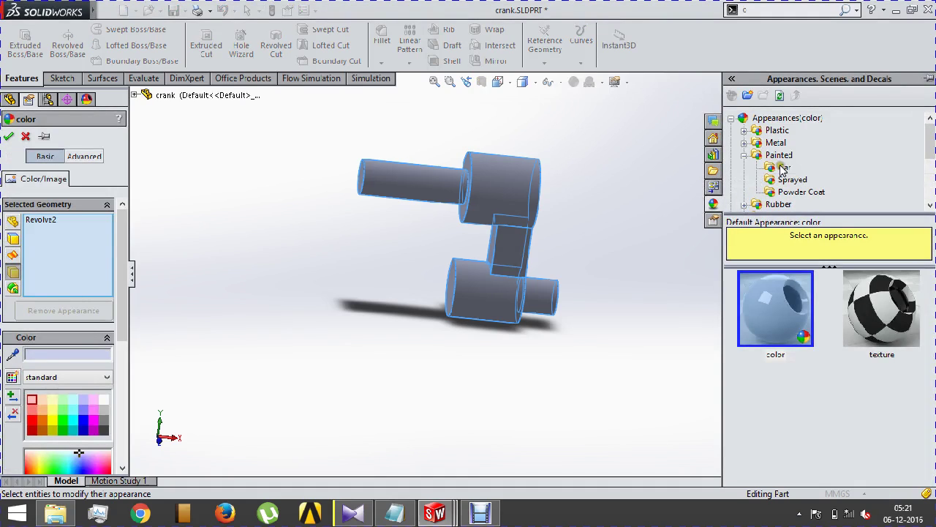
pyautogui.click(766, 293)
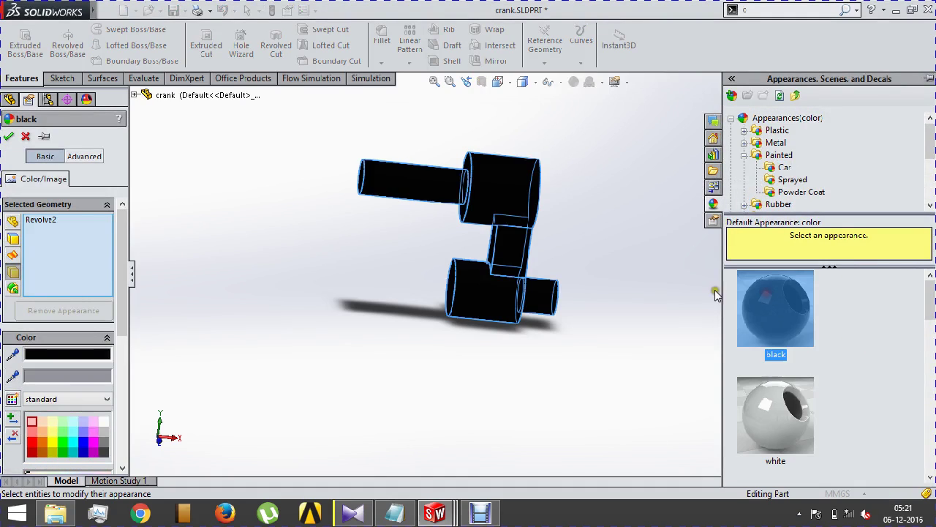
pyautogui.click(11, 136)
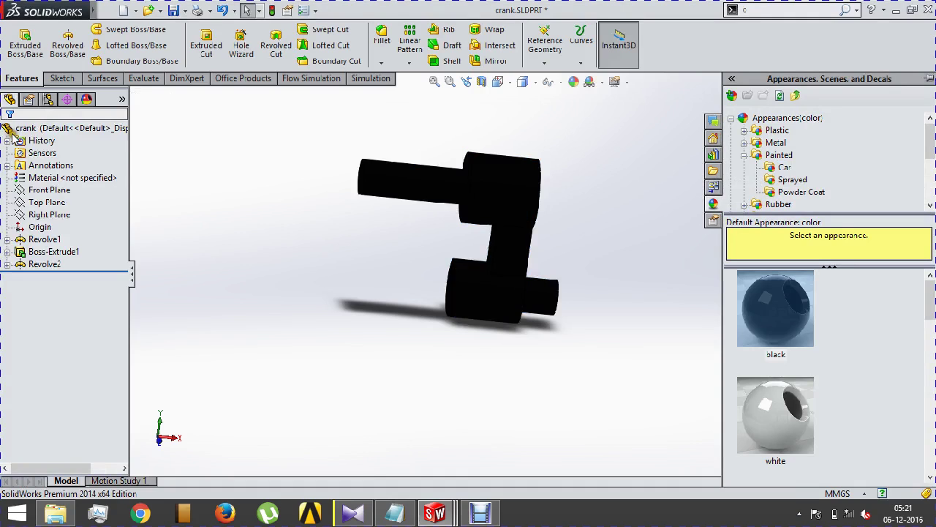
# Save the black crank as a copy named crank 2.SLDPRT.
pyautogui.click(185, 11)
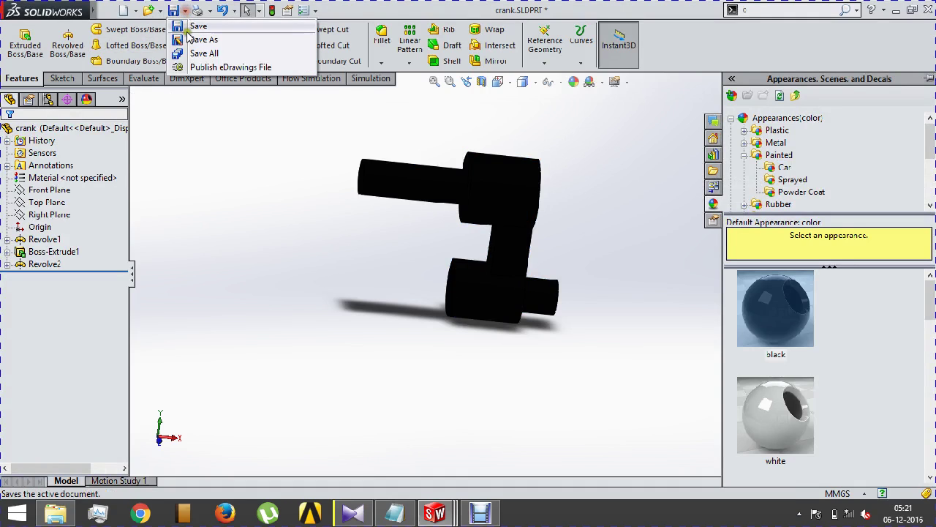
pyautogui.click(203, 38)
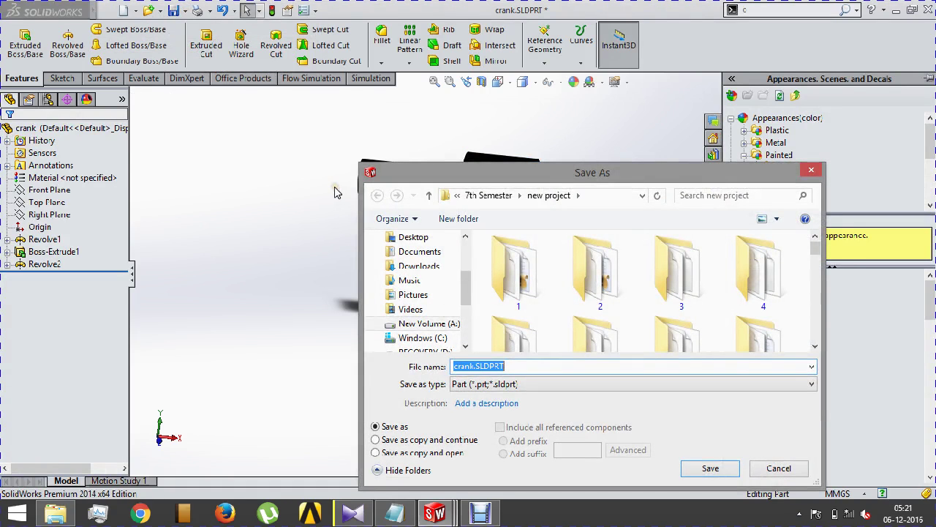
pyautogui.write('crank')
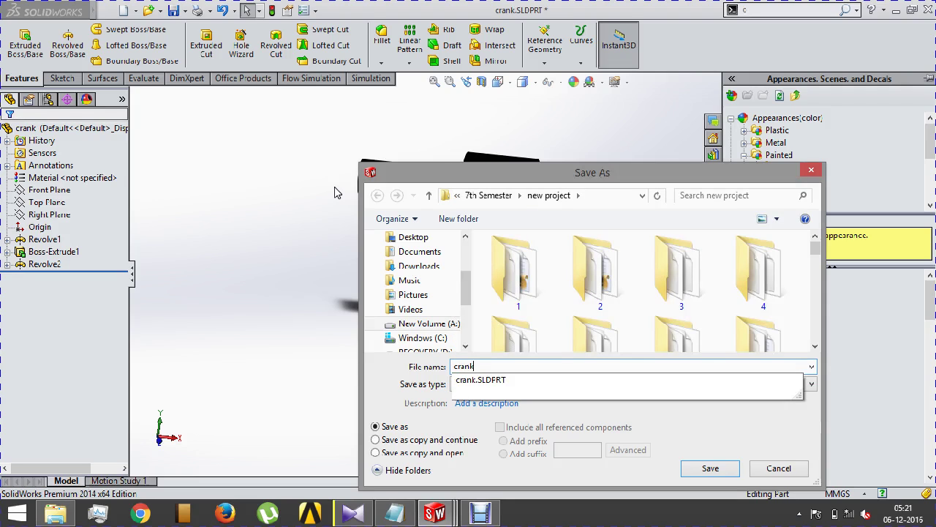
pyautogui.write('2')
pyautogui.press('Return')
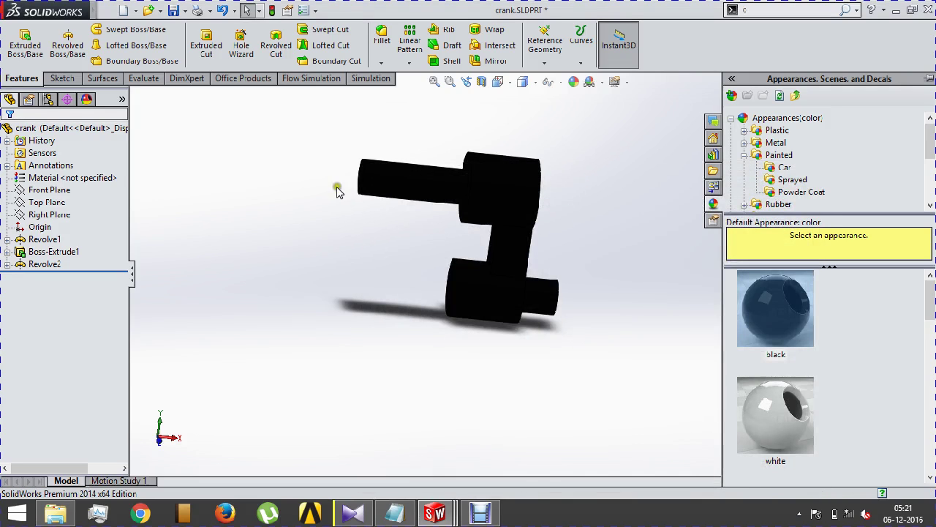
pyautogui.moveTo(385, 272); pyautogui.dragTo(405, 248, button='middle')
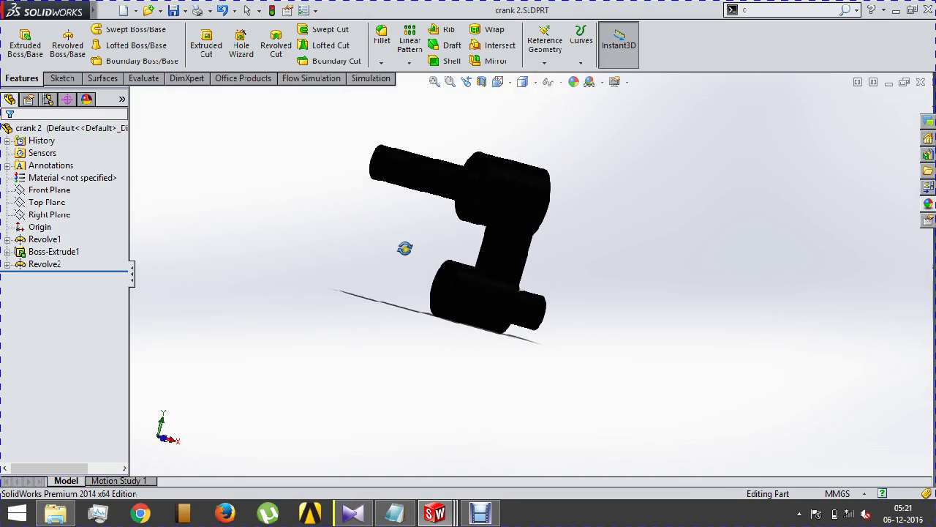
# Create a new assembly document, Assem2.
pyautogui.click(136, 15)
pyautogui.click(144, 16)
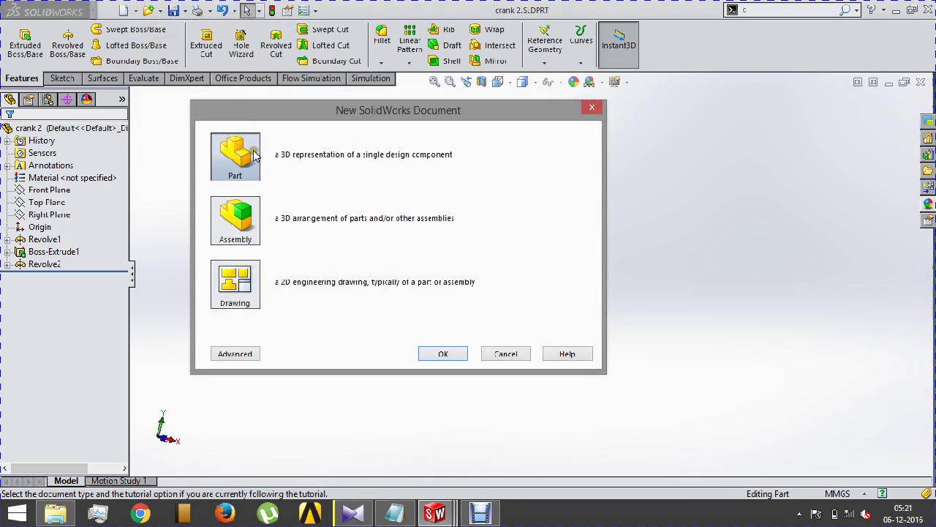
pyautogui.click(261, 225)
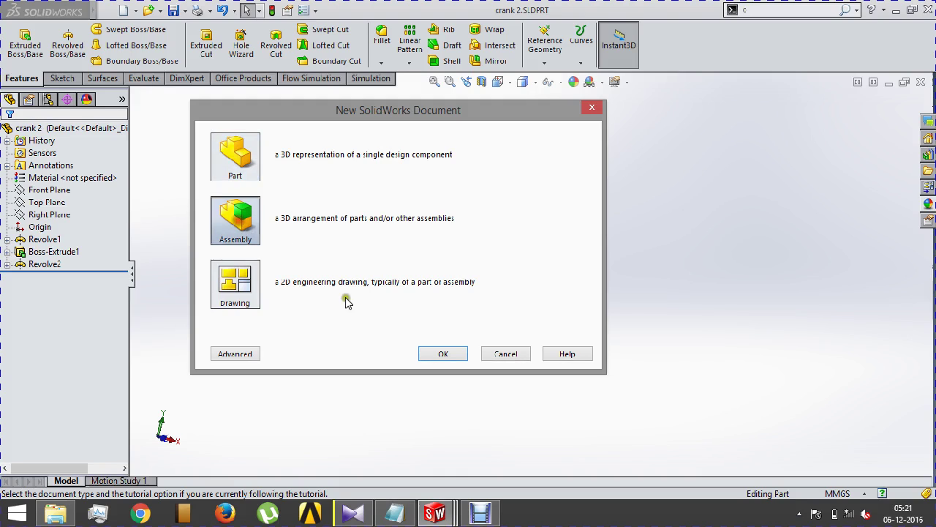
pyautogui.click(443, 343)
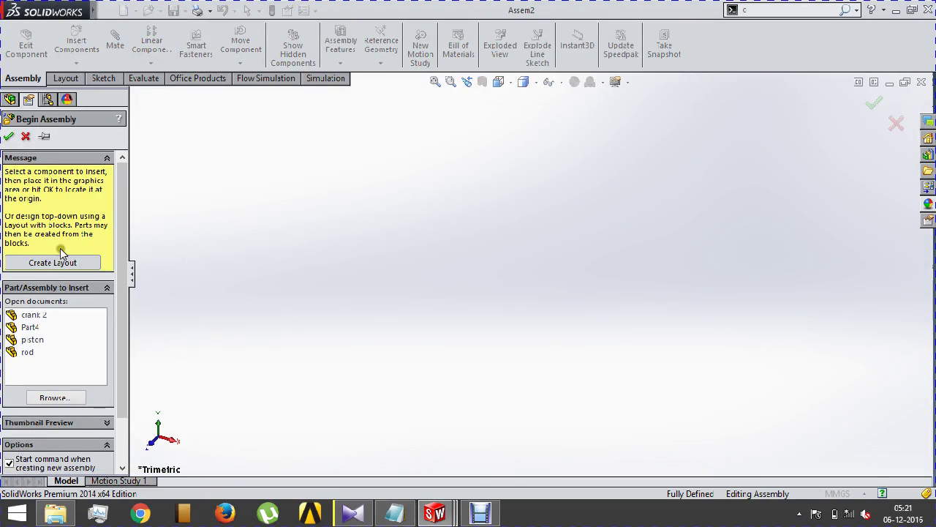
# Insert crank 2, Part4, piston and rod, placing each around the graphics area.
pyautogui.click(33, 315)
pyautogui.keyDown('ctrl'); pyautogui.click(32, 327); pyautogui.keyUp('ctrl')
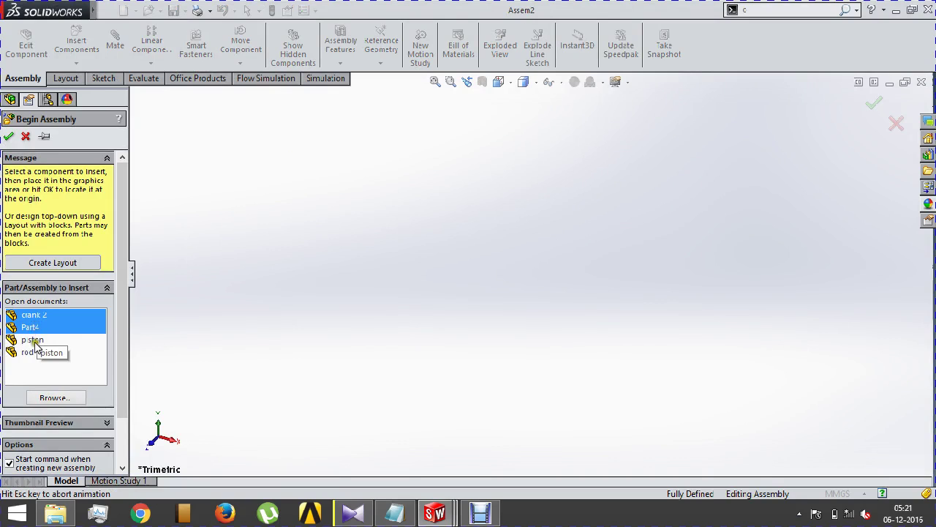
pyautogui.keyDown('ctrl'); pyautogui.click(32, 339); pyautogui.keyUp('ctrl')
pyautogui.keyDown('ctrl'); pyautogui.click(32, 352); pyautogui.keyUp('ctrl')
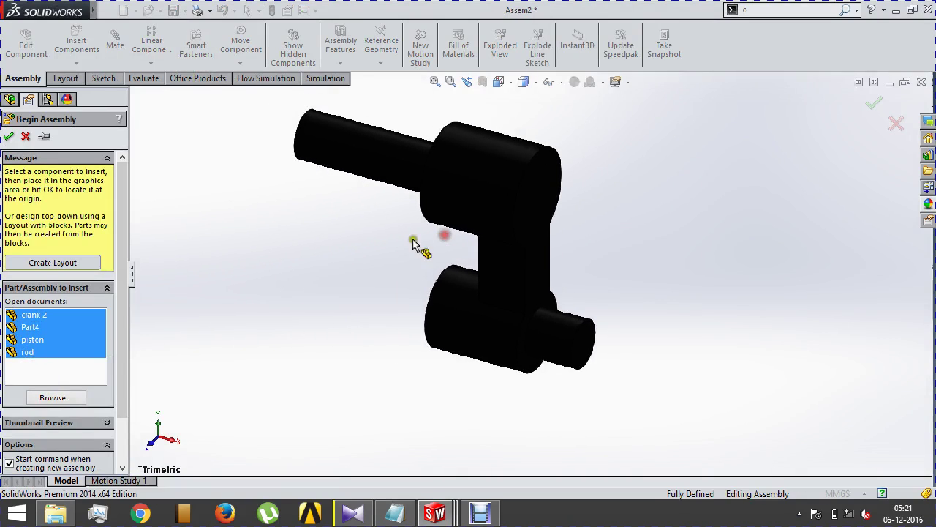
pyautogui.click(382, 245)
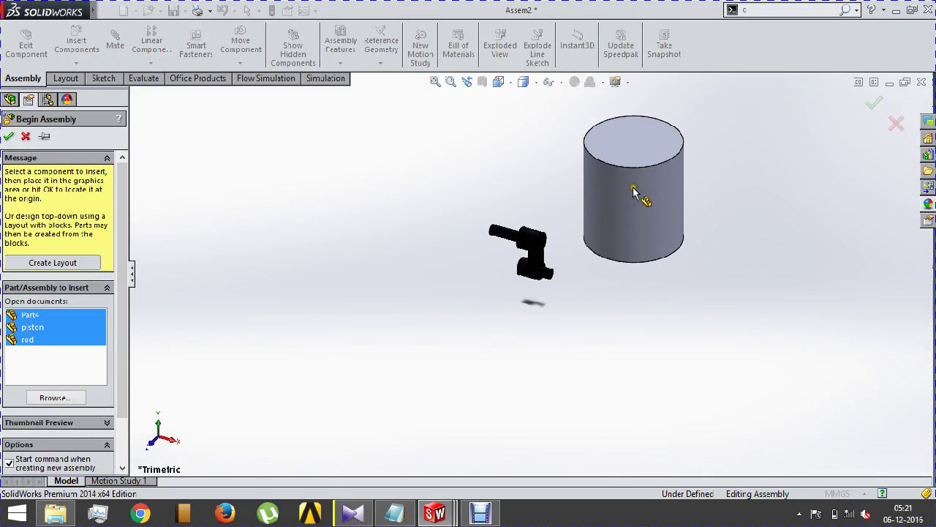
pyautogui.click(633, 183)
pyautogui.click(429, 252)
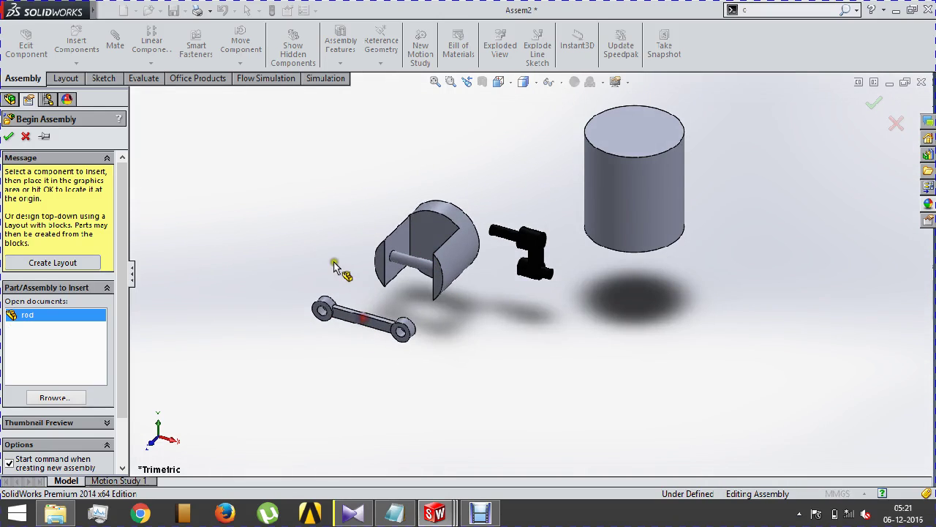
pyautogui.click(333, 265)
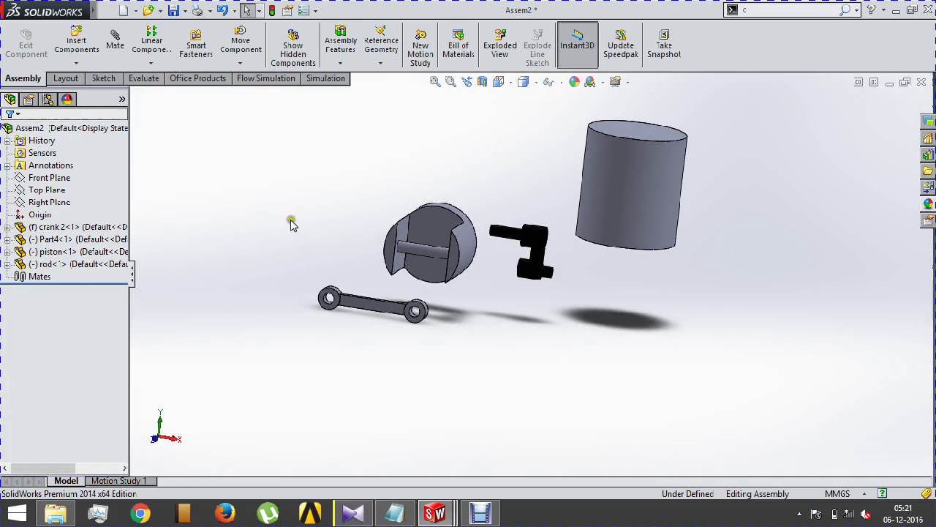
# Insert the original crank.SLDPRT, found by searching 'crank', and place it below the other parts.
pyautogui.click(77, 45)
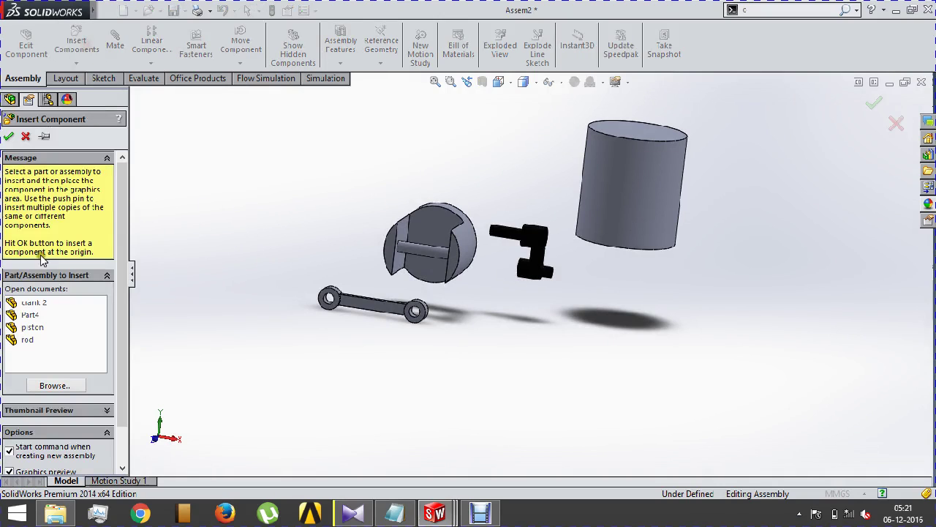
pyautogui.click(51, 386)
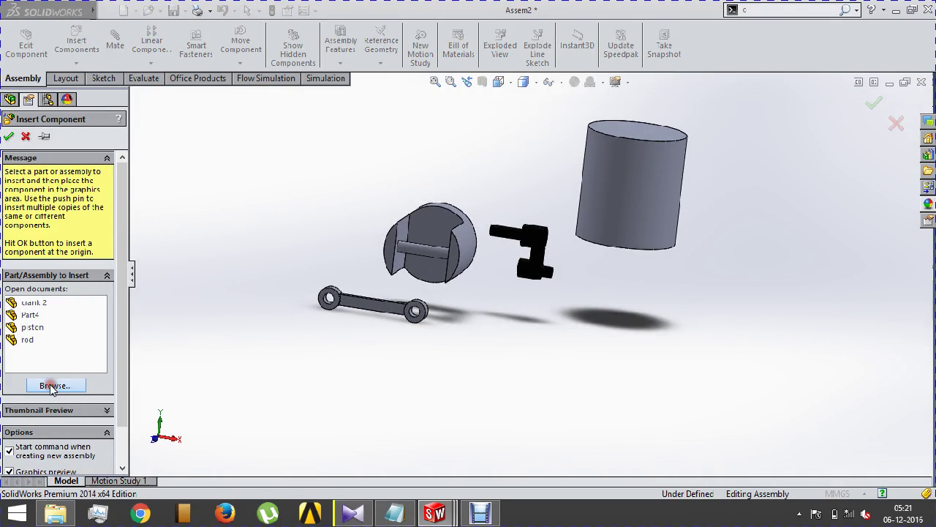
pyautogui.click(431, 246)
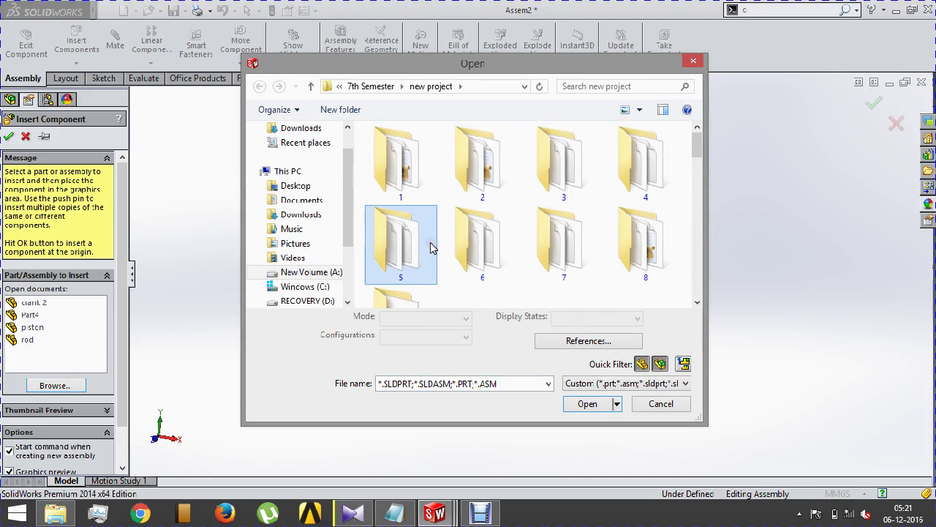
pyautogui.doubleClick(431, 247)
pyautogui.click(402, 233)
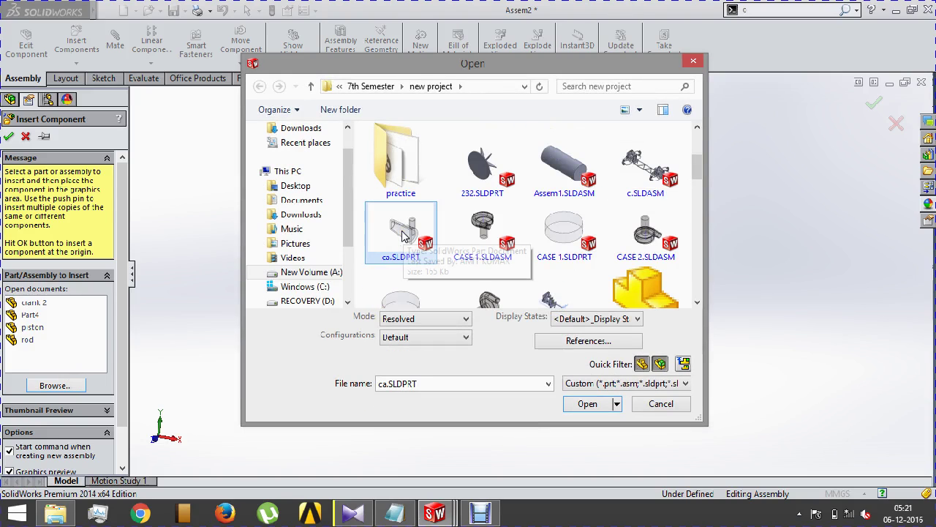
pyautogui.click(600, 85)
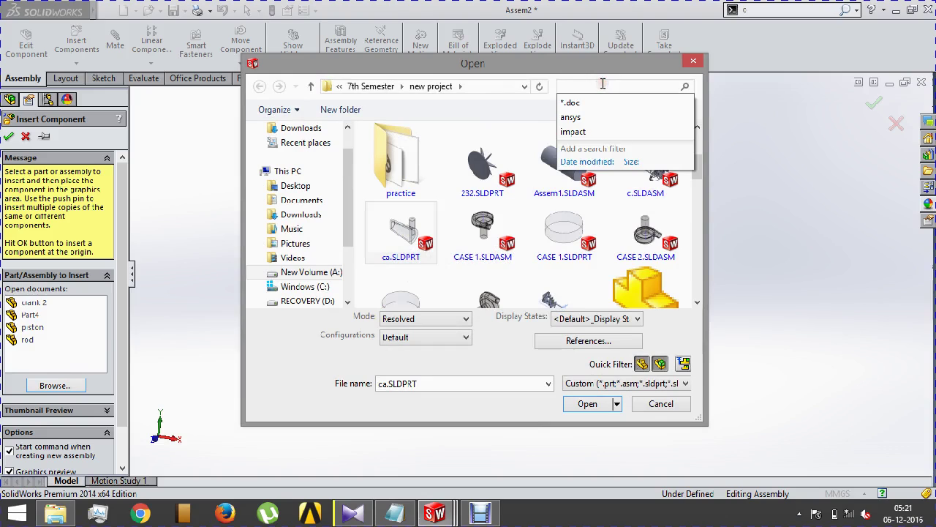
pyautogui.write('crank')
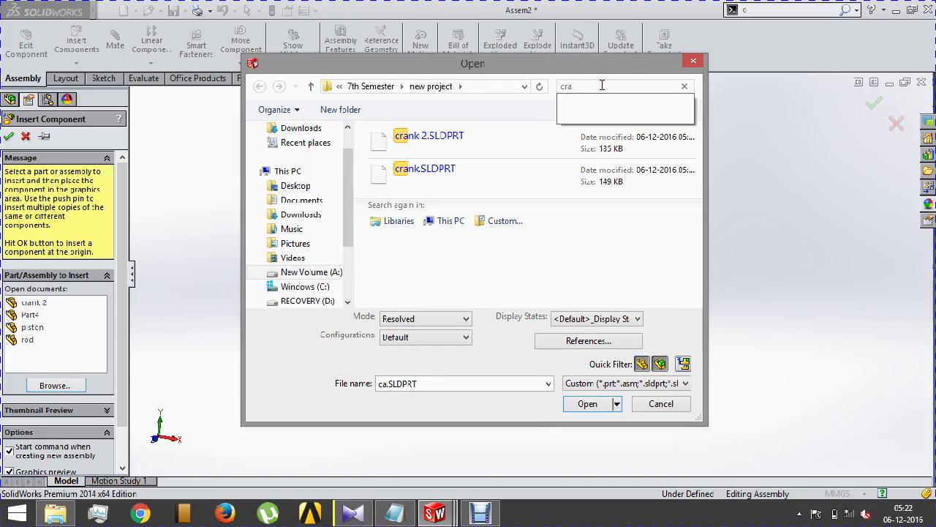
pyautogui.click(450, 183)
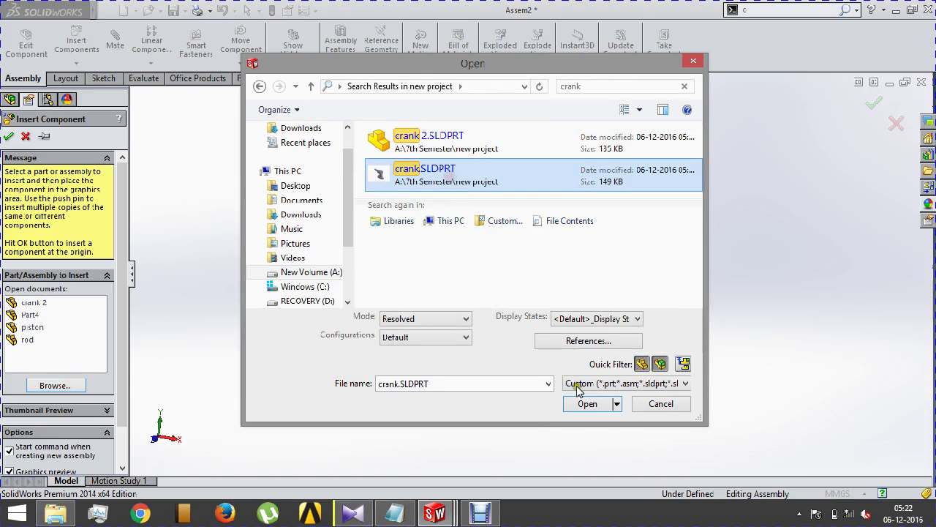
pyautogui.click(588, 404)
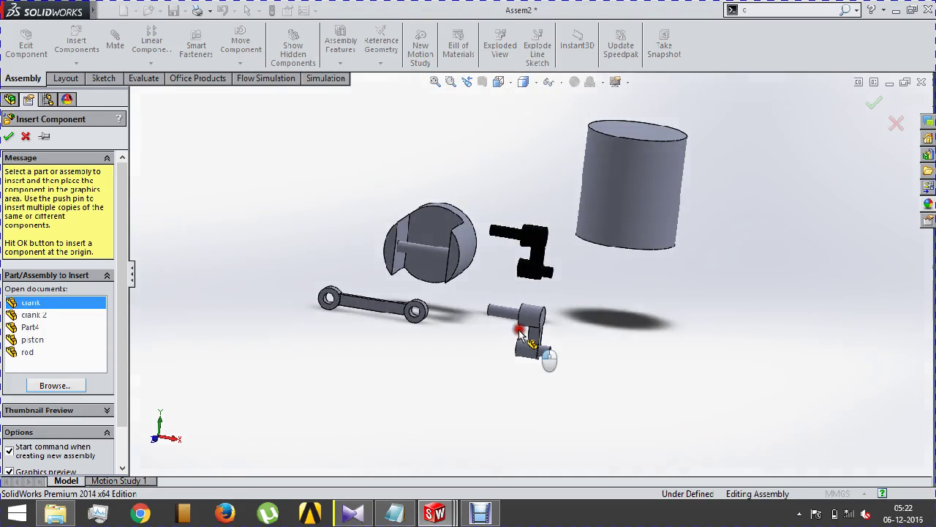
pyautogui.click(551, 360)
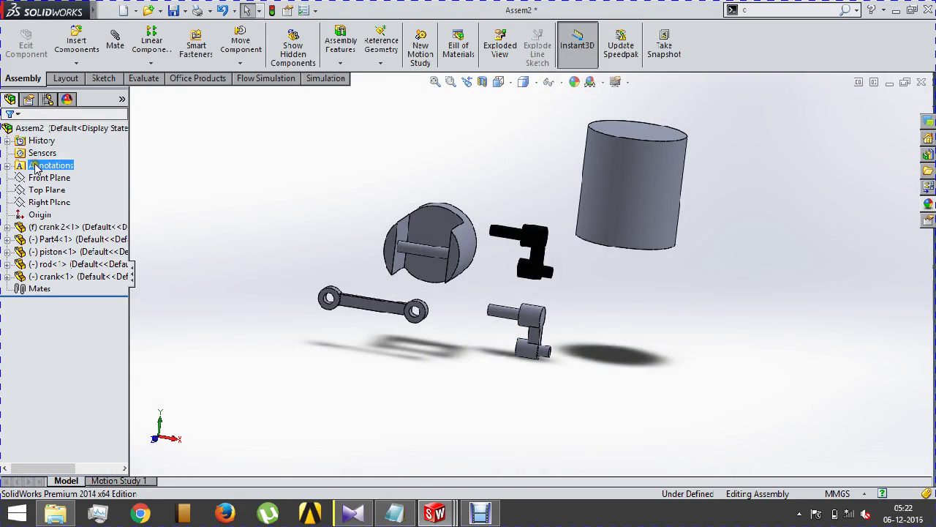
# Select the Top Plane and turn on View Temporary Axes for the components.
pyautogui.click(51, 178)
pyautogui.click(54, 191)
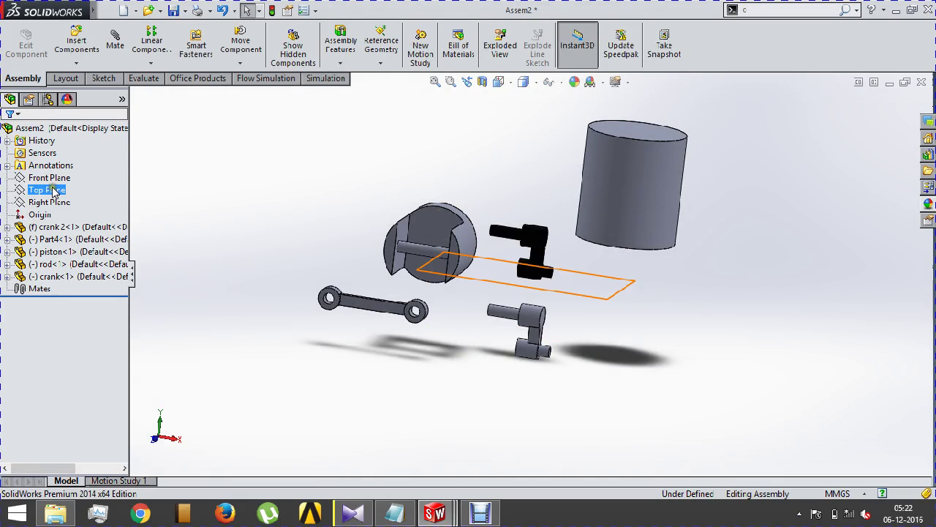
pyautogui.click(560, 81)
pyautogui.click(567, 115)
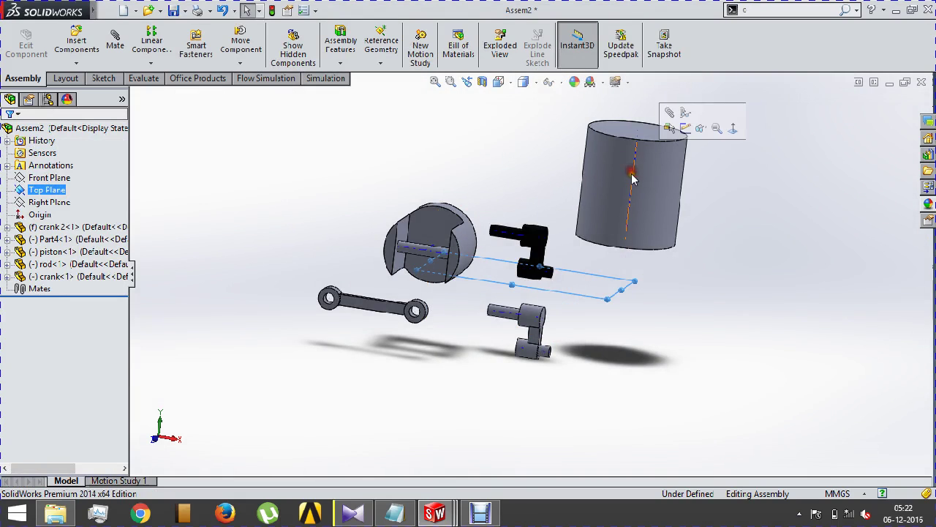
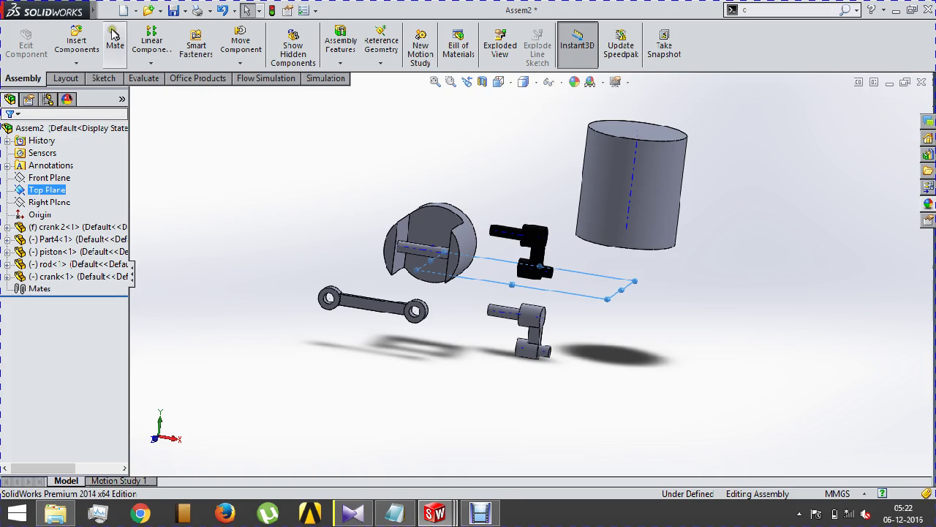
# Make Part4's axis coincident with both the Top Plane and the Right Plane.
pyautogui.click(629, 202)
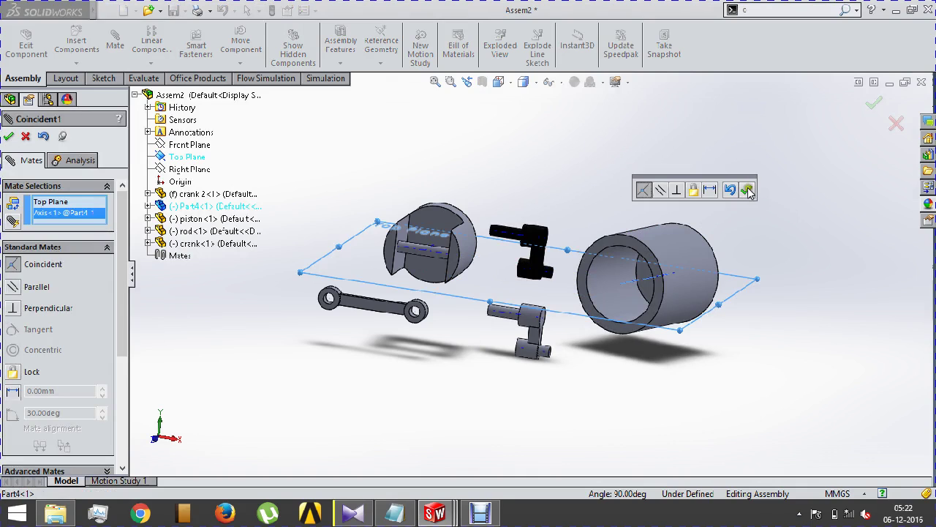
pyautogui.click(747, 190)
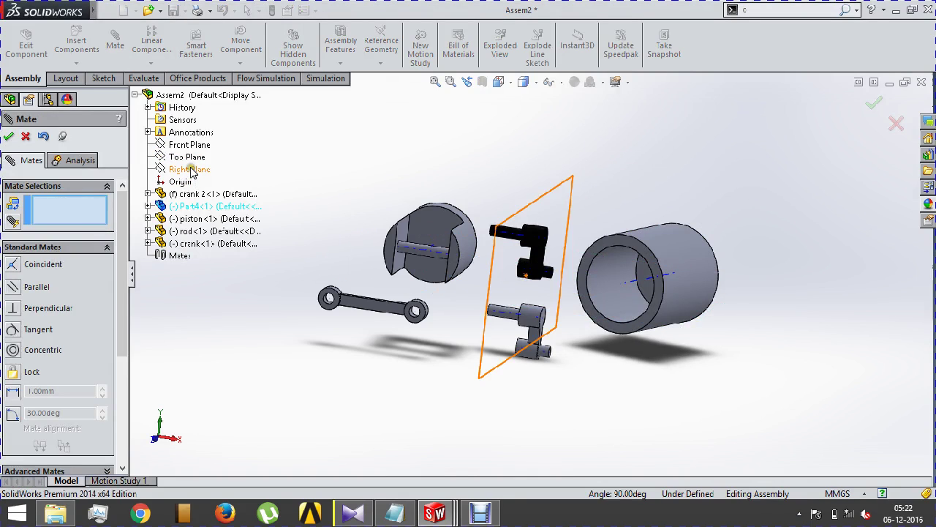
pyautogui.click(191, 171)
pyautogui.click(635, 282)
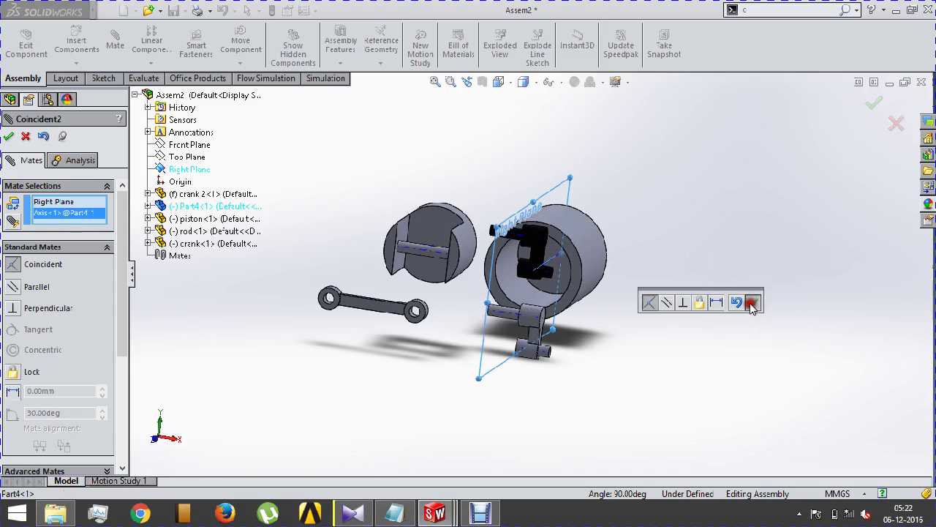
pyautogui.click(752, 306)
pyautogui.moveTo(710, 298); pyautogui.dragTo(687, 312, button='middle')
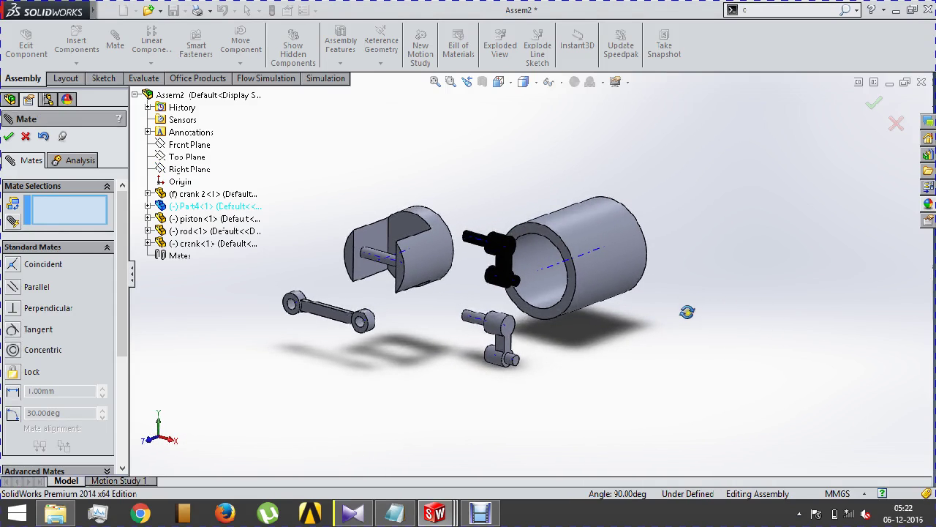
# Make the cylinder's end face coincident with the Front Plane.
pyautogui.click(183, 146)
pyautogui.moveTo(388, 249); pyautogui.dragTo(407, 252, button='middle')
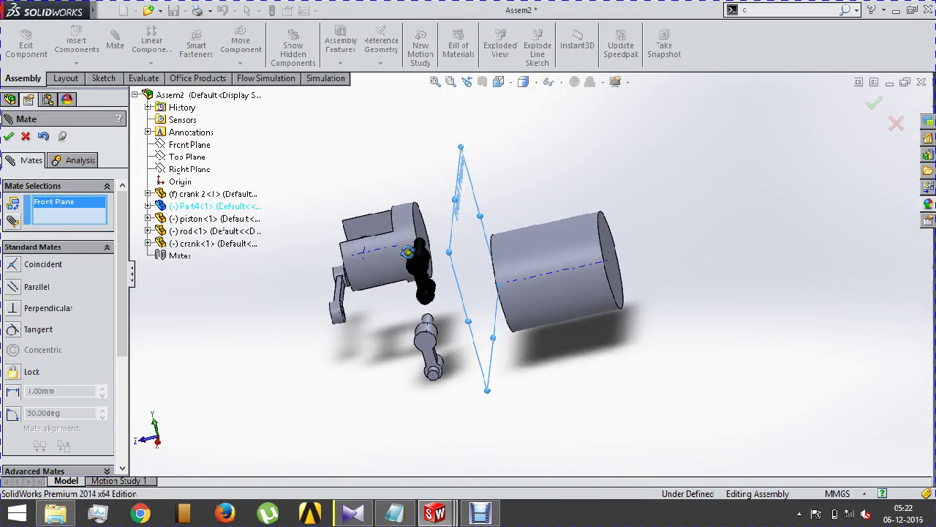
pyautogui.click(606, 245)
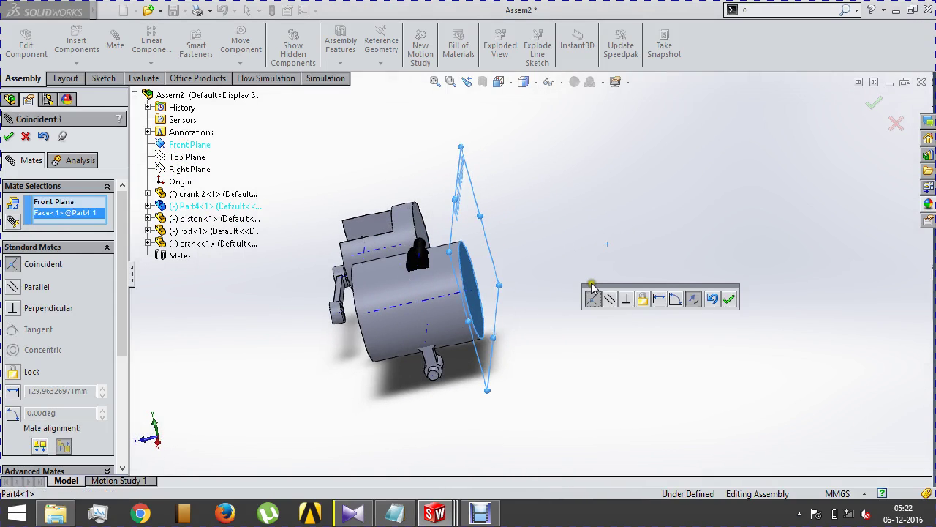
pyautogui.click(727, 300)
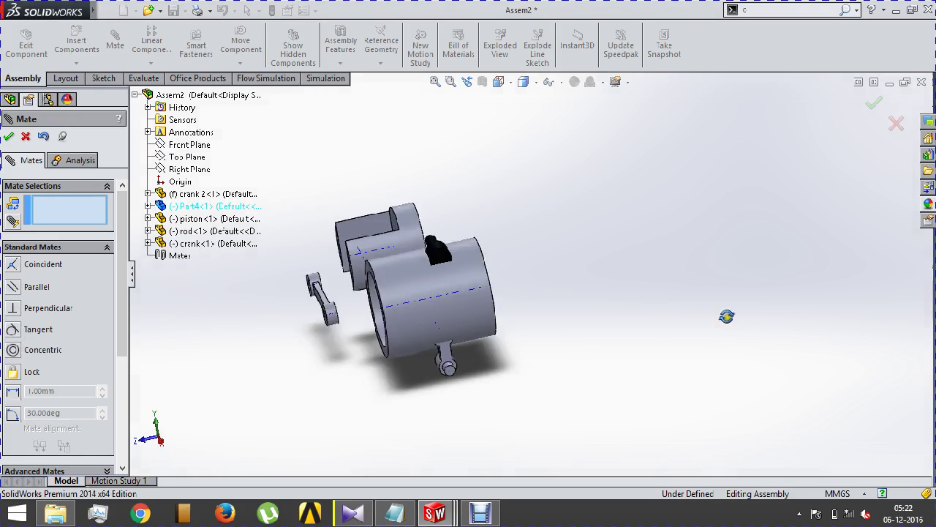
# Mate the piston concentric with the cylinder bore.
pyautogui.click(393, 241)
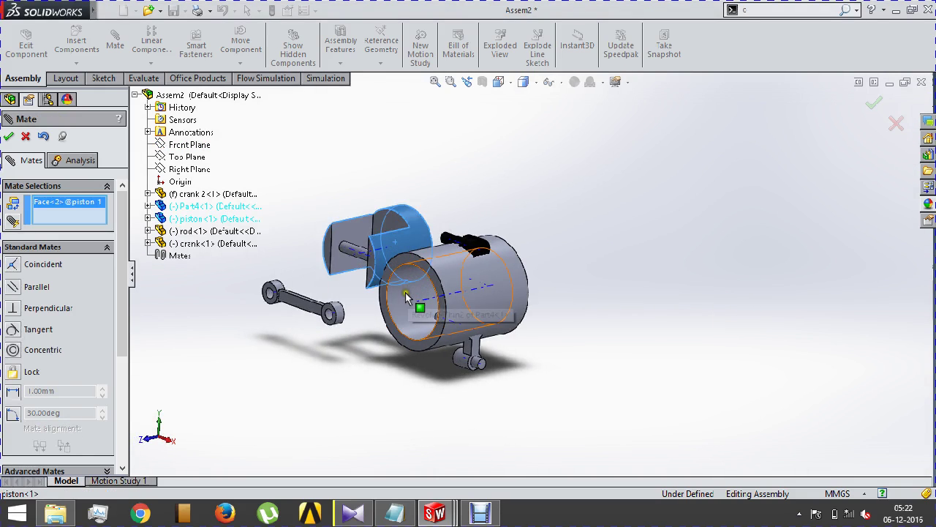
pyautogui.click(401, 295)
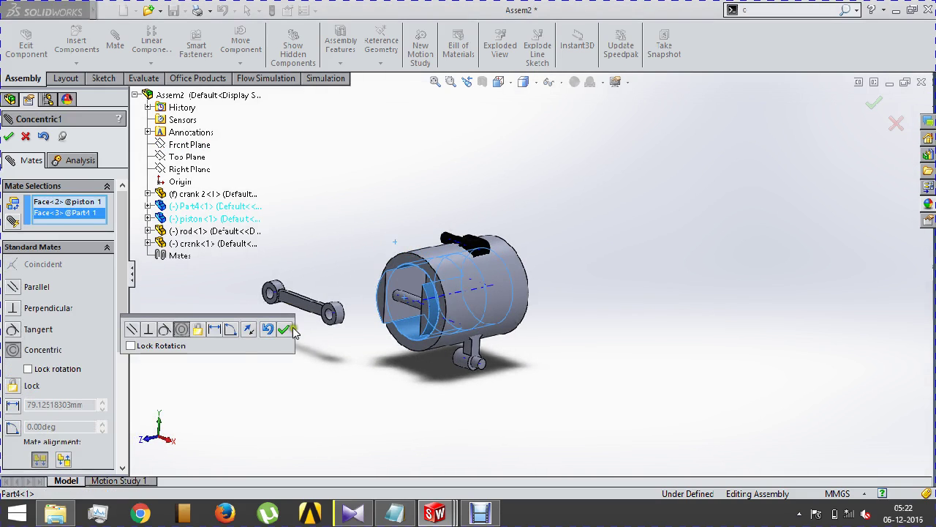
pyautogui.click(283, 329)
# Make the rod's hole concentric with the piston pin, using flipped alignment.
pyautogui.scroll(-2, 382, 321)
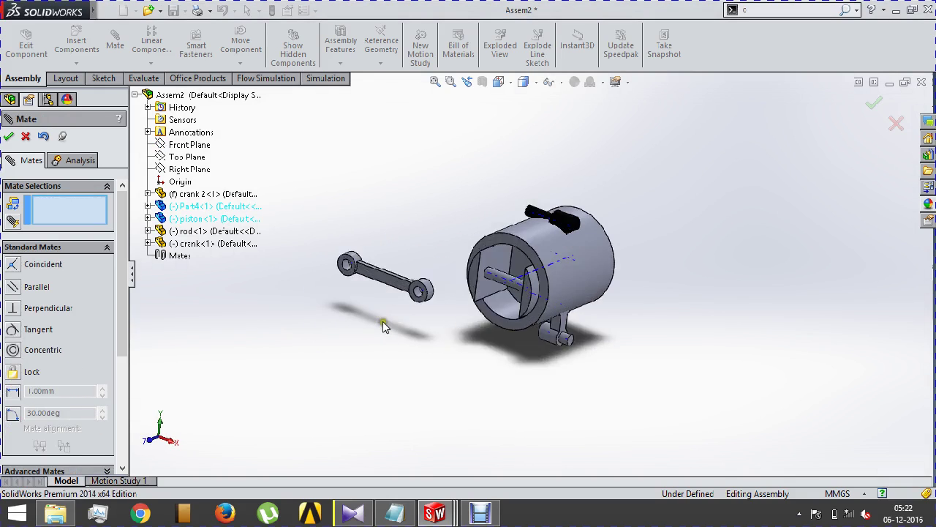
pyautogui.scroll(-3, 436, 287)
pyautogui.click(479, 257)
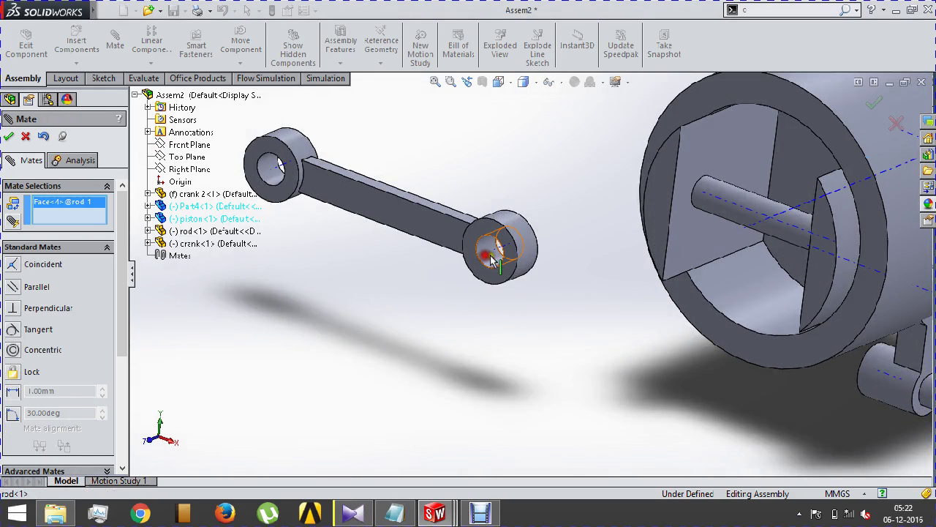
pyautogui.click(726, 189)
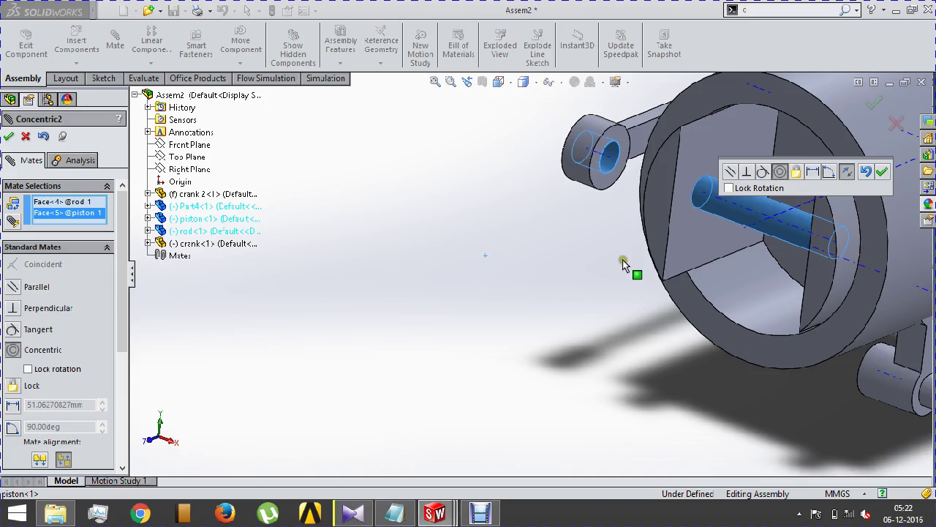
pyautogui.click(844, 170)
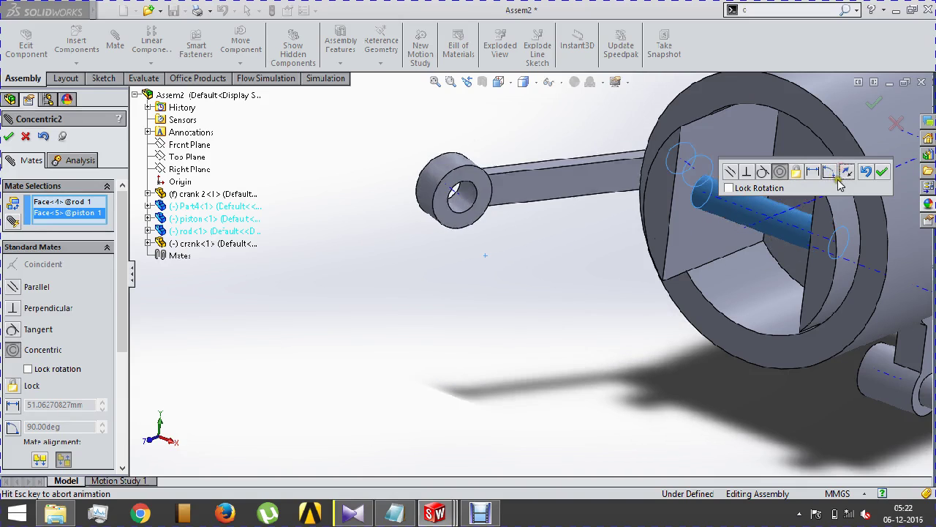
pyautogui.click(883, 172)
# Add a coincident mate between the rod's side face and the piston face, then close mating.
pyautogui.moveTo(596, 175)
pyautogui.mouseDown(button='middle')
pyautogui.moveTo(545, 126)
pyautogui.moveTo(457, 111)
pyautogui.mouseUp(button='middle')
pyautogui.click(539, 123)
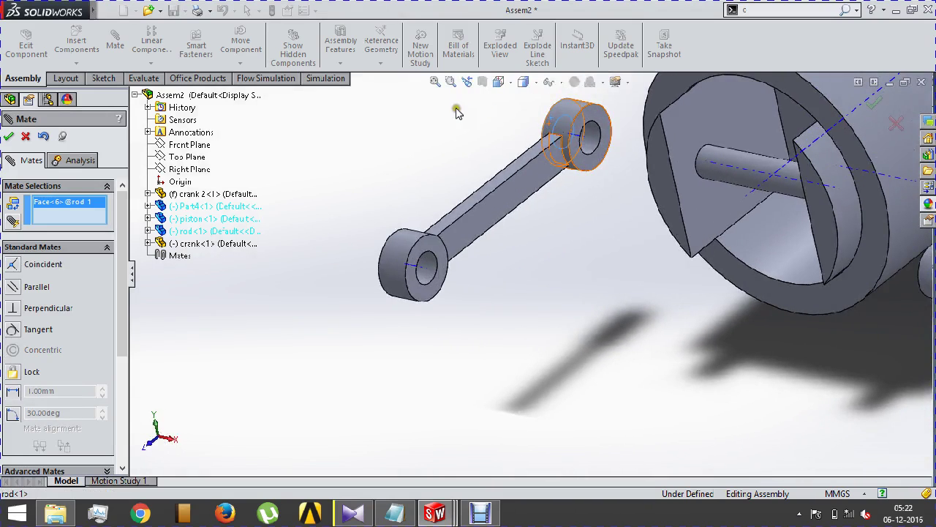
pyautogui.click(700, 189)
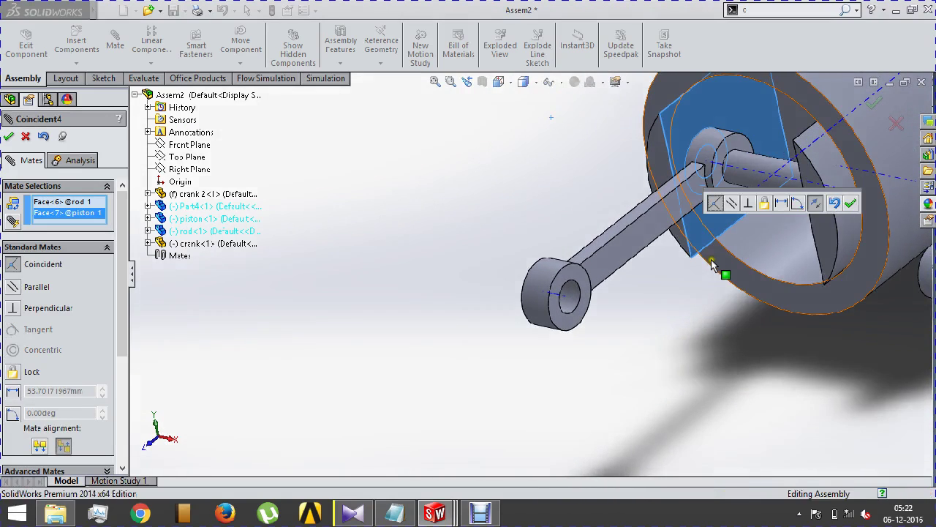
pyautogui.moveTo(710, 241)
pyautogui.mouseDown(button='middle')
pyautogui.moveTo(728, 260)
pyautogui.moveTo(776, 241)
pyautogui.mouseUp(button='middle')
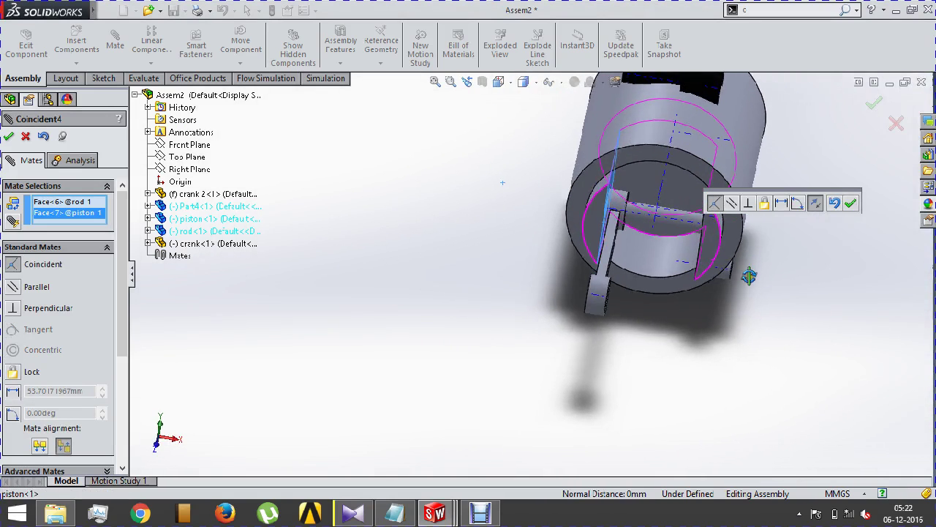
pyautogui.click(852, 204)
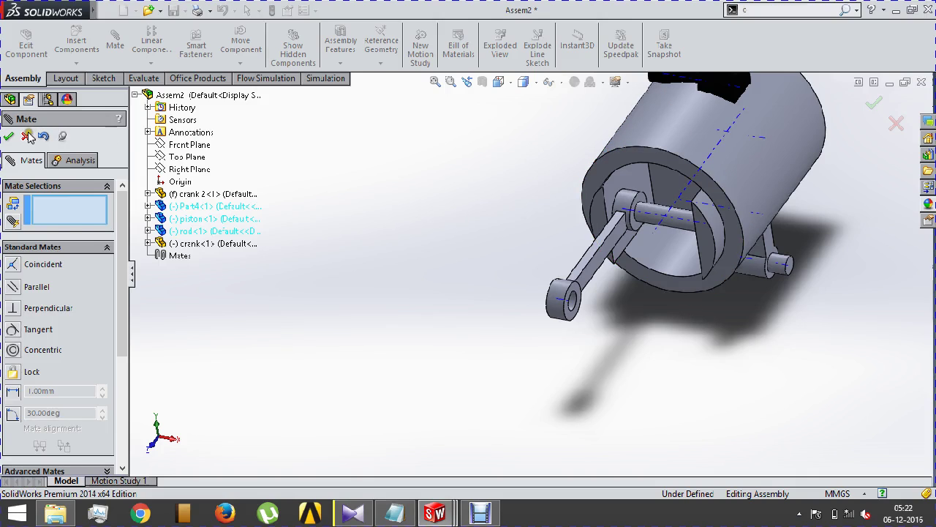
pyautogui.click(27, 136)
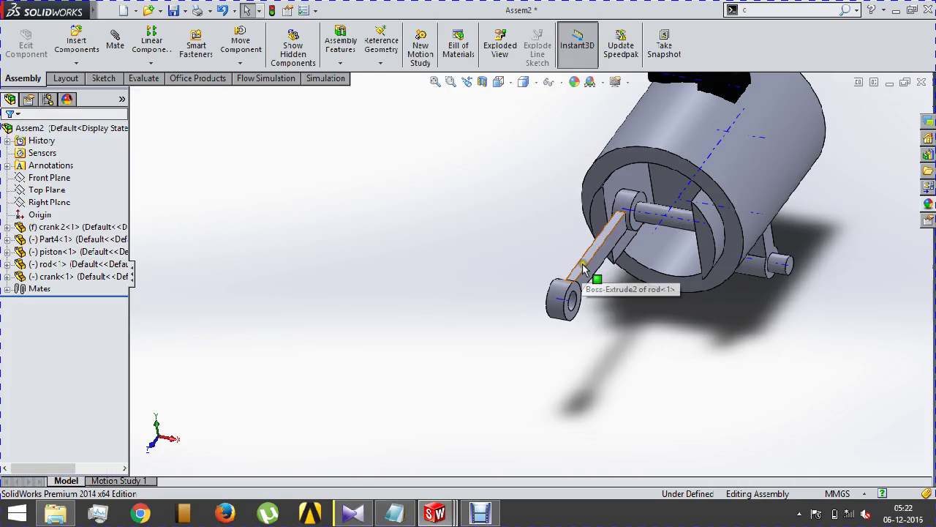
# Ctrl-drag a rod<2> copy and make its hole concentric with the piston pin.
pyautogui.moveTo(582, 263)
pyautogui.mouseDown()
pyautogui.moveTo(588, 277)
pyautogui.moveTo(422, 177)
pyautogui.mouseUp()
pyautogui.click(423, 178)
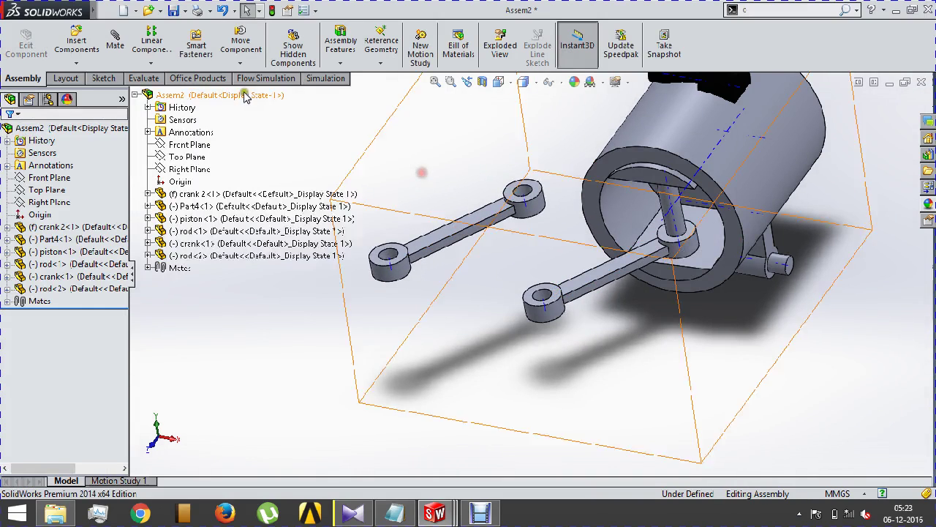
pyautogui.click(114, 37)
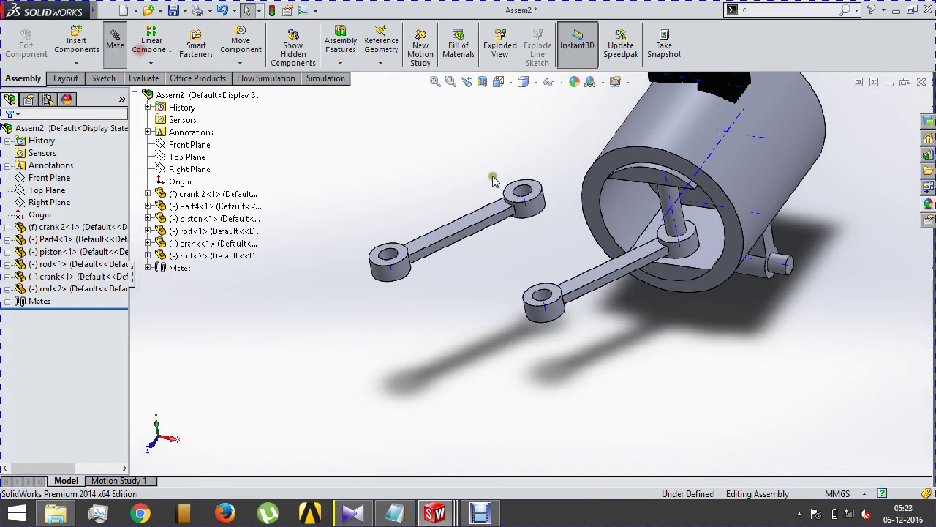
pyautogui.scroll(-3, 512, 194)
pyautogui.scroll(-3, 512, 205)
pyautogui.click(514, 212)
pyautogui.scroll(2, 527, 242)
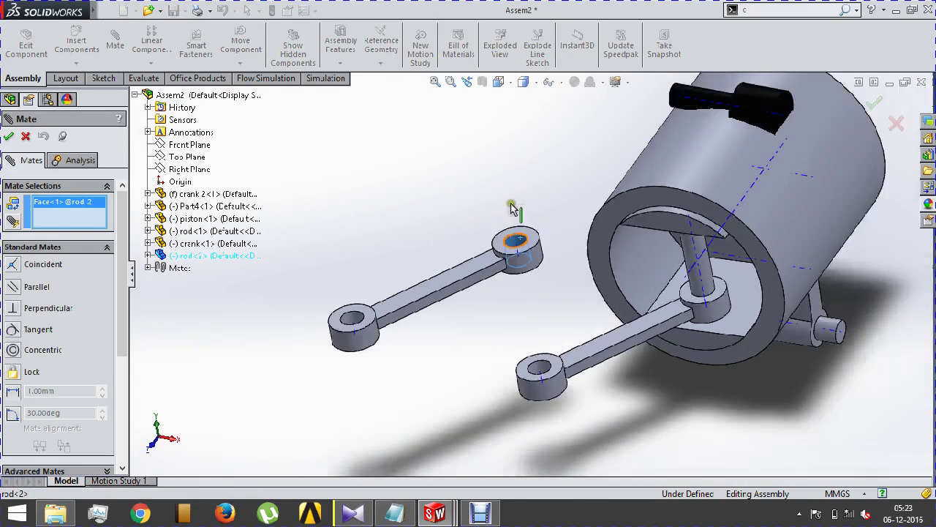
pyautogui.scroll(2, 585, 249)
pyautogui.click(672, 252)
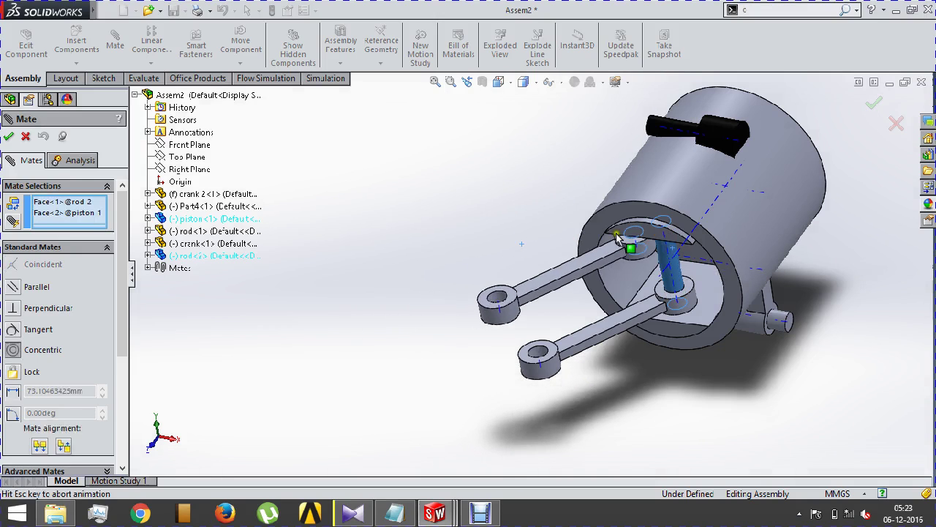
pyautogui.click(642, 172)
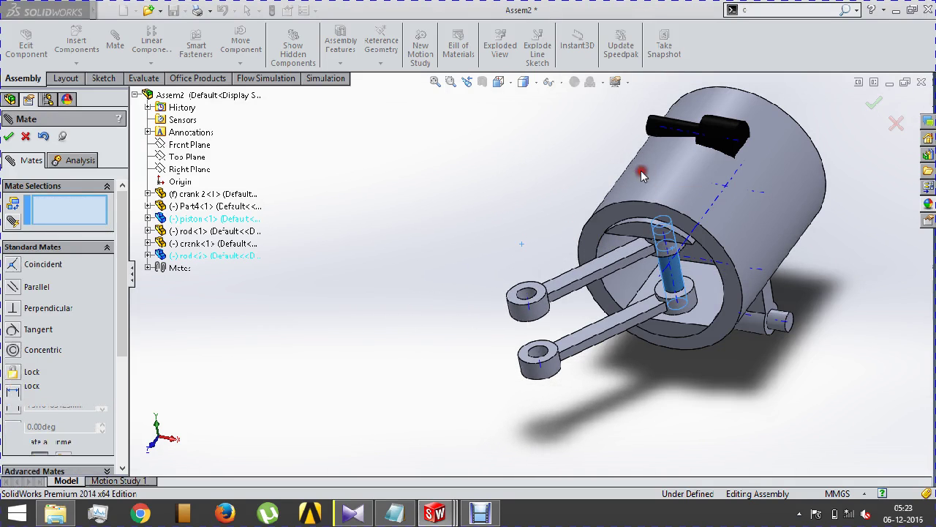
pyautogui.moveTo(564, 159); pyautogui.dragTo(540, 153, button='middle')
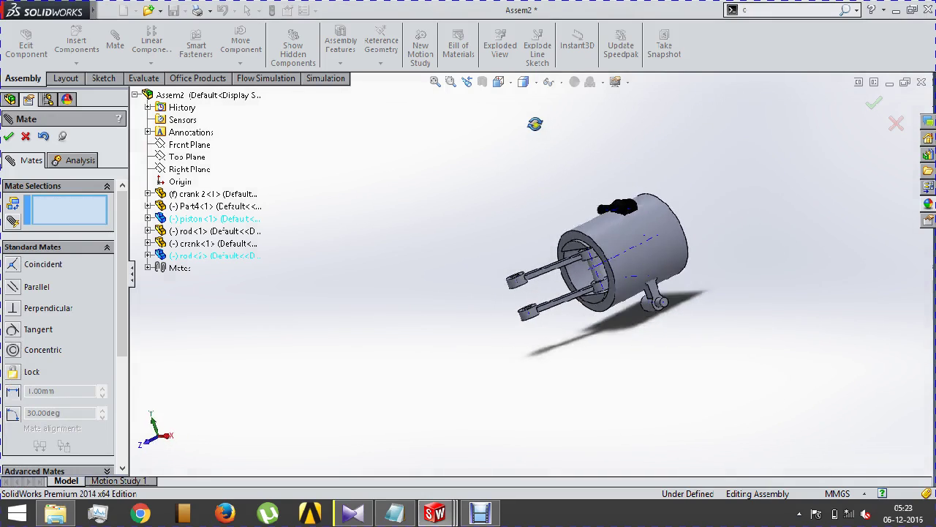
pyautogui.click(25, 137)
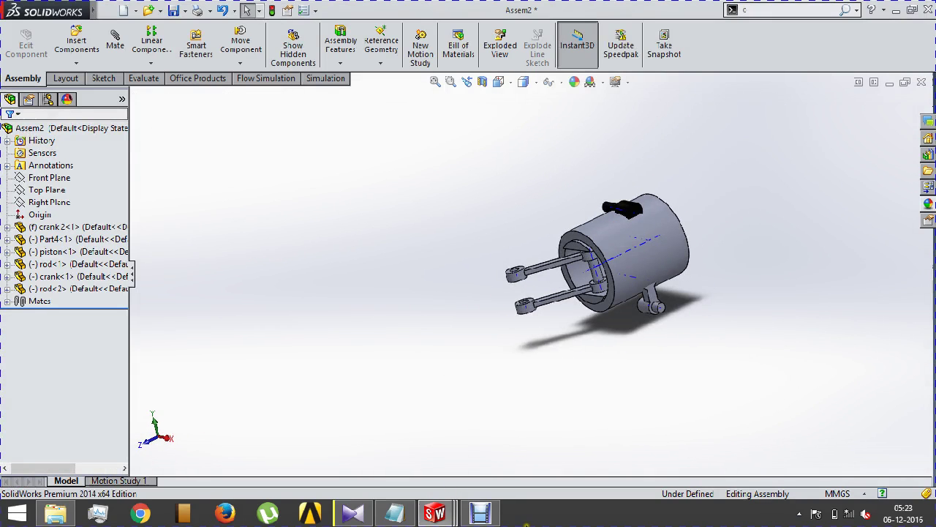
# Save the Part8 block as 'base' and return to the Assem2 assembly.
pyautogui.click(714, 431)
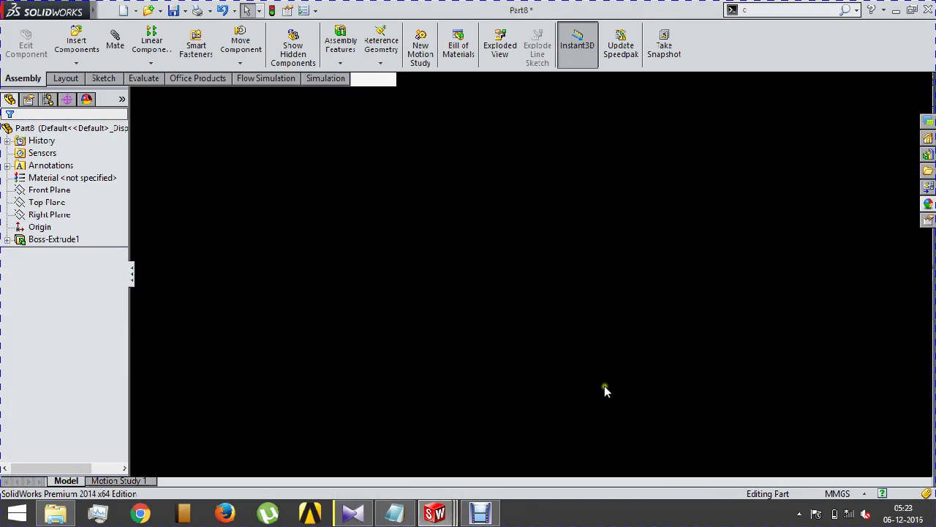
pyautogui.hotkey('ctrl', 's')
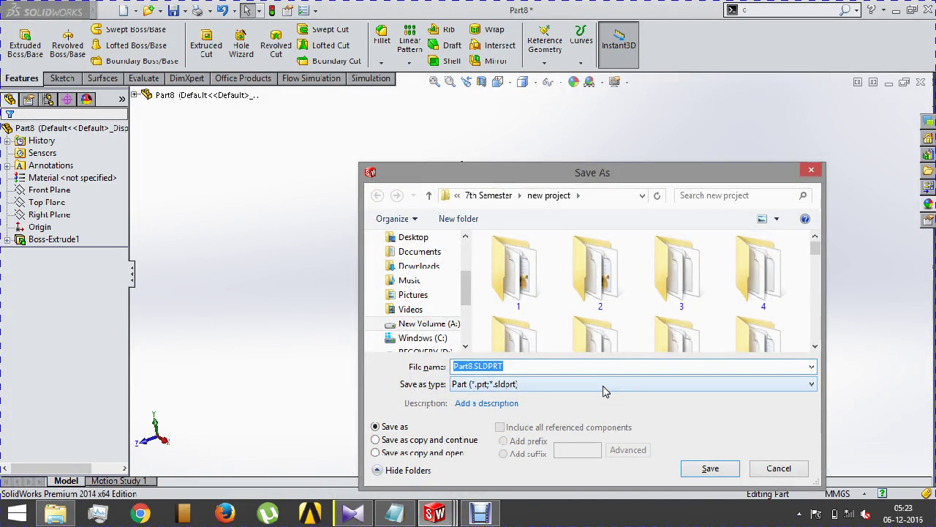
pyautogui.write('base')
pyautogui.press('Return')
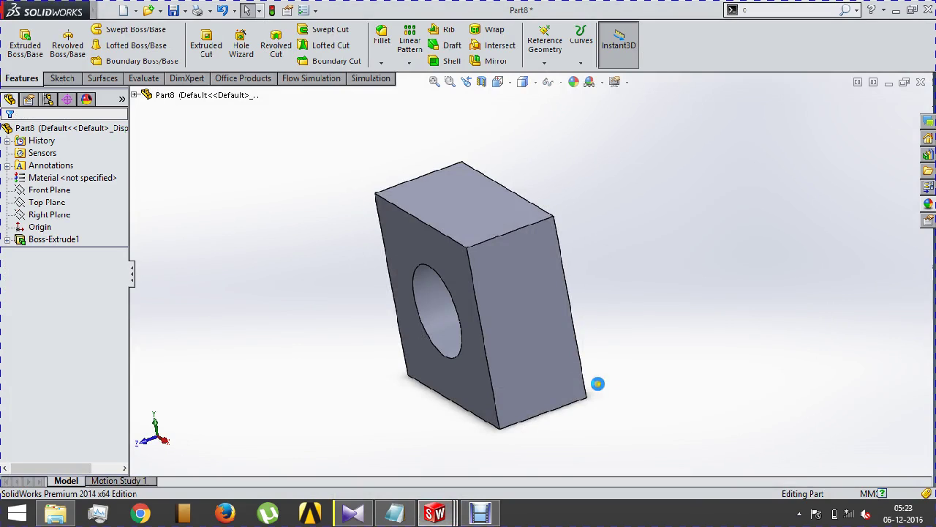
pyautogui.click(777, 423)
pyautogui.moveTo(435, 513)
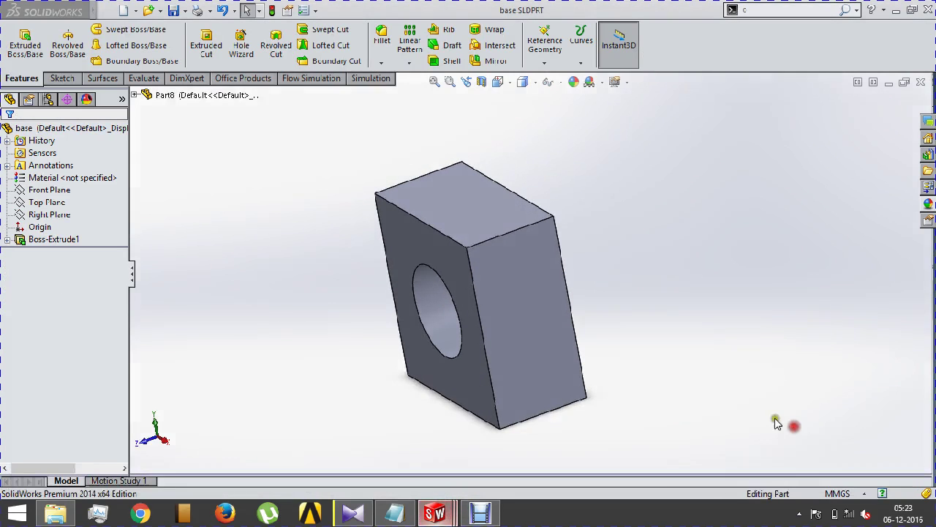
pyautogui.click(64, 53)
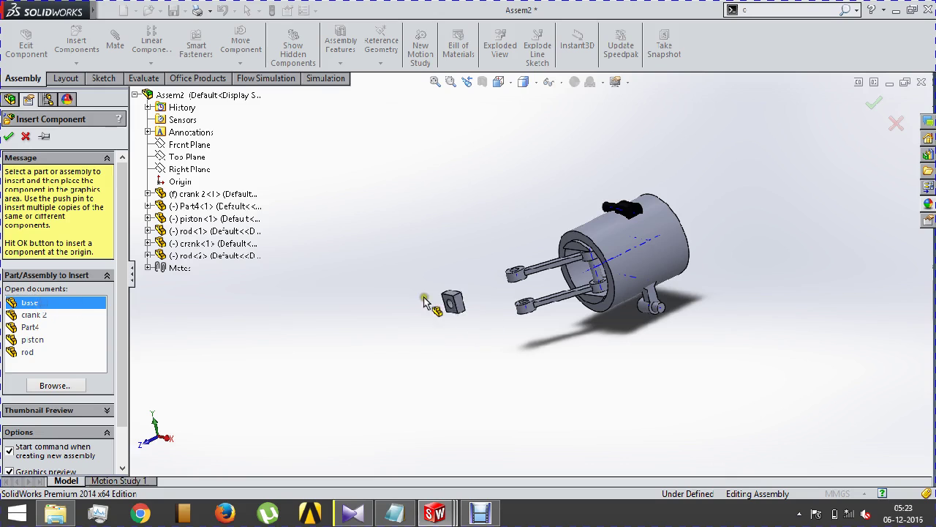
# Place a single base block into the assembly.
pyautogui.click(402, 308)
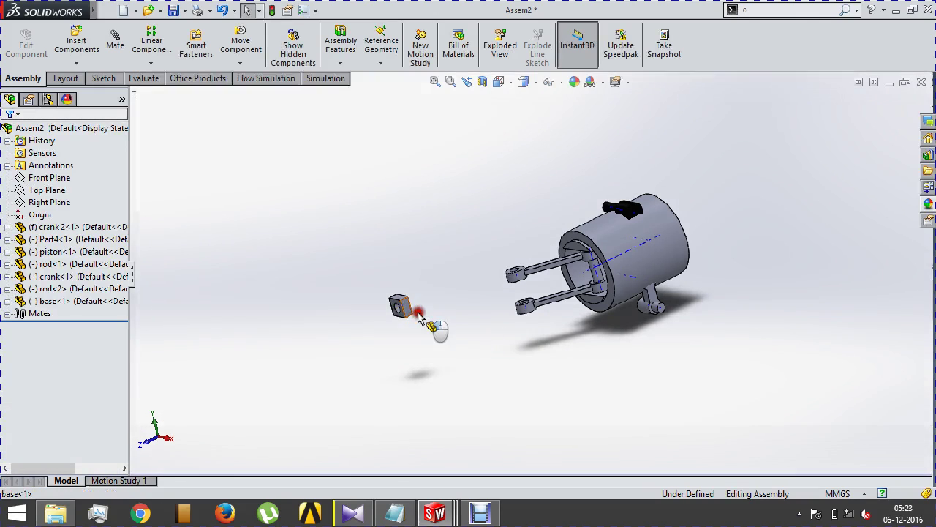
pyautogui.press('Escape')
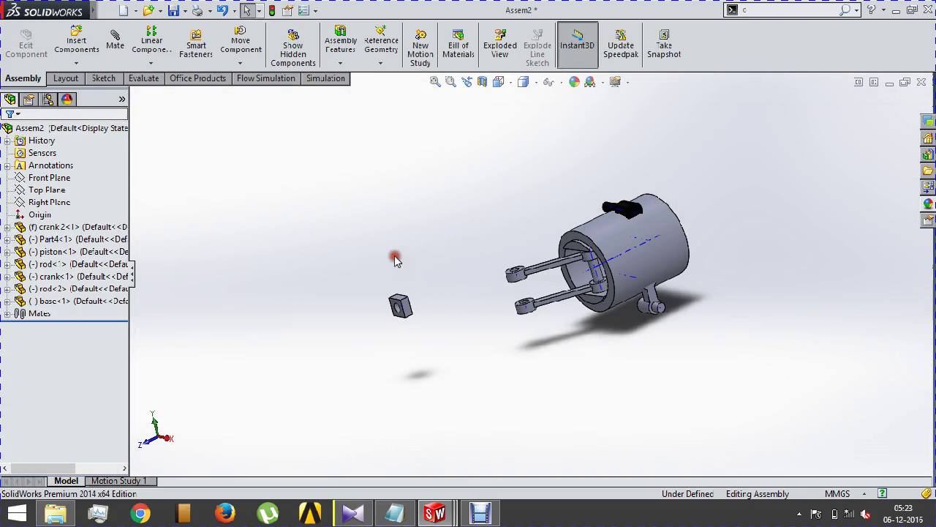
pyautogui.moveTo(394, 261); pyautogui.dragTo(390, 264, button='middle')
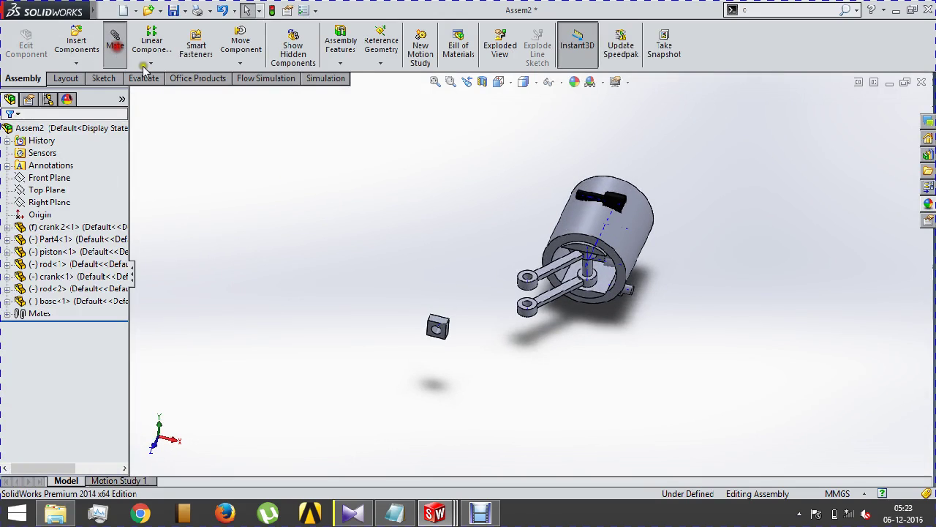
pyautogui.scroll(-2, 495, 345)
pyautogui.scroll(-3, 495, 344)
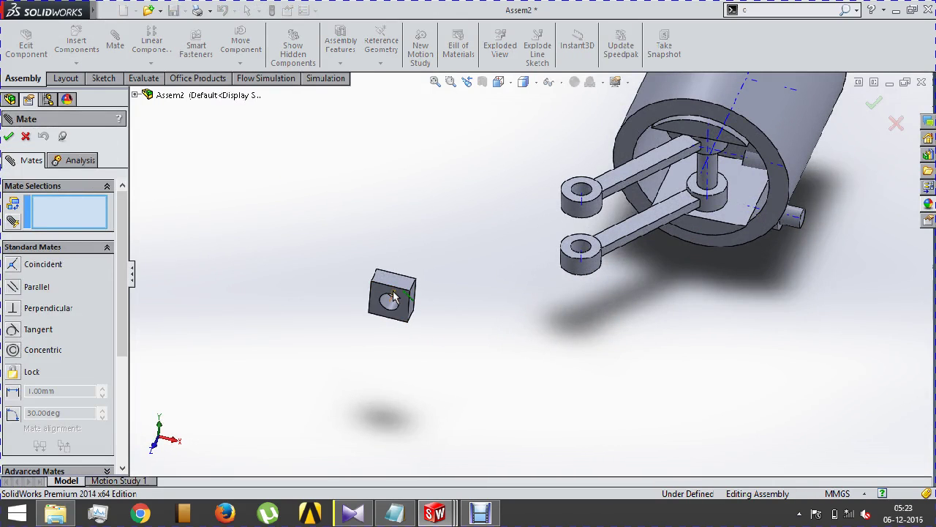
pyautogui.moveTo(497, 290); pyautogui.dragTo(502, 278, button='middle')
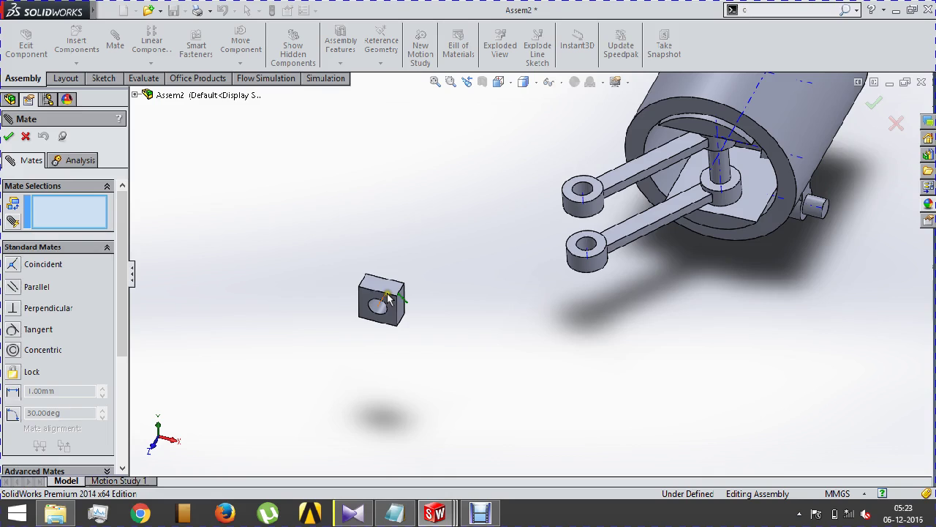
pyautogui.scroll(2, 389, 297)
pyautogui.scroll(1, 470, 278)
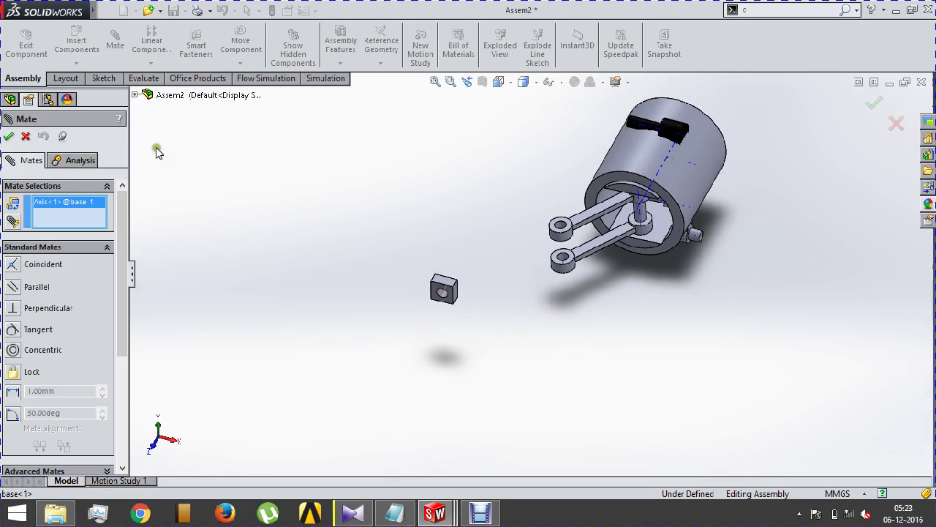
# Make the base block's axis coincident with the Top Plane.
pyautogui.click(132, 95)
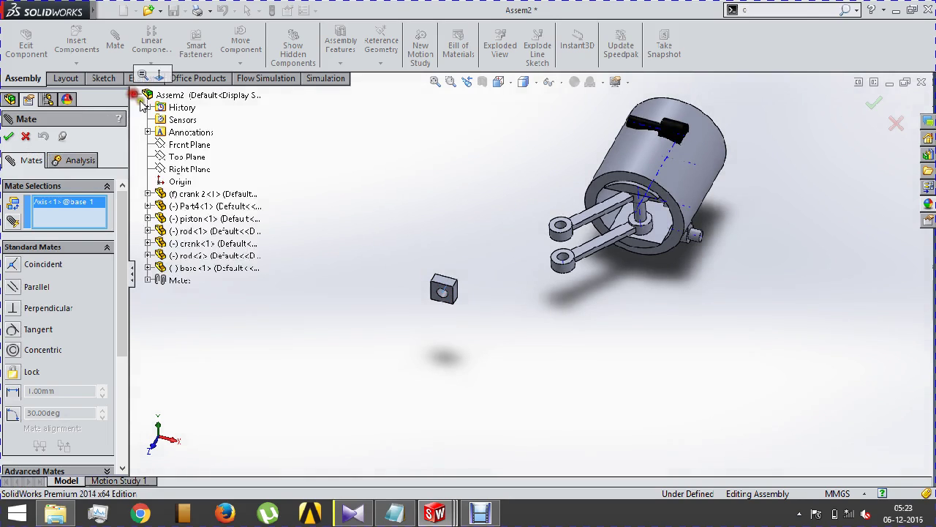
pyautogui.click(185, 156)
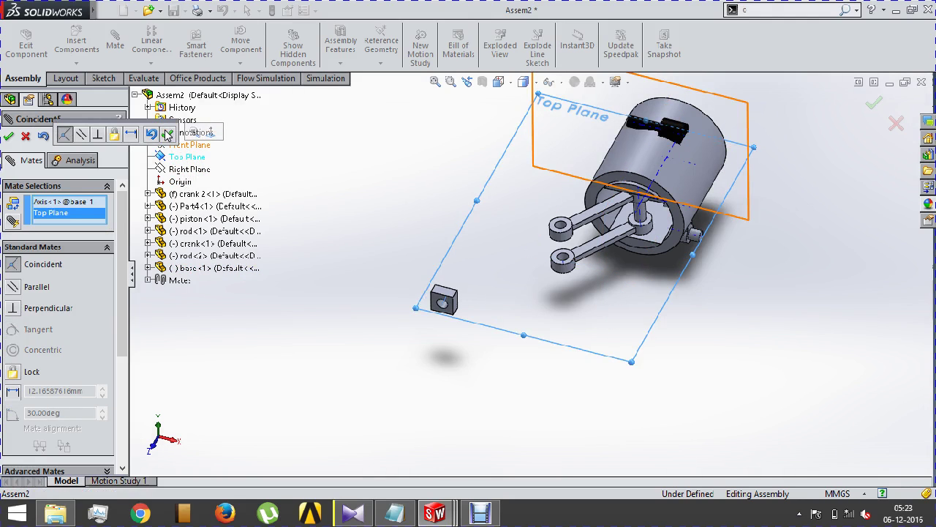
pyautogui.click(167, 135)
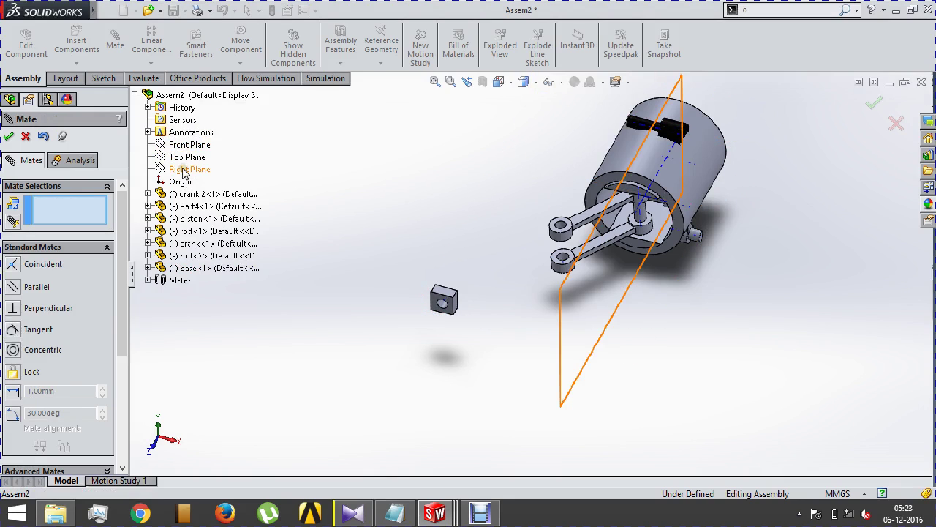
# Make a base block face parallel to the Right Plane.
pyautogui.click(183, 170)
pyautogui.moveTo(442, 300); pyautogui.dragTo(439, 321, button='middle')
pyautogui.scroll(-3, 485, 286)
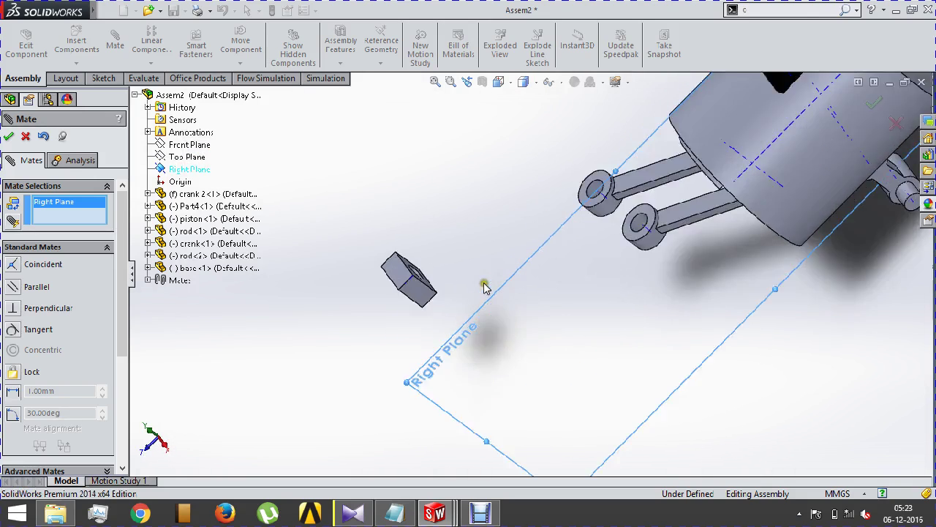
pyautogui.scroll(-3, 435, 280)
pyautogui.click(411, 303)
pyautogui.scroll(3, 404, 296)
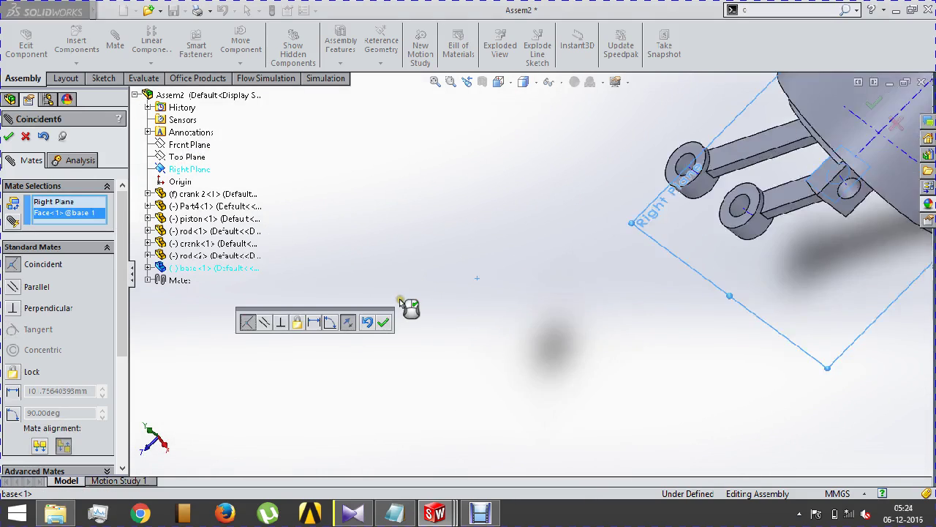
pyautogui.scroll(2, 410, 305)
pyautogui.moveTo(412, 308); pyautogui.dragTo(459, 286, button='middle')
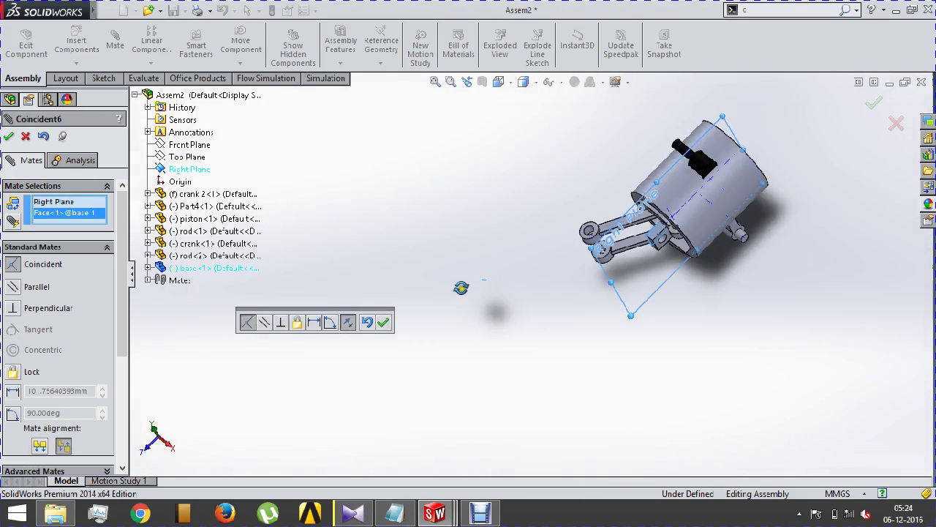
pyautogui.click(267, 322)
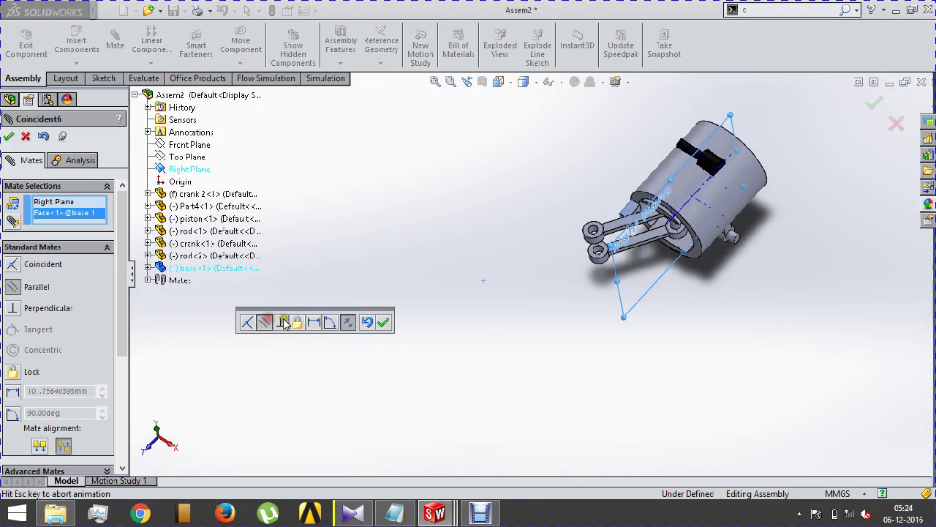
pyautogui.click(386, 323)
# Drag the crank out beside the base block.
pyautogui.moveTo(418, 309)
pyautogui.mouseDown(button='middle')
pyautogui.moveTo(478, 292)
pyautogui.moveTo(417, 286)
pyautogui.moveTo(425, 280)
pyautogui.moveTo(487, 293)
pyautogui.mouseUp(button='middle')
pyautogui.scroll(-2, 659, 278)
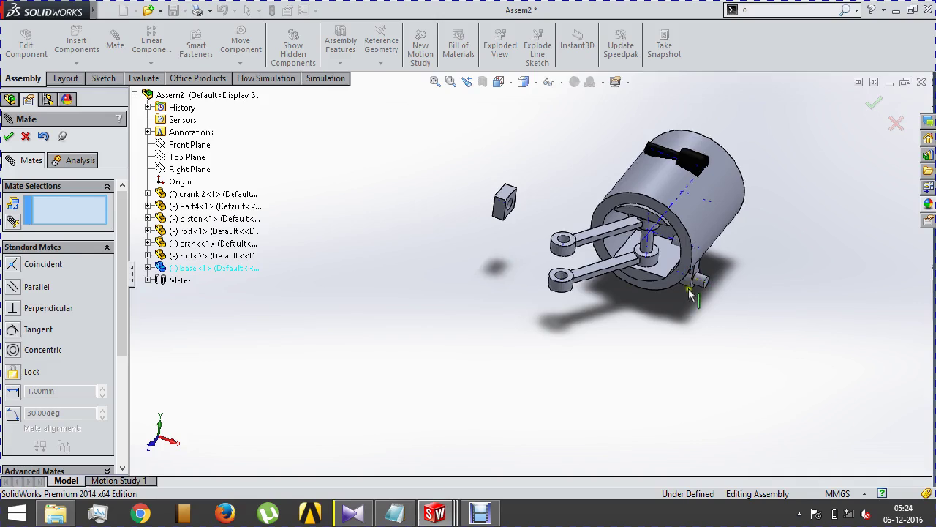
pyautogui.scroll(-3, 680, 293)
pyautogui.moveTo(677, 282)
pyautogui.mouseDown()
pyautogui.moveTo(786, 323)
pyautogui.moveTo(556, 433)
pyautogui.moveTo(327, 266)
pyautogui.mouseUp()
pyautogui.scroll(4, 327, 266)
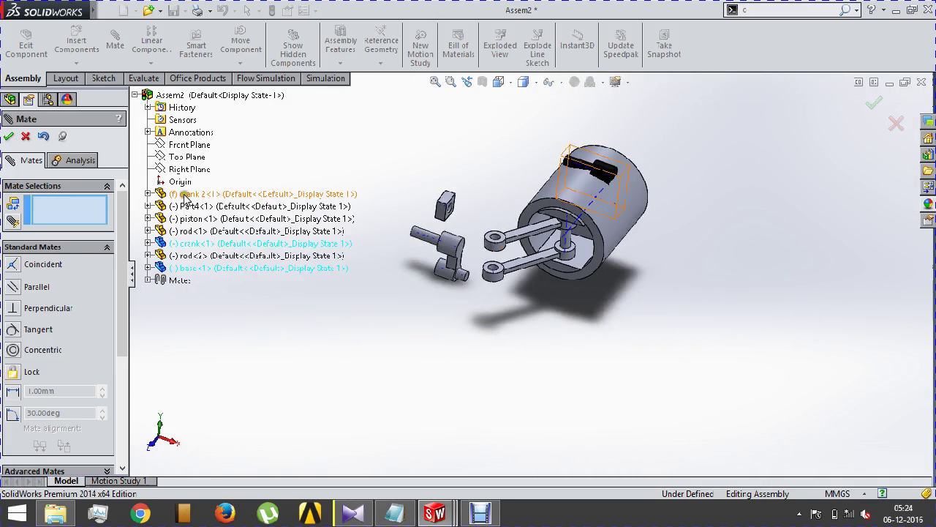
pyautogui.scroll(-3, 439, 249)
# Make the crank's pin concentric with the base block's hole.
pyautogui.click(393, 265)
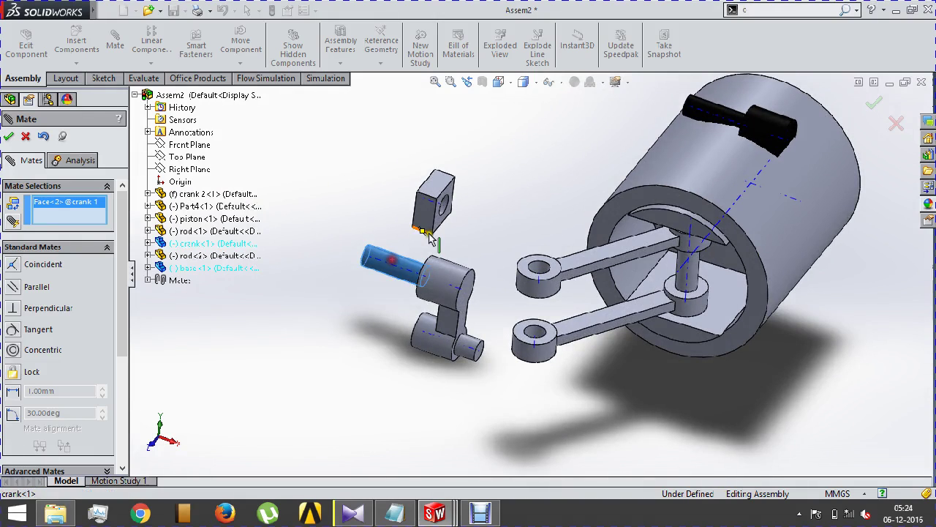
pyautogui.scroll(-3, 439, 219)
pyautogui.click(489, 222)
pyautogui.scroll(3, 439, 241)
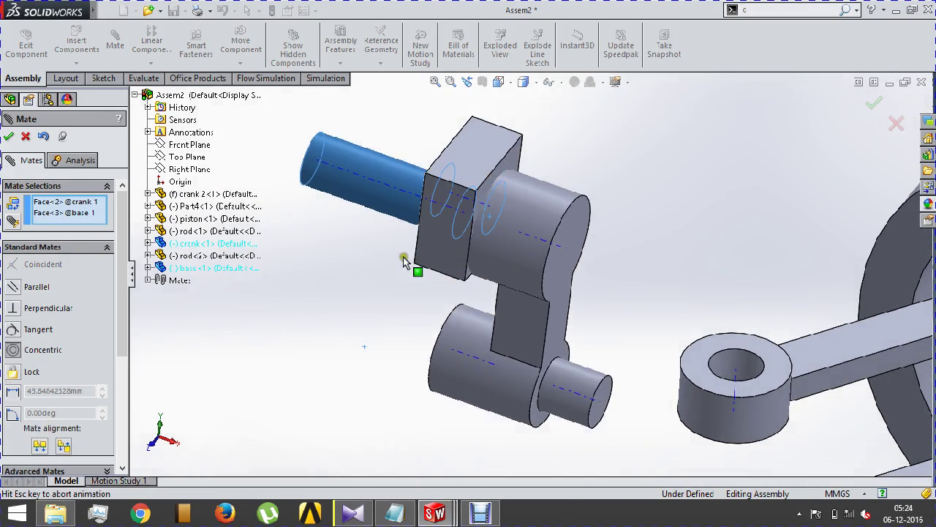
pyautogui.click(364, 245)
# Make the crank face coincident with the block's square face.
pyautogui.moveTo(439, 264); pyautogui.dragTo(472, 265)
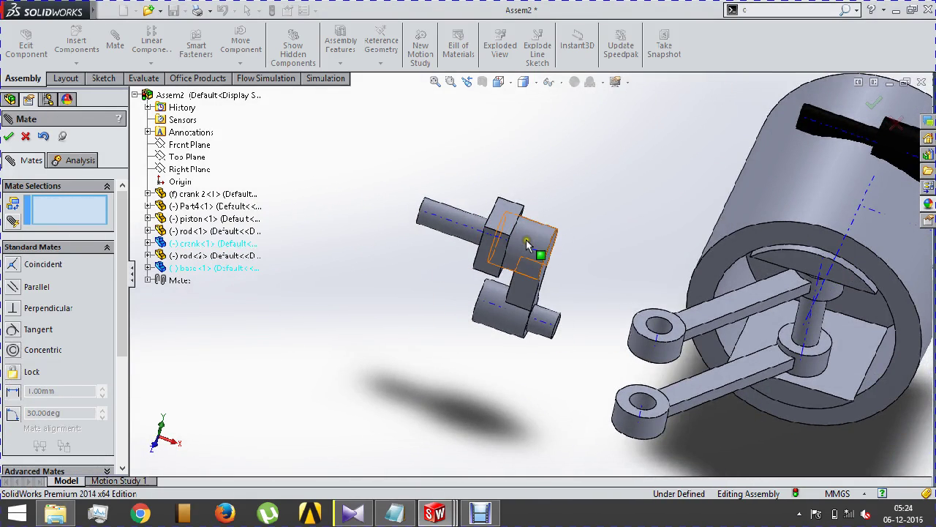
pyautogui.scroll(-3, 483, 271)
pyautogui.scroll(-3, 519, 286)
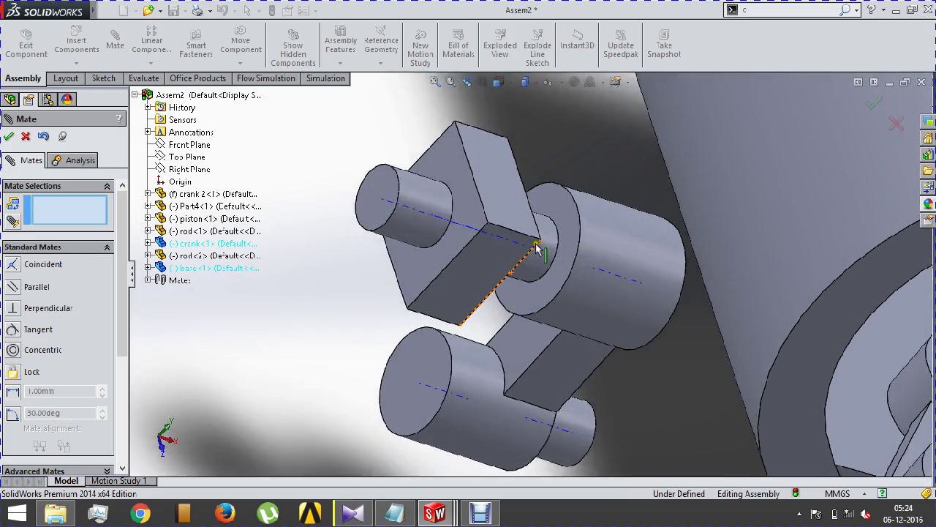
pyautogui.click(534, 240)
pyautogui.moveTo(459, 247); pyautogui.dragTo(485, 209, button='middle')
pyautogui.click(485, 209)
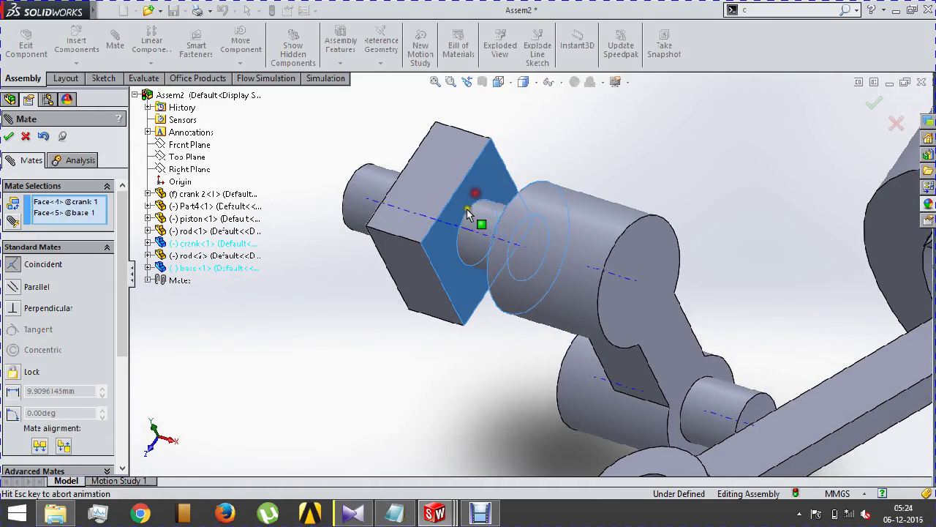
pyautogui.click(706, 218)
# Make rod 2's bore concentric with the crank pin.
pyautogui.scroll(3, 636, 288)
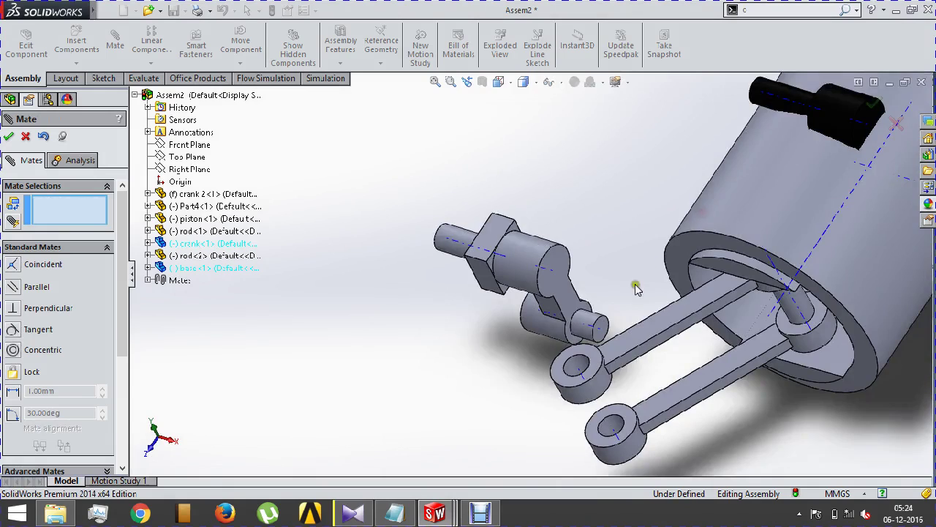
pyautogui.scroll(-4, 622, 331)
pyautogui.click(670, 313)
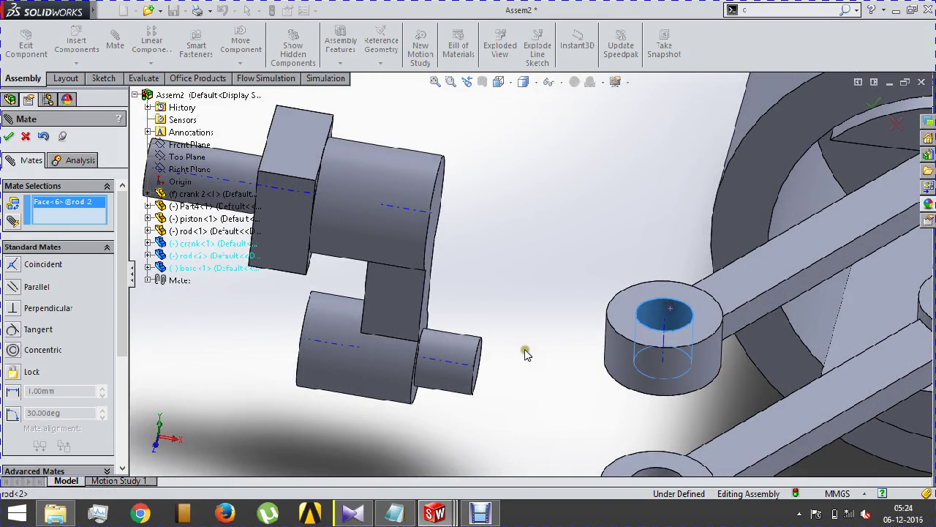
pyautogui.click(469, 346)
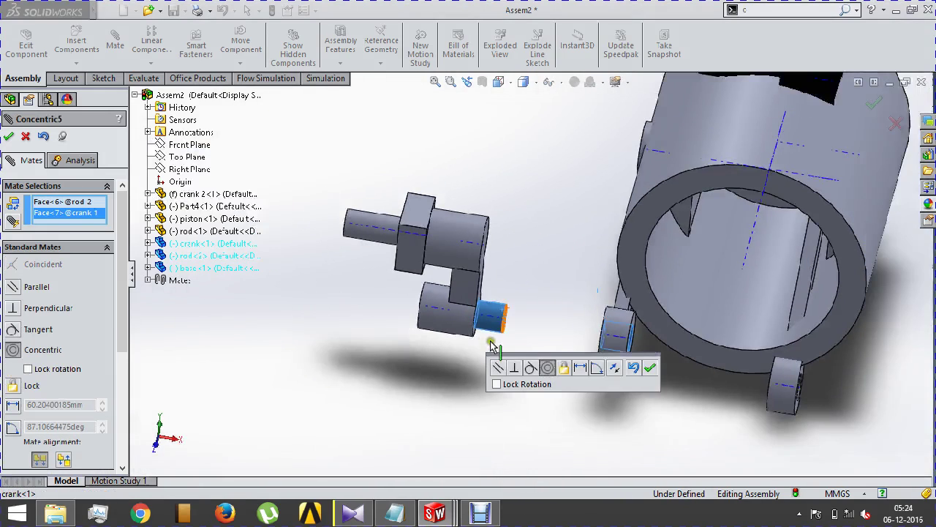
pyautogui.click(650, 369)
# Make rod 2's ear face coincident with the piston face.
pyautogui.moveTo(650, 369)
pyautogui.mouseDown(button='middle')
pyautogui.moveTo(664, 330)
pyautogui.moveTo(611, 163)
pyautogui.mouseUp(button='middle')
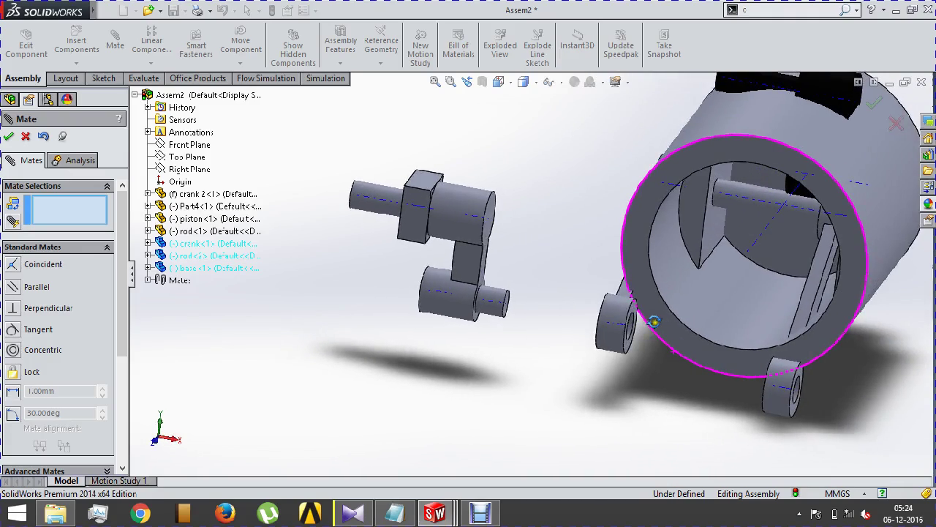
pyautogui.scroll(-4, 611, 163)
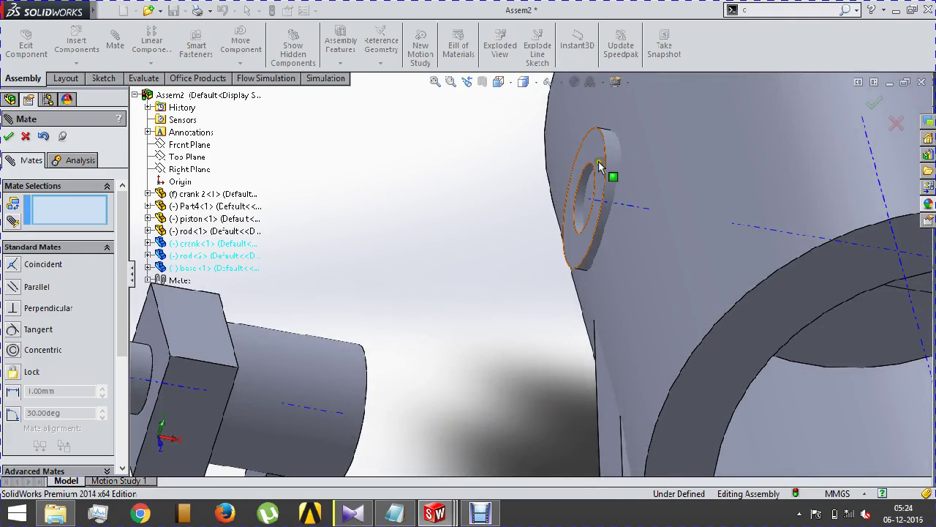
pyautogui.click(598, 161)
pyautogui.moveTo(599, 161); pyautogui.dragTo(627, 211, button='middle')
pyautogui.click(785, 322)
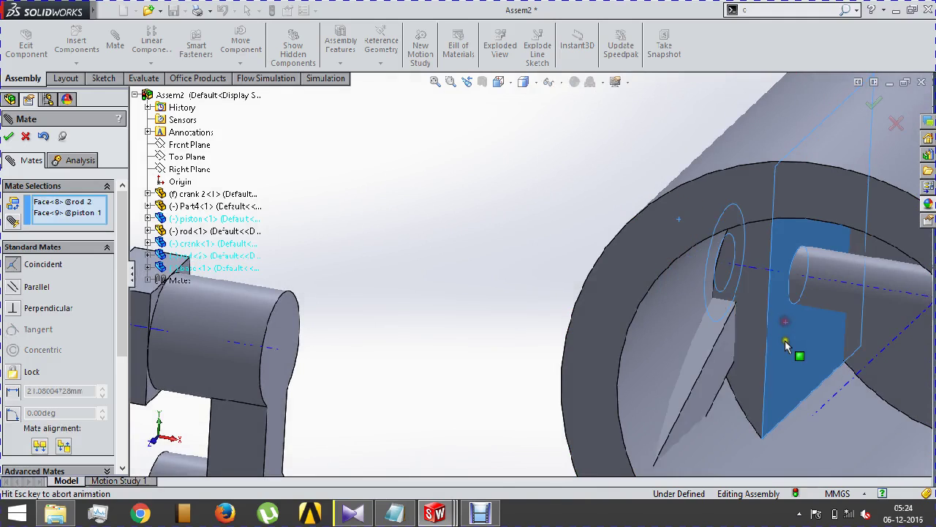
pyautogui.scroll(5, 698, 364)
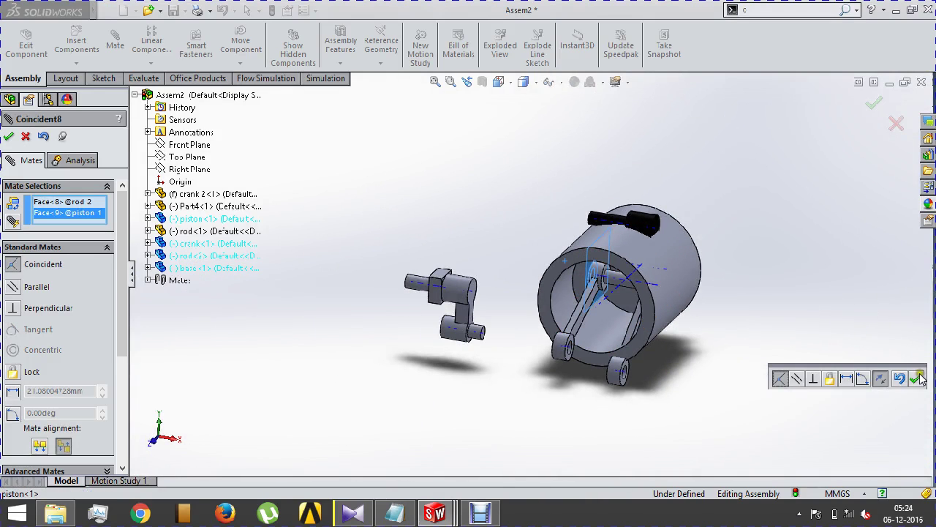
pyautogui.click(921, 378)
# Make rod 2's boss ring face coincident with the crank face.
pyautogui.scroll(-3, 621, 389)
pyautogui.scroll(-3, 577, 295)
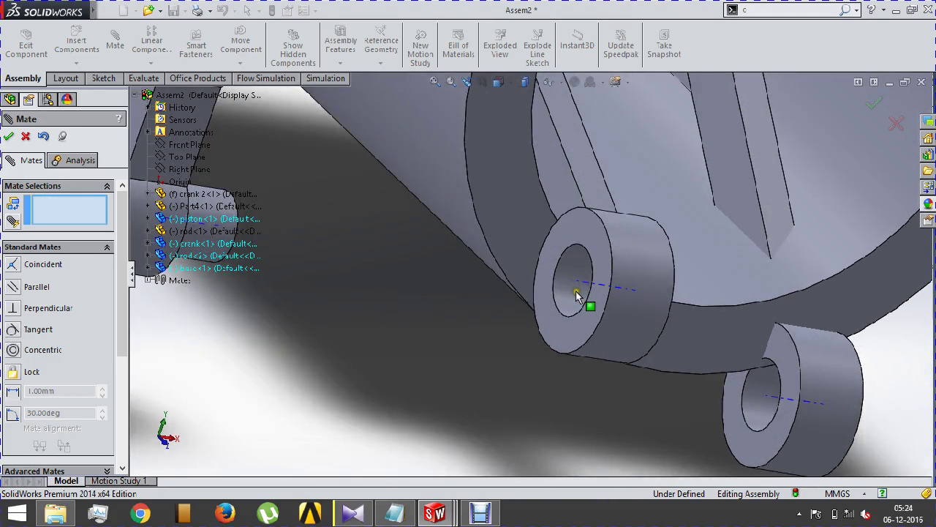
pyautogui.click(605, 261)
pyautogui.moveTo(604, 261); pyautogui.dragTo(370, 250, button='middle')
pyautogui.scroll(3, 370, 251)
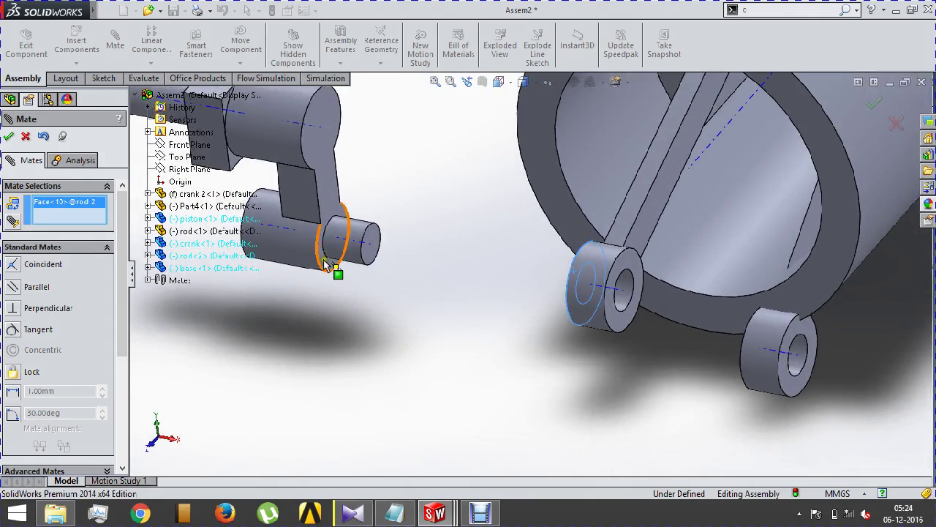
pyautogui.scroll(-4, 354, 271)
pyautogui.click(368, 274)
pyautogui.scroll(5, 446, 344)
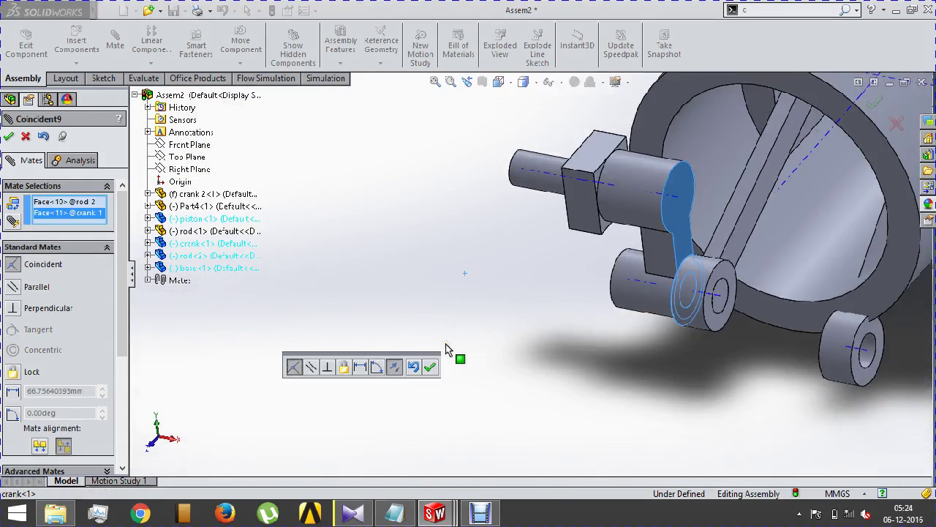
pyautogui.click(432, 367)
pyautogui.moveTo(491, 334)
pyautogui.mouseDown(button='middle')
pyautogui.moveTo(477, 306)
pyautogui.moveTo(504, 330)
pyautogui.moveTo(684, 130)
pyautogui.mouseUp(button='middle')
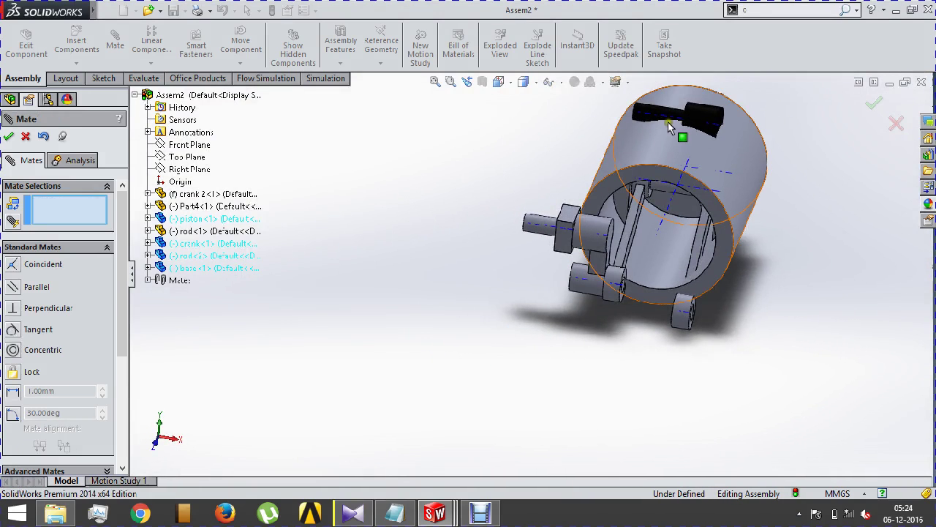
# Fix Part4, float crank 2, and move crank 2 below the assembly.
pyautogui.click(30, 139)
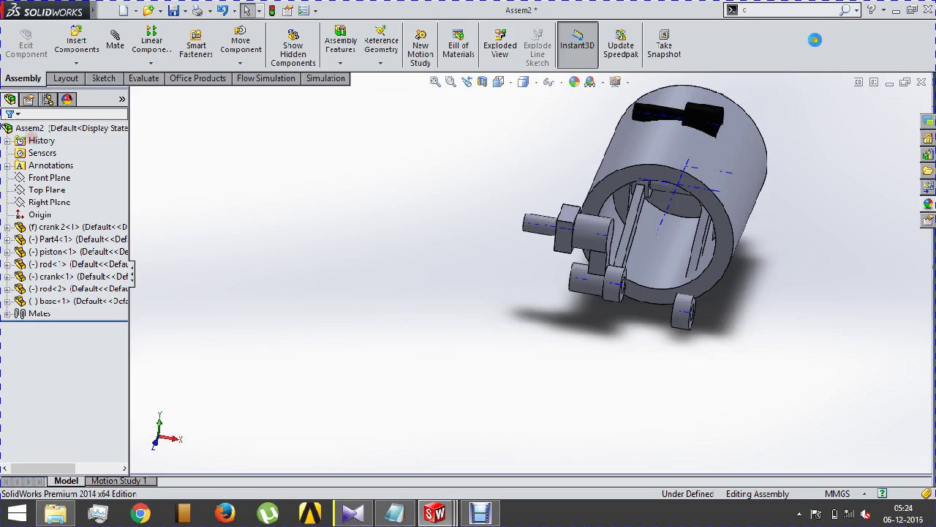
pyautogui.rightClick(735, 139)
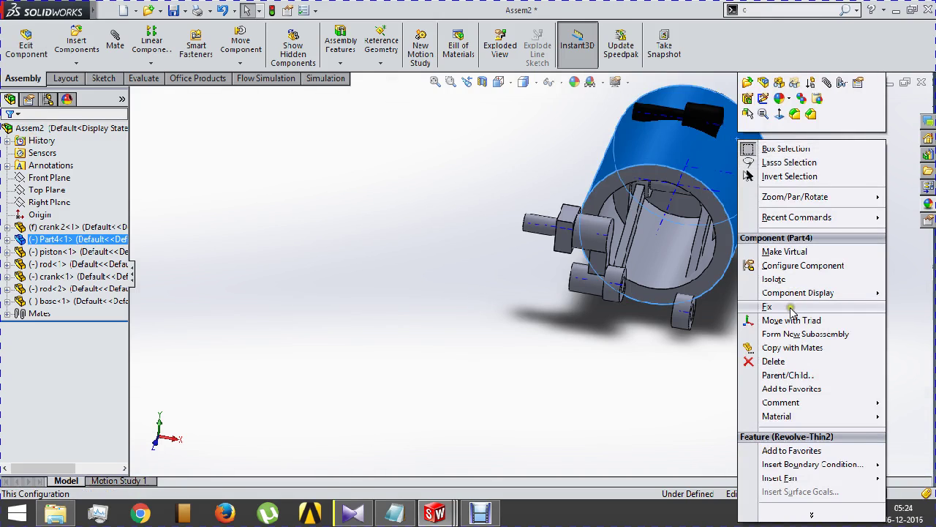
pyautogui.click(767, 307)
pyautogui.rightClick(708, 117)
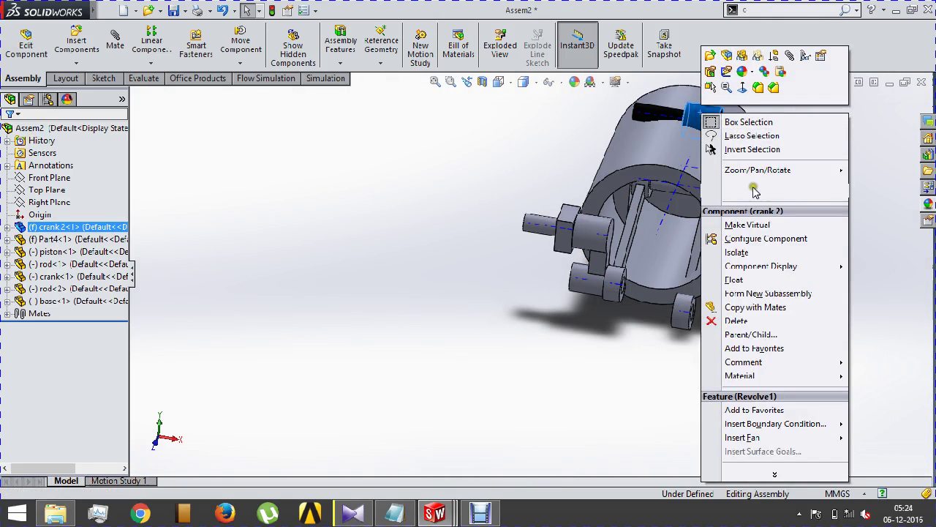
pyautogui.click(761, 279)
pyautogui.moveTo(706, 126)
pyautogui.mouseDown()
pyautogui.moveTo(576, 314)
pyautogui.moveTo(653, 383)
pyautogui.mouseUp()
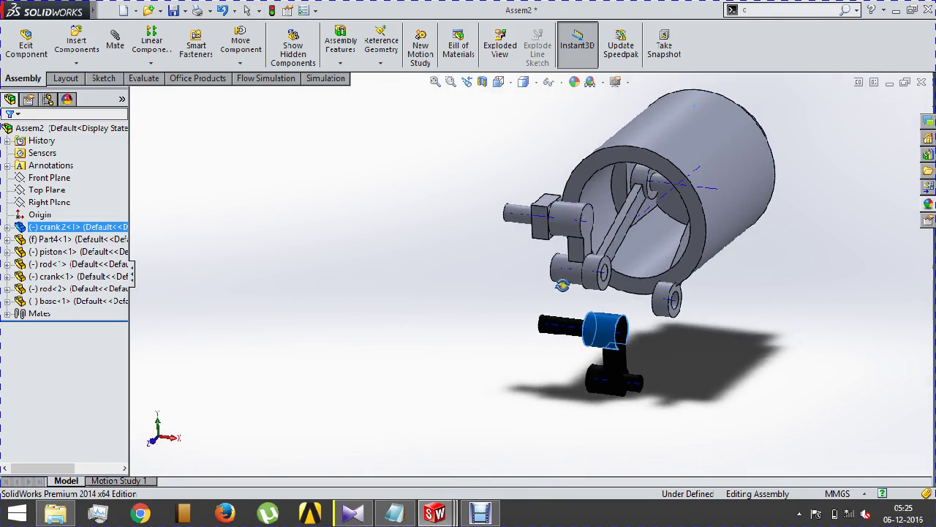
pyautogui.click(780, 364)
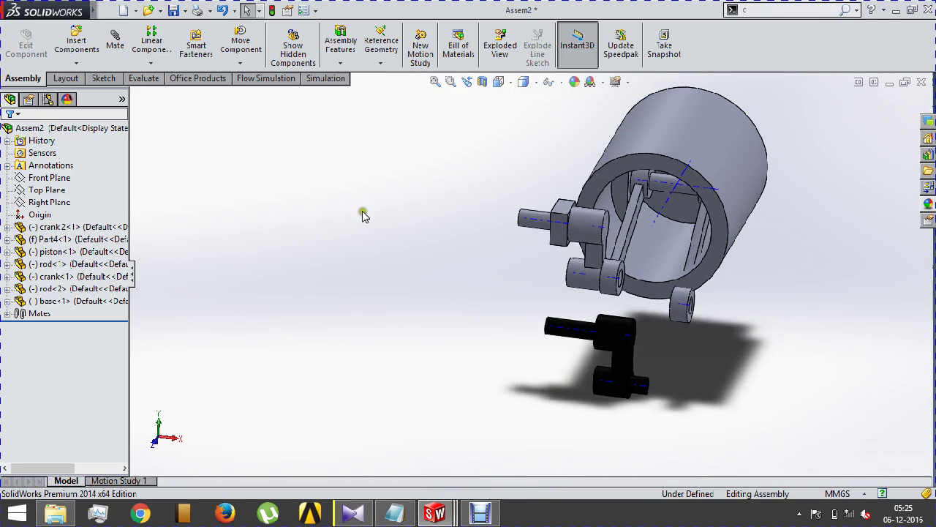
# Make crank 2's pin concentric with the rod's hole, using flipped alignment.
pyautogui.scroll(2, 622, 391)
pyautogui.scroll(3, 622, 391)
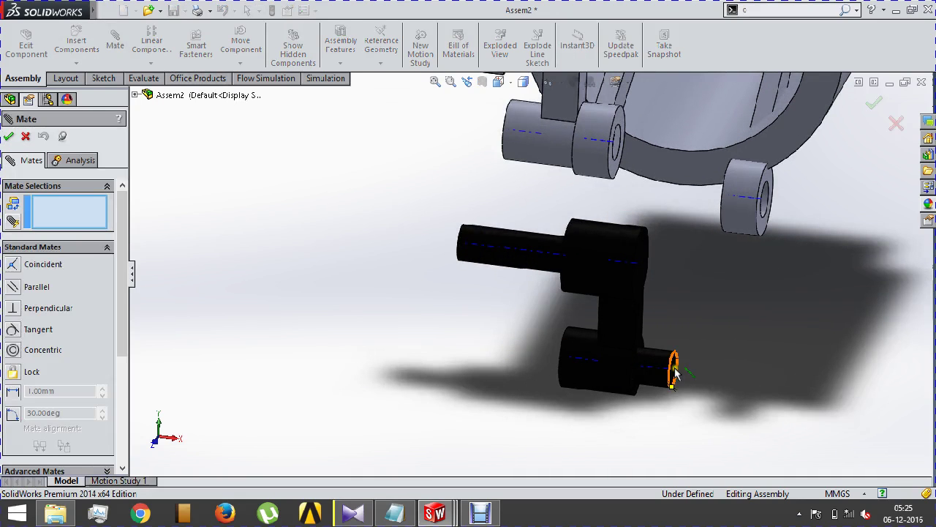
pyautogui.click(659, 355)
pyautogui.scroll(2, 768, 213)
pyautogui.scroll(3, 768, 213)
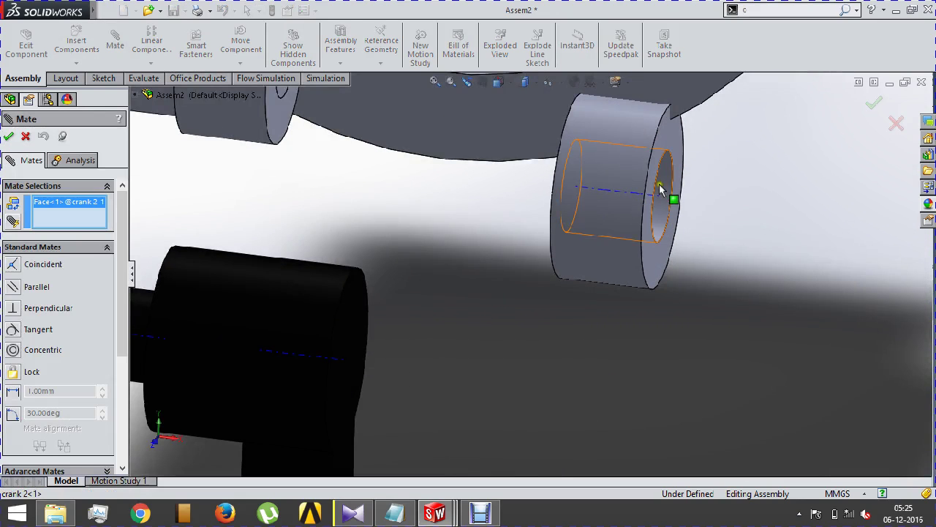
pyautogui.click(662, 188)
pyautogui.scroll(-2, 704, 258)
pyautogui.scroll(-3, 704, 258)
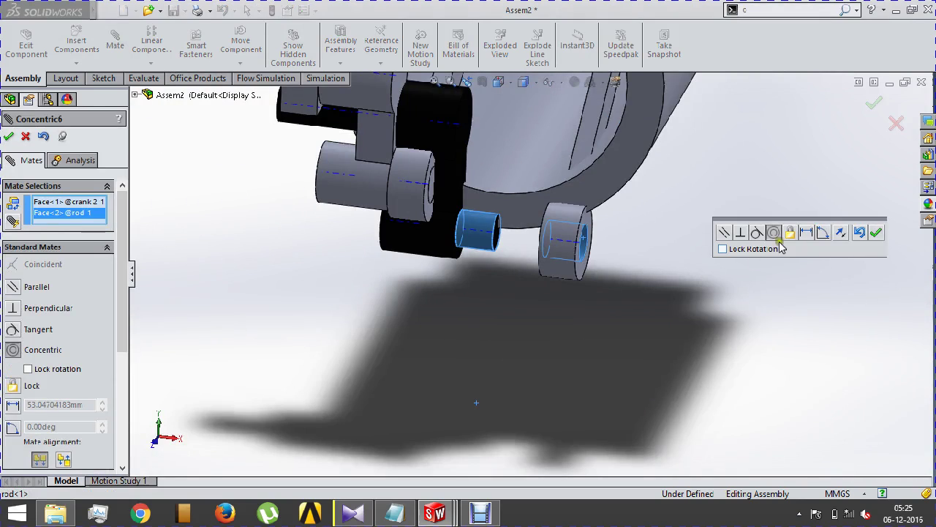
pyautogui.click(841, 234)
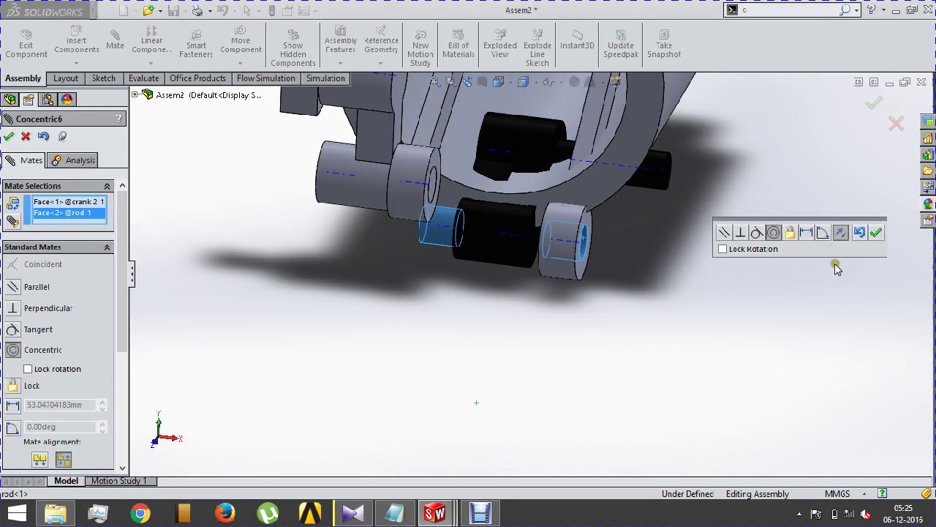
pyautogui.click(881, 231)
# Make the rod's end face coincident with crank 2, then drag rod 2 to test the linkage.
pyautogui.scroll(2, 512, 261)
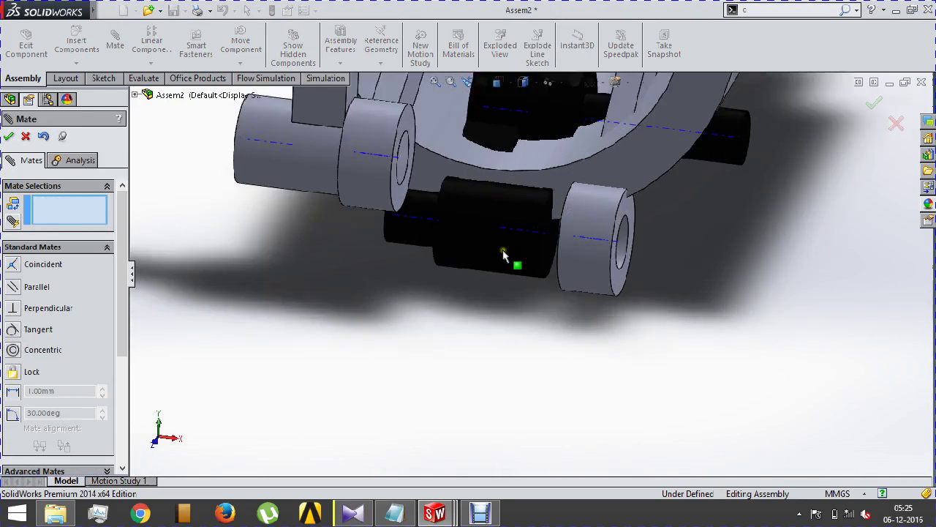
pyautogui.scroll(3, 512, 261)
pyautogui.click(670, 293)
pyautogui.moveTo(669, 293)
pyautogui.mouseDown(button='middle')
pyautogui.moveTo(727, 303)
pyautogui.moveTo(745, 335)
pyautogui.mouseUp(button='middle')
pyautogui.click(640, 289)
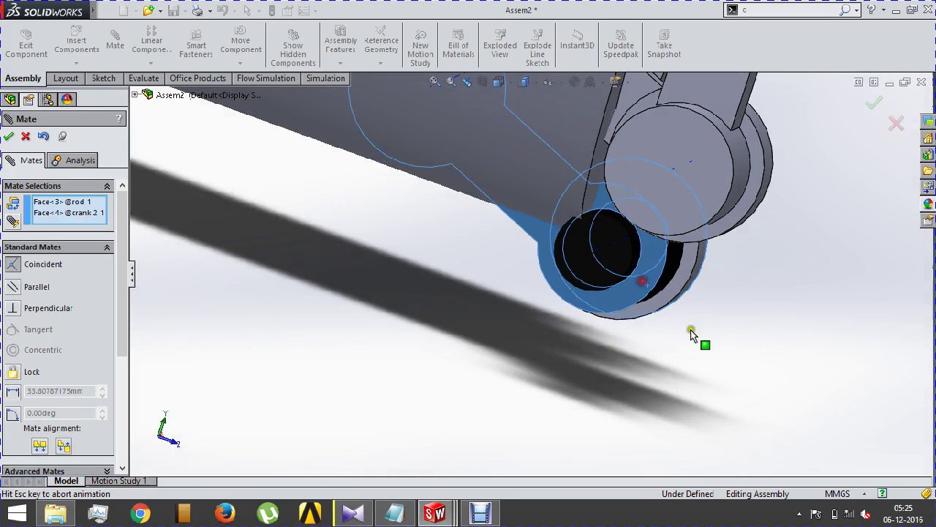
pyautogui.moveTo(688, 344)
pyautogui.mouseDown(button='middle')
pyautogui.moveTo(623, 359)
pyautogui.moveTo(612, 372)
pyautogui.mouseUp(button='middle')
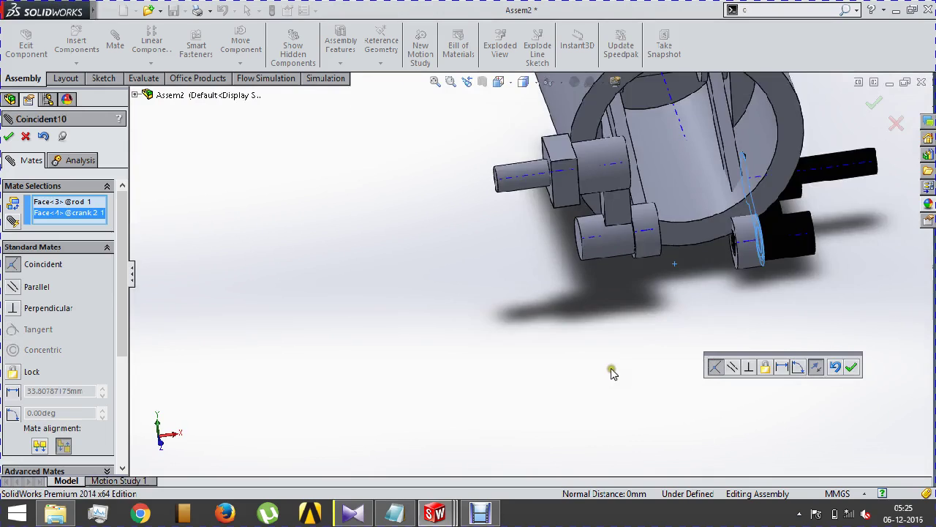
pyautogui.click(854, 369)
pyautogui.moveTo(856, 370); pyautogui.dragTo(704, 375, button='middle')
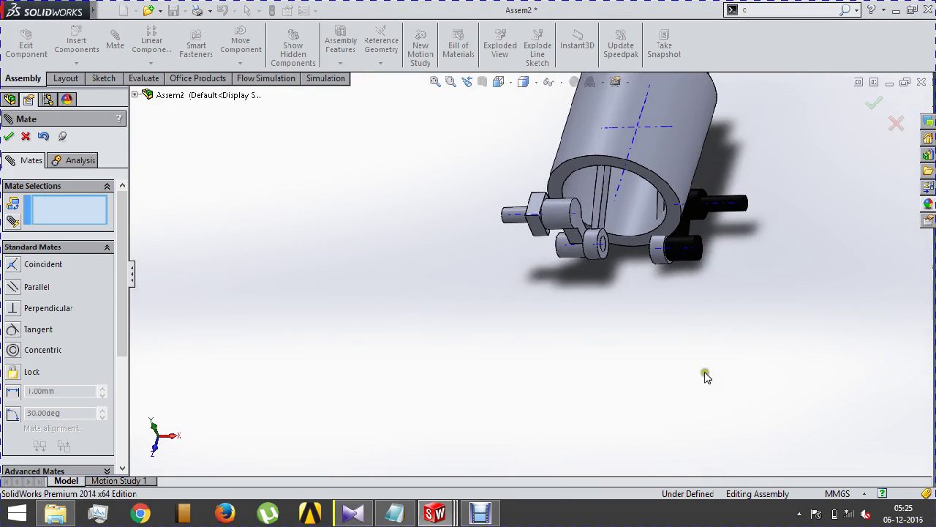
pyautogui.click(11, 137)
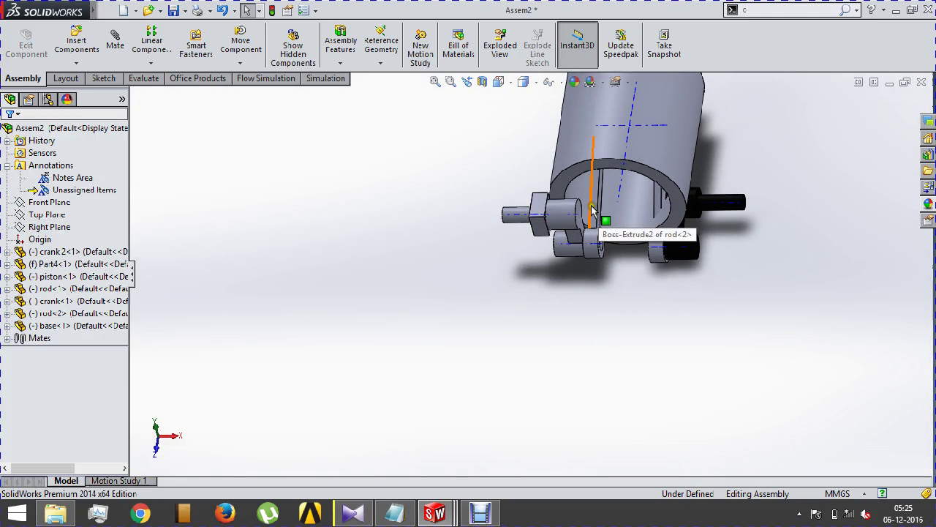
pyautogui.moveTo(592, 211)
pyautogui.mouseDown()
pyautogui.moveTo(565, 316)
pyautogui.moveTo(485, 272)
pyautogui.mouseUp()
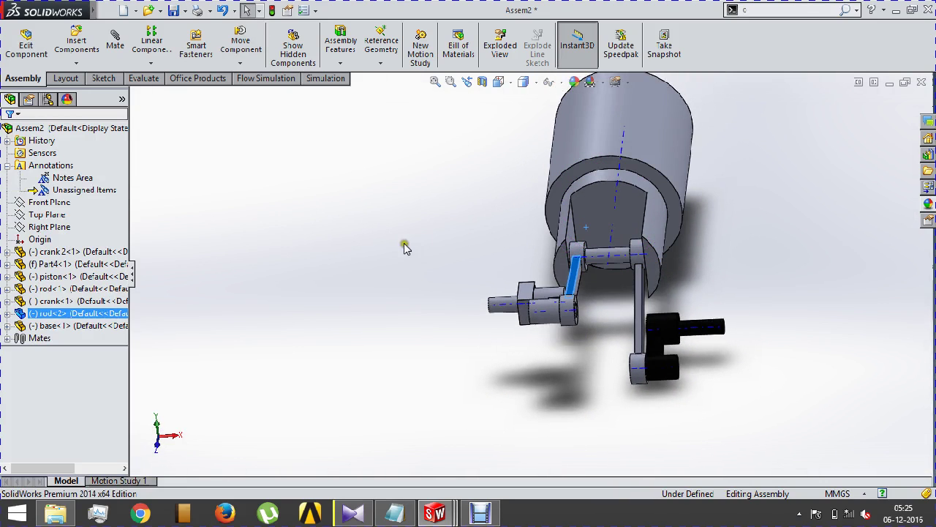
pyautogui.click(162, 64)
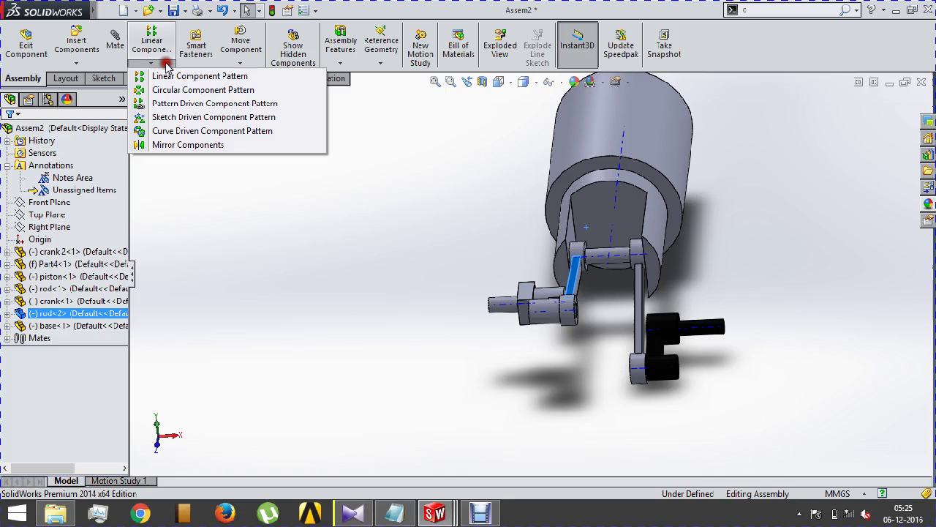
pyautogui.click(173, 78)
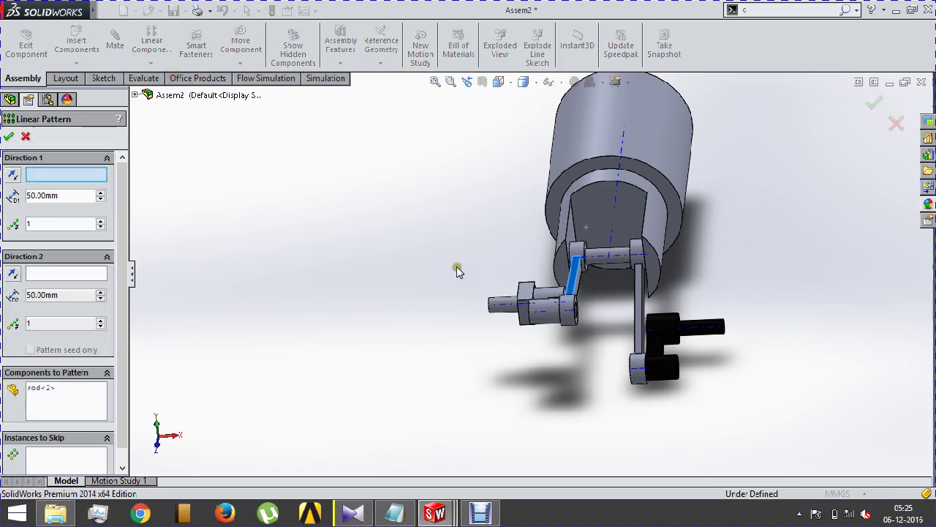
pyautogui.moveTo(586, 324); pyautogui.dragTo(561, 297, button='middle')
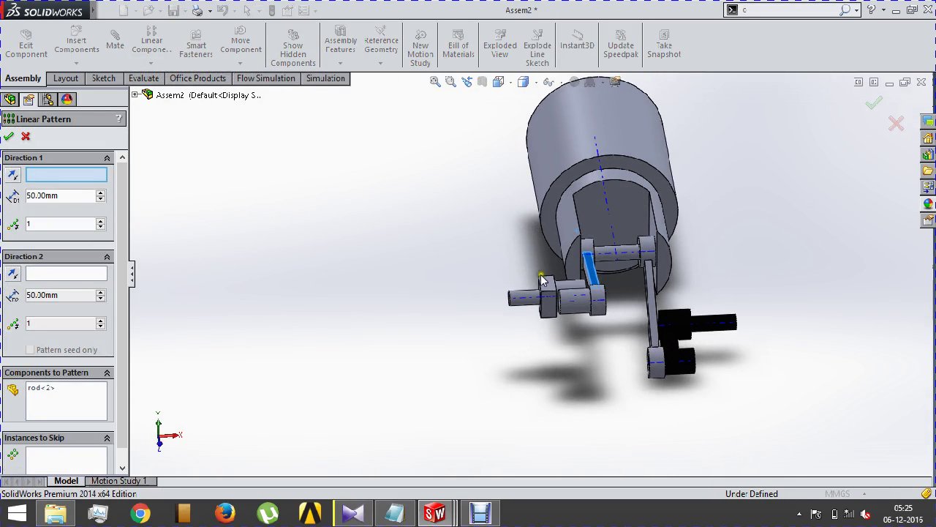
pyautogui.click(551, 294)
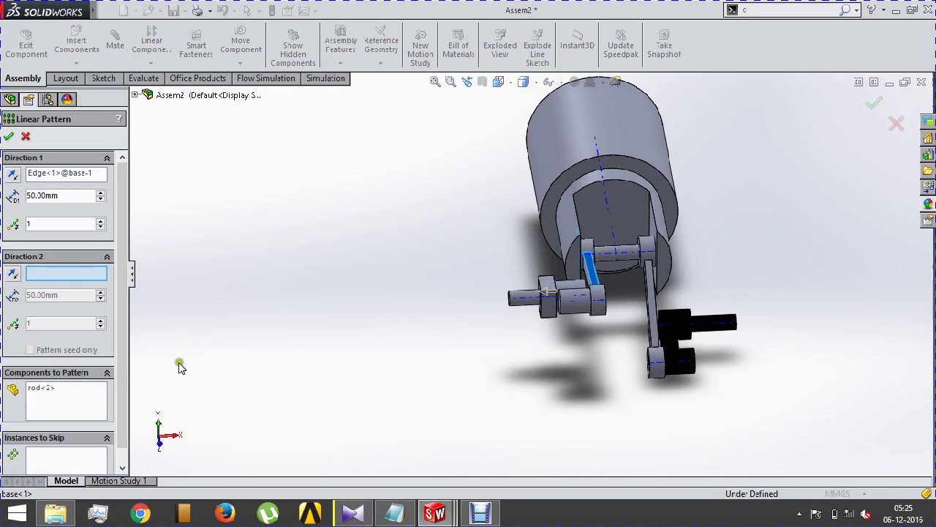
pyautogui.rightClick(64, 389)
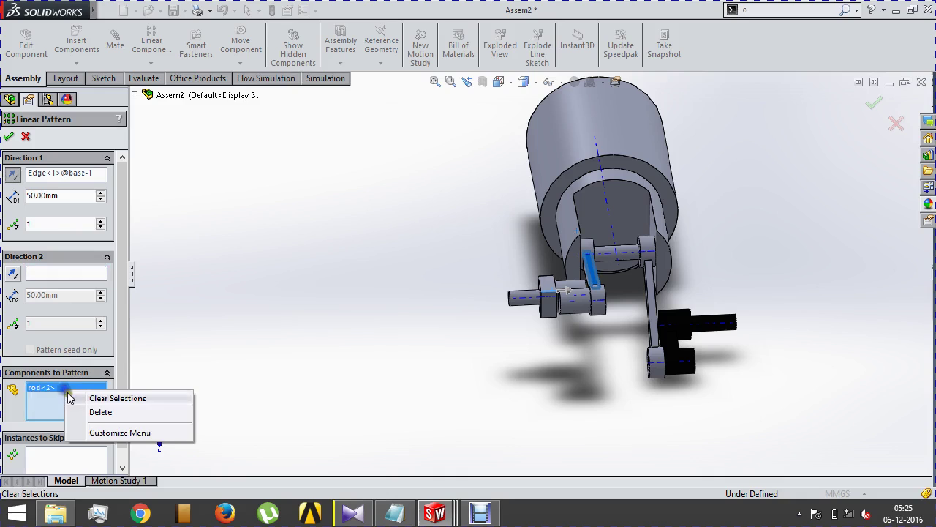
pyautogui.click(115, 395)
pyautogui.scroll(-4, 499, 302)
pyautogui.click(453, 299)
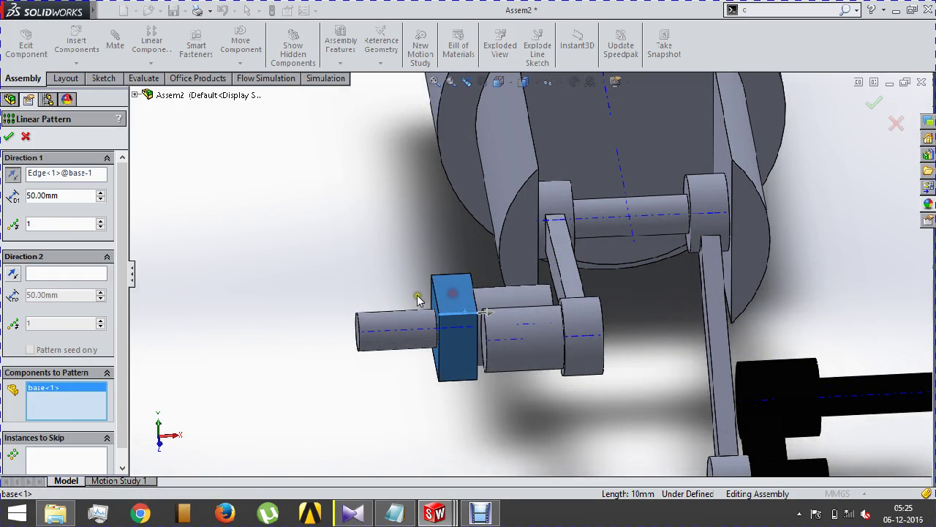
pyautogui.scroll(4, 417, 299)
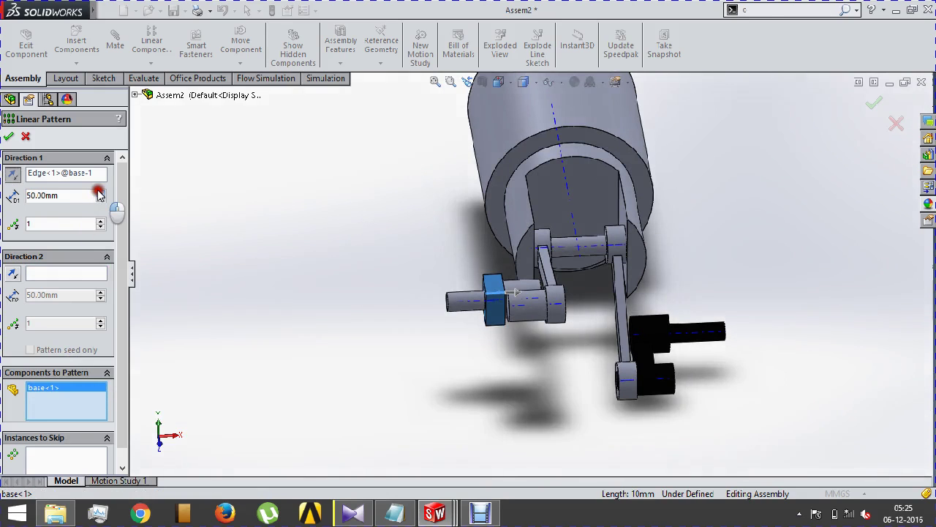
pyautogui.scroll(3, 300, 254)
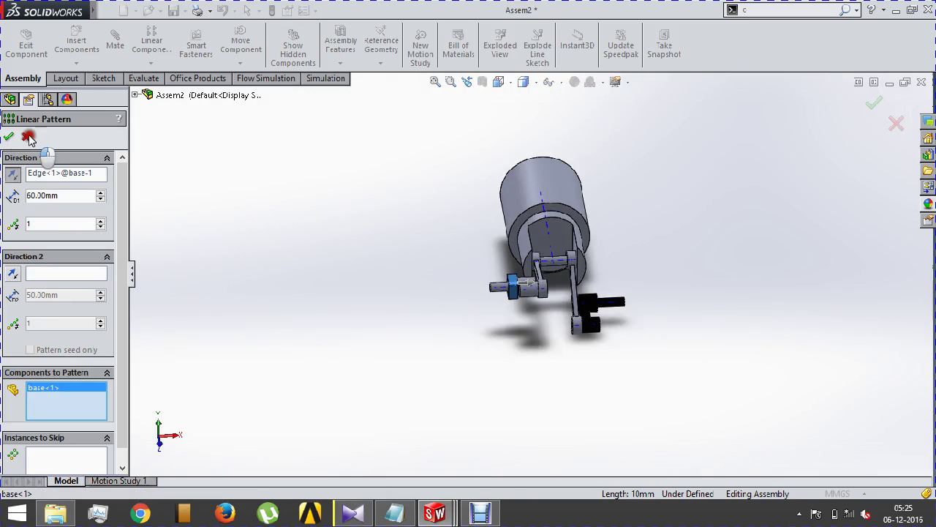
pyautogui.click(29, 139)
pyautogui.scroll(-2, 376, 272)
# Zoom toward the loose base block, select it, then clear the selection.
pyautogui.scroll(-3, 722, 307)
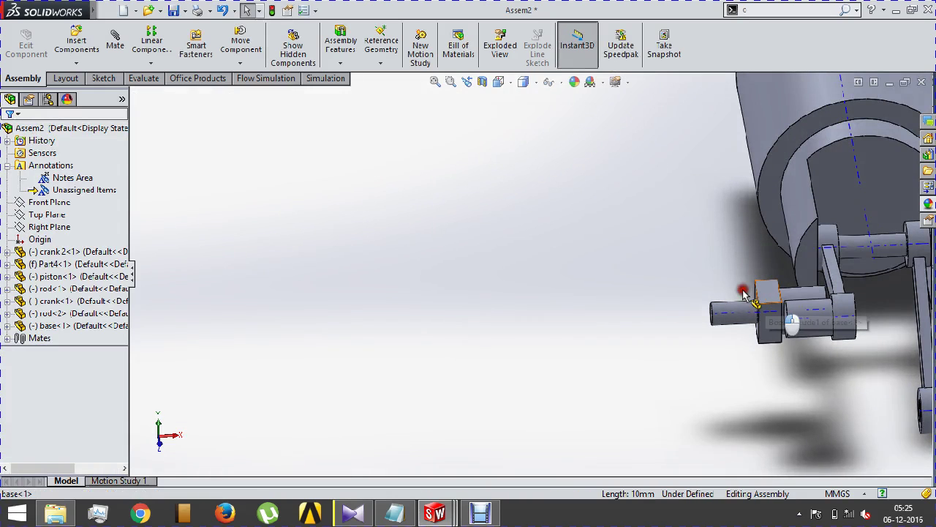
pyautogui.click(770, 289)
pyautogui.click(633, 241)
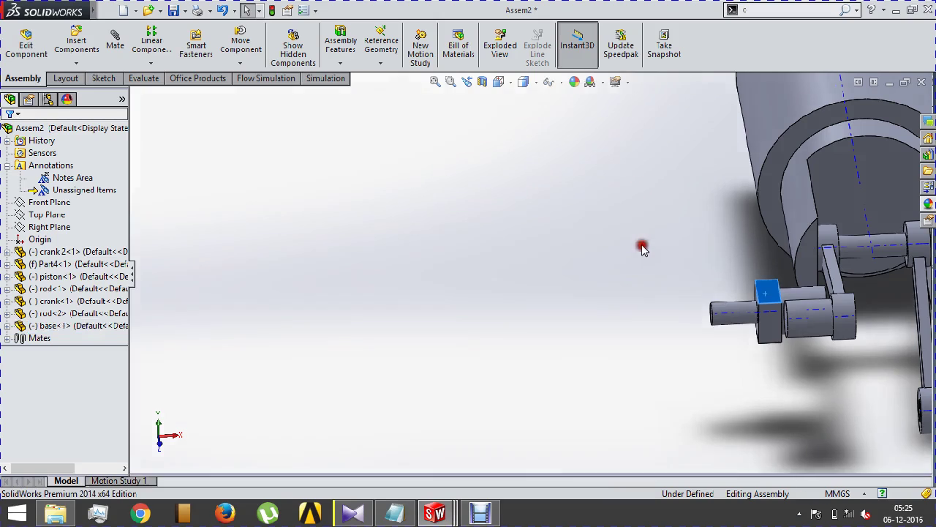
pyautogui.scroll(4, 648, 252)
pyautogui.scroll(-3, 625, 287)
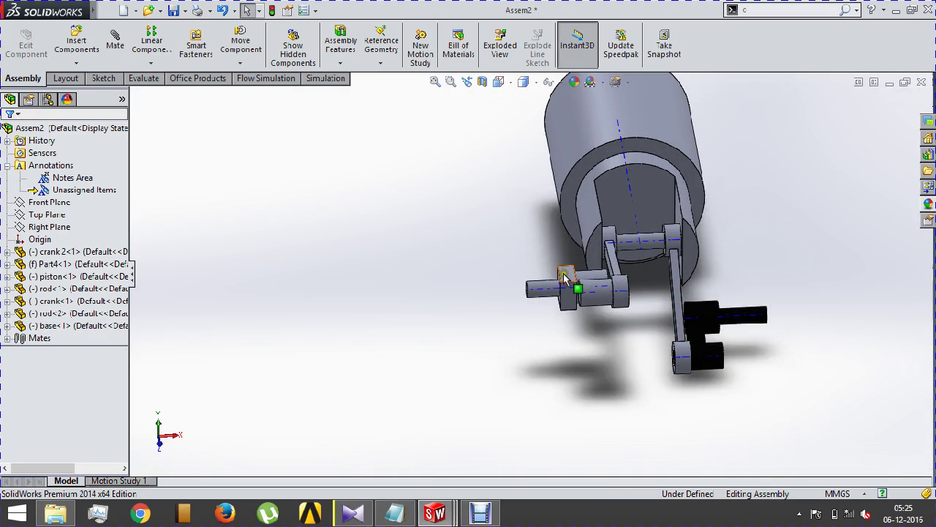
pyautogui.click(565, 277)
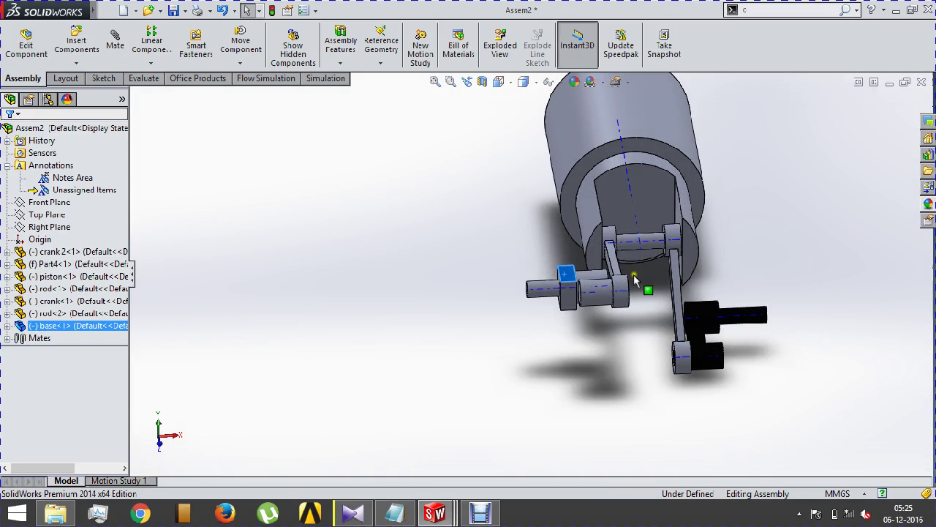
pyautogui.click(458, 218)
# Insert a second copy of the base block, base<2>, into the assembly.
pyautogui.click(71, 30)
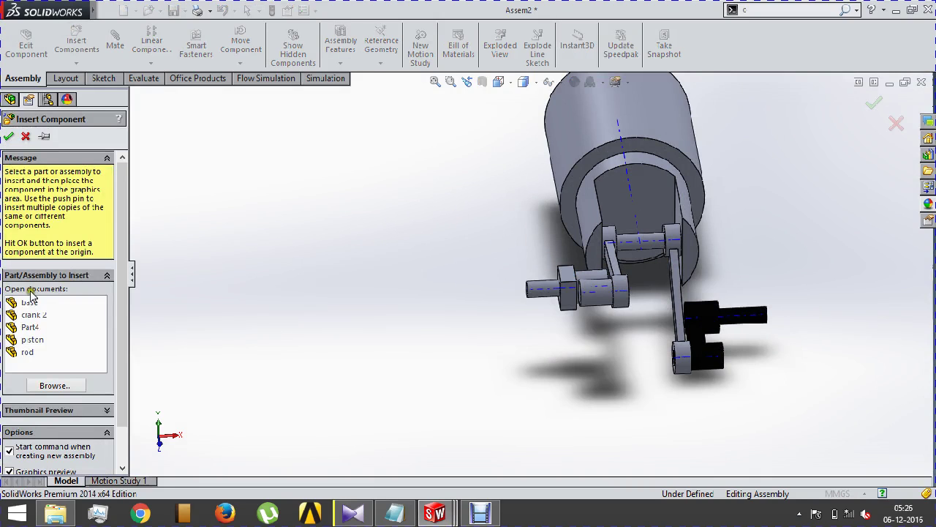
pyautogui.click(849, 283)
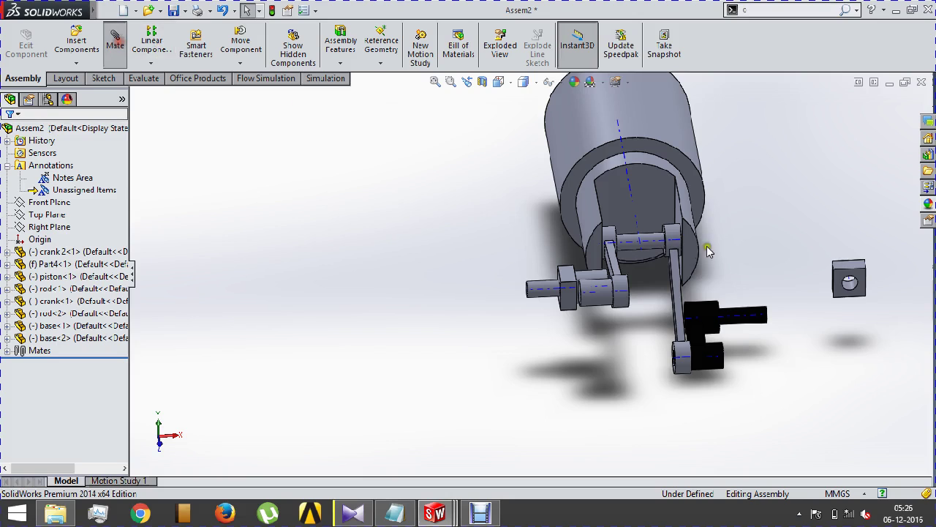
pyautogui.scroll(-5, 825, 300)
# Mate base<2>'s hole concentric to the crank shaft and coincident with Top Plane.
pyautogui.click(818, 308)
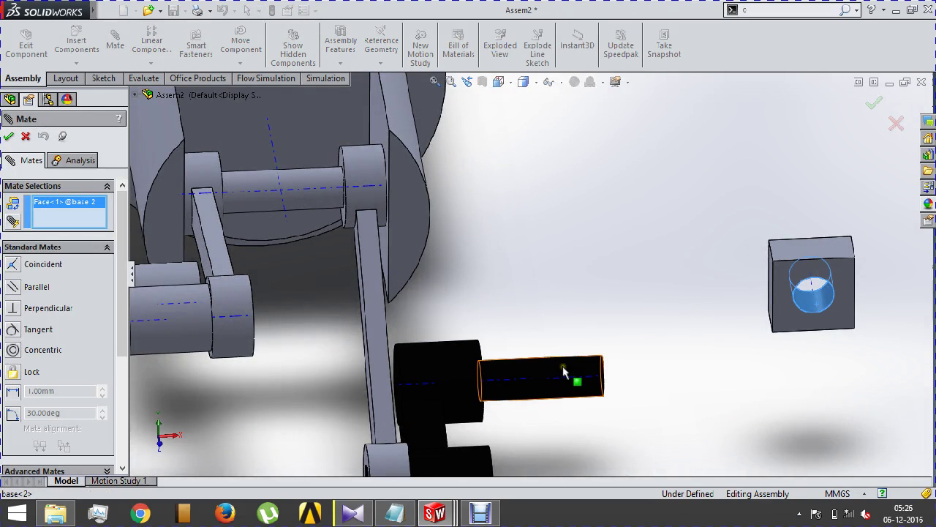
pyautogui.click(564, 368)
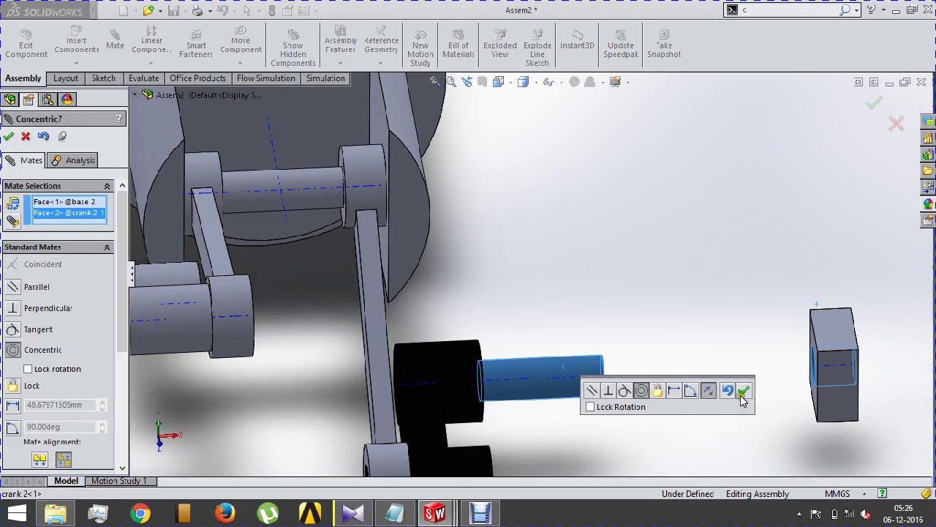
pyautogui.click(742, 393)
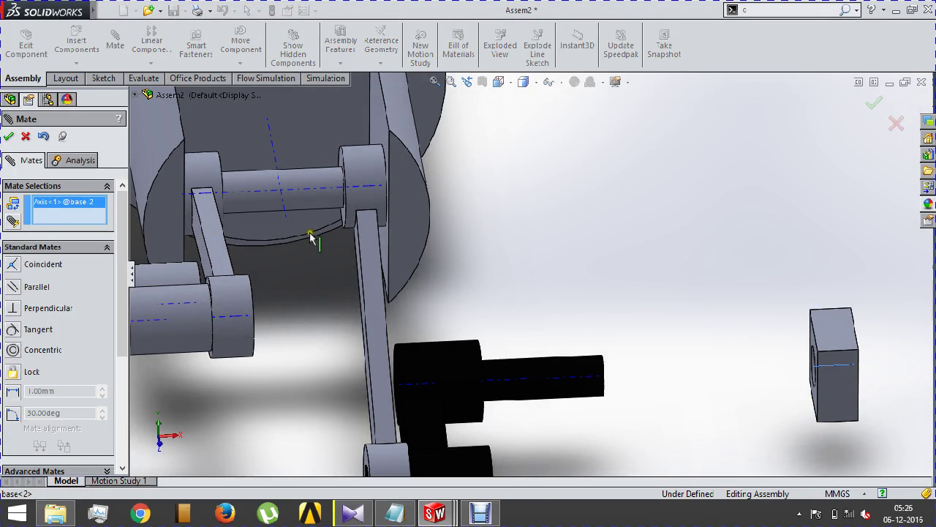
pyautogui.click(136, 97)
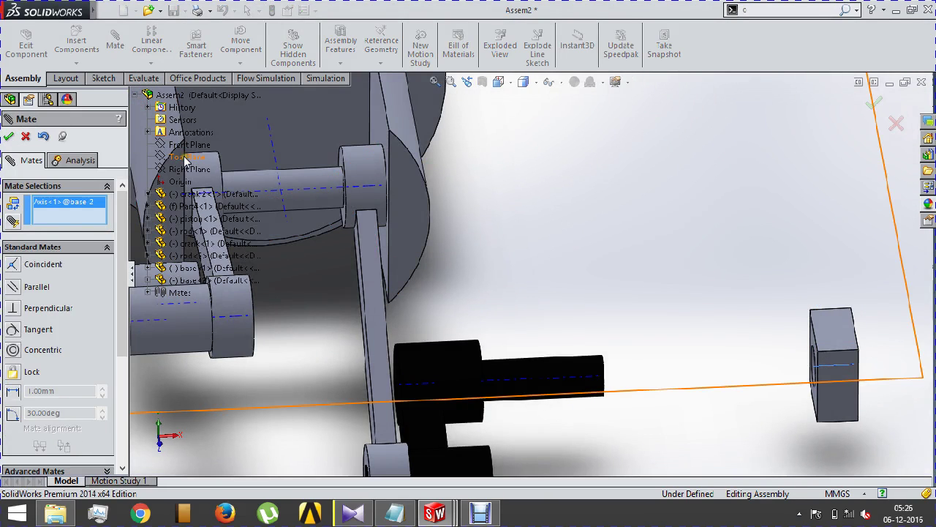
pyautogui.click(185, 158)
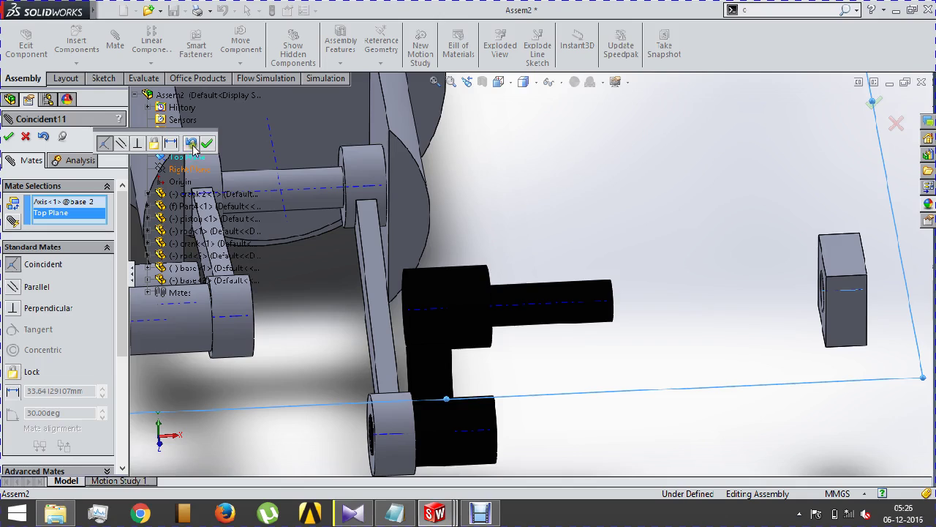
pyautogui.click(210, 145)
# Seat the base<2> block flush against the crank 2 face with a coincident mate.
pyautogui.scroll(-5, 518, 287)
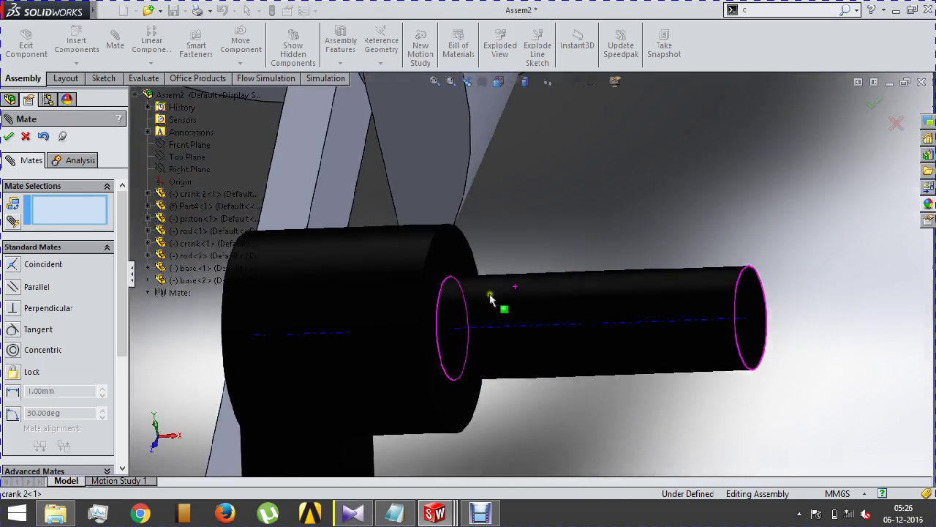
pyautogui.click(457, 262)
pyautogui.scroll(3, 643, 327)
pyautogui.scroll(2, 679, 334)
pyautogui.scroll(2, 756, 327)
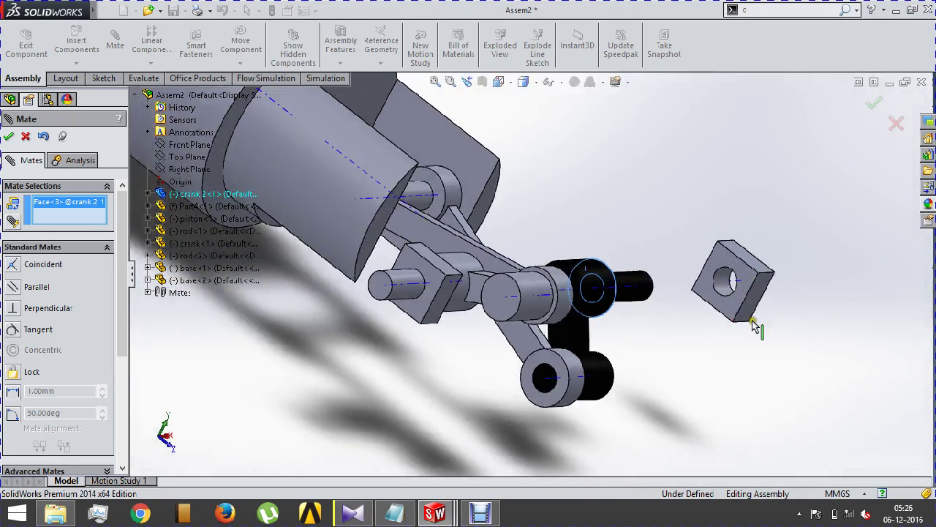
pyautogui.click(743, 284)
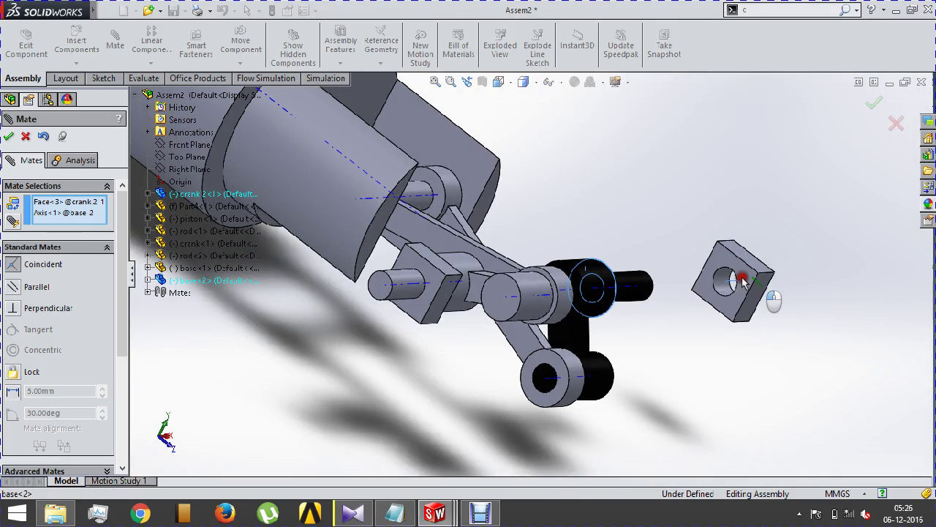
pyautogui.rightClick(91, 219)
pyautogui.click(125, 234)
pyautogui.scroll(-3, 680, 265)
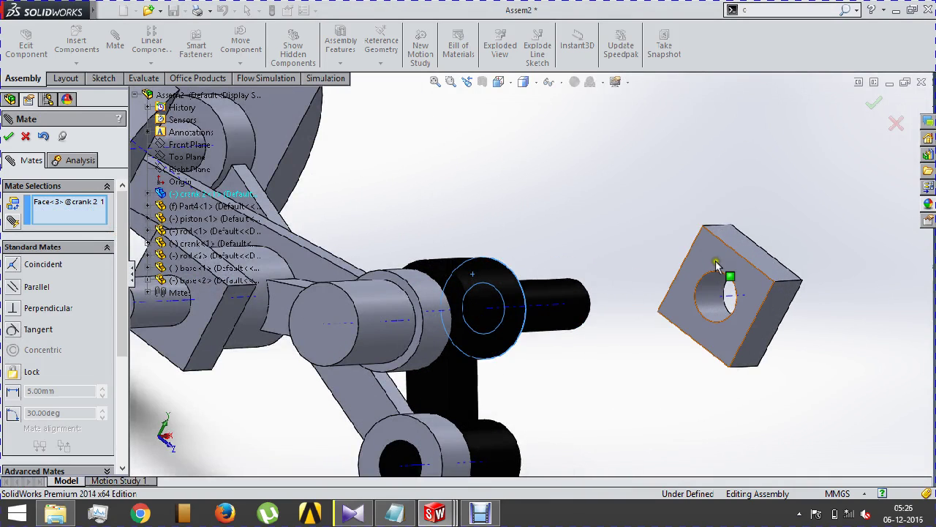
pyautogui.click(686, 271)
pyautogui.scroll(-2, 823, 373)
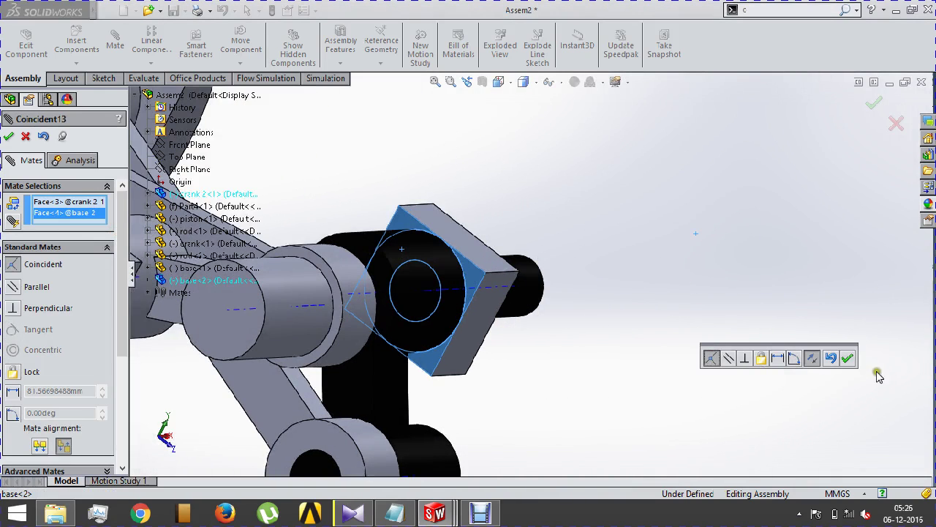
pyautogui.click(850, 358)
pyautogui.scroll(4, 813, 378)
pyautogui.moveTo(812, 378)
pyautogui.mouseDown(button='middle')
pyautogui.moveTo(695, 380)
pyautogui.moveTo(739, 368)
pyautogui.moveTo(790, 412)
pyautogui.moveTo(759, 390)
pyautogui.moveTo(768, 405)
pyautogui.mouseUp(button='middle')
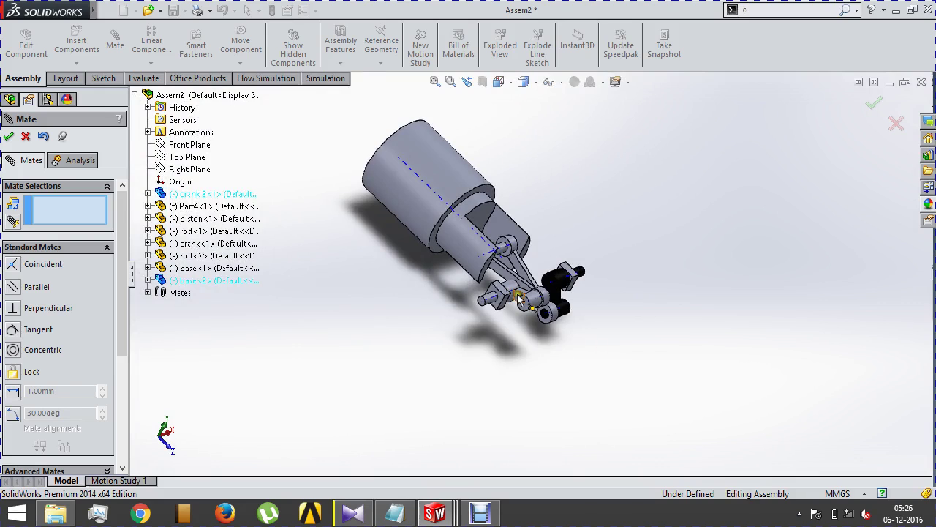
# Pair the cylinder end face with base<1>'s axis, then clear all mate selections.
pyautogui.scroll(-5, 518, 298)
pyautogui.scroll(3, 607, 319)
pyautogui.scroll(-3, 435, 210)
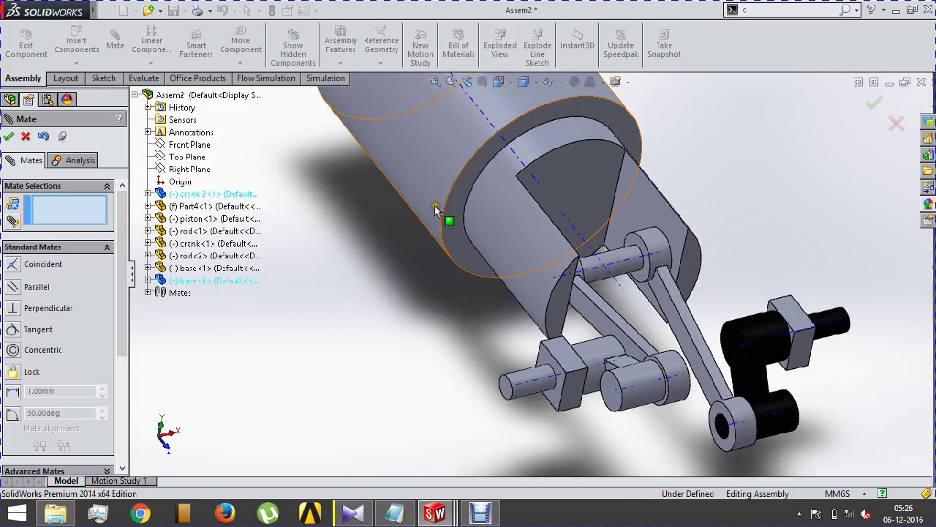
pyautogui.click(439, 213)
pyautogui.moveTo(439, 214); pyautogui.dragTo(620, 377, button='middle')
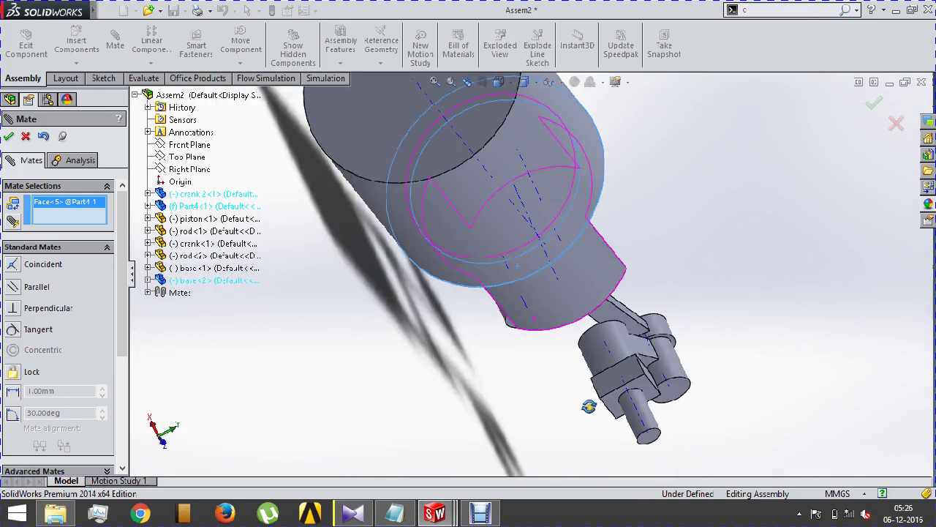
pyautogui.click(620, 376)
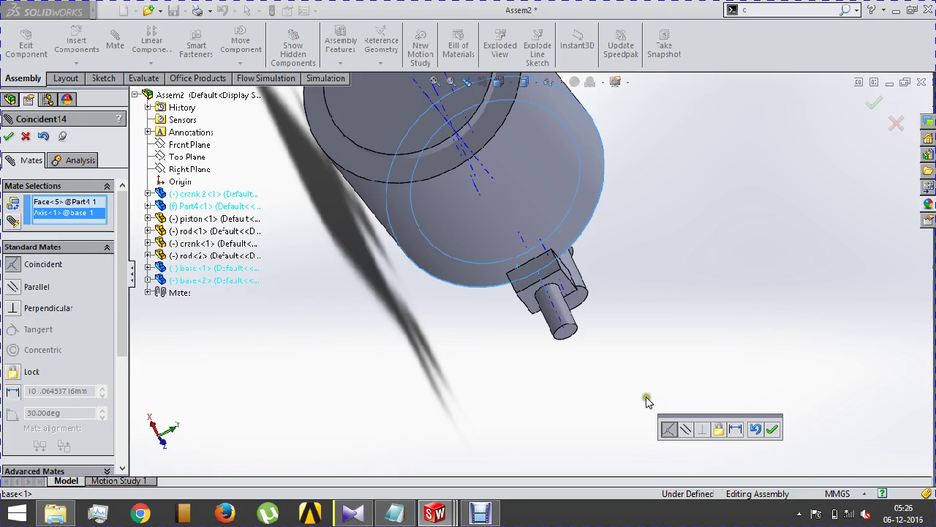
pyautogui.rightClick(88, 221)
pyautogui.click(90, 222)
# Add a 50 mm distance mate between base<1>'s face and the cylinder end face.
pyautogui.scroll(-3, 542, 272)
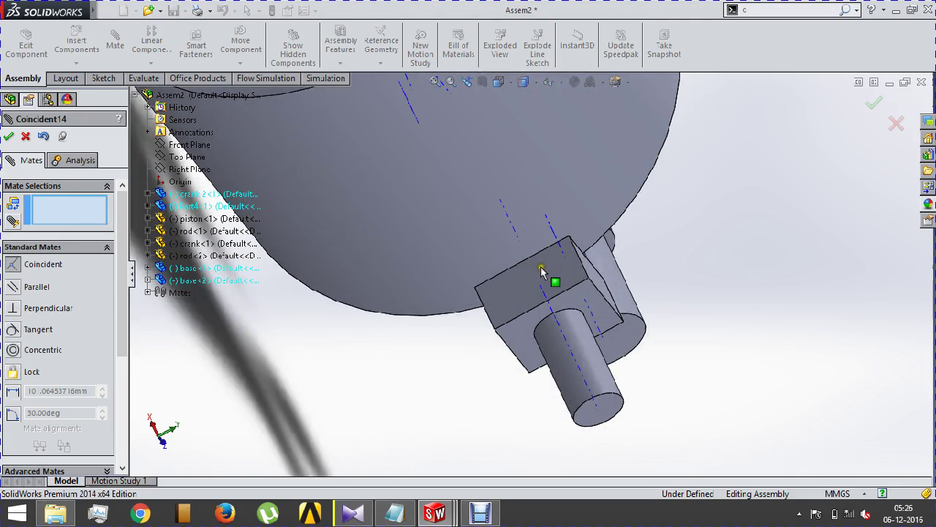
pyautogui.click(553, 272)
pyautogui.moveTo(552, 272); pyautogui.dragTo(434, 209, button='middle')
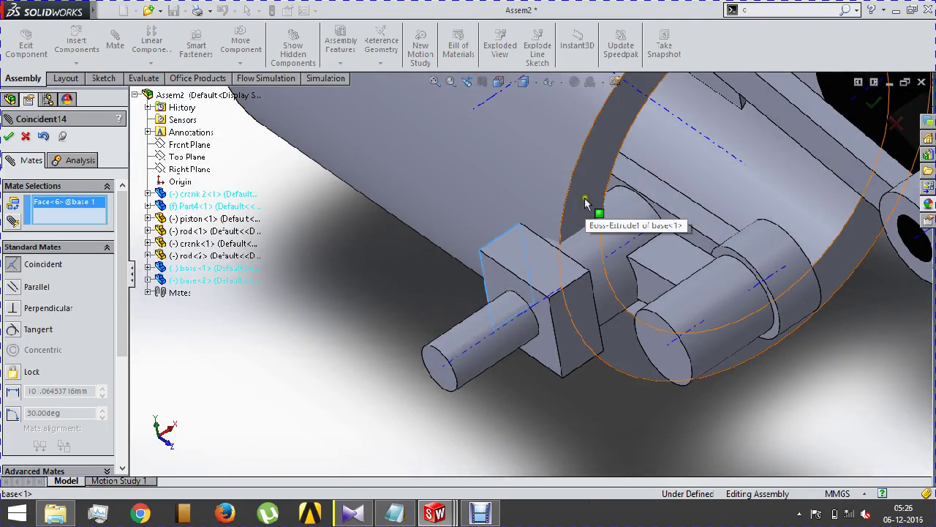
pyautogui.moveTo(587, 202); pyautogui.dragTo(552, 207, button='middle')
pyautogui.click(552, 207)
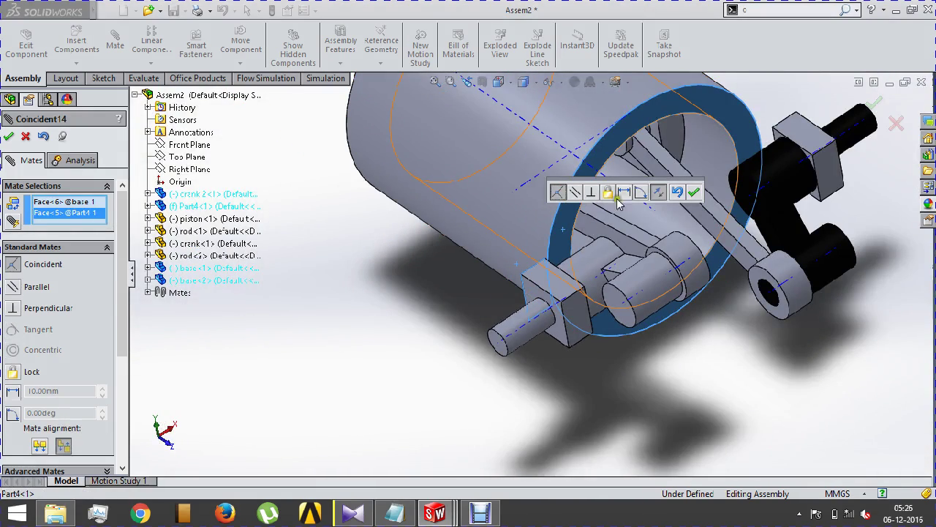
pyautogui.click(622, 192)
pyautogui.moveTo(443, 304); pyautogui.dragTo(492, 314, button='middle')
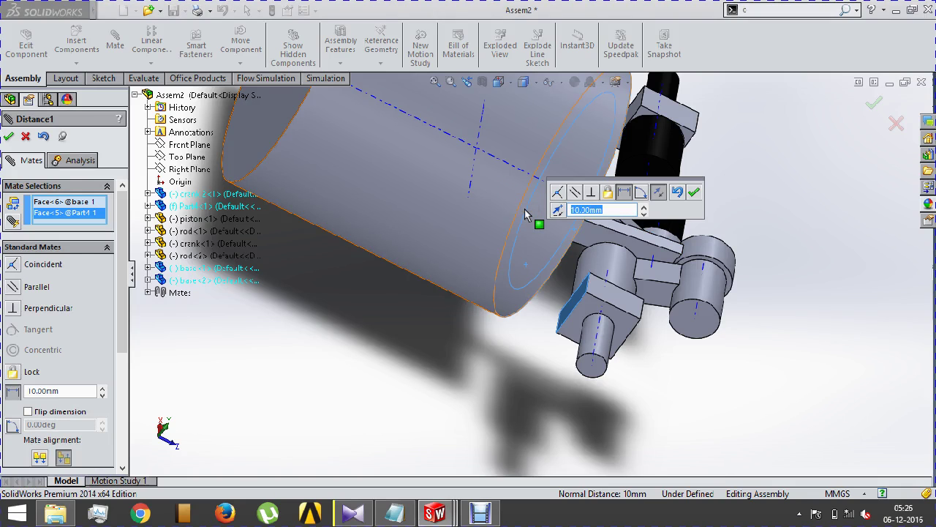
pyautogui.write('50')
pyautogui.press('Return')
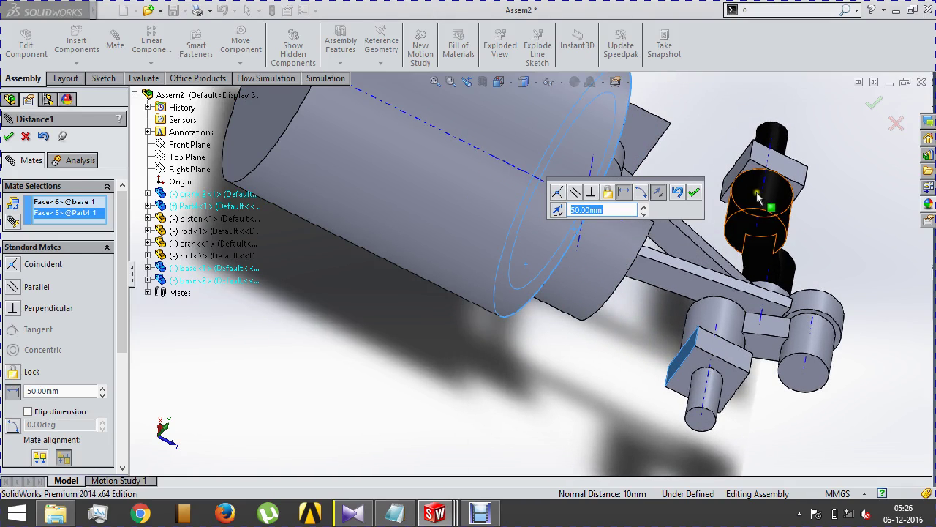
pyautogui.click(696, 192)
pyautogui.moveTo(690, 192)
pyautogui.mouseDown(button='middle')
pyautogui.moveTo(617, 186)
pyautogui.moveTo(680, 243)
pyautogui.mouseUp(button='middle')
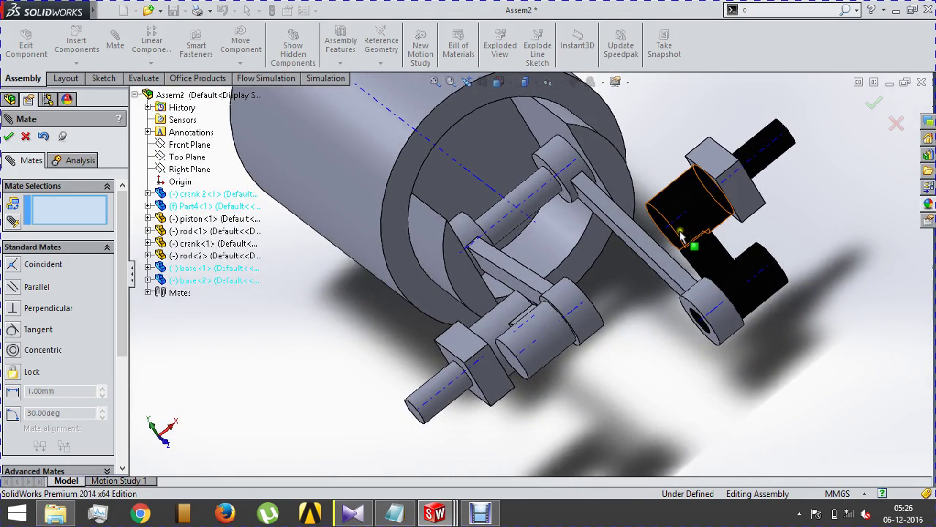
pyautogui.click(9, 137)
pyautogui.scroll(3, 244, 203)
# Add a 100 RPM rotary motor on the crank face in Motion Study 1.
pyautogui.moveTo(244, 203)
pyautogui.mouseDown(button='middle')
pyautogui.moveTo(272, 140)
pyautogui.moveTo(188, 243)
pyautogui.mouseUp(button='middle')
pyautogui.click(121, 482)
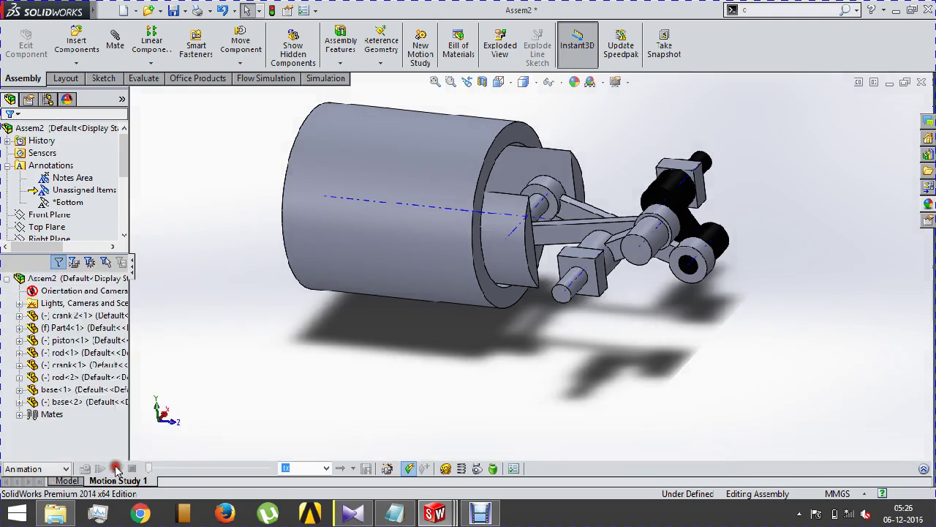
pyautogui.click(446, 468)
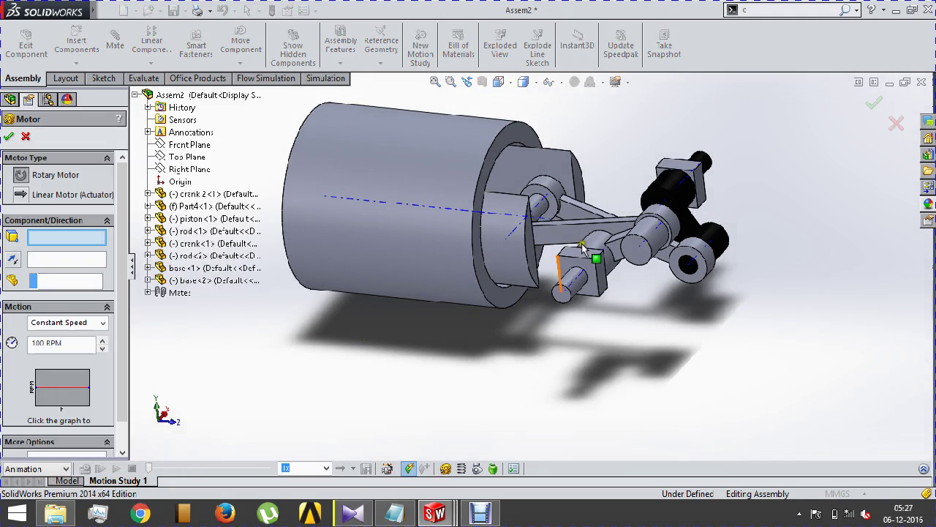
pyautogui.scroll(-3, 619, 253)
pyautogui.click(605, 281)
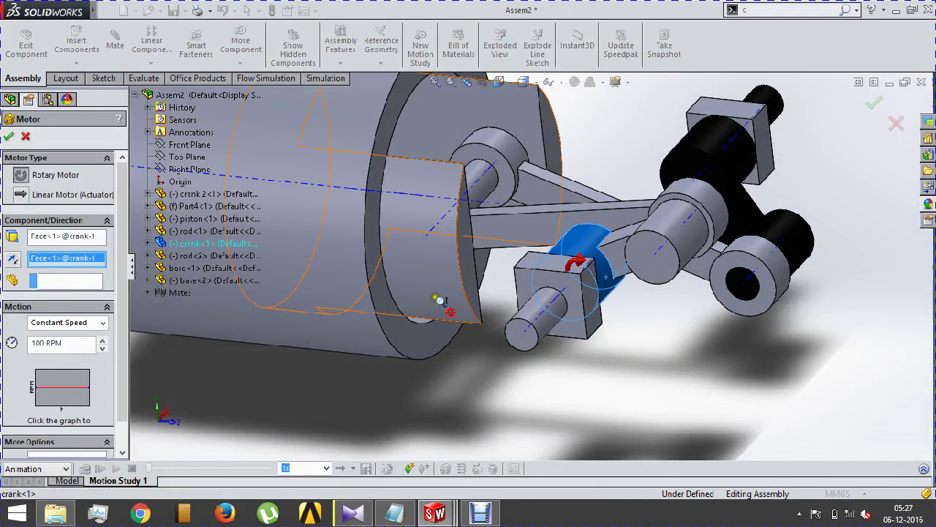
pyautogui.scroll(3, 268, 312)
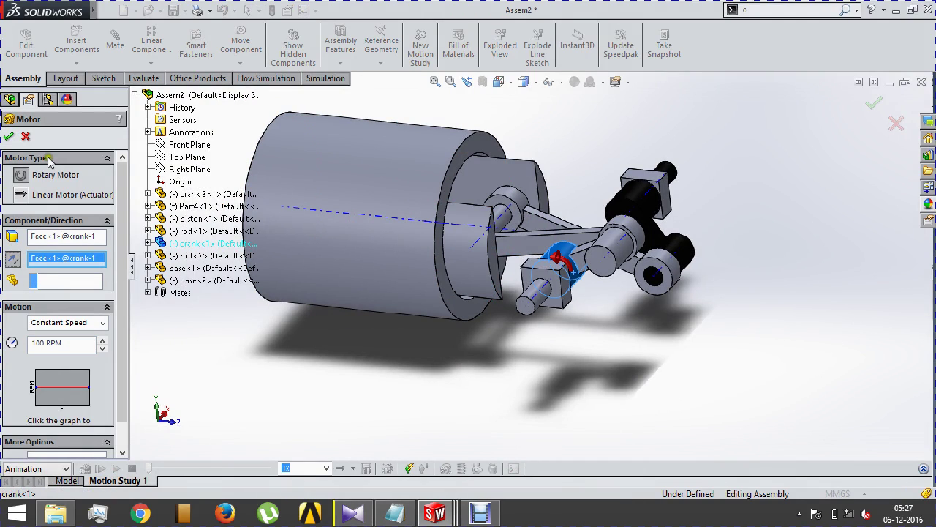
pyautogui.click(7, 135)
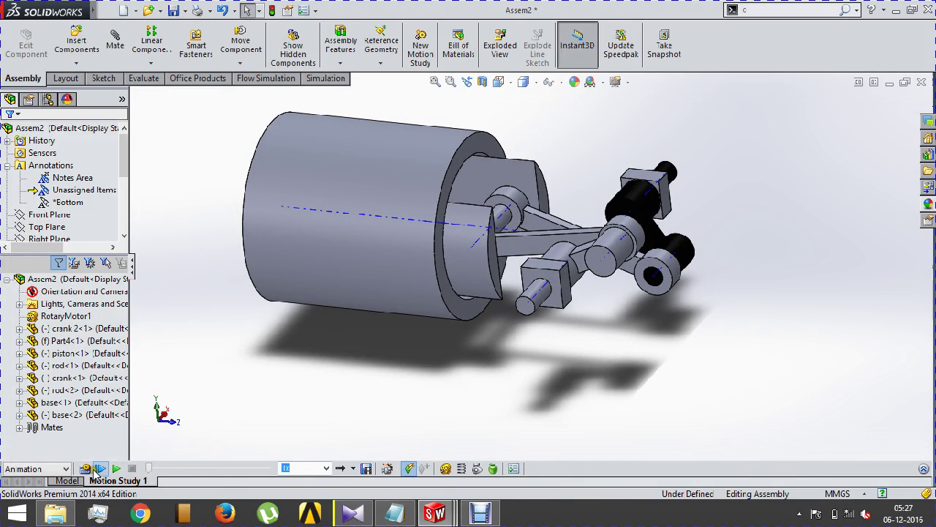
# Calculate the 5-second motion and enable the SolidWorks Motion add-in.
pyautogui.click(85, 469)
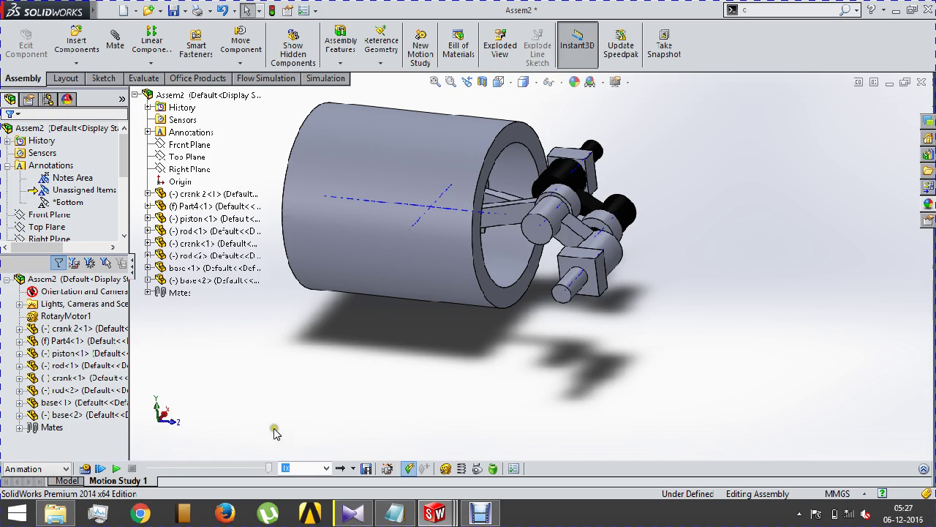
pyautogui.click(925, 466)
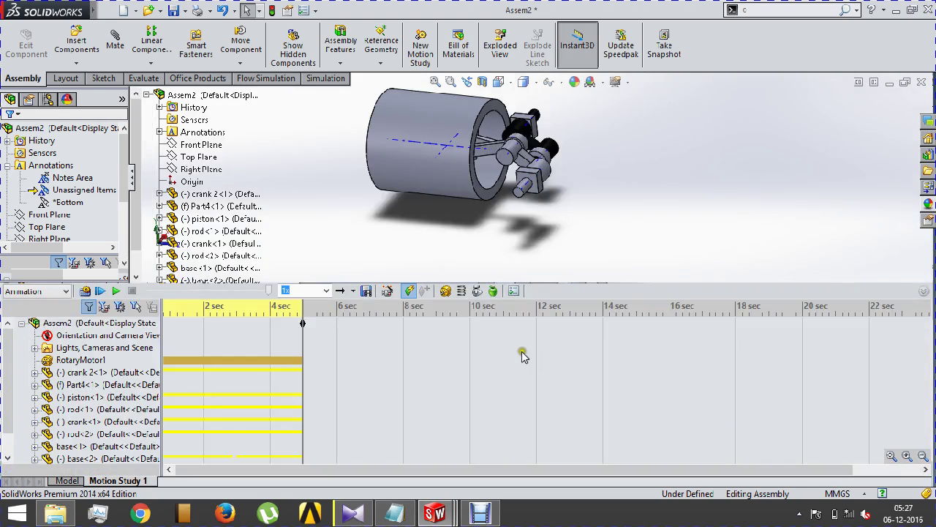
pyautogui.click(192, 77)
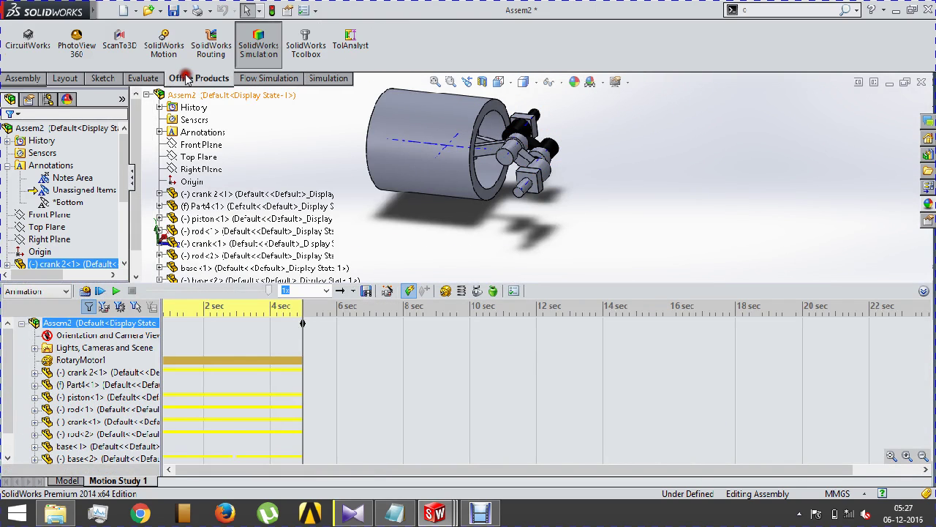
pyautogui.click(183, 47)
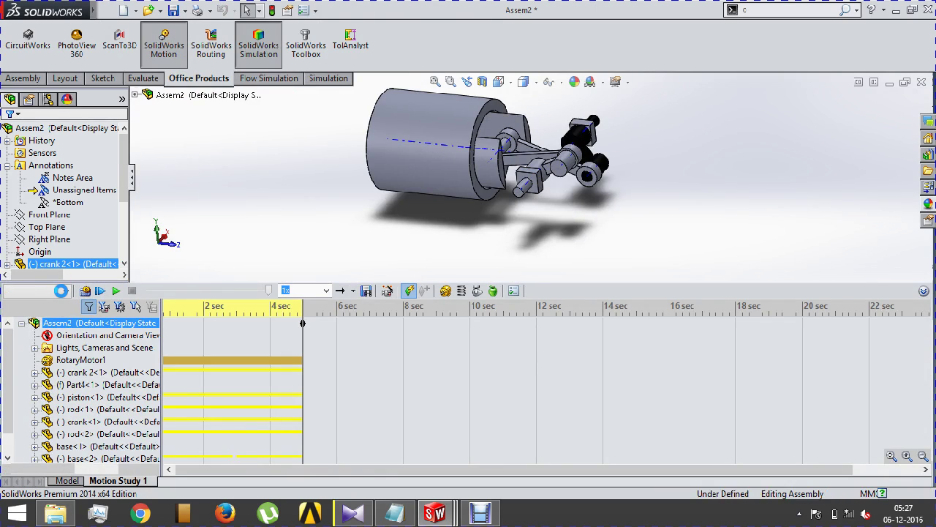
# Switch Motion Study 1 to Motion Analysis and set RotaryMotor1's speed to 20.
pyautogui.click(66, 294)
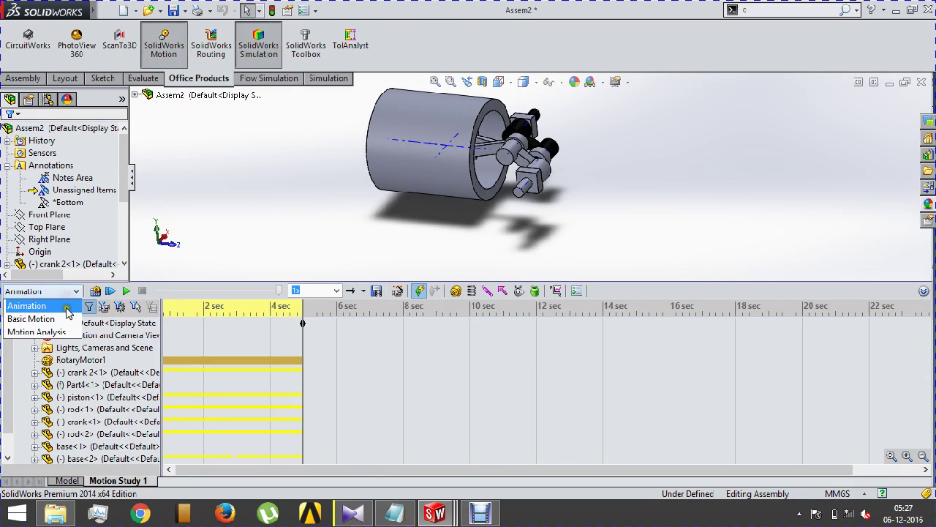
pyautogui.click(60, 332)
pyautogui.click(81, 359)
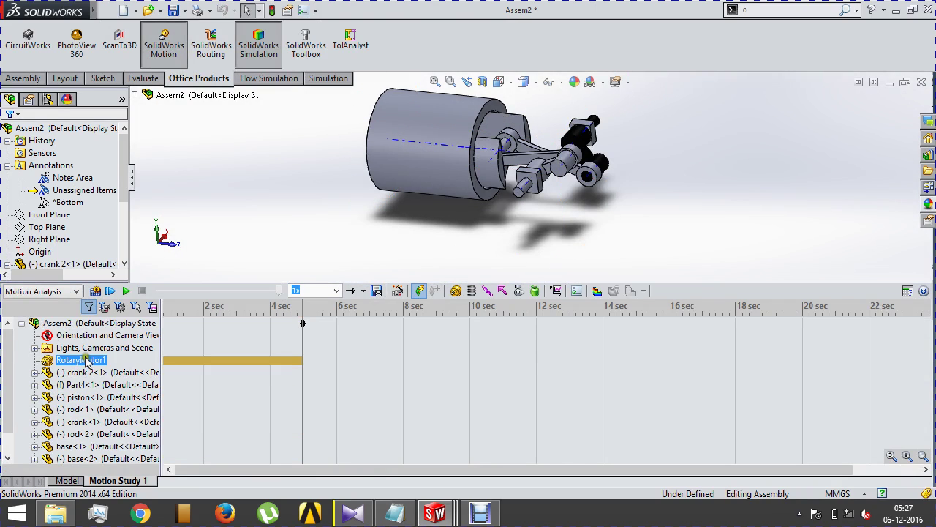
pyautogui.rightClick(78, 363)
pyautogui.click(205, 364)
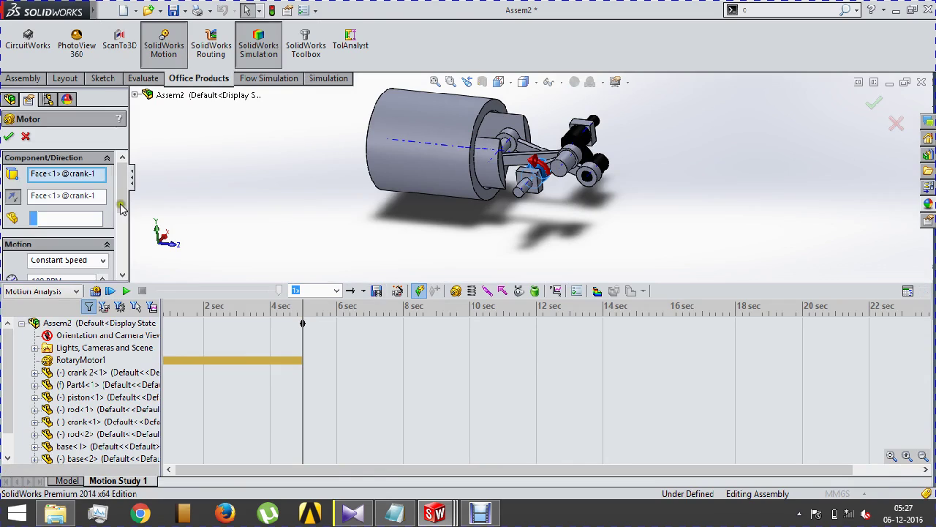
pyautogui.click(119, 228)
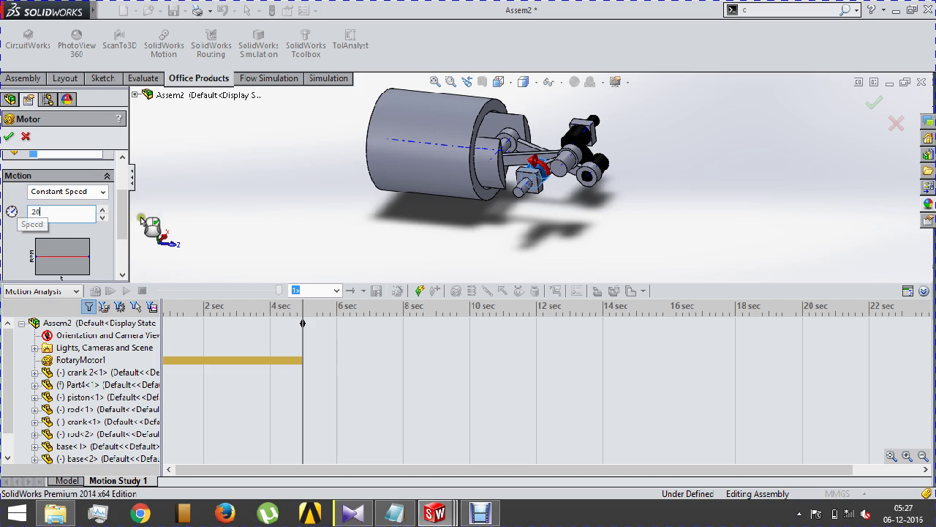
pyautogui.click(9, 136)
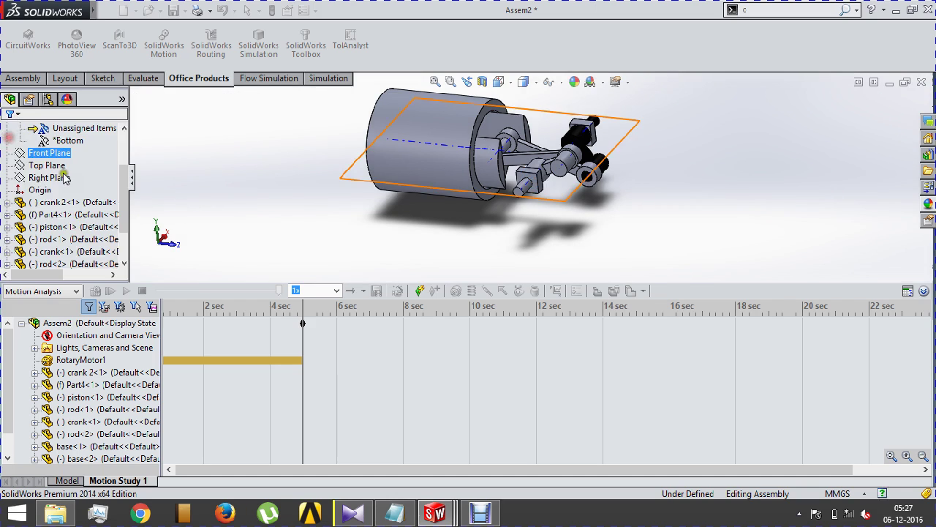
# Start the calculation, stop it partway, and return to the Assem2 model view.
pyautogui.click(97, 290)
pyautogui.click(98, 291)
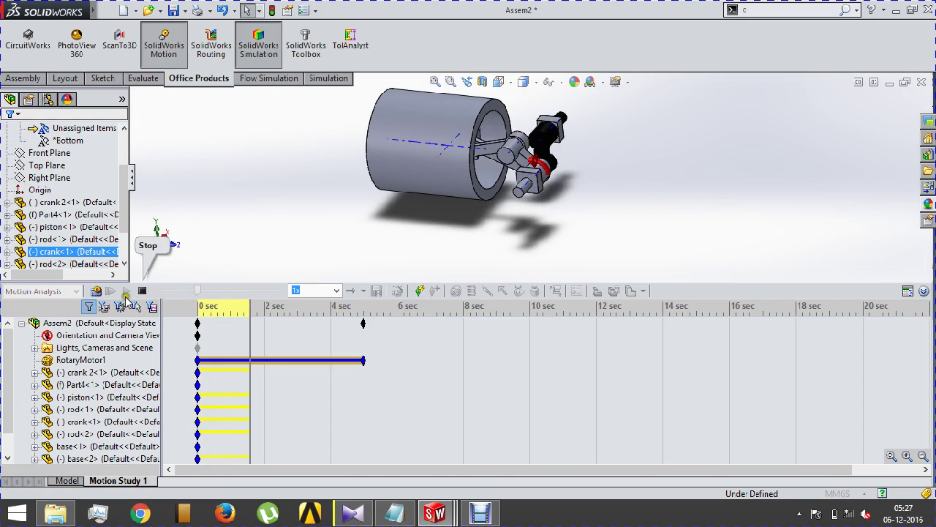
pyautogui.click(144, 291)
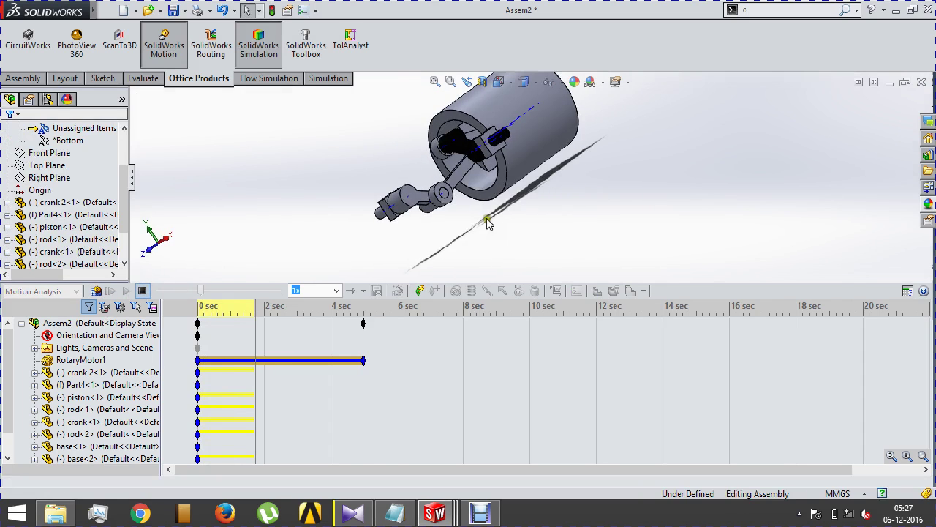
pyautogui.click(68, 481)
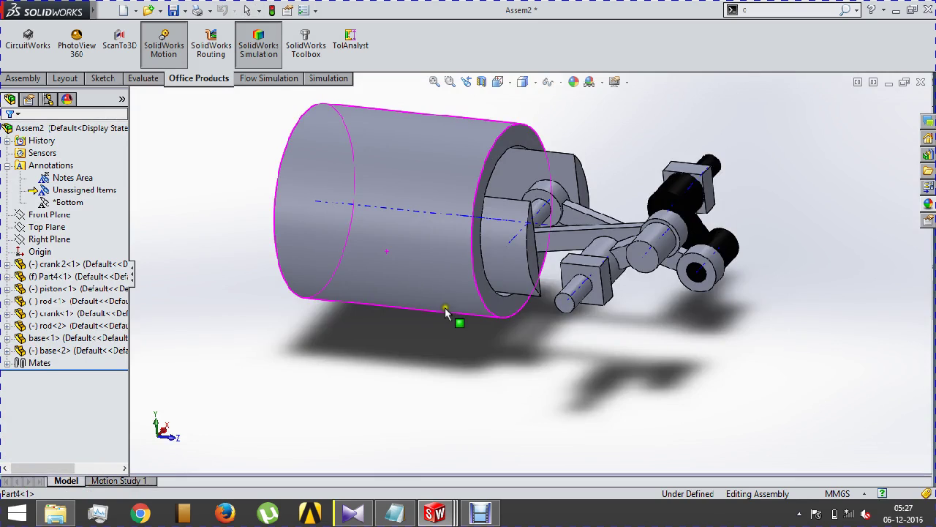
pyautogui.moveTo(446, 312); pyautogui.dragTo(517, 230, button='middle')
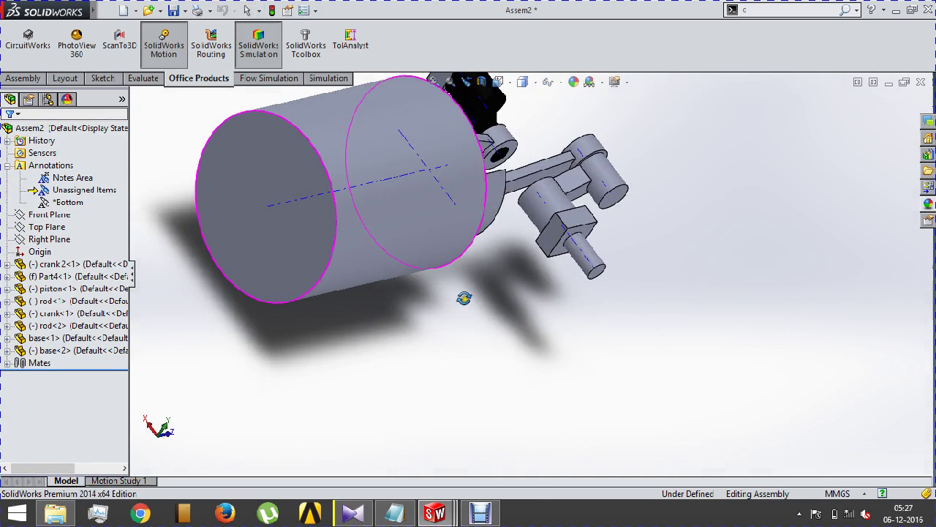
# Make faces of base<1> and base<2> coincident, then go back to Motion Study 1.
pyautogui.click(559, 233)
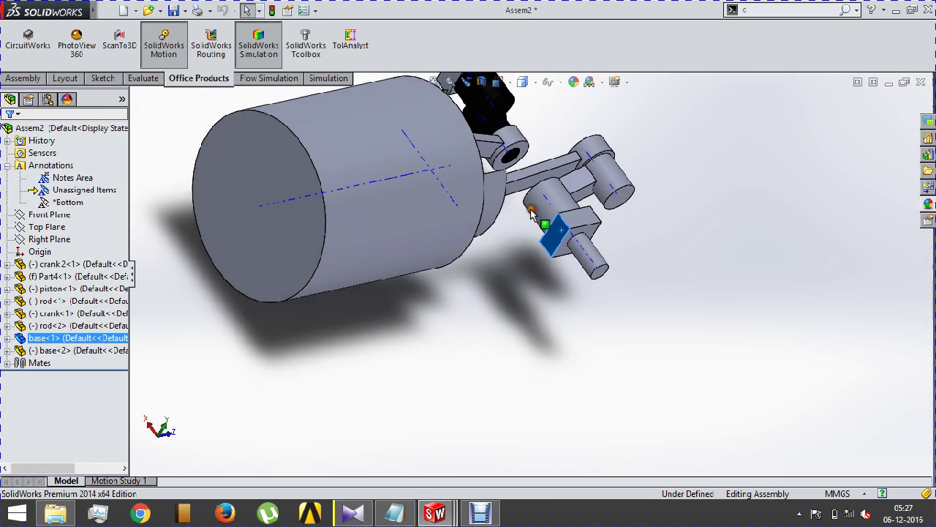
pyautogui.scroll(2, 532, 211)
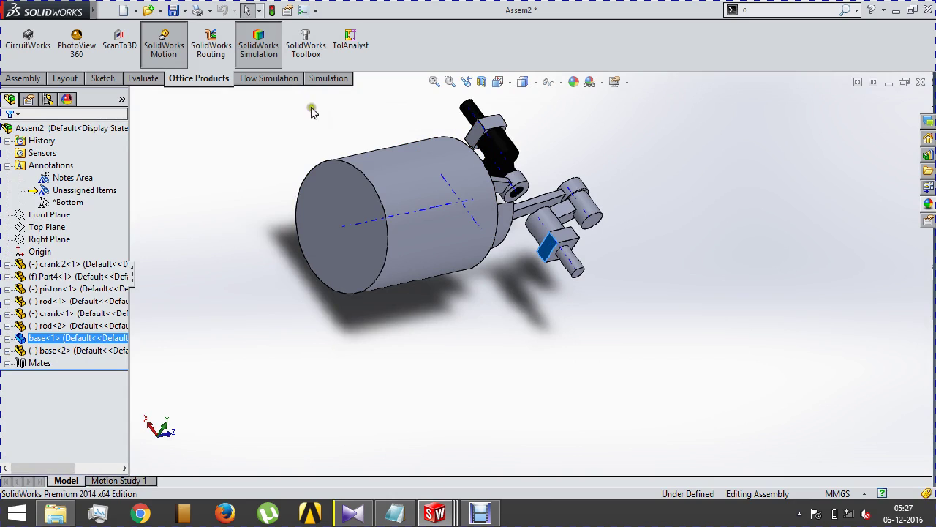
pyautogui.click(38, 79)
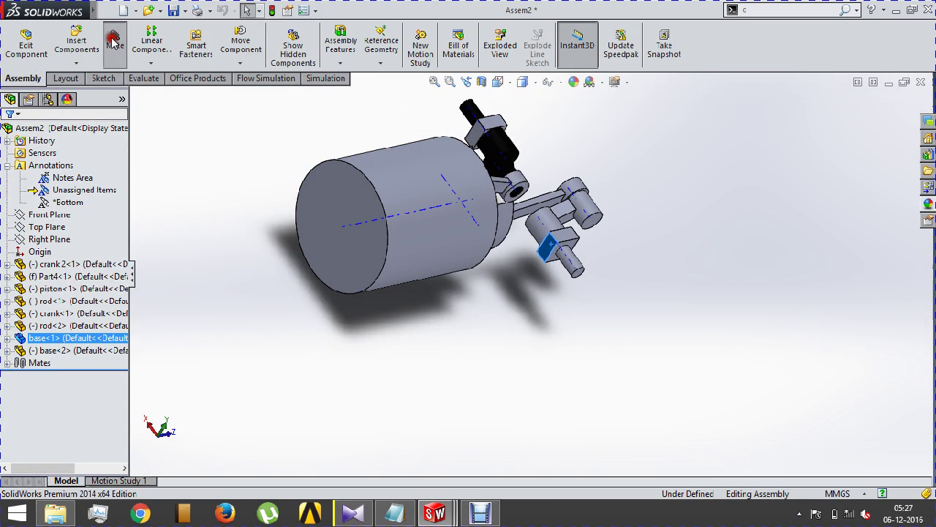
pyautogui.scroll(-4, 497, 141)
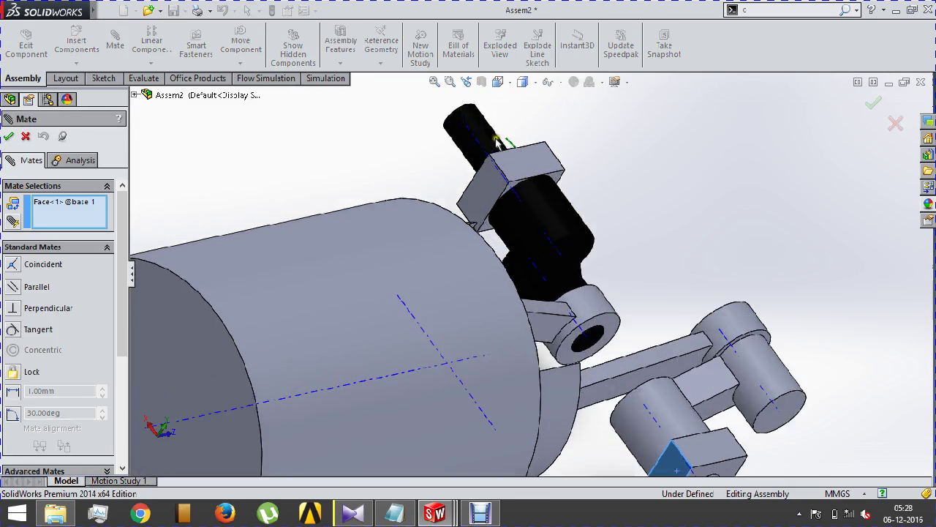
pyautogui.click(485, 184)
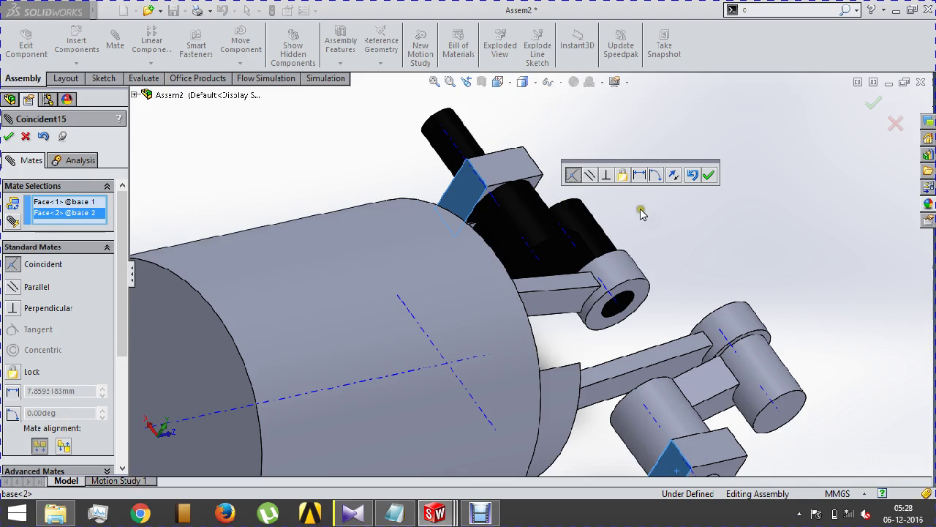
pyautogui.scroll(3, 630, 230)
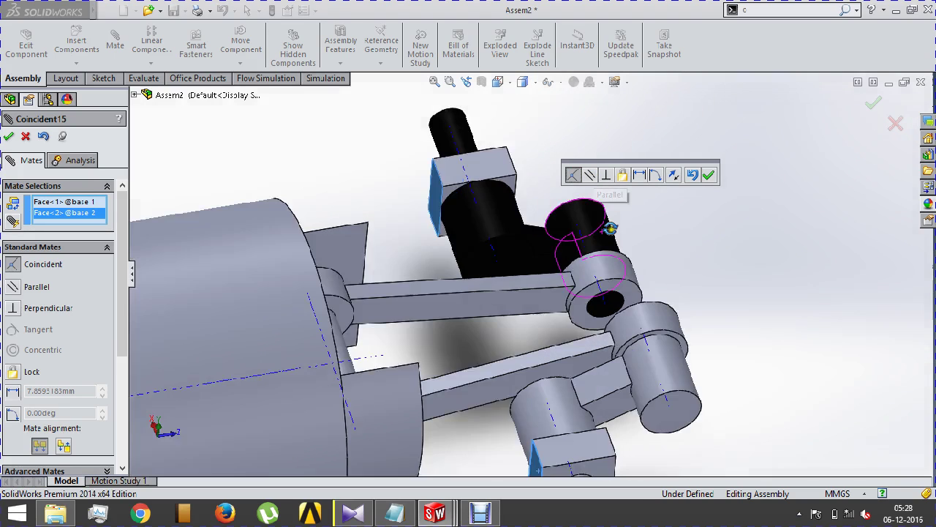
pyautogui.scroll(2, 609, 229)
pyautogui.click(714, 179)
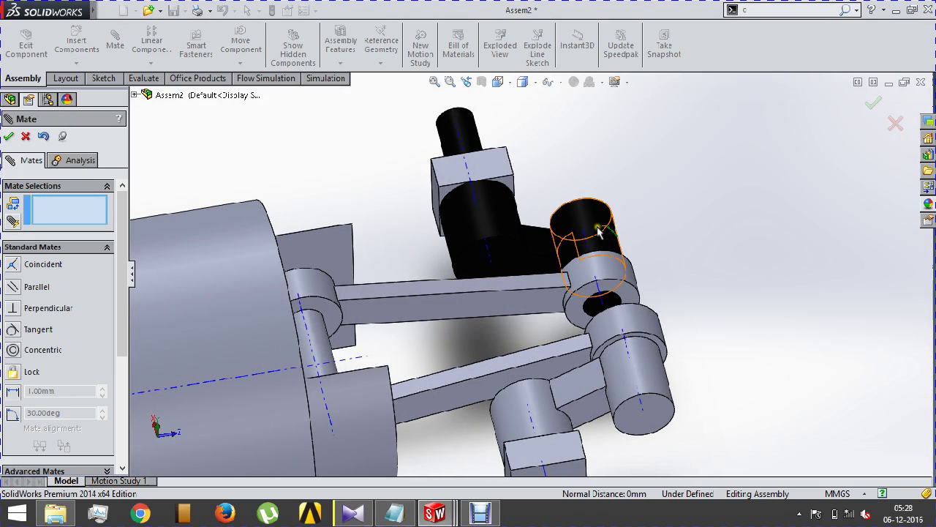
pyautogui.scroll(2, 526, 276)
pyautogui.click(11, 137)
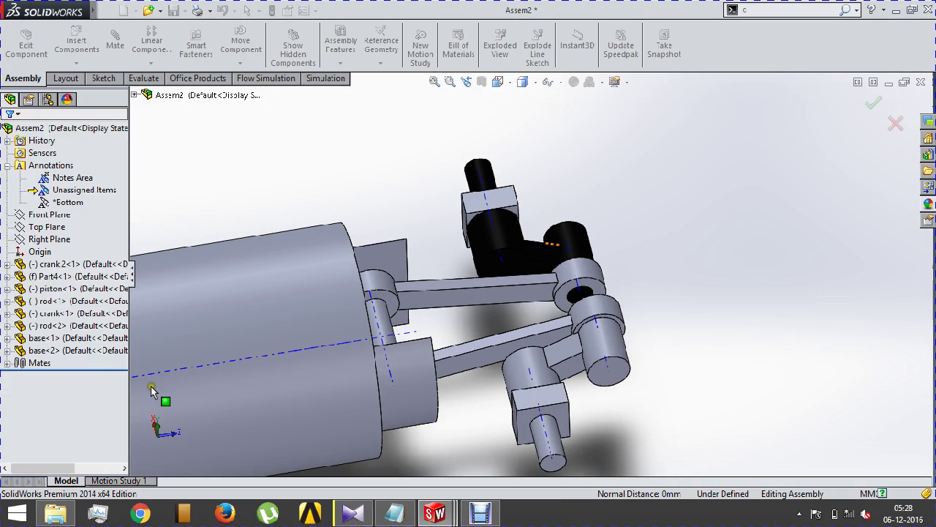
pyautogui.click(117, 481)
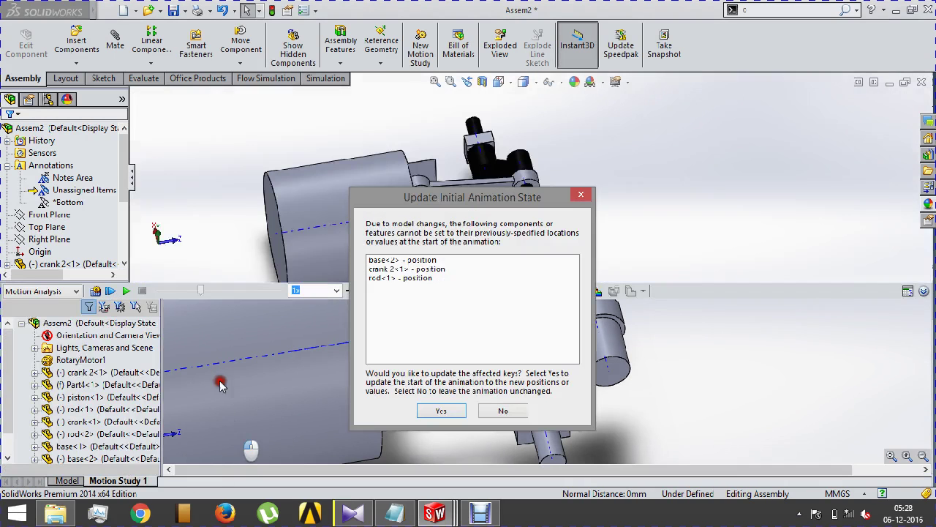
# Accept updating the initial animation state to the new mate positions.
pyautogui.click(440, 412)
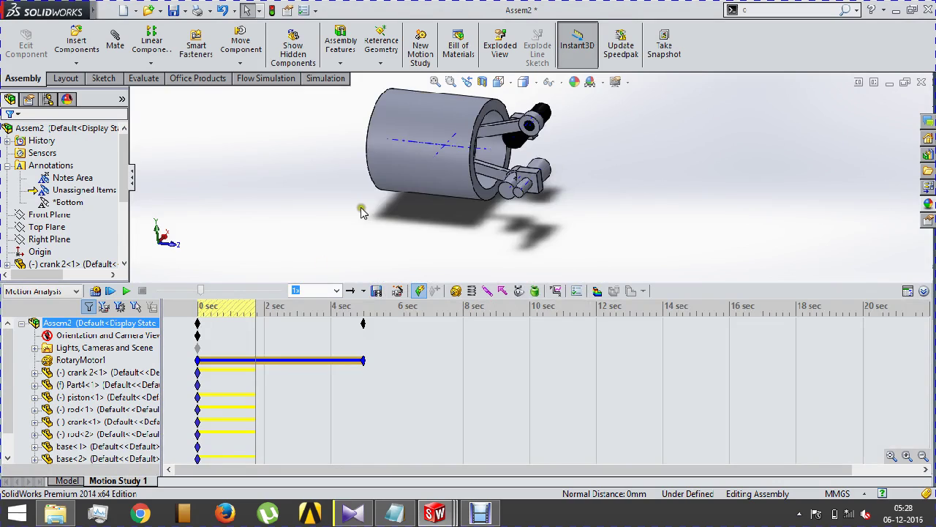
pyautogui.moveTo(384, 213); pyautogui.dragTo(369, 258, button='middle')
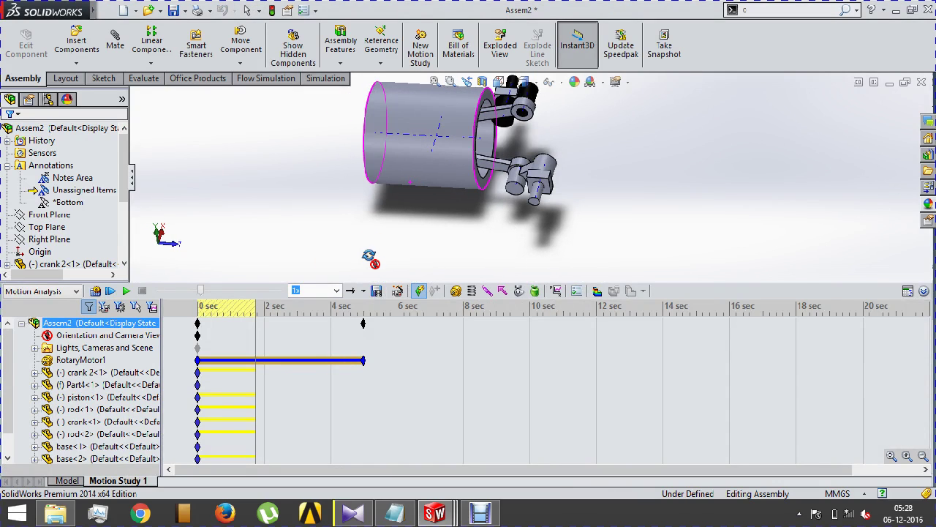
pyautogui.click(158, 448)
# Check that the Mates folder ends with Distance1 and Coincident15, then return to Motion Study 1.
pyautogui.click(66, 480)
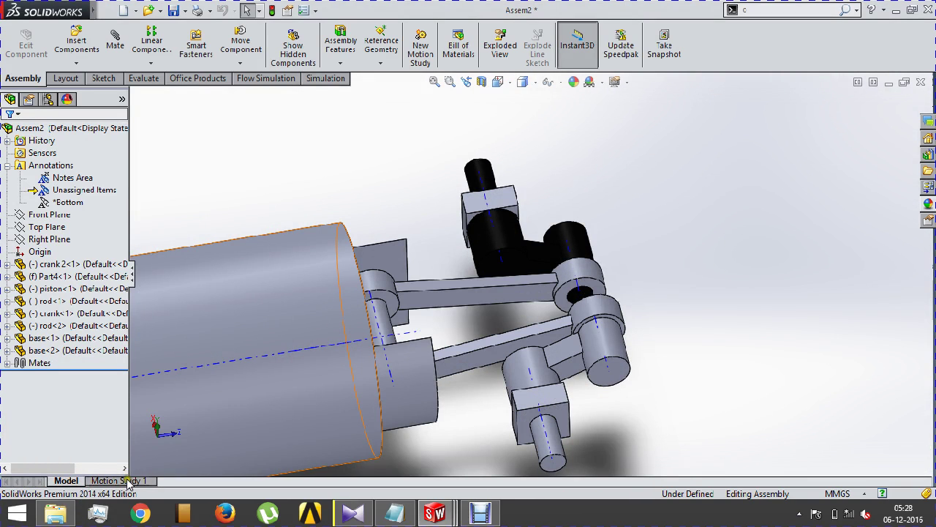
pyautogui.click(35, 363)
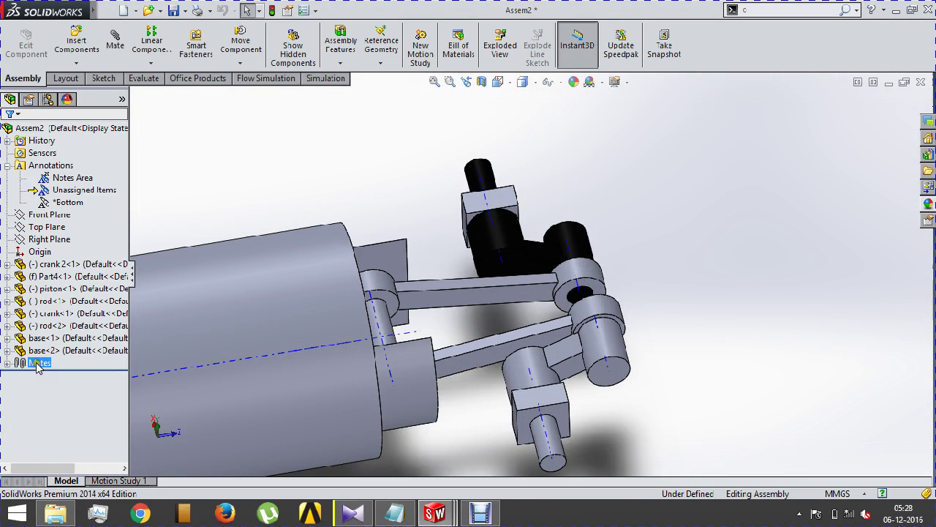
pyautogui.click(12, 363)
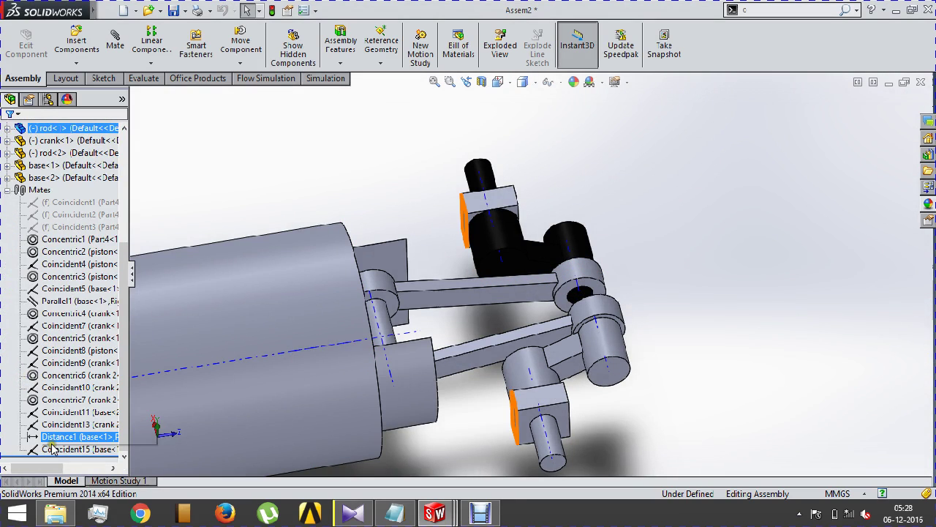
pyautogui.rightClick(51, 449)
pyautogui.click(248, 265)
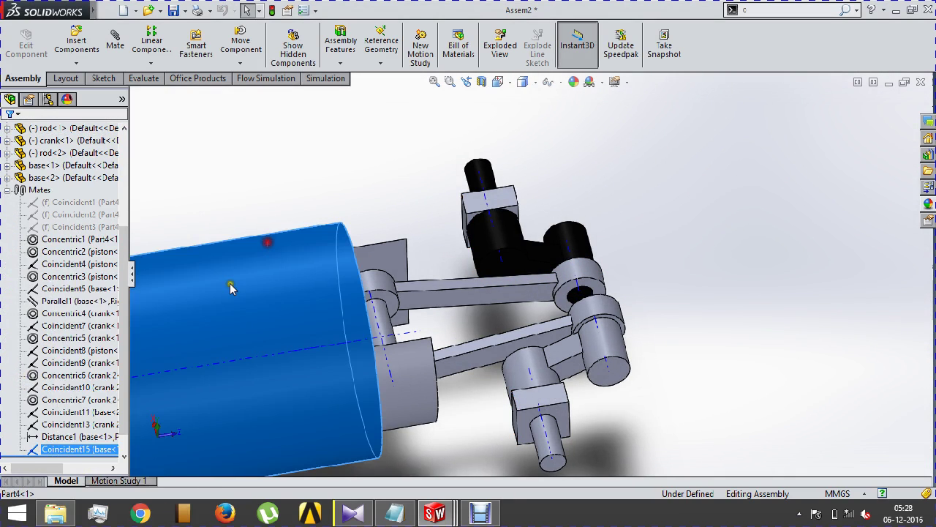
pyautogui.click(119, 480)
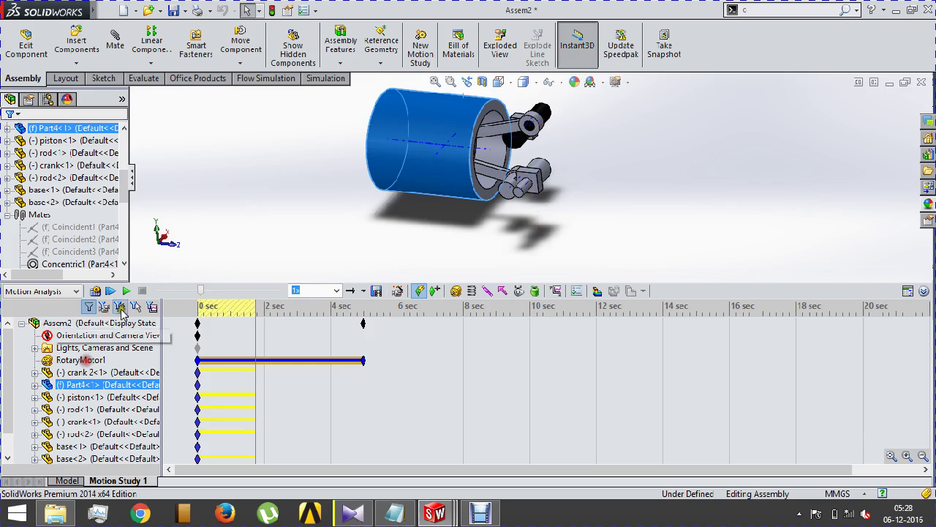
# Recalculate the Motion Analysis over the full 5 seconds, then bring up the Notepad closing notes.
pyautogui.click(95, 290)
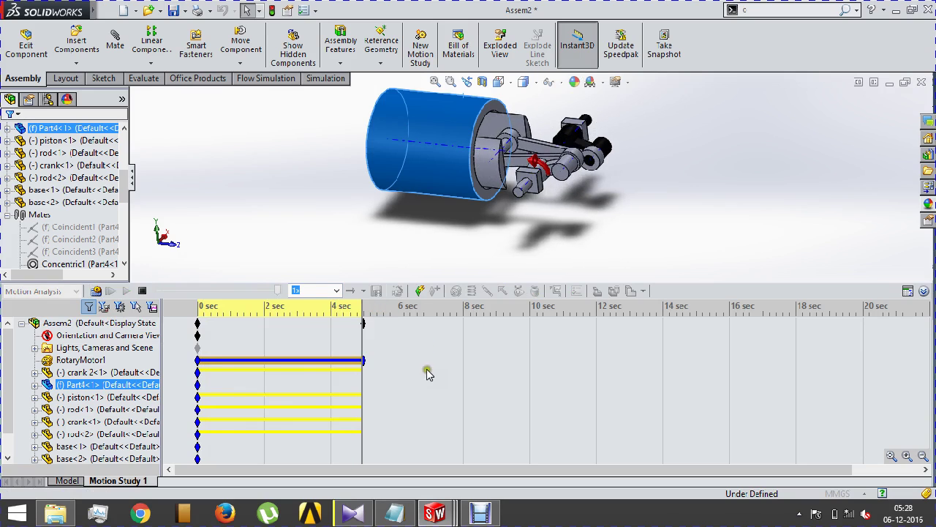
pyautogui.click(394, 514)
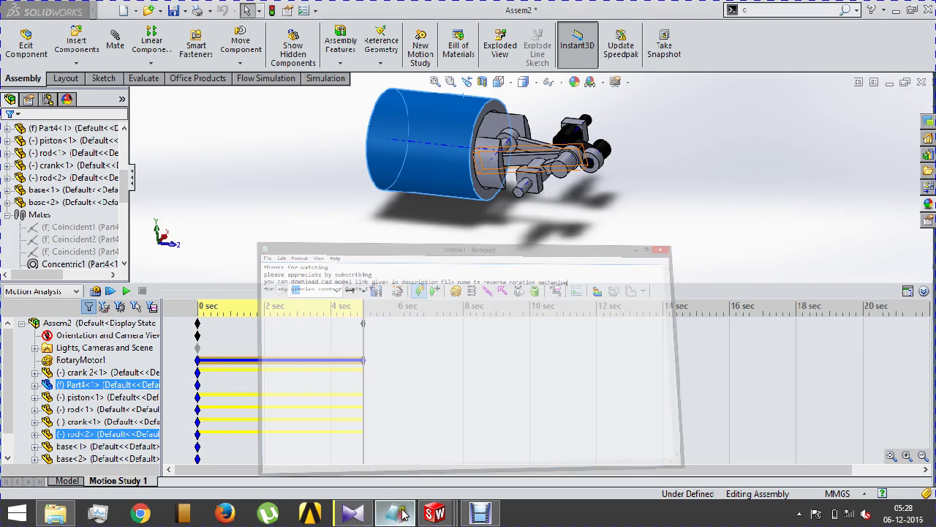